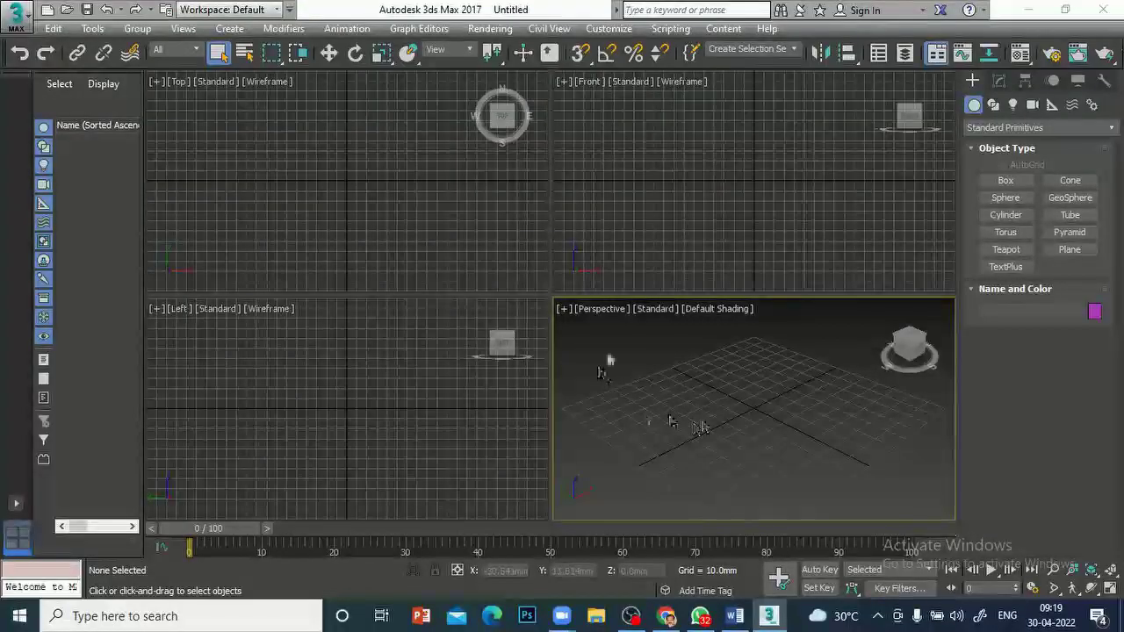
Create a box in the Perspective viewport
left_click(1007, 181)
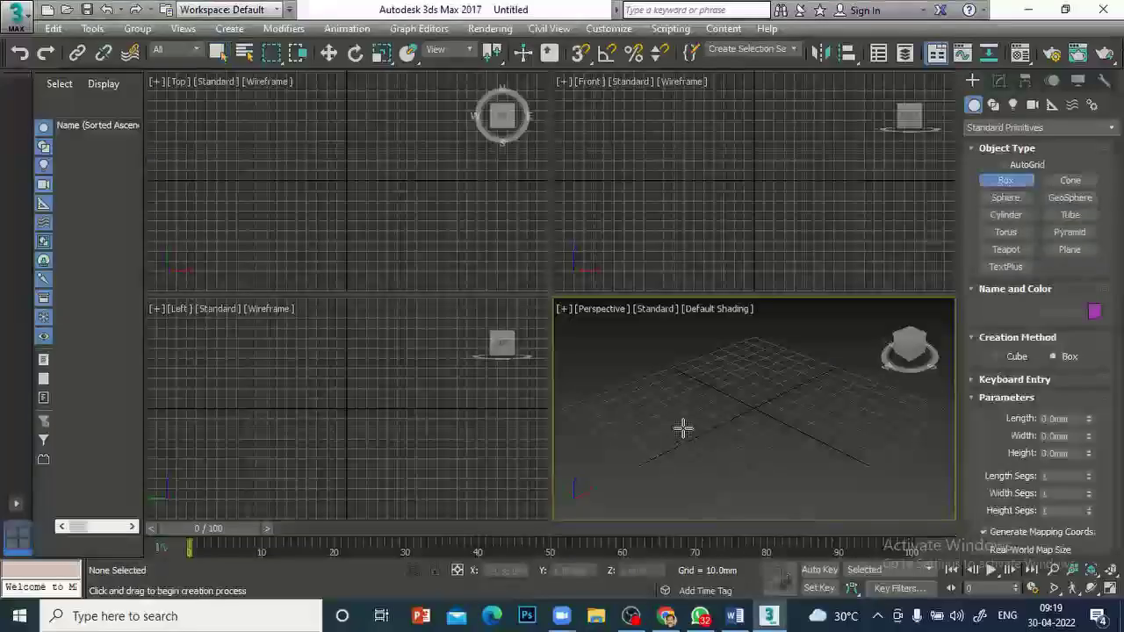
left_click_drag(703, 418, 710, 400)
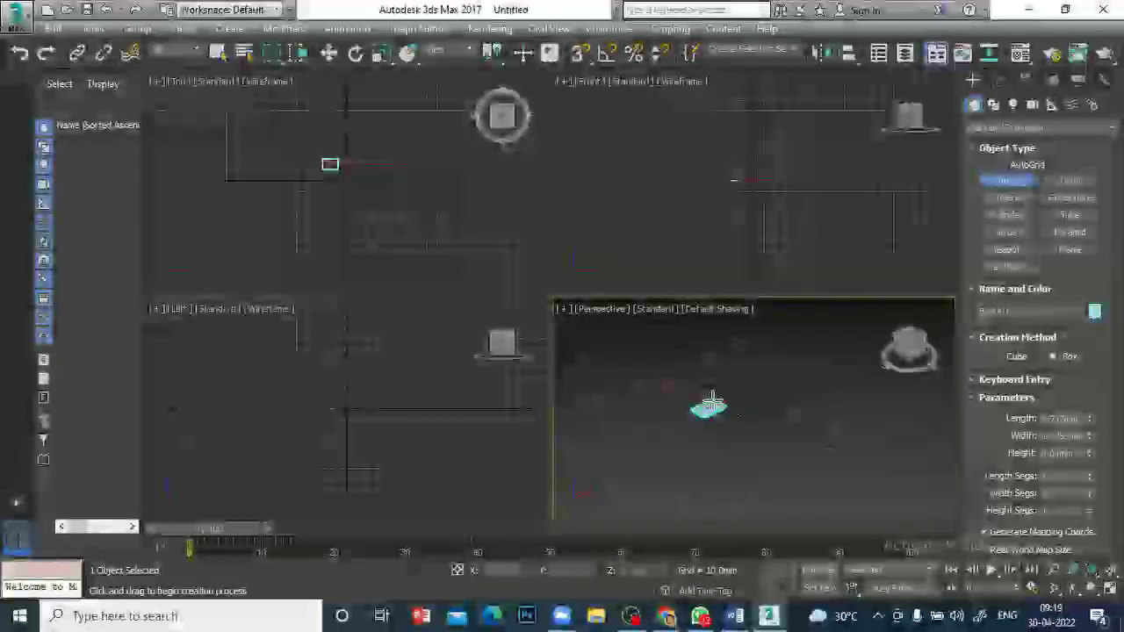
left_click(710, 388)
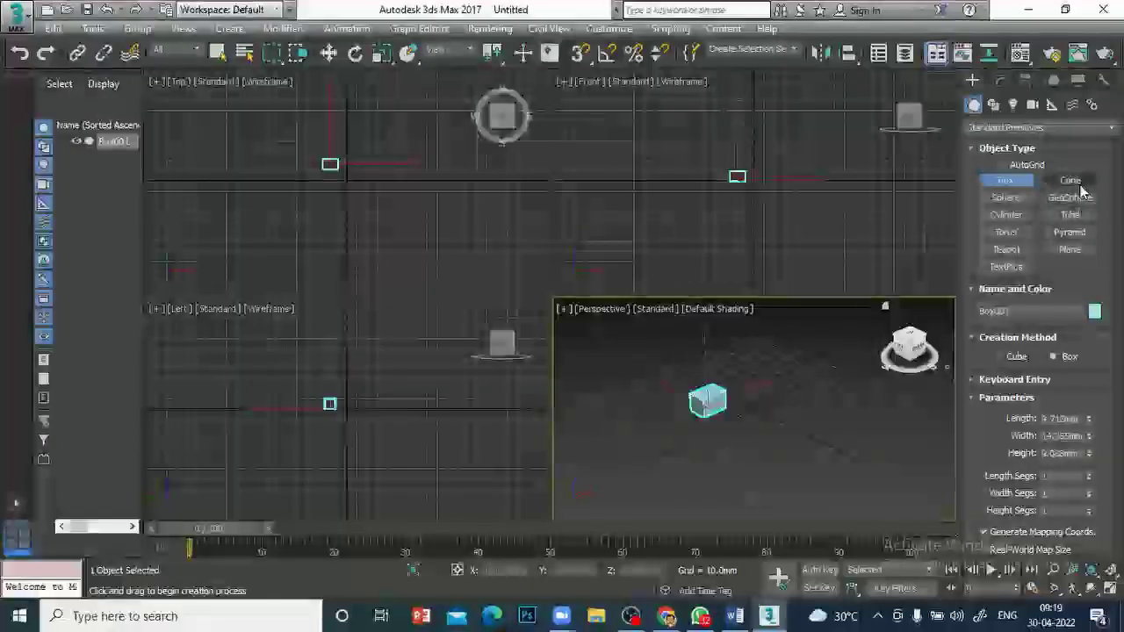
Add a sphere beside the box and set its object colour to red
left_click(1011, 202)
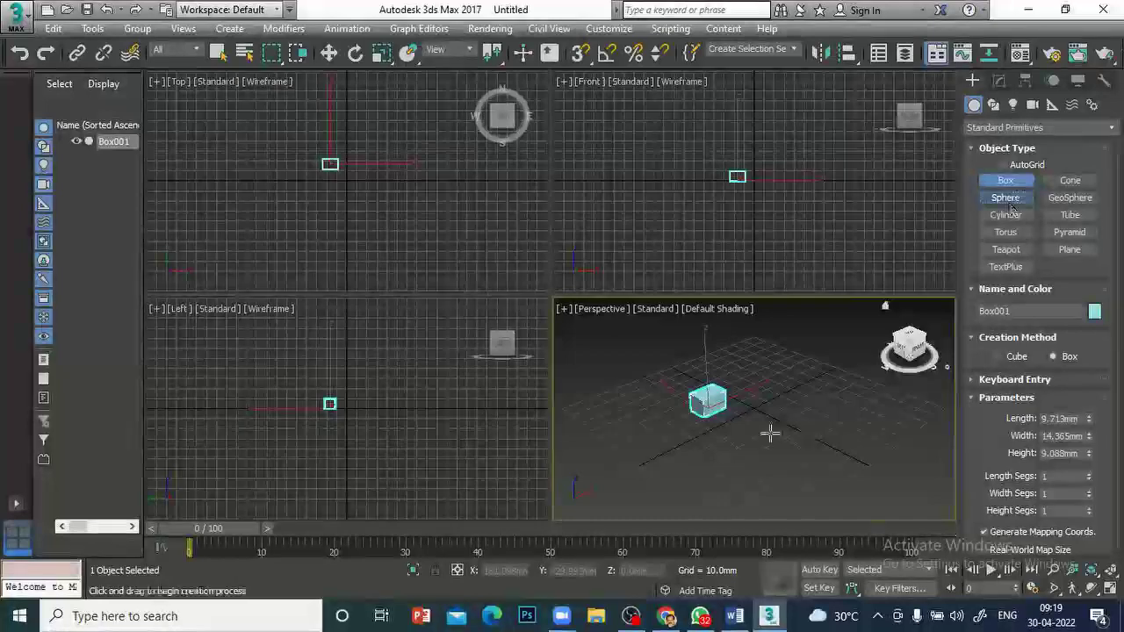
left_click_drag(758, 409, 784, 428)
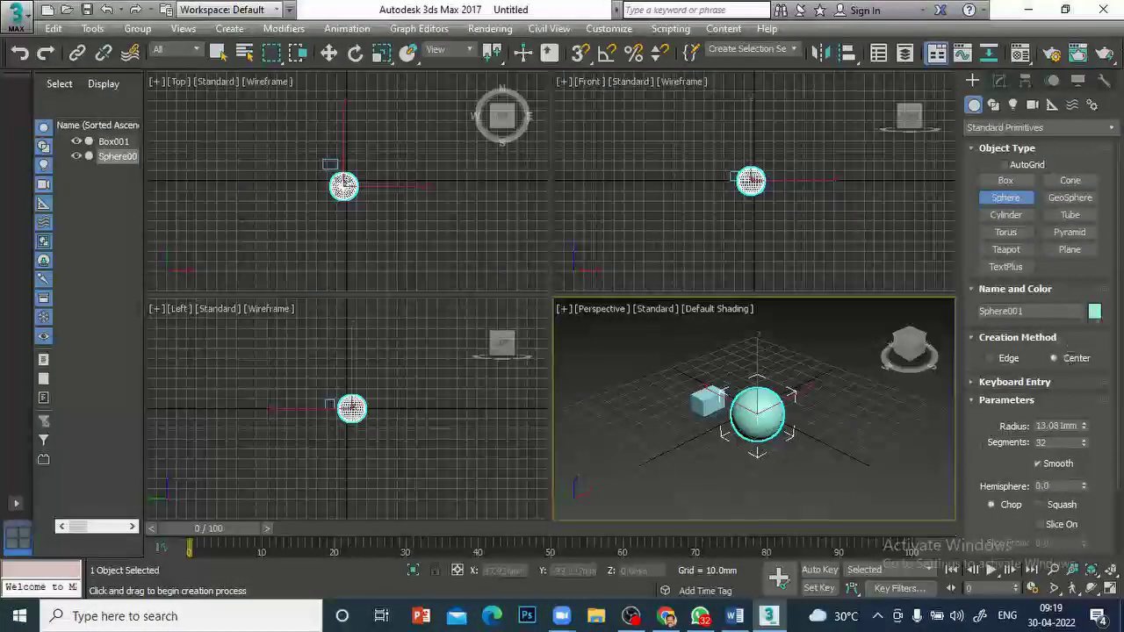
left_click(1095, 311)
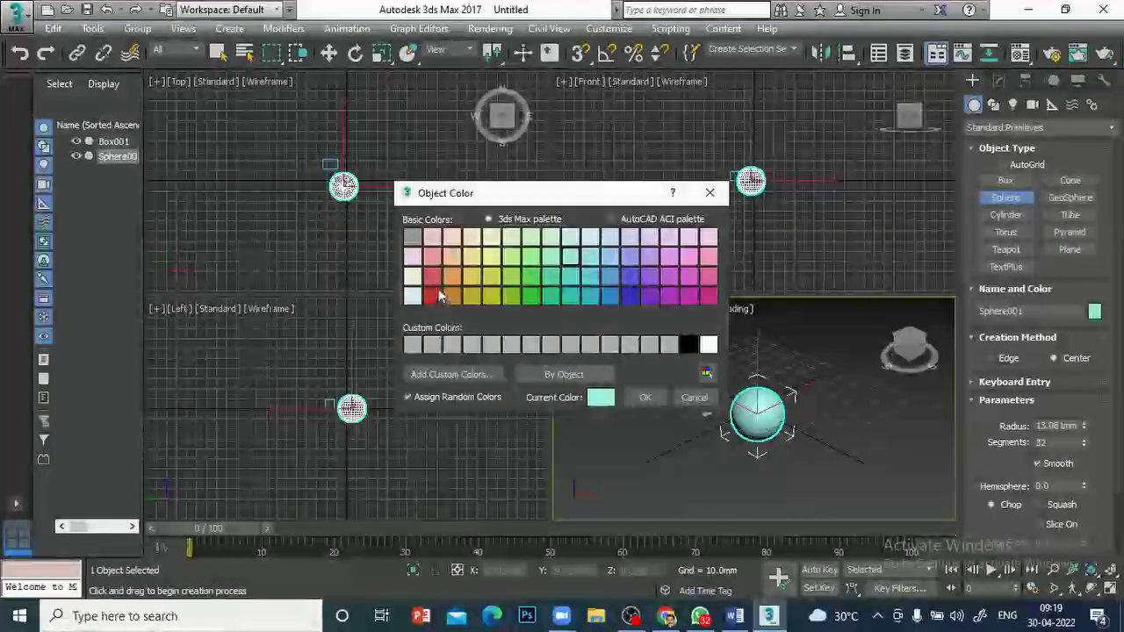
left_click(432, 290)
left_click(645, 397)
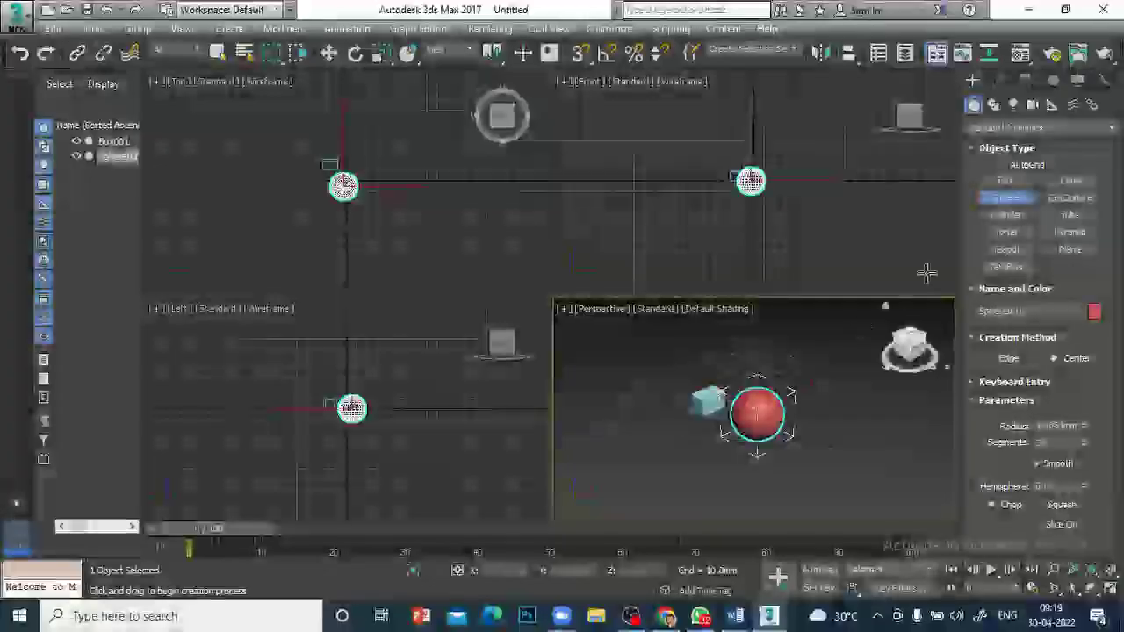
Add a teapot in front of the box and move it next to the sphere
left_click(1007, 249)
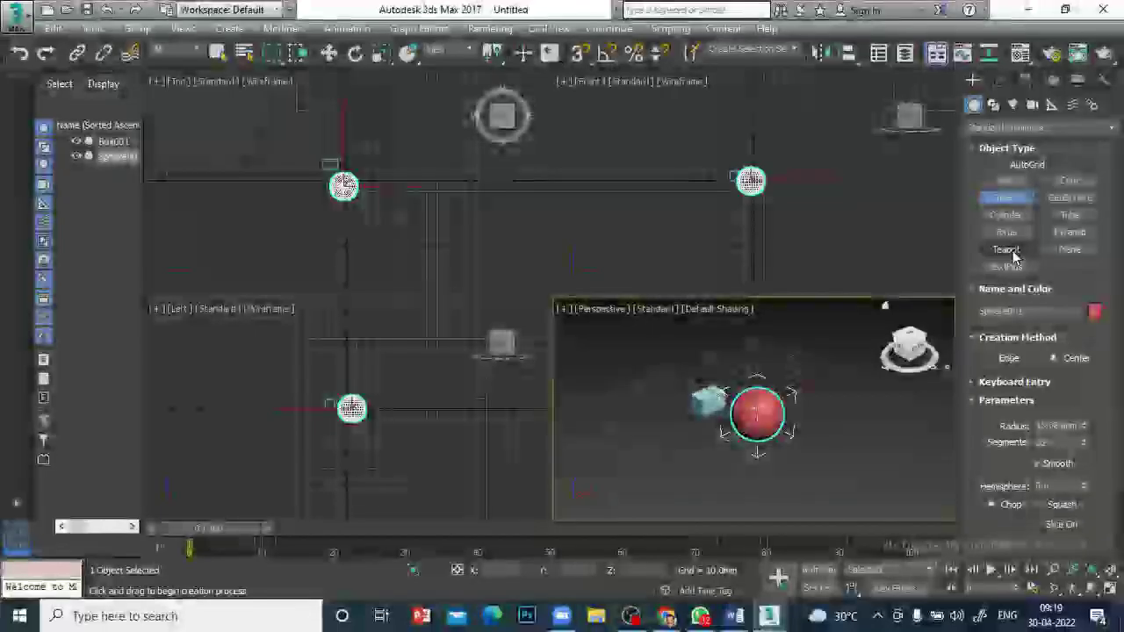
left_click_drag(670, 459, 686, 452)
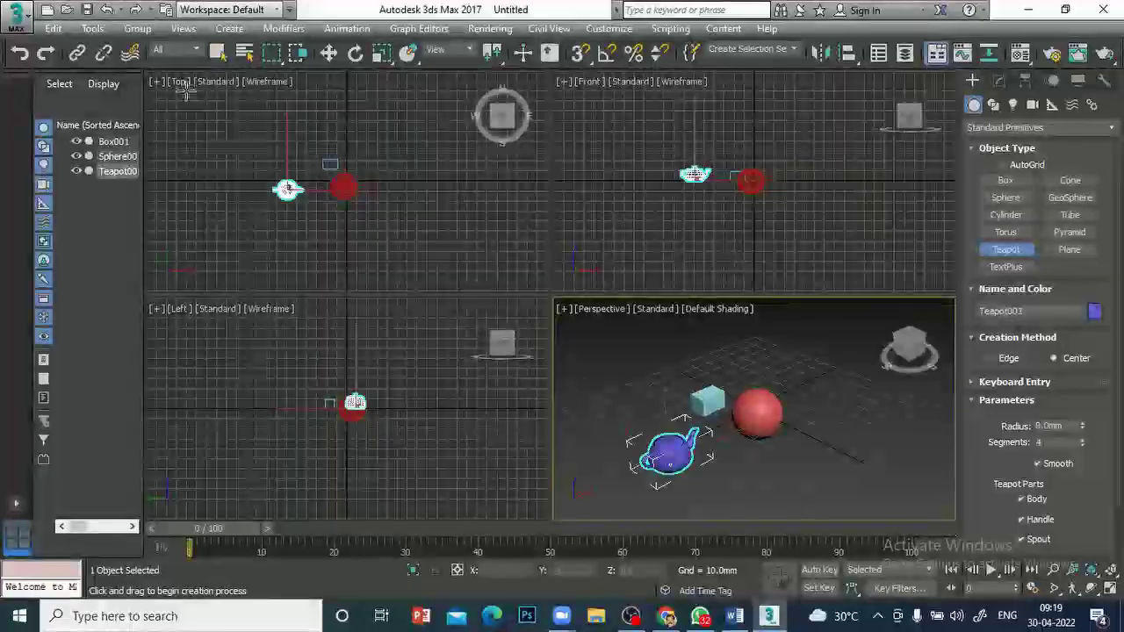
left_click(329, 52)
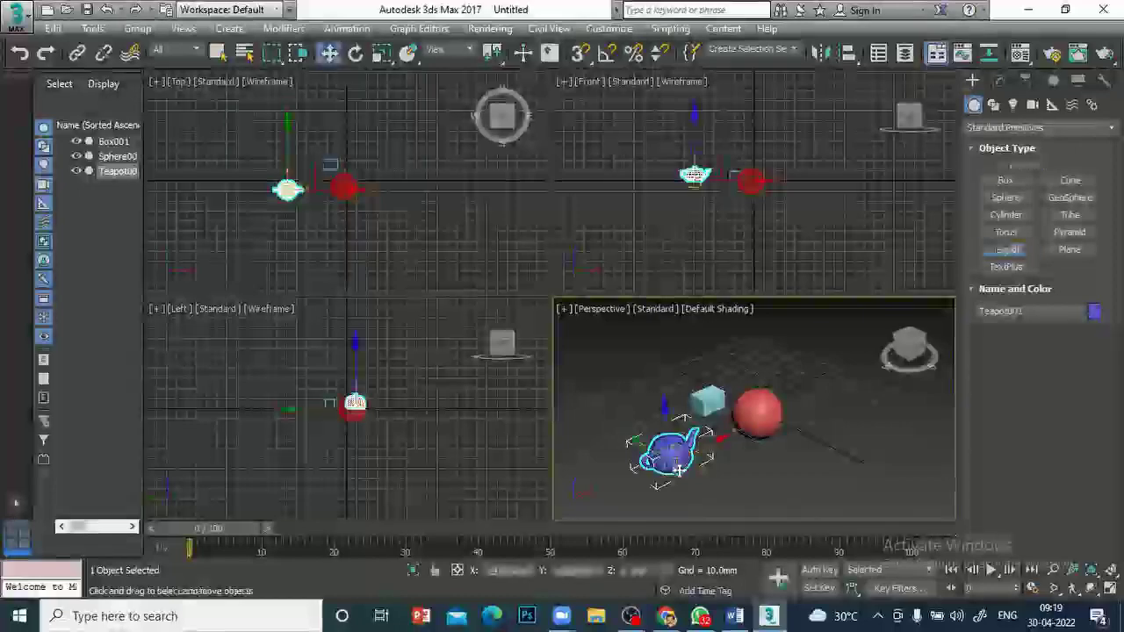
left_click_drag(674, 455, 705, 450)
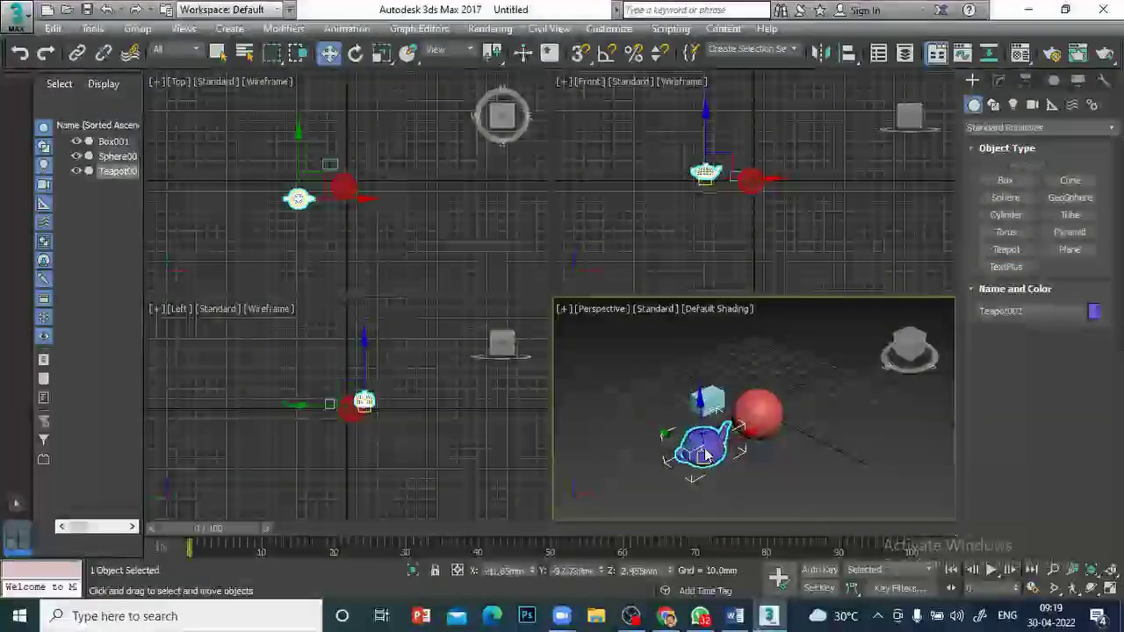
left_click(860, 450)
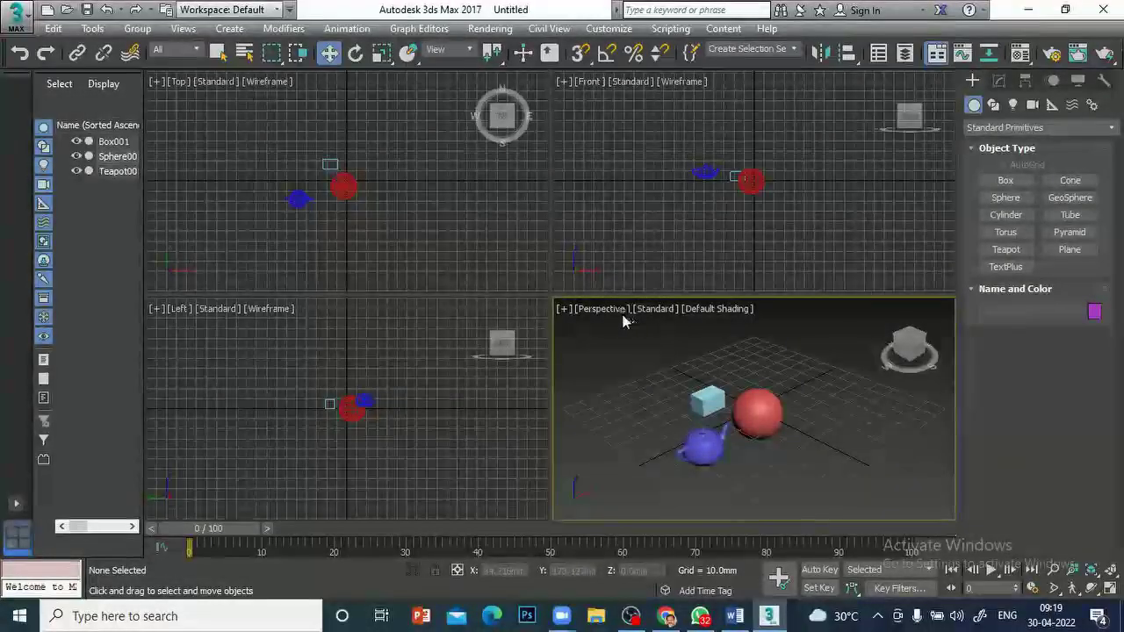
scroll(801, 427, "up", 5)
scroll(802, 427, "down", 5)
scroll(801, 426, "down", 2)
scroll(801, 427, "up", 4)
scroll(801, 427, "down", 2)
scroll(801, 429, "up", 3)
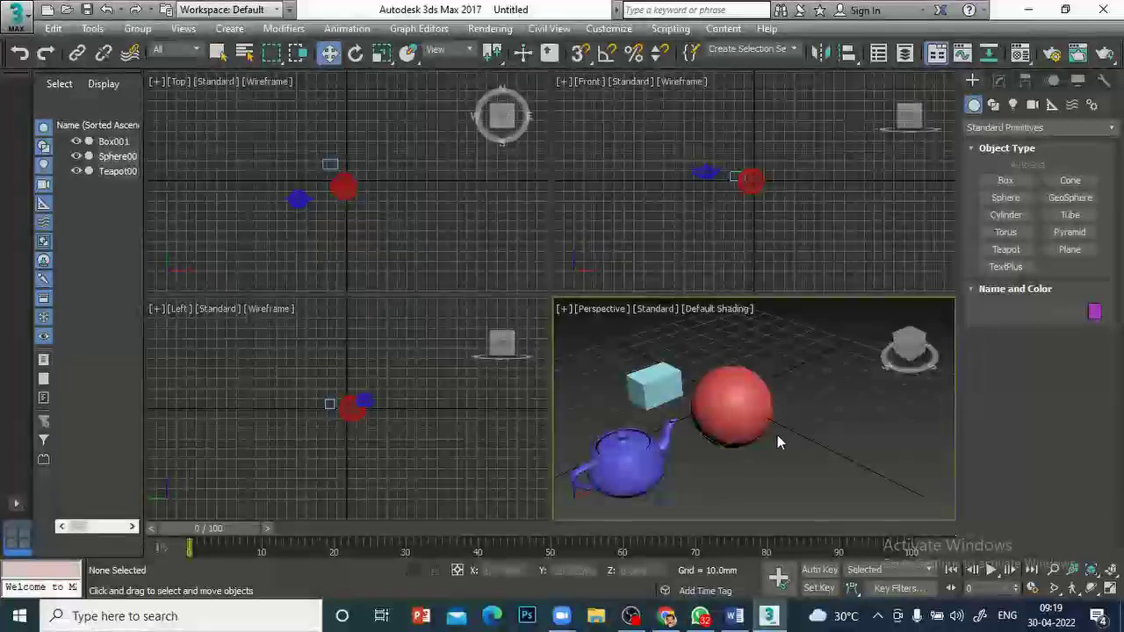
scroll(778, 435, "down", 4)
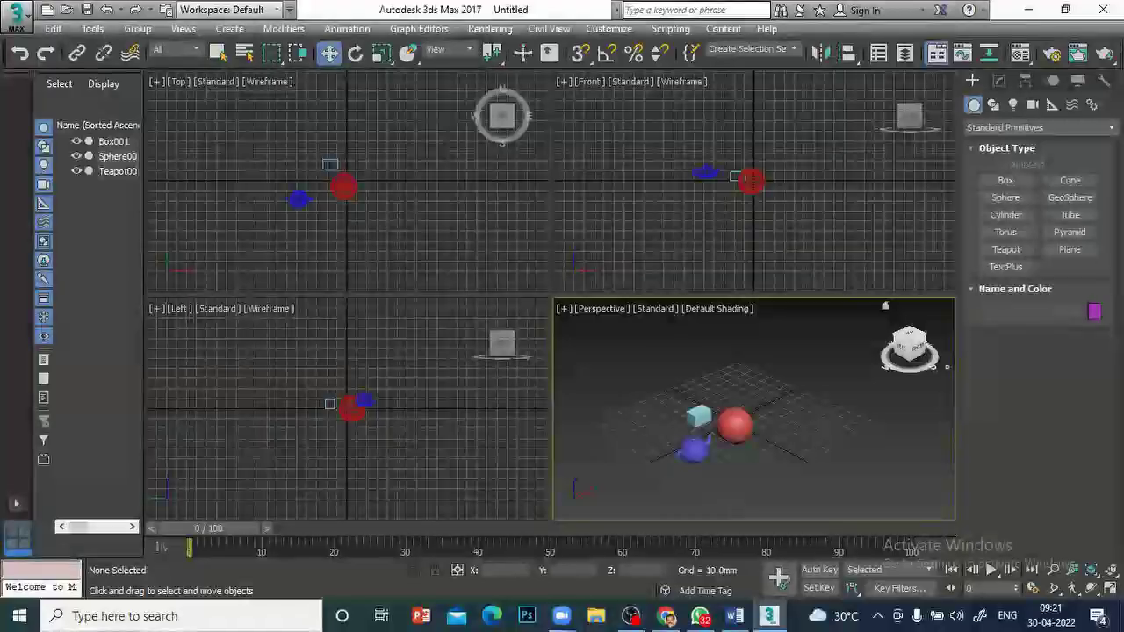
Place a target camera in the Top viewport, aimed at the box, sphere and teapot
left_click(1034, 106)
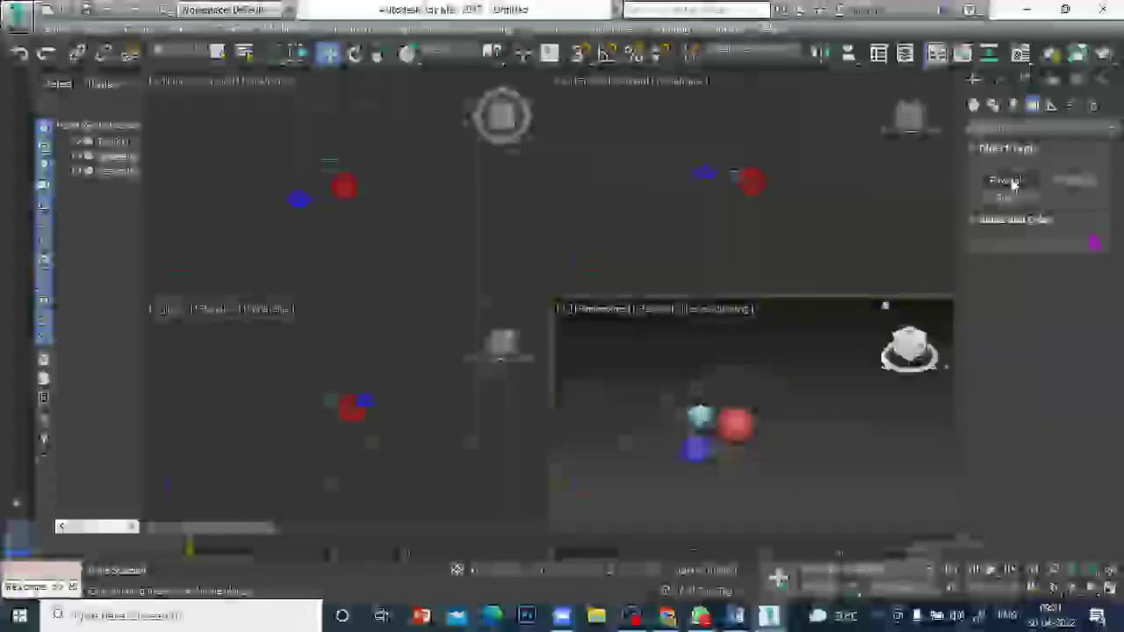
left_click(1070, 181)
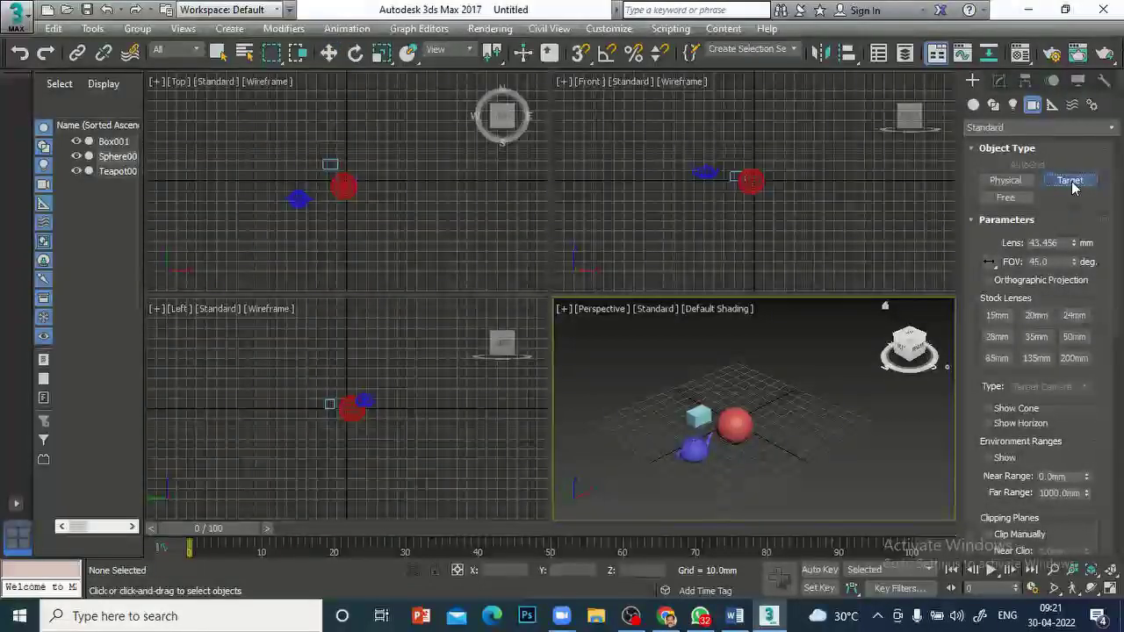
left_click(334, 271)
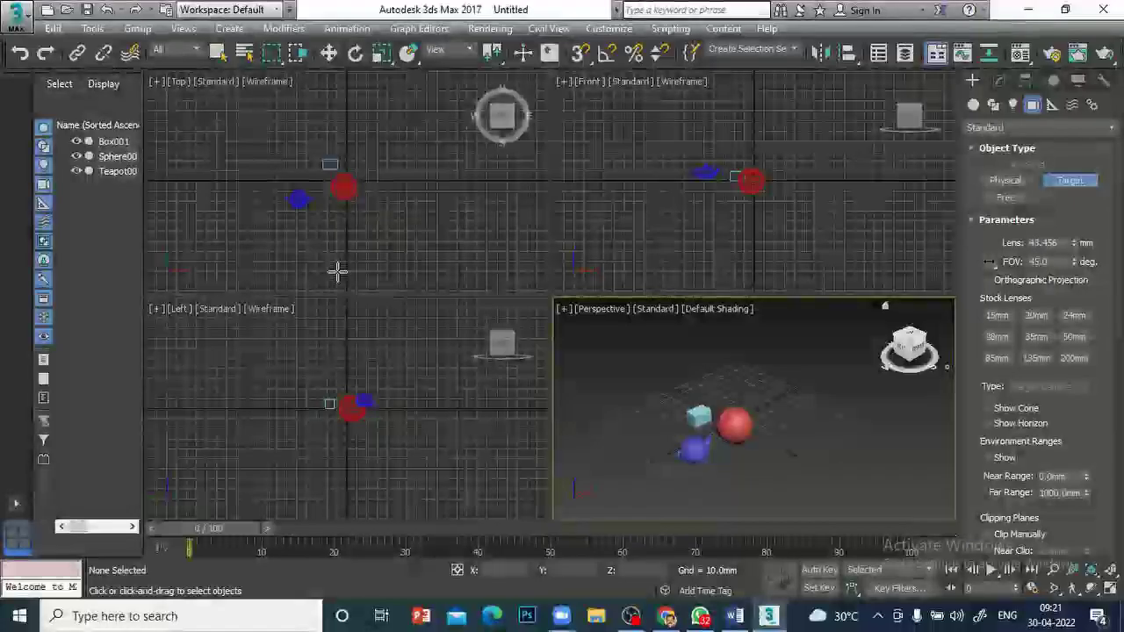
left_click_drag(413, 272, 314, 145)
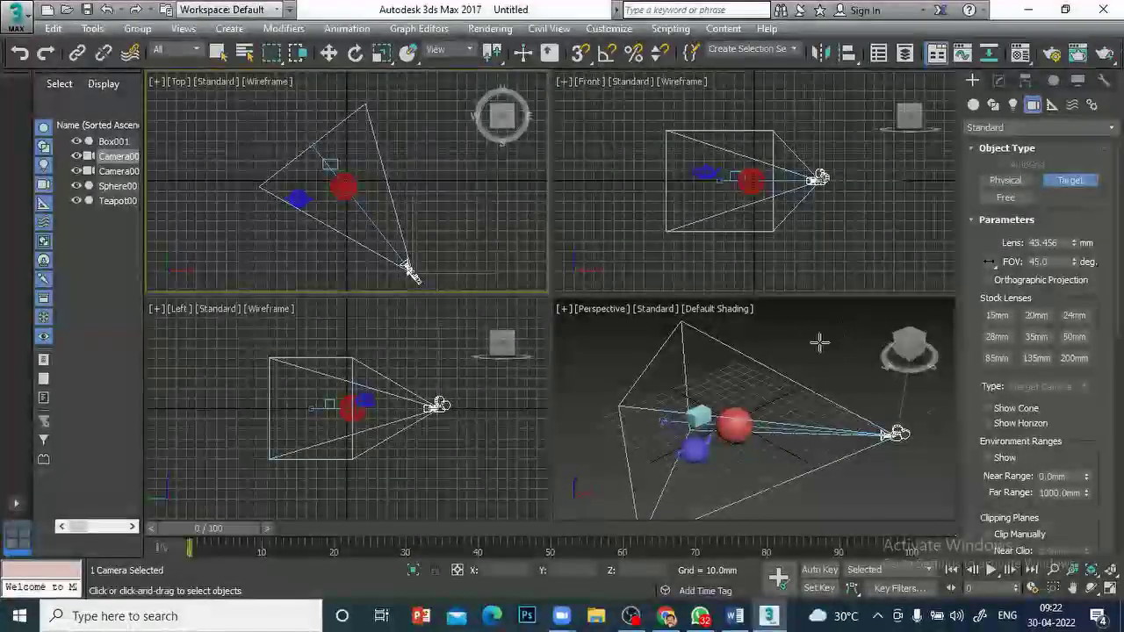
left_click(328, 54)
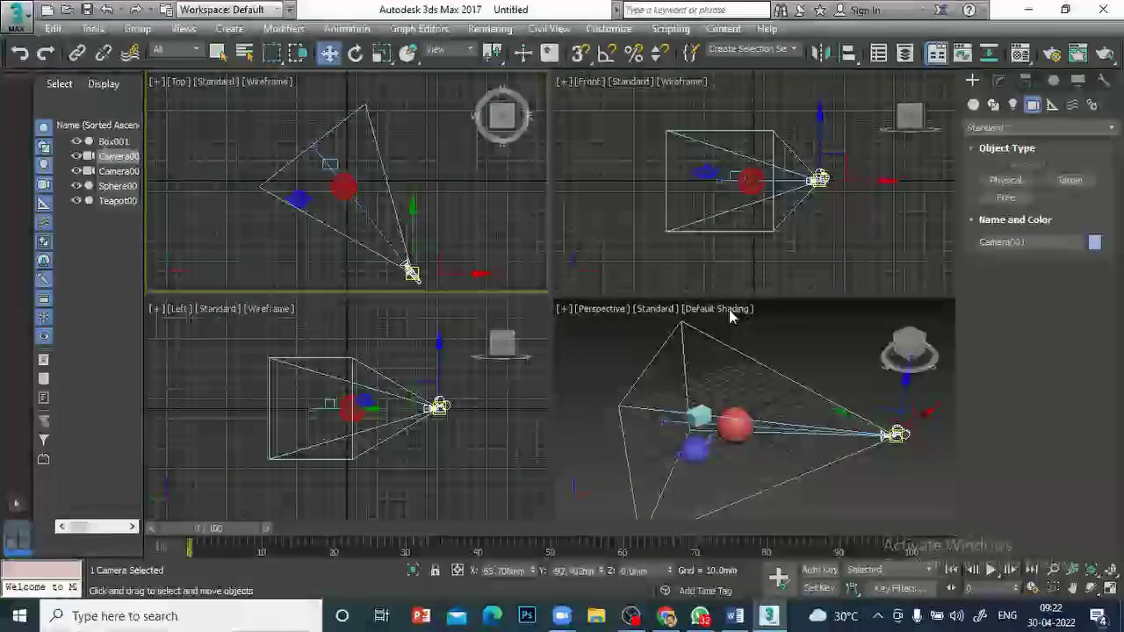
Switch the Perspective viewport to Camera001's point of view
left_click(602, 307)
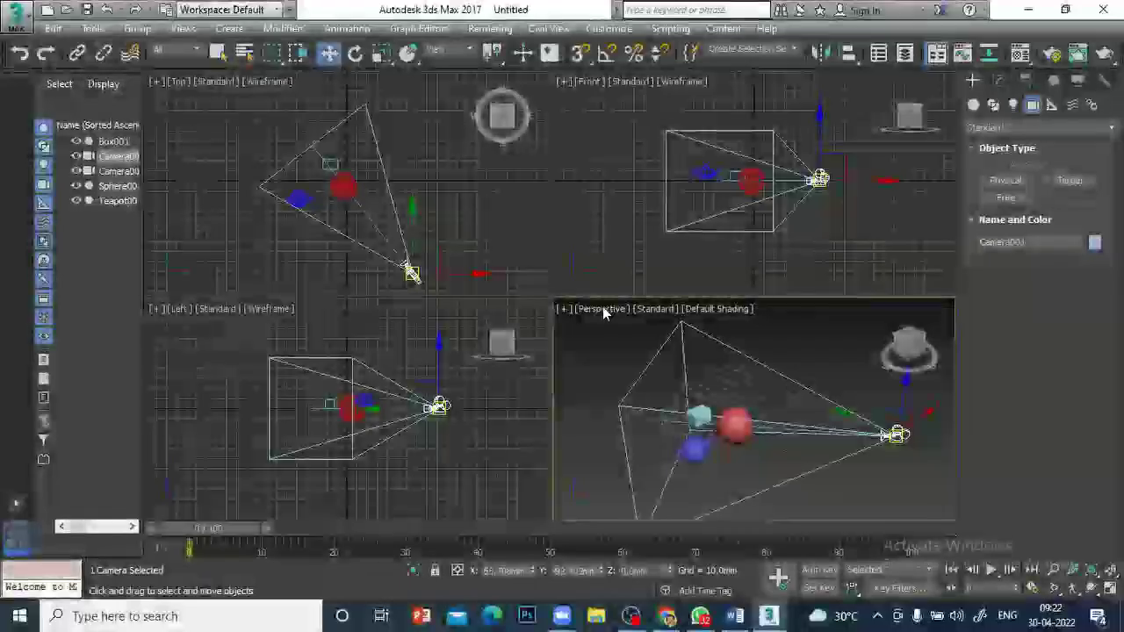
left_click(597, 309)
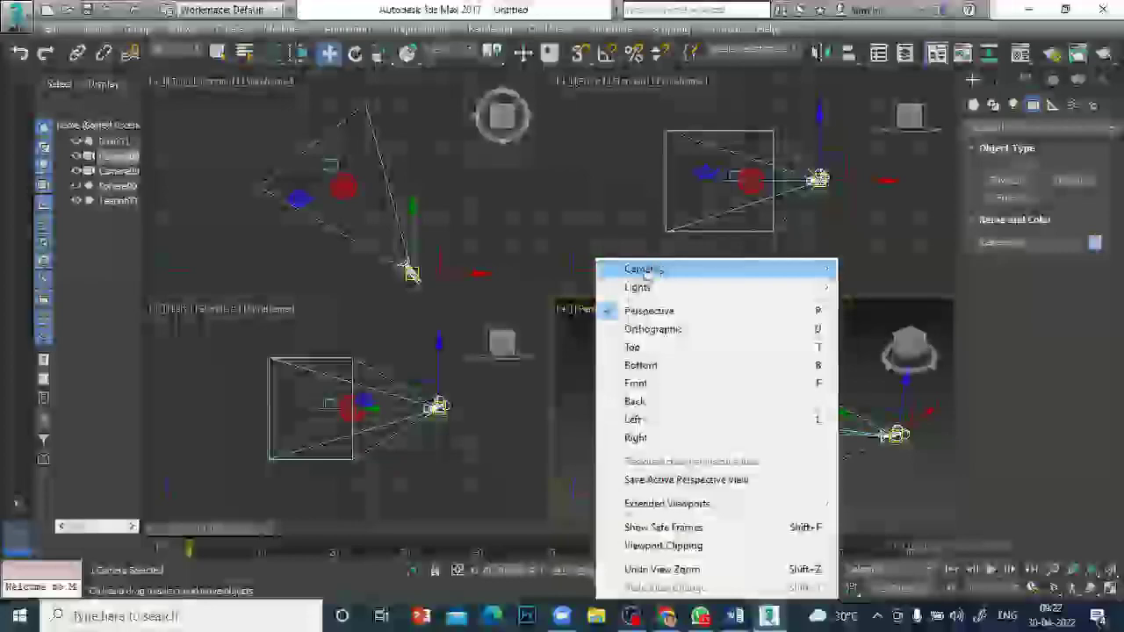
mouse_move(644, 272)
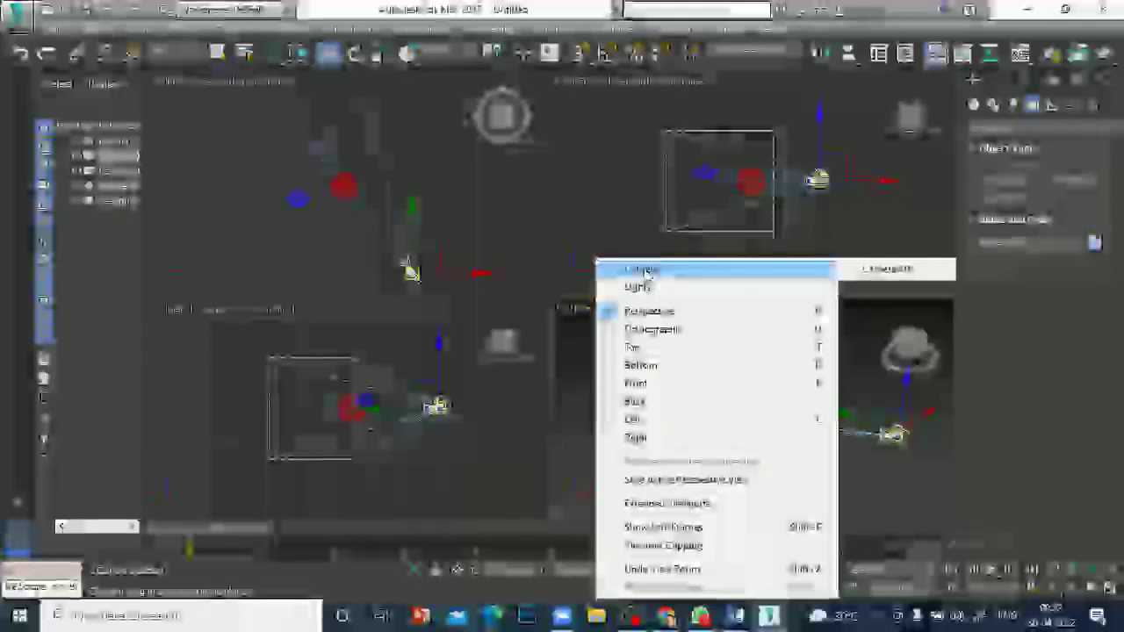
left_click(888, 270)
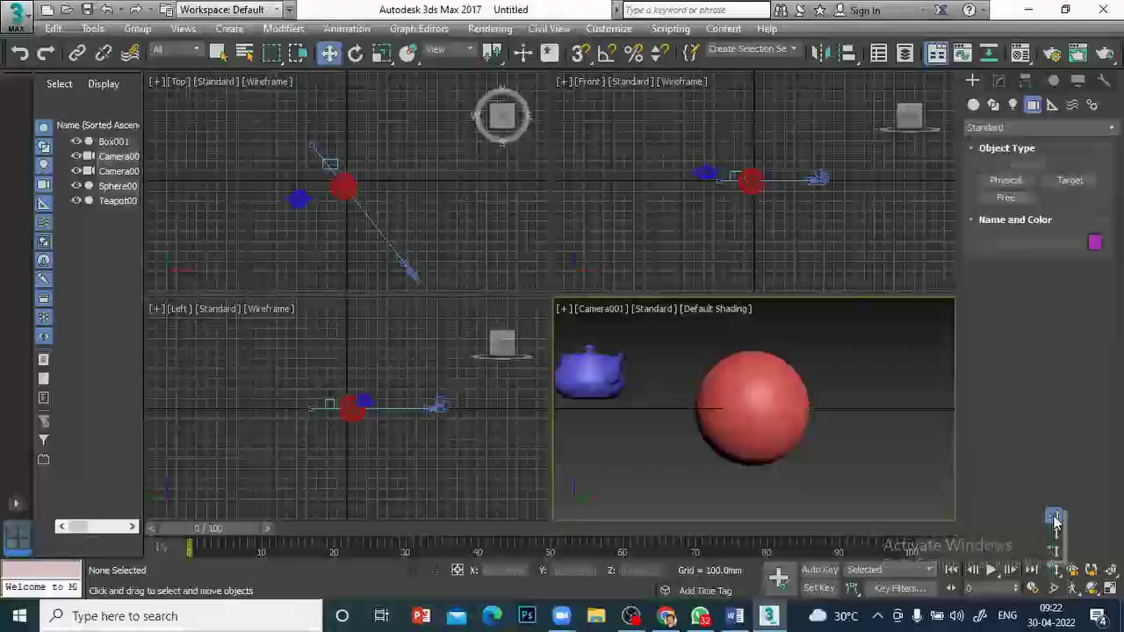
Dolly Camera001 toward the sphere, then back away from the objects
left_click(1055, 523)
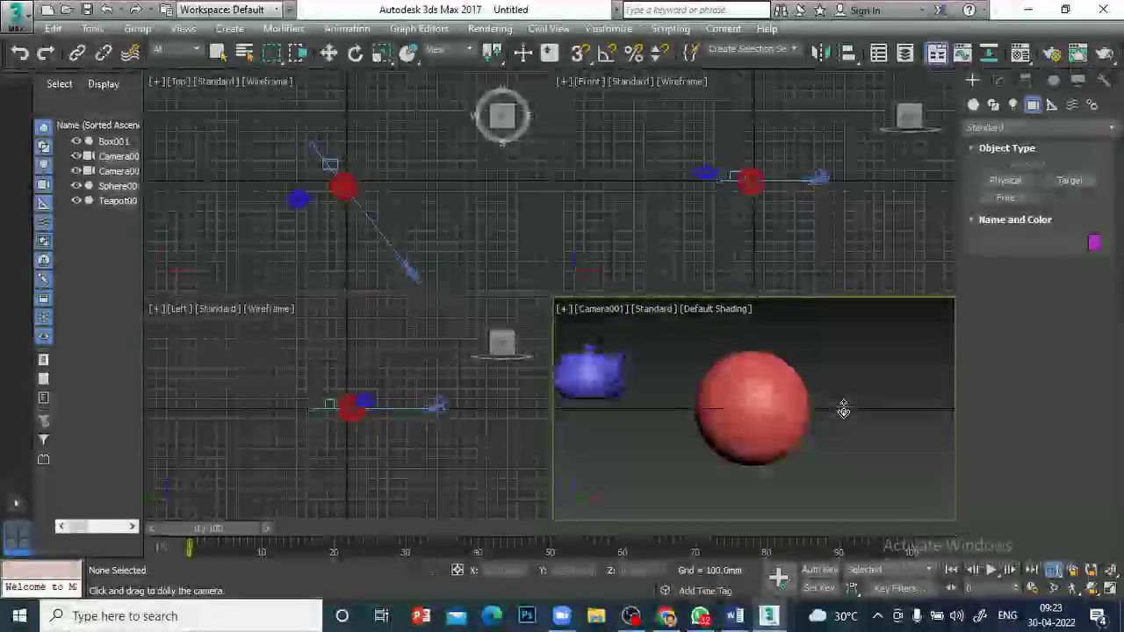
left_click_drag(844, 411, 818, 393)
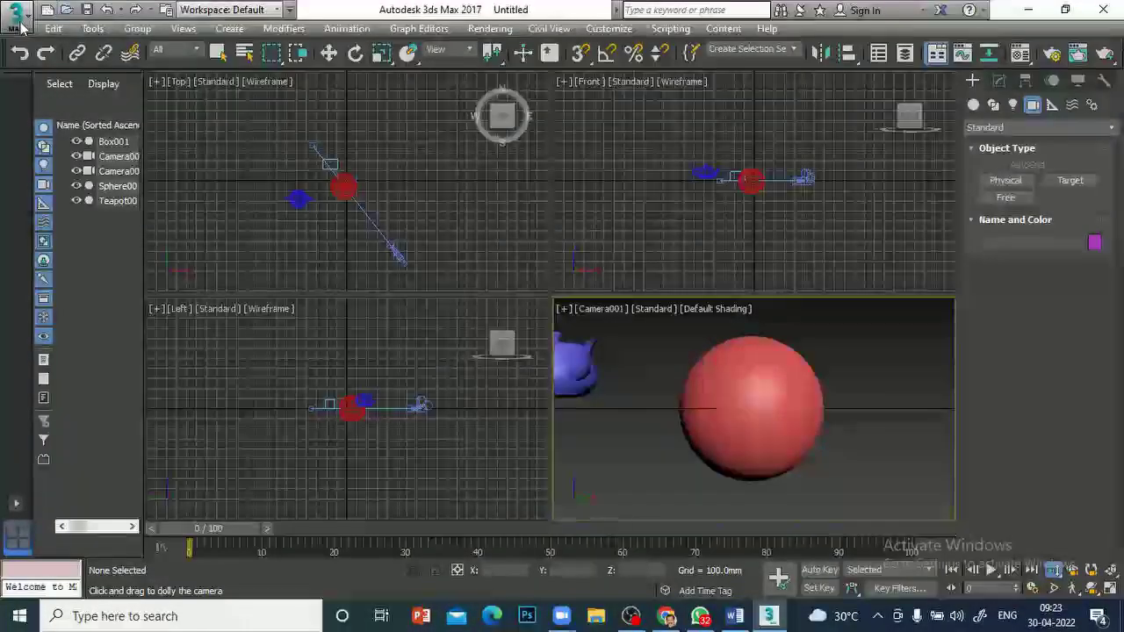
left_click(328, 52)
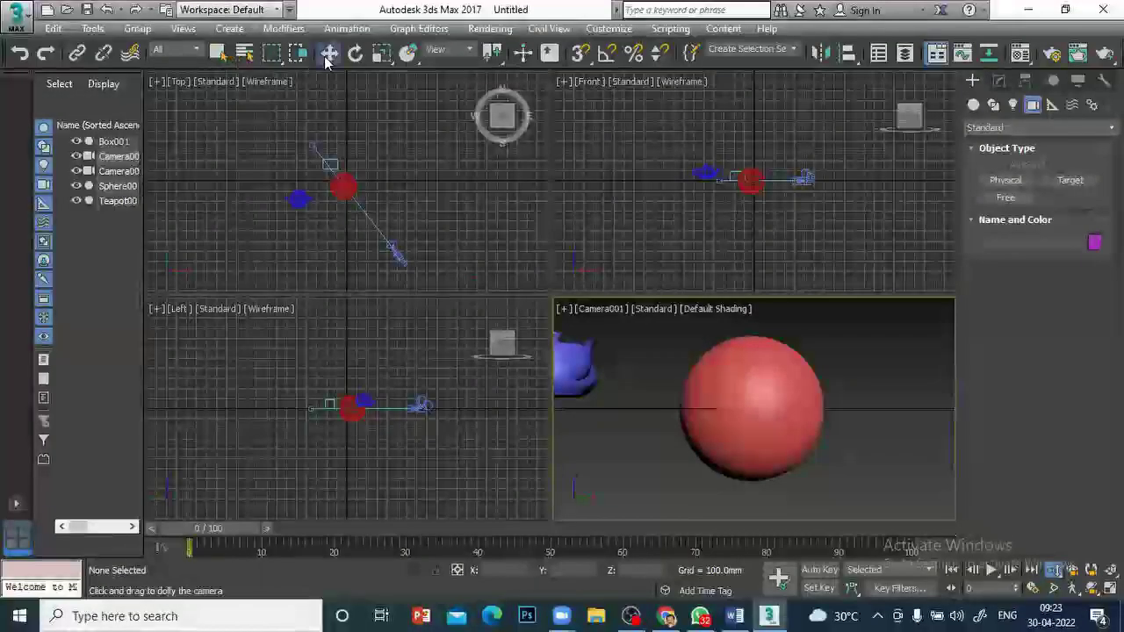
left_click(396, 253)
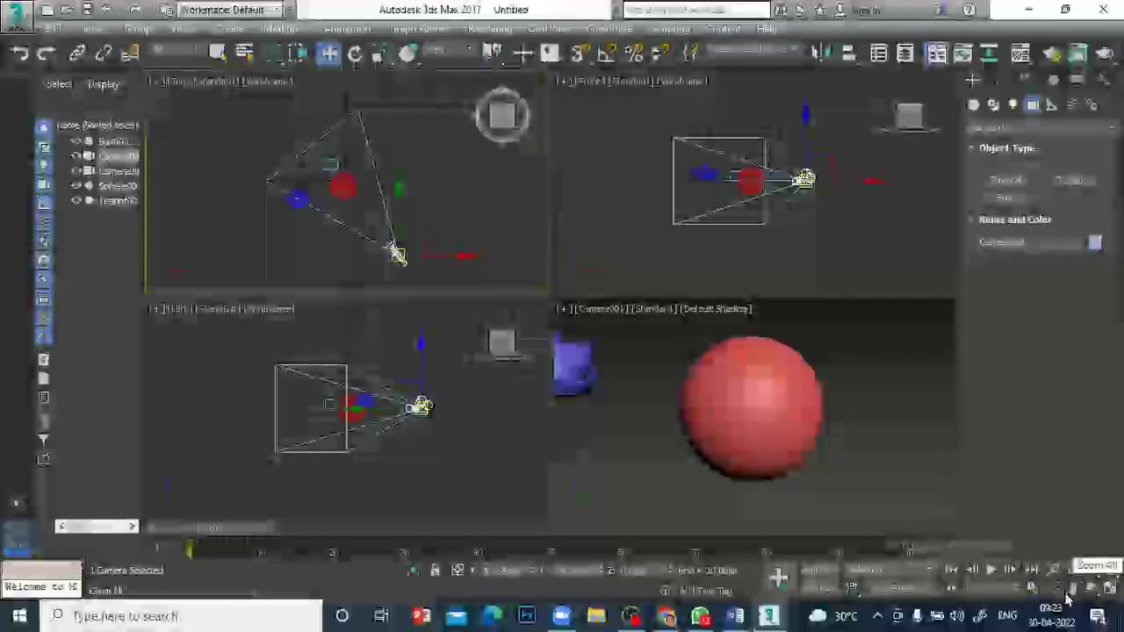
right_click(879, 455)
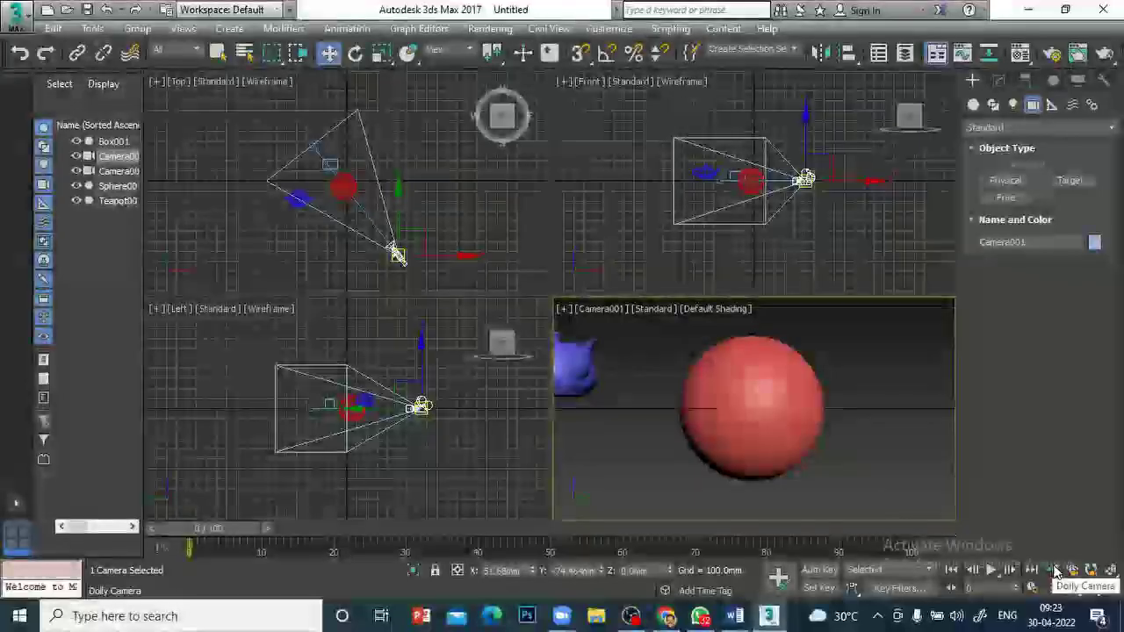
left_click_drag(1059, 575, 1057, 517)
mouse_move(861, 383)
left_mouse_down()
mouse_move(864, 396)
mouse_move(841, 364)
mouse_move(865, 394)
mouse_move(839, 366)
mouse_move(858, 402)
left_mouse_up()
Try other dolly variants and dolly Camera001 back from the sphere and teapot
left_click(1056, 571)
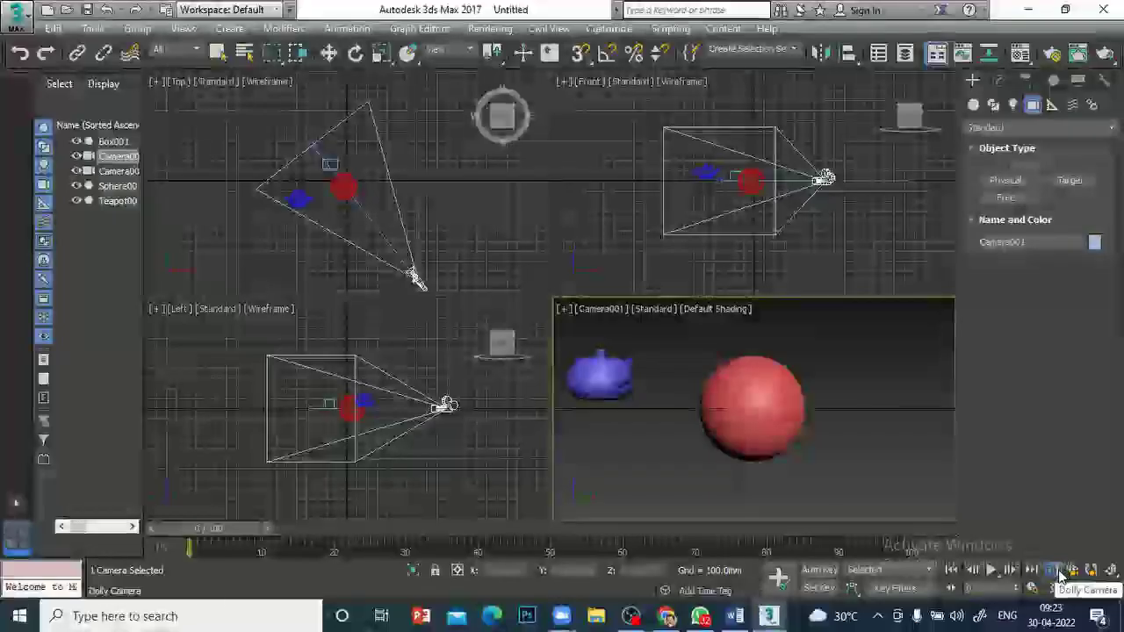
left_click_drag(1060, 573, 1060, 532)
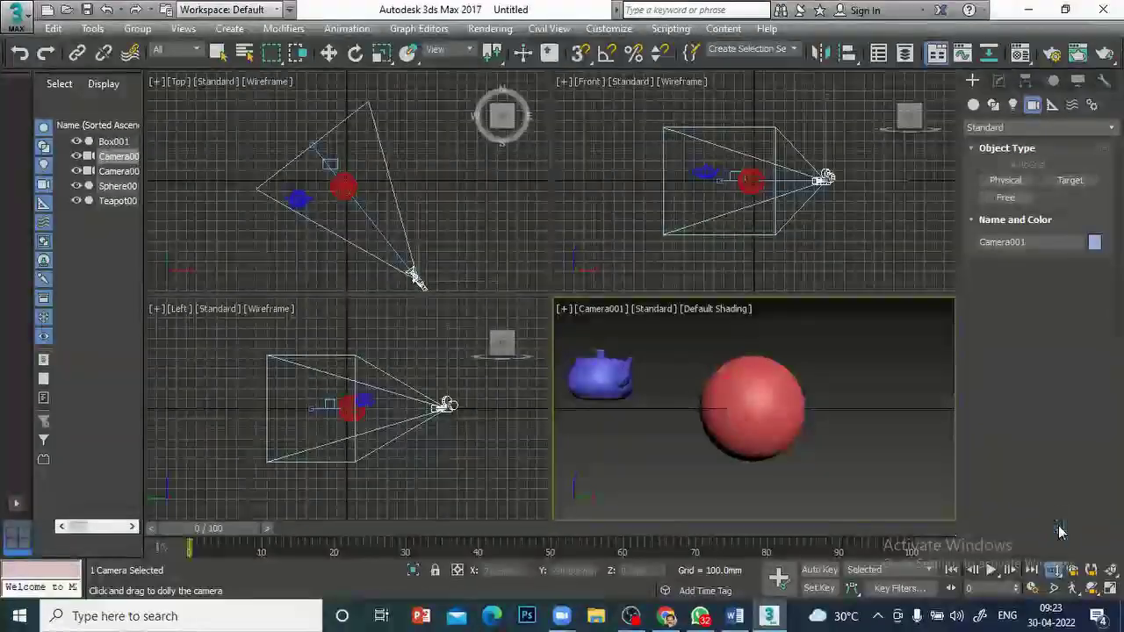
mouse_move(824, 416)
left_mouse_down()
mouse_move(845, 450)
mouse_move(818, 414)
left_mouse_up()
left_click_drag(858, 454, 852, 449)
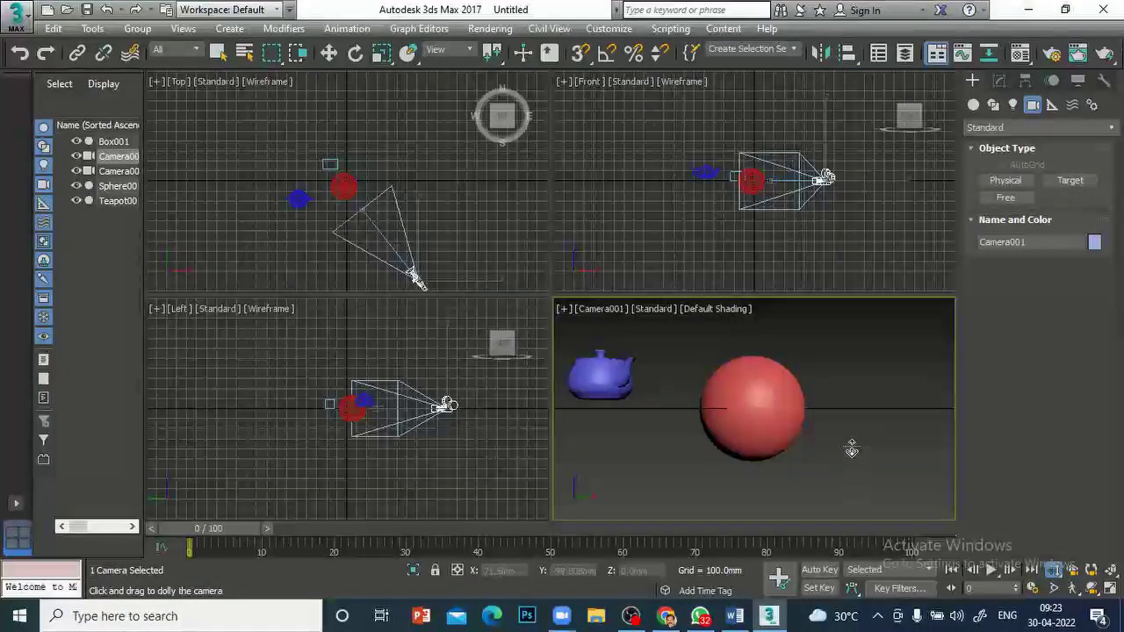
left_click_drag(821, 414, 836, 442)
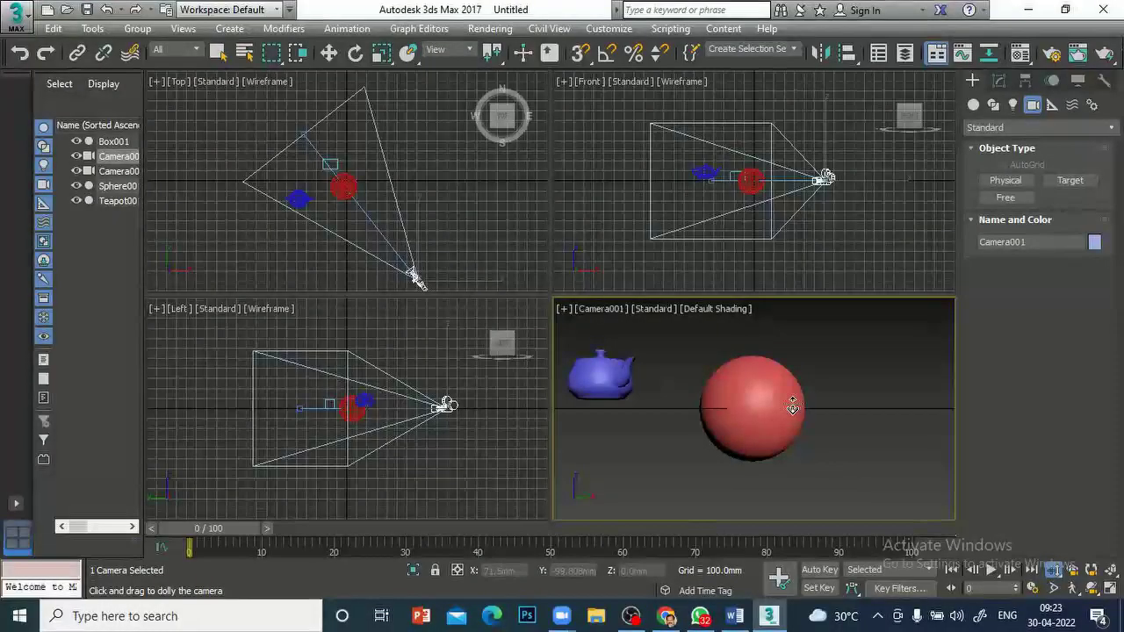
left_click(1058, 572)
left_click_drag(1063, 575, 942, 509)
left_click_drag(830, 377, 822, 455)
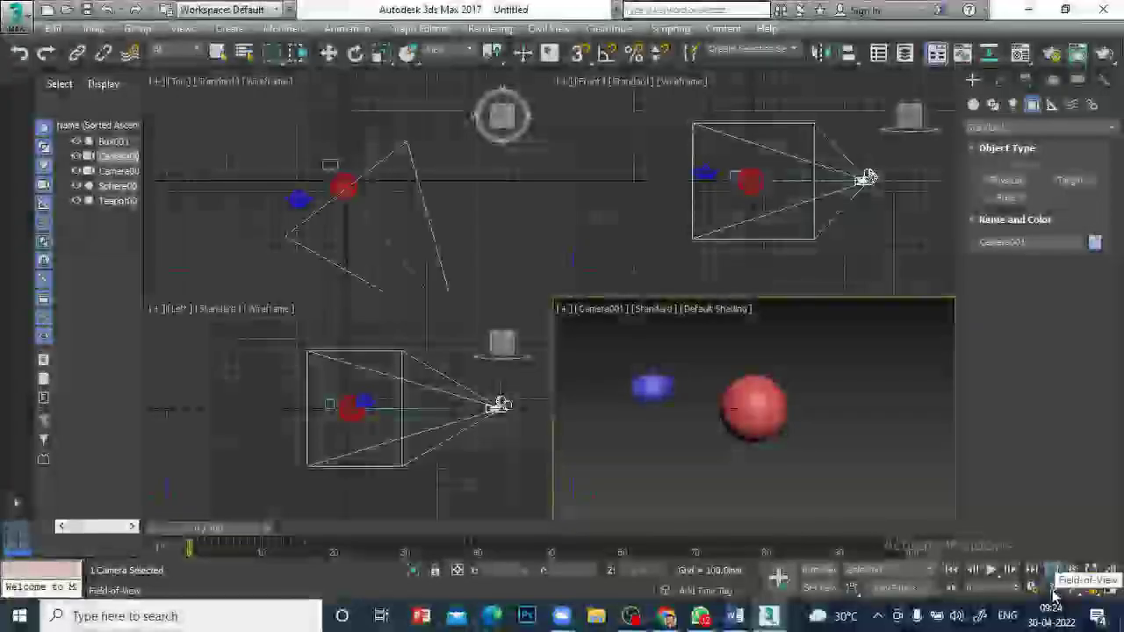
Widen Camera001's field of view so the teapot and sphere appear smaller
left_click(1053, 588)
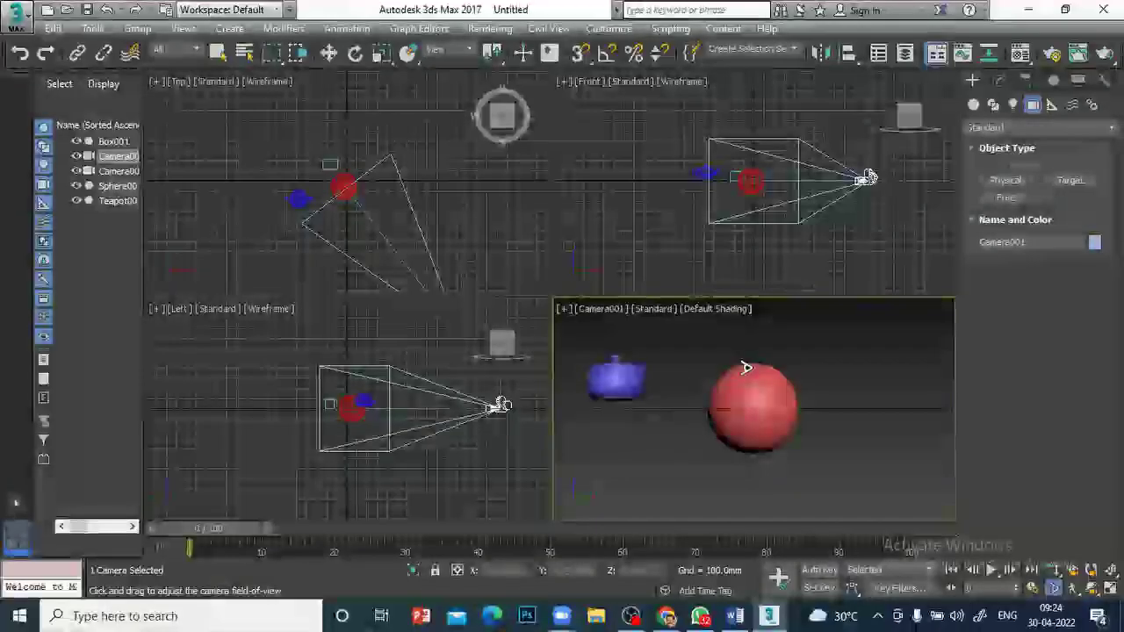
left_click_drag(747, 397, 747, 432)
left_click_drag(857, 427, 894, 506)
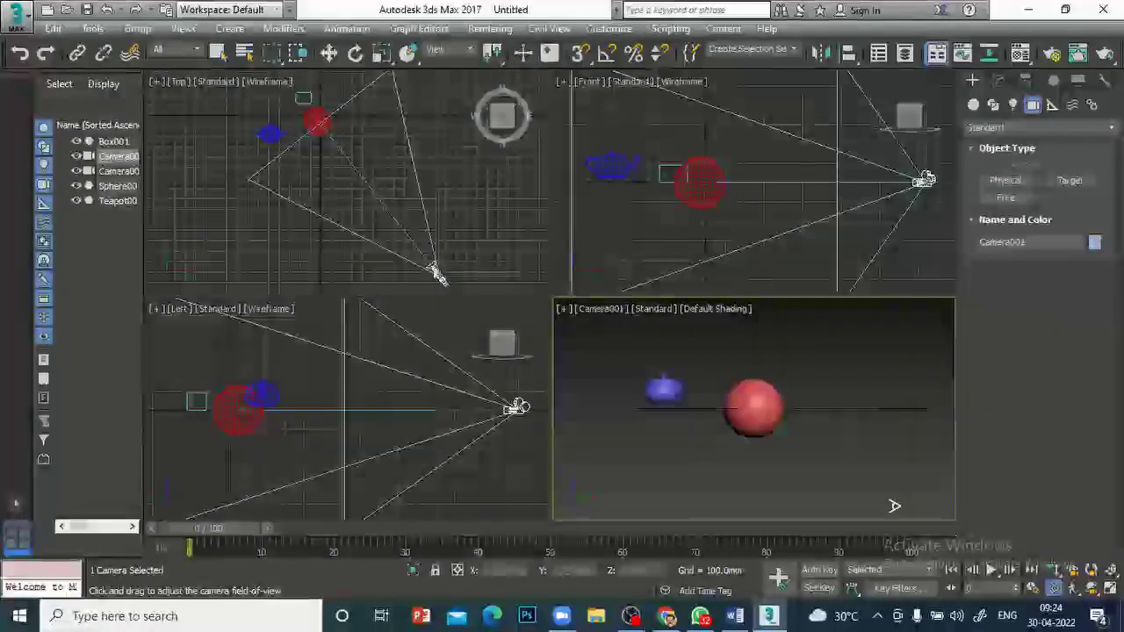
Change Camera001's perspective, pulling it back along its sightline from the objects
left_click(1073, 575)
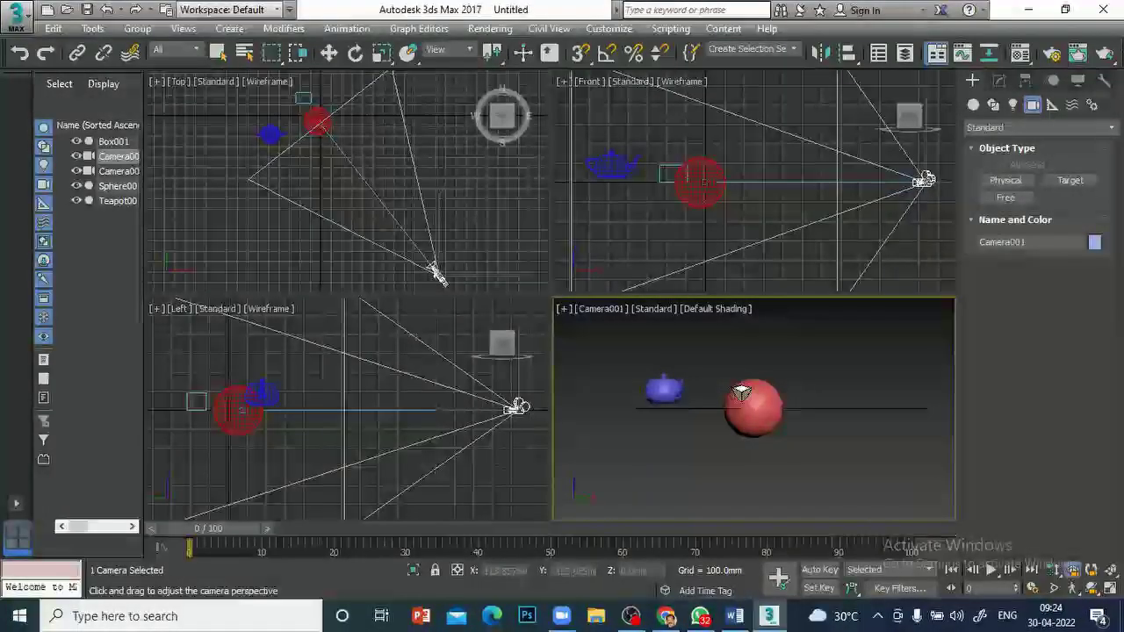
left_click_drag(748, 414, 717, 397)
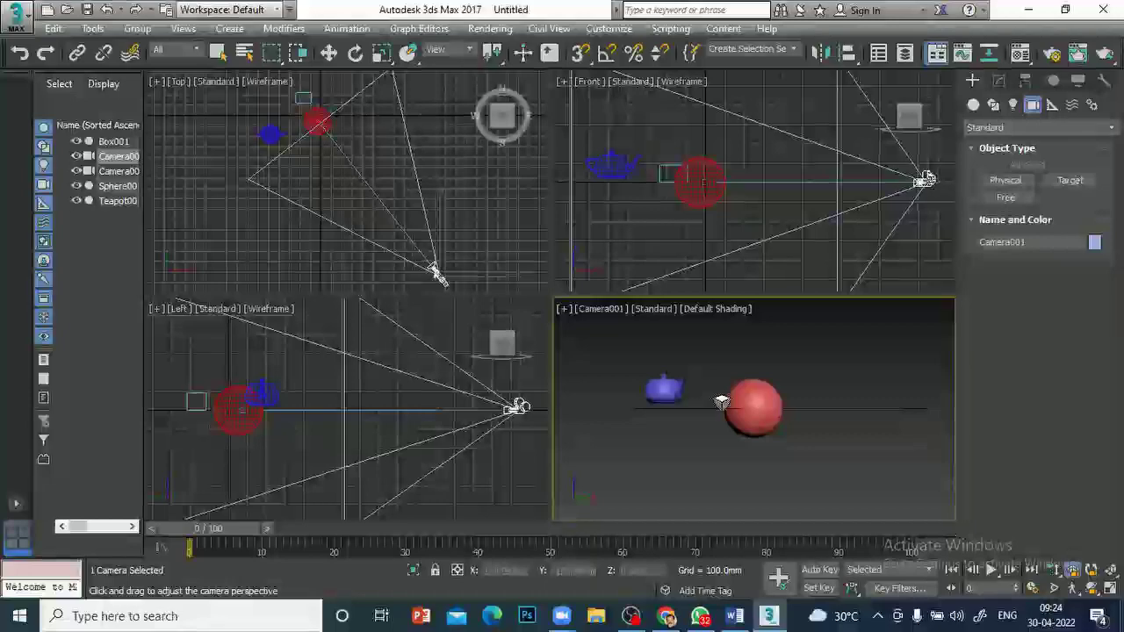
left_click_drag(760, 496, 769, 519)
left_click_drag(727, 383, 821, 505)
left_click_drag(755, 370, 809, 481)
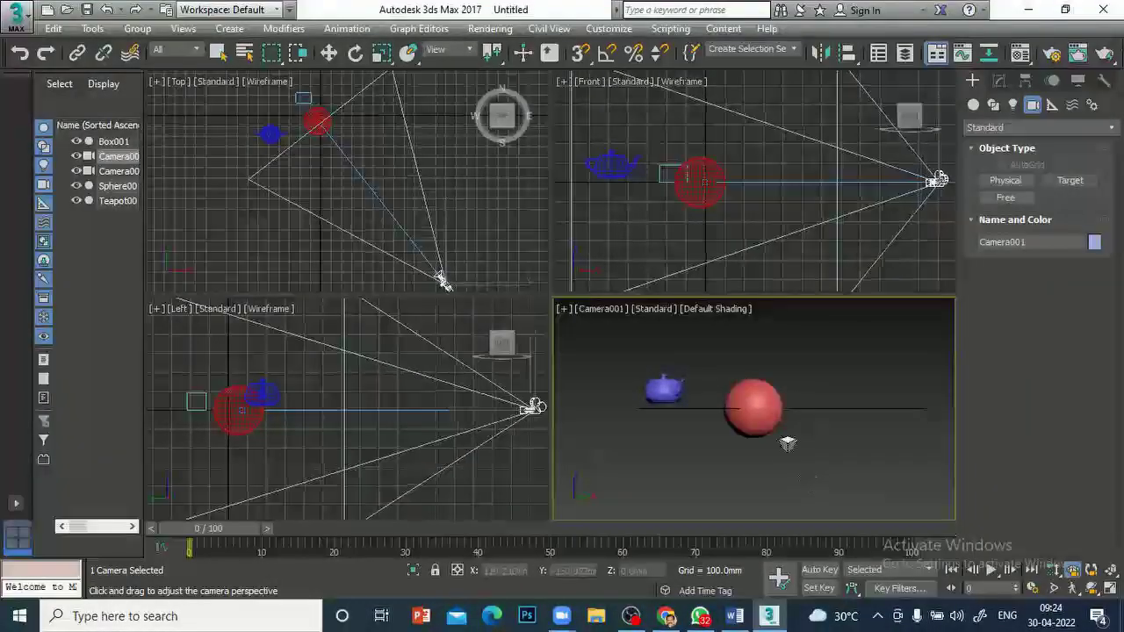
mouse_move(776, 423)
left_mouse_down()
mouse_move(787, 447)
mouse_move(753, 401)
mouse_move(788, 447)
mouse_move(767, 428)
left_mouse_up()
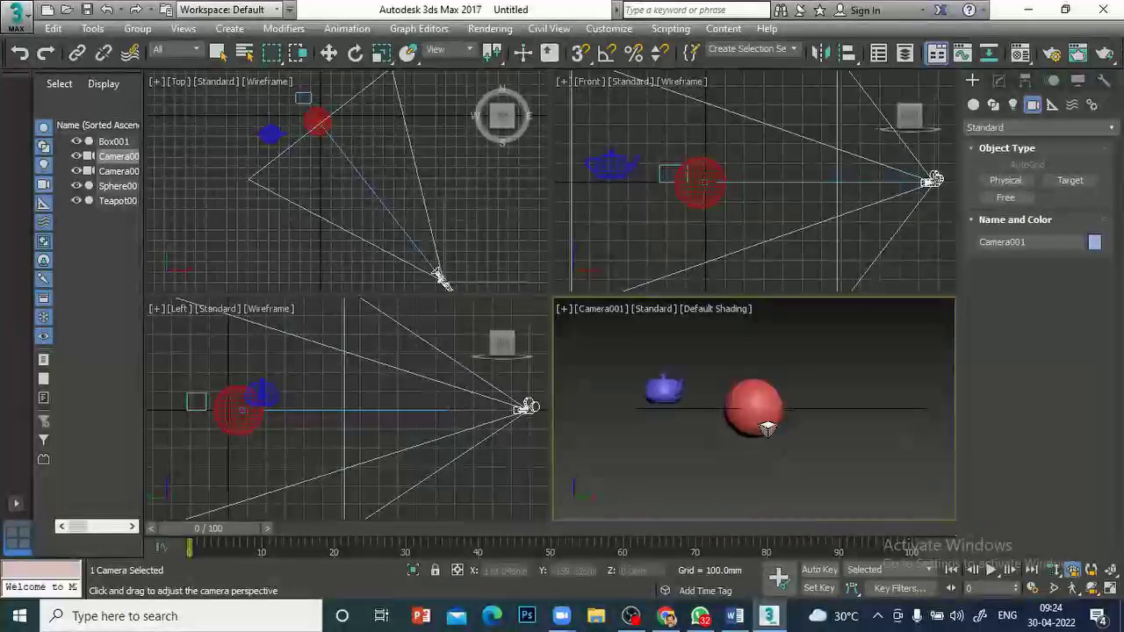
Truck Camera001 and 2D-pan its view to reframe the teapot and sphere
left_click(1075, 591)
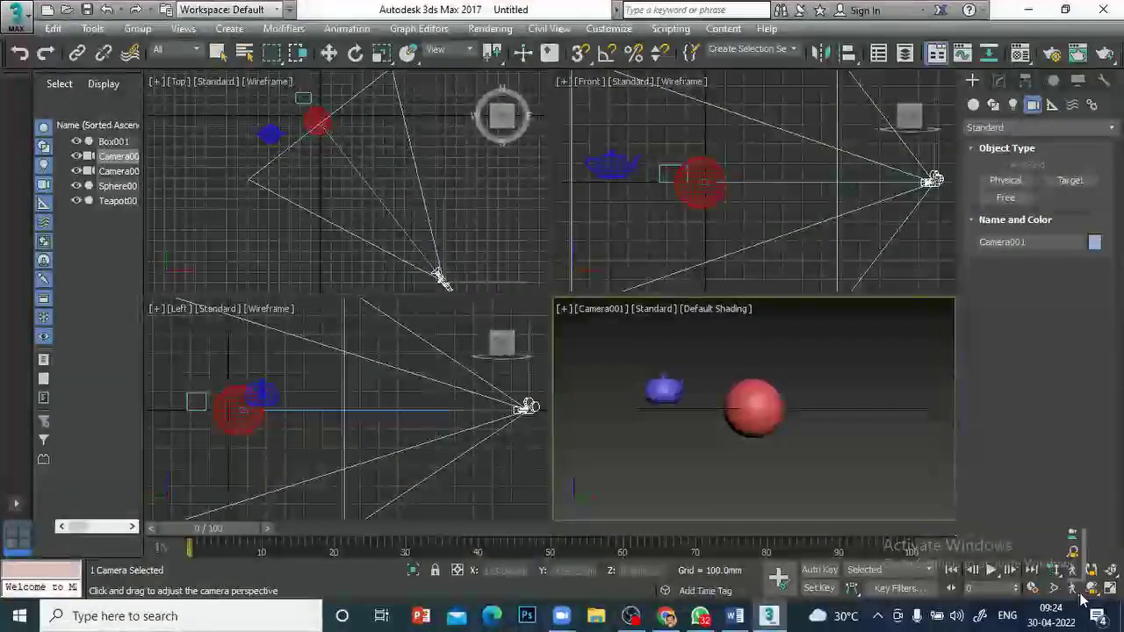
left_click(1077, 549)
mouse_move(780, 372)
left_mouse_down()
mouse_move(795, 423)
mouse_move(799, 366)
mouse_move(802, 411)
mouse_move(798, 383)
left_mouse_up()
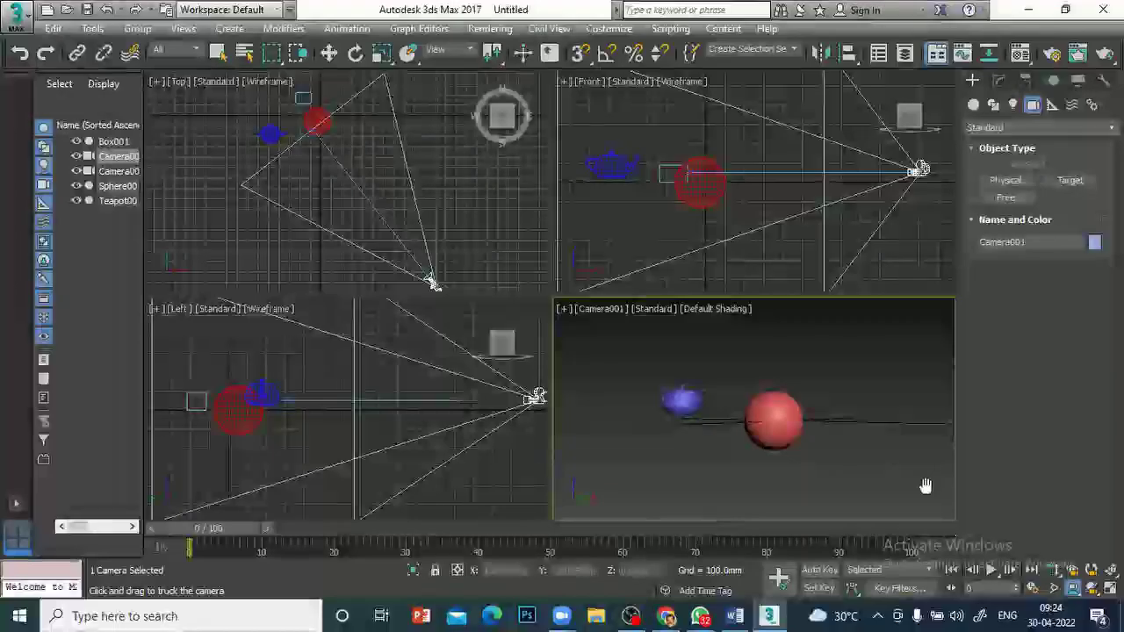
left_click(1081, 595)
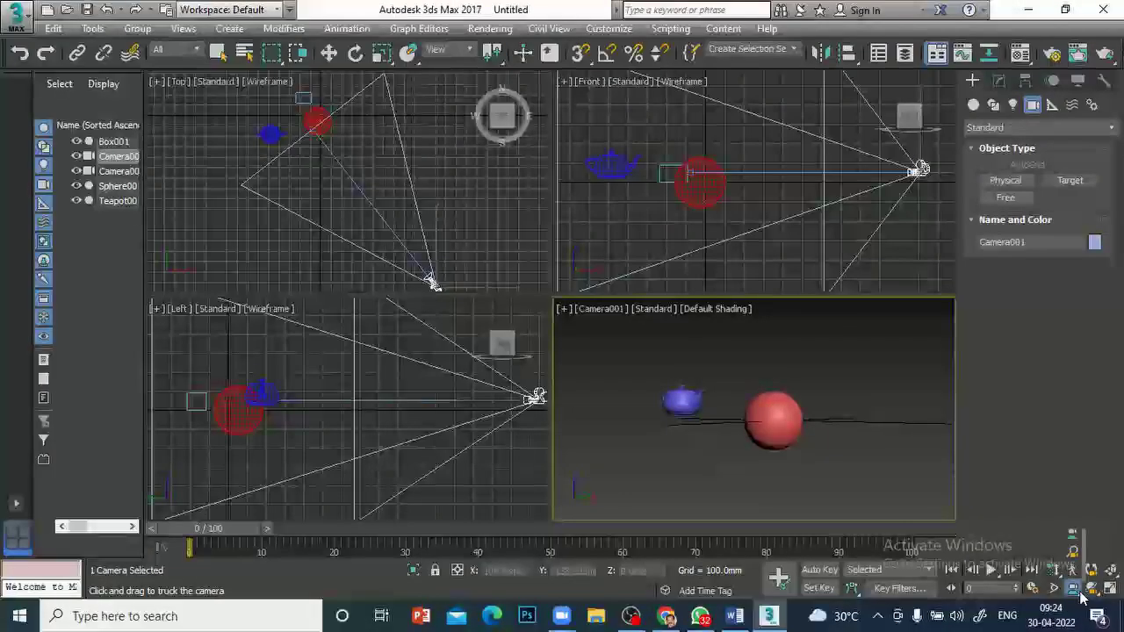
left_click(1075, 558)
mouse_move(720, 460)
left_mouse_down()
mouse_move(750, 477)
mouse_move(702, 464)
mouse_move(735, 466)
mouse_move(725, 451)
mouse_move(735, 474)
left_mouse_up()
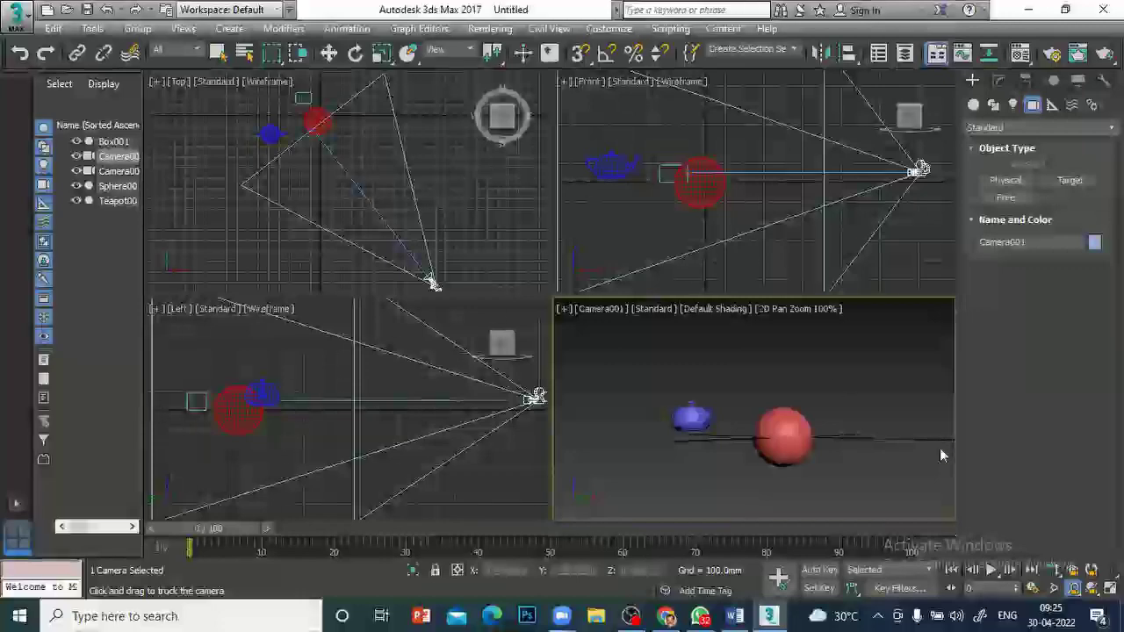
mouse_move(765, 447)
left_mouse_down()
mouse_move(748, 465)
mouse_move(781, 431)
mouse_move(747, 456)
mouse_move(768, 449)
left_mouse_up()
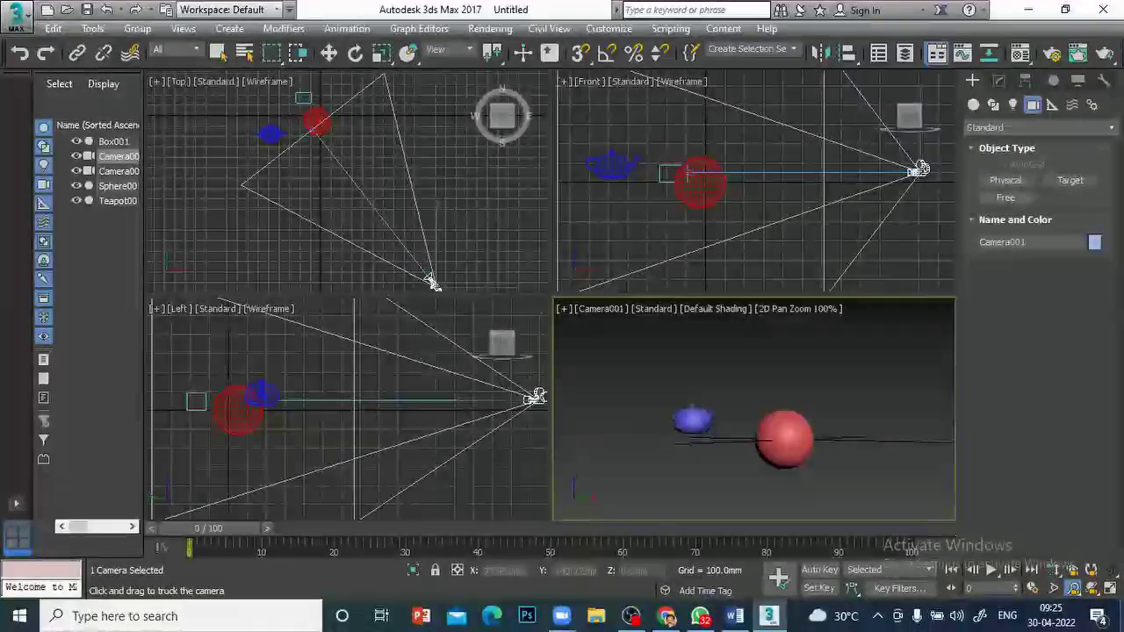
Tilt, roll and pan Camera001 to shift the objects toward the lower middle
left_click(1080, 596)
left_click(1077, 573)
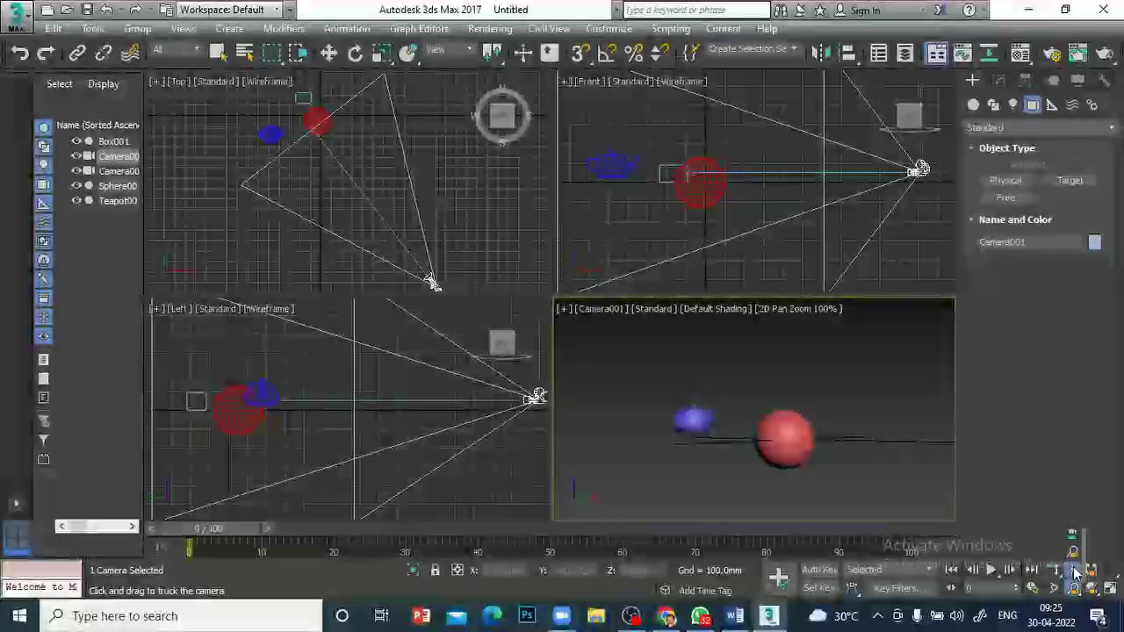
mouse_move(849, 417)
left_mouse_down()
mouse_move(847, 447)
mouse_move(836, 374)
mouse_move(838, 427)
mouse_move(839, 409)
mouse_move(853, 415)
left_mouse_up()
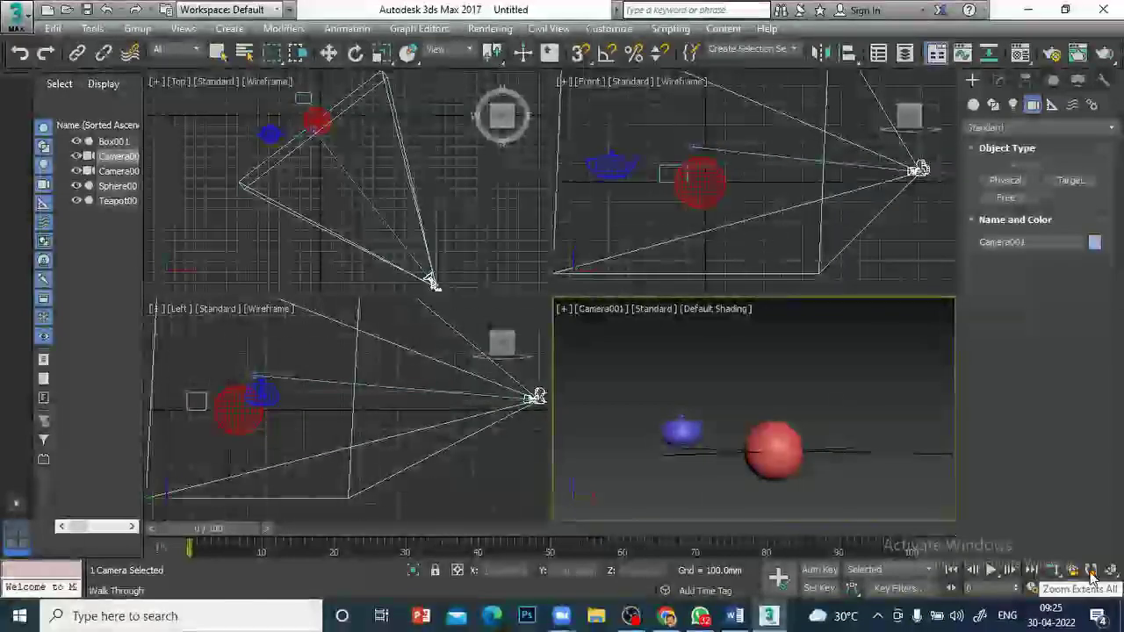
left_click(1093, 571)
left_click_drag(891, 381, 889, 446)
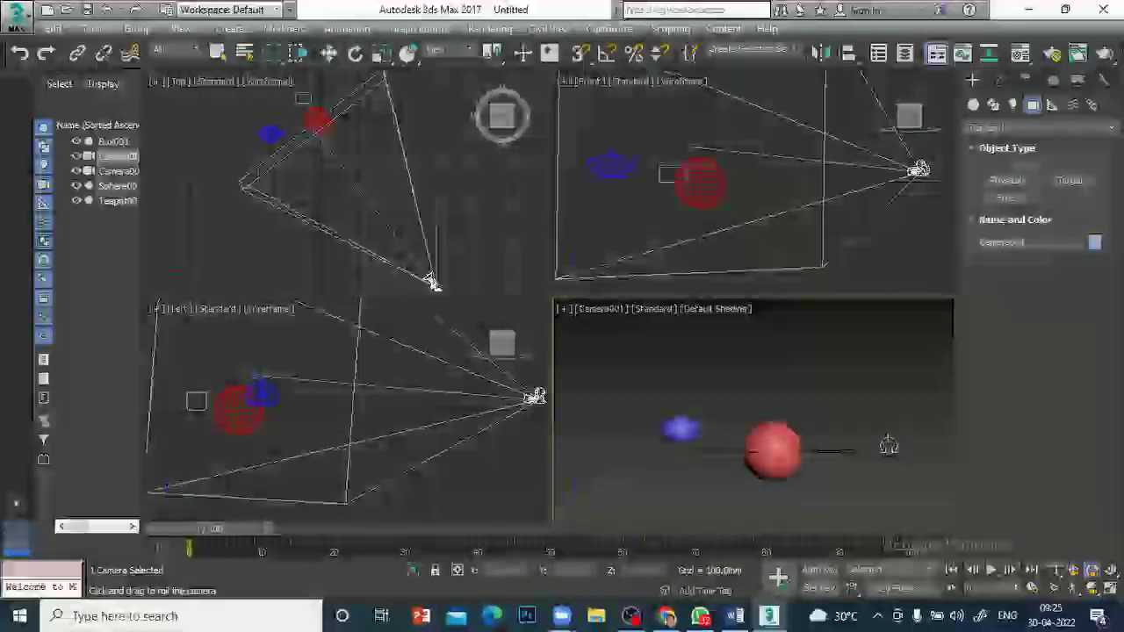
left_click_drag(896, 337, 1017, 601)
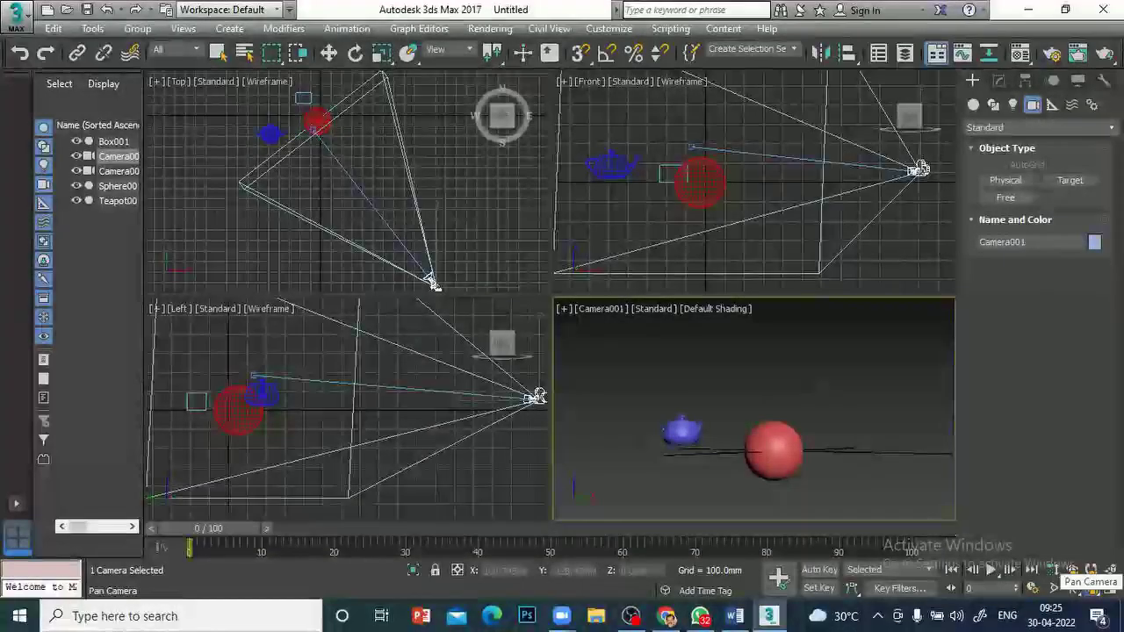
mouse_move(807, 384)
left_mouse_down()
mouse_move(835, 413)
mouse_move(810, 371)
mouse_move(822, 401)
mouse_move(808, 381)
mouse_move(807, 393)
left_mouse_up()
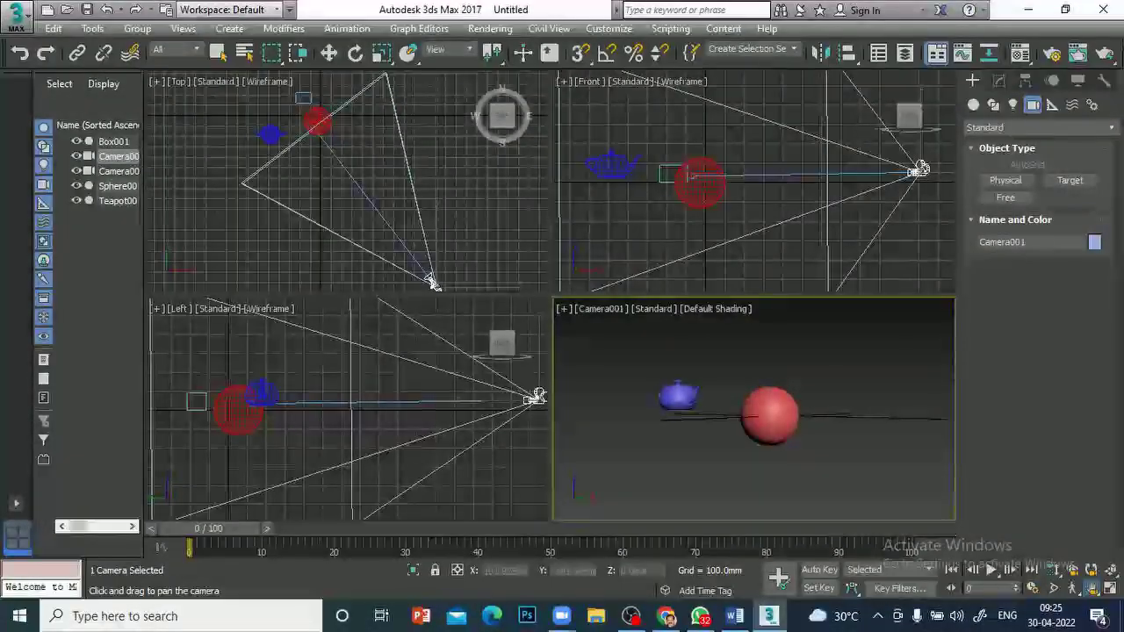
mouse_move(845, 449)
left_mouse_down()
mouse_move(850, 459)
mouse_move(845, 444)
left_mouse_up()
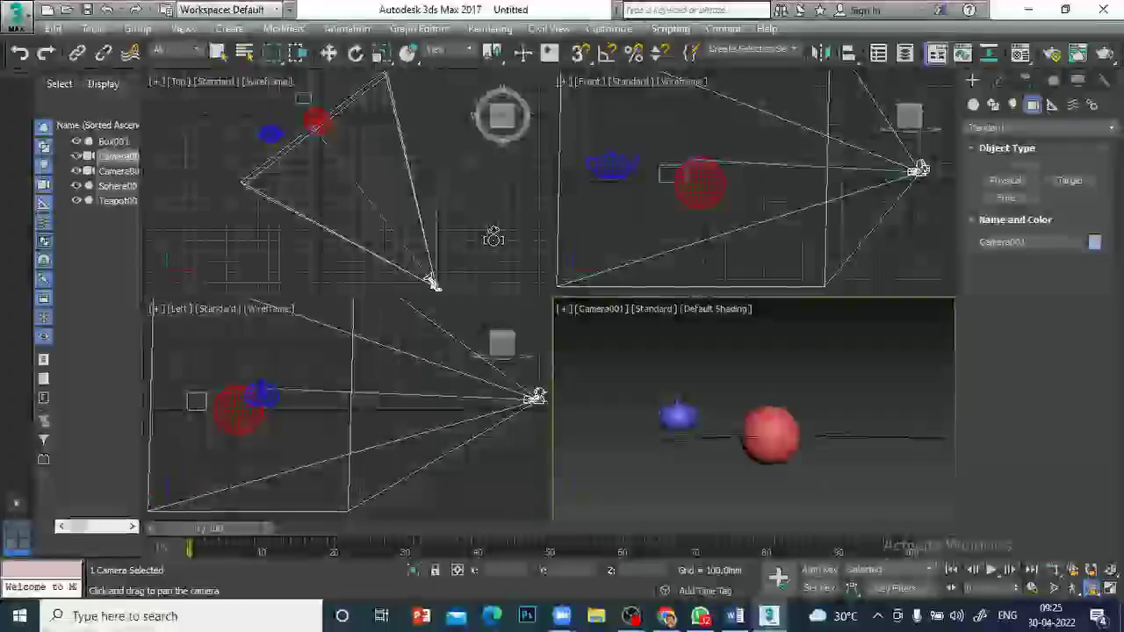
Move Camera001 along Y in the Top view and raise it above the objects
key("w")
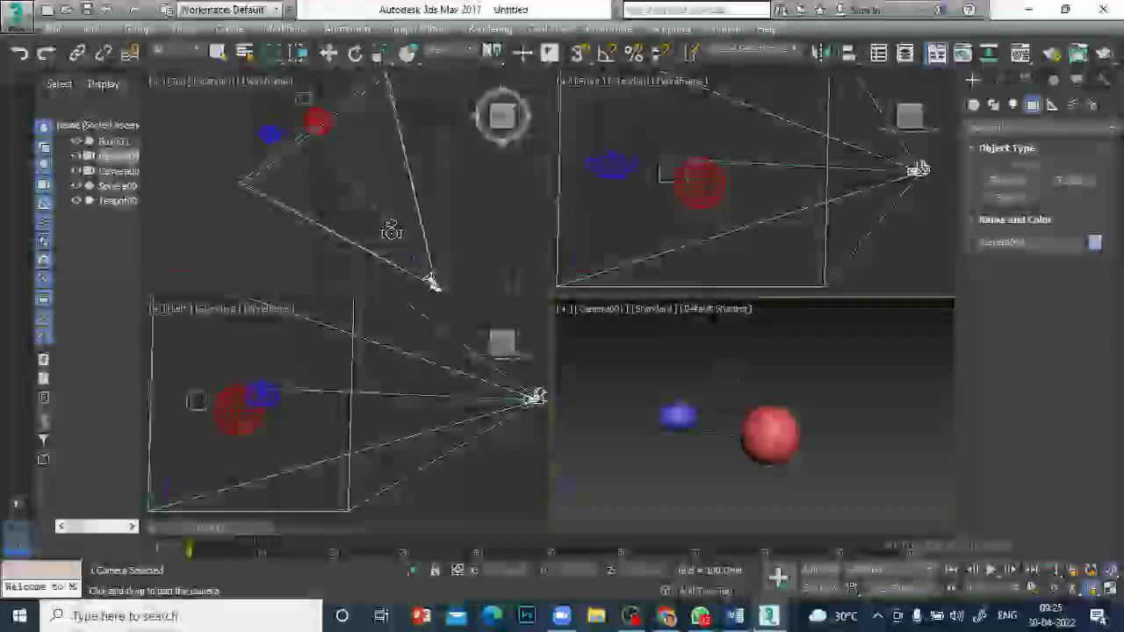
left_click(434, 240)
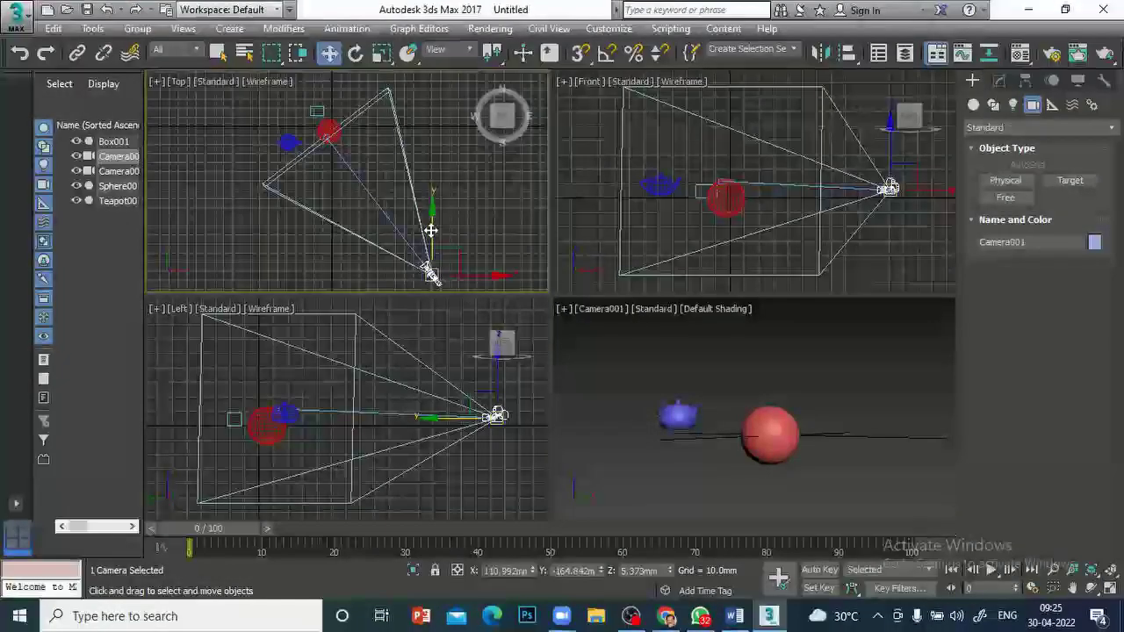
left_click_drag(432, 230, 459, 138)
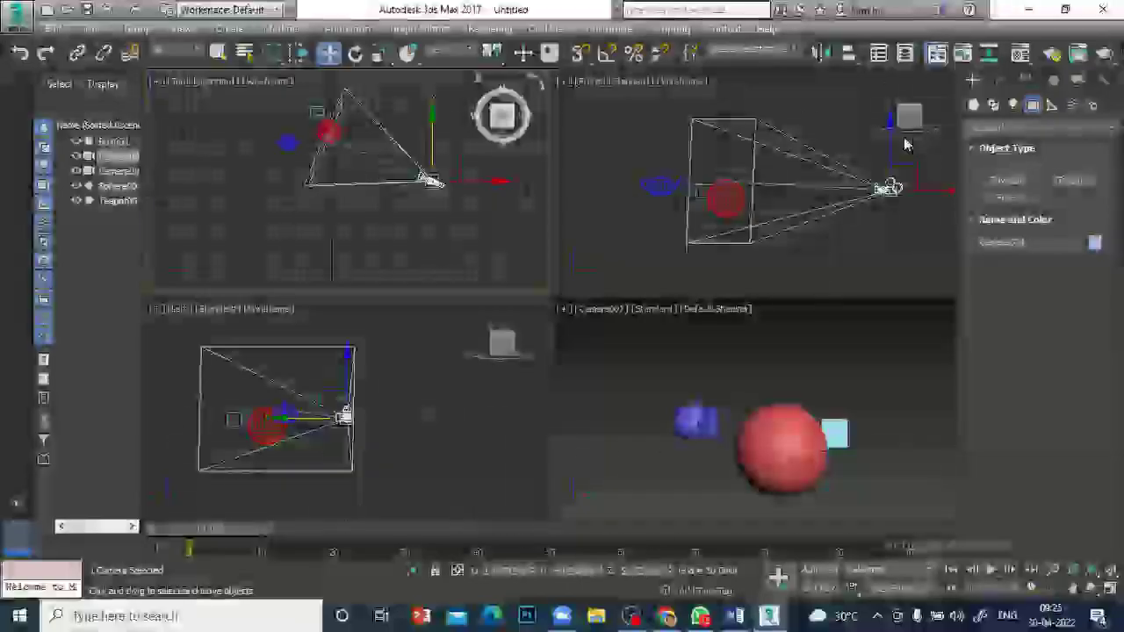
left_click(900, 154)
left_click_drag(901, 154, 837, 32)
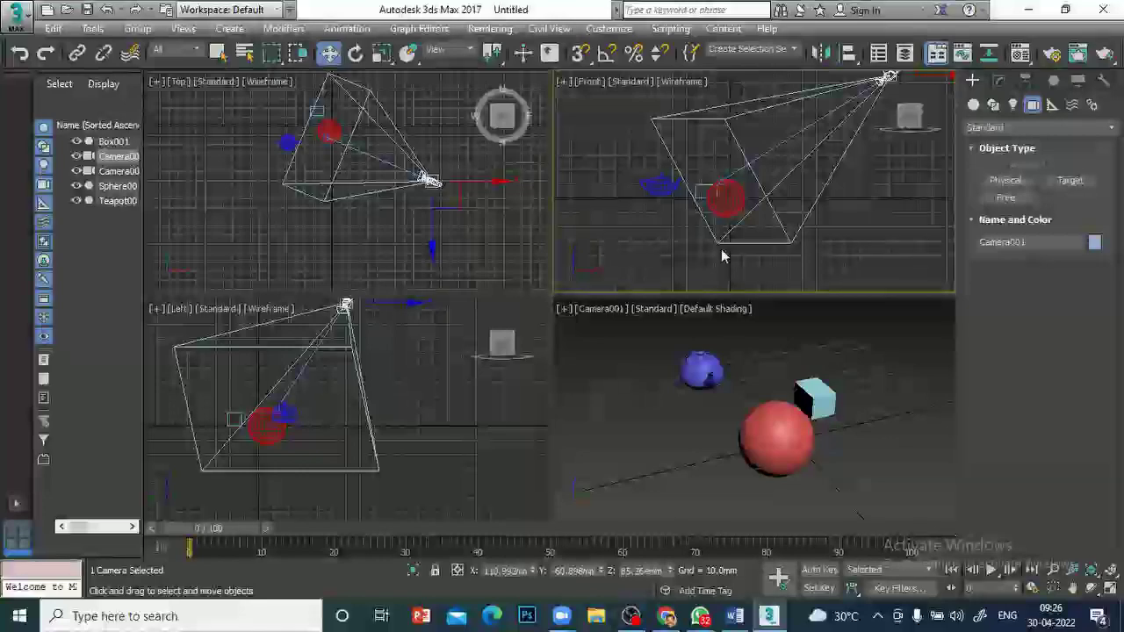
left_click_drag(891, 81, 785, 98)
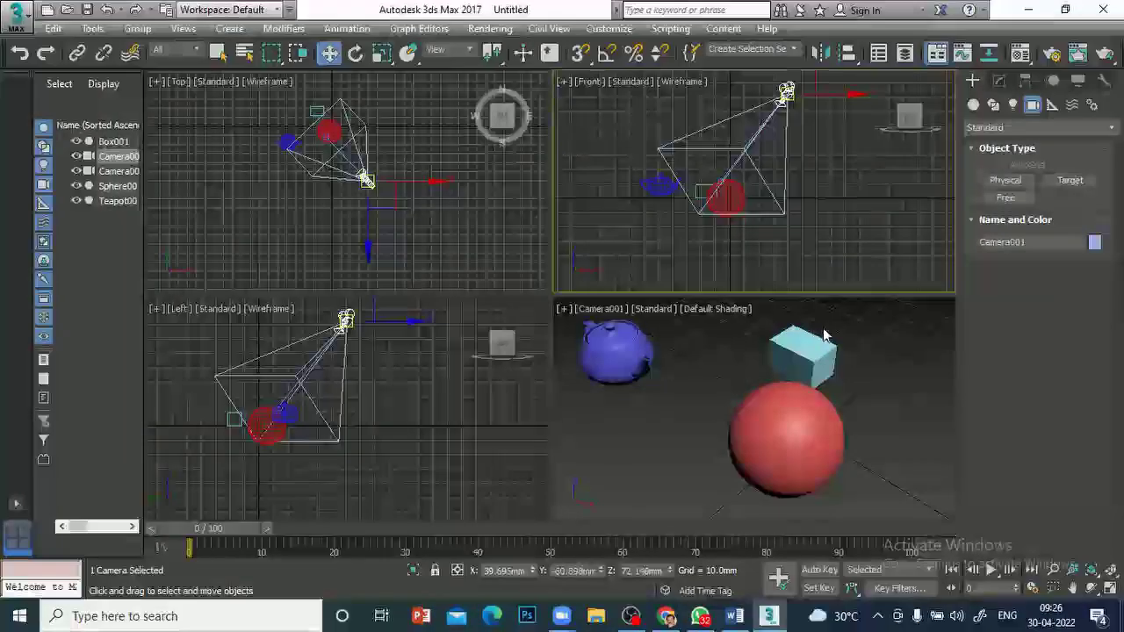
Fine-tune Camera001's position in the Top, Left and Front views, then activate its view
left_click(368, 182)
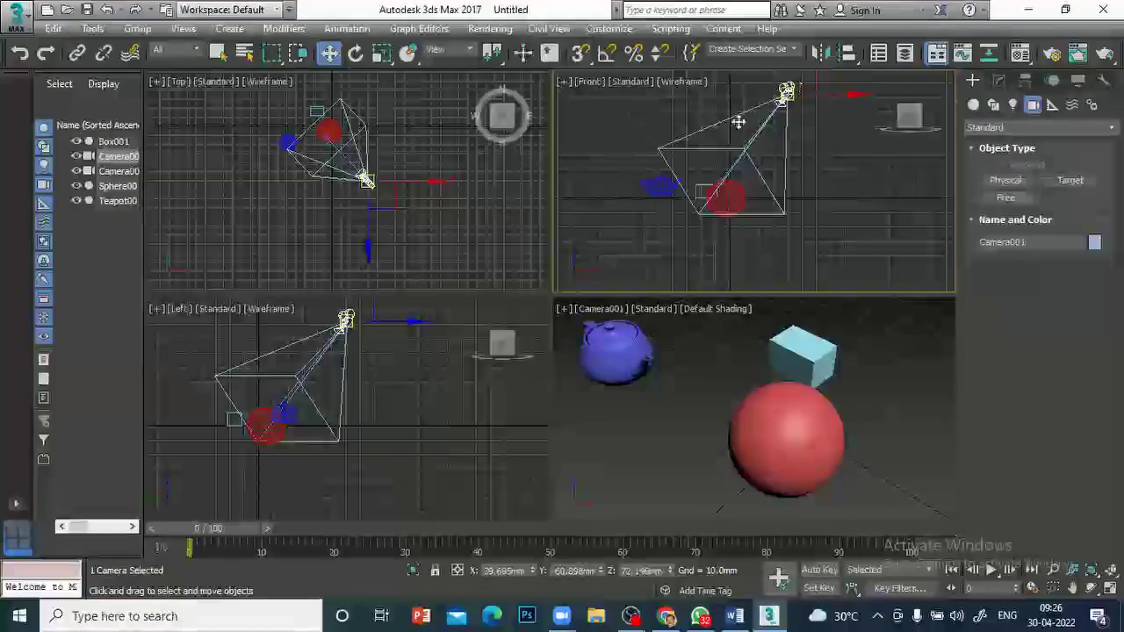
left_click_drag(367, 182, 376, 194)
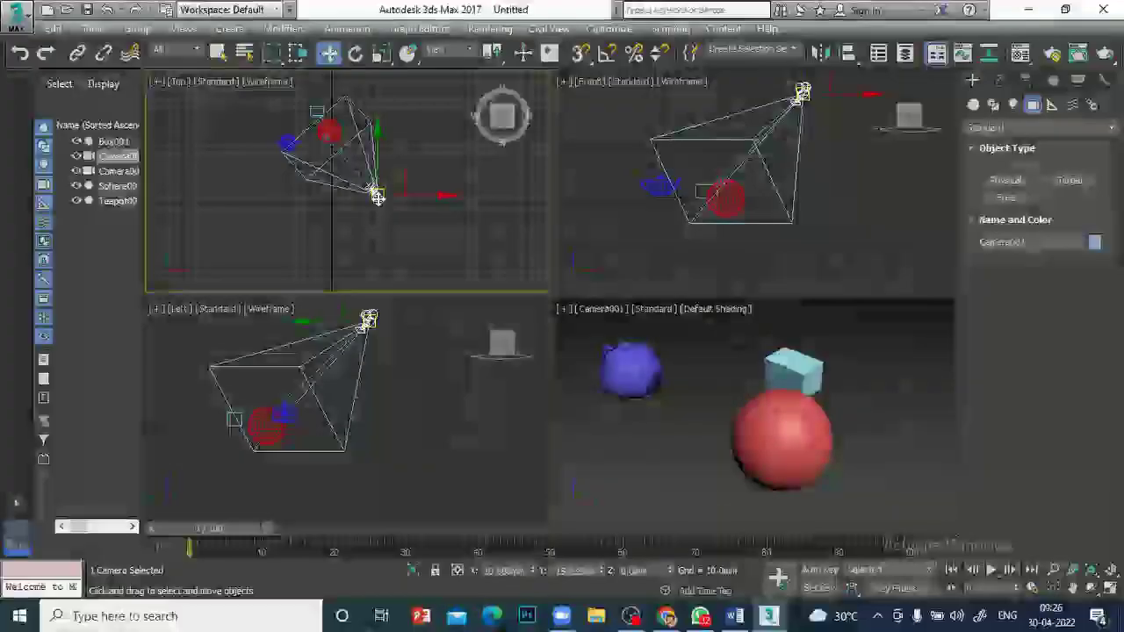
left_click(330, 327)
left_click_drag(369, 319, 329, 266)
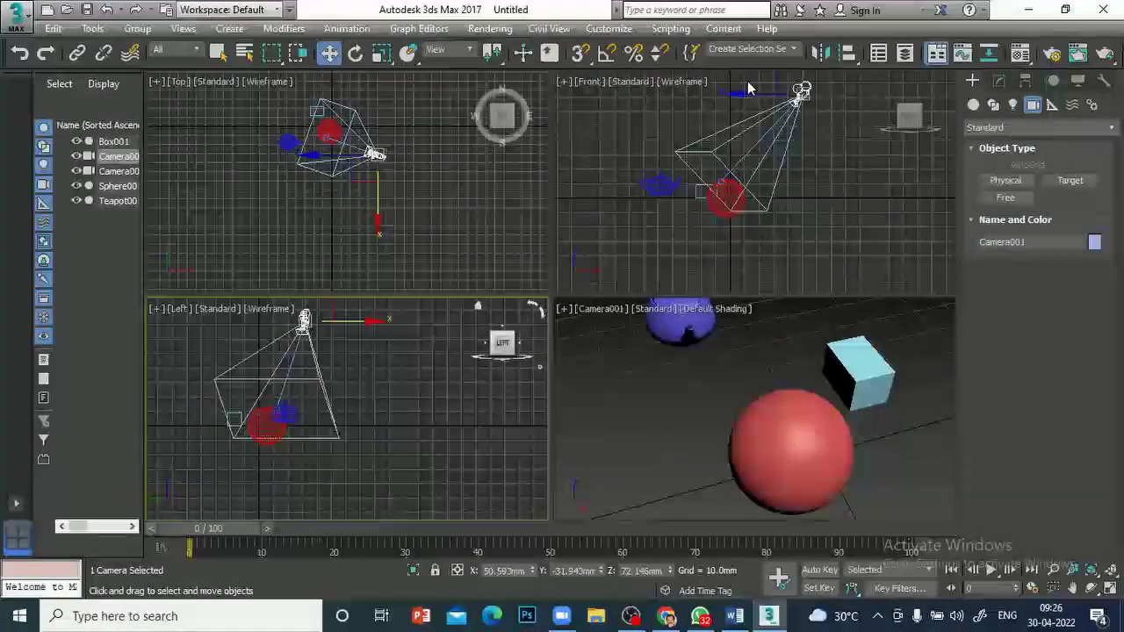
left_click_drag(802, 89, 816, 106)
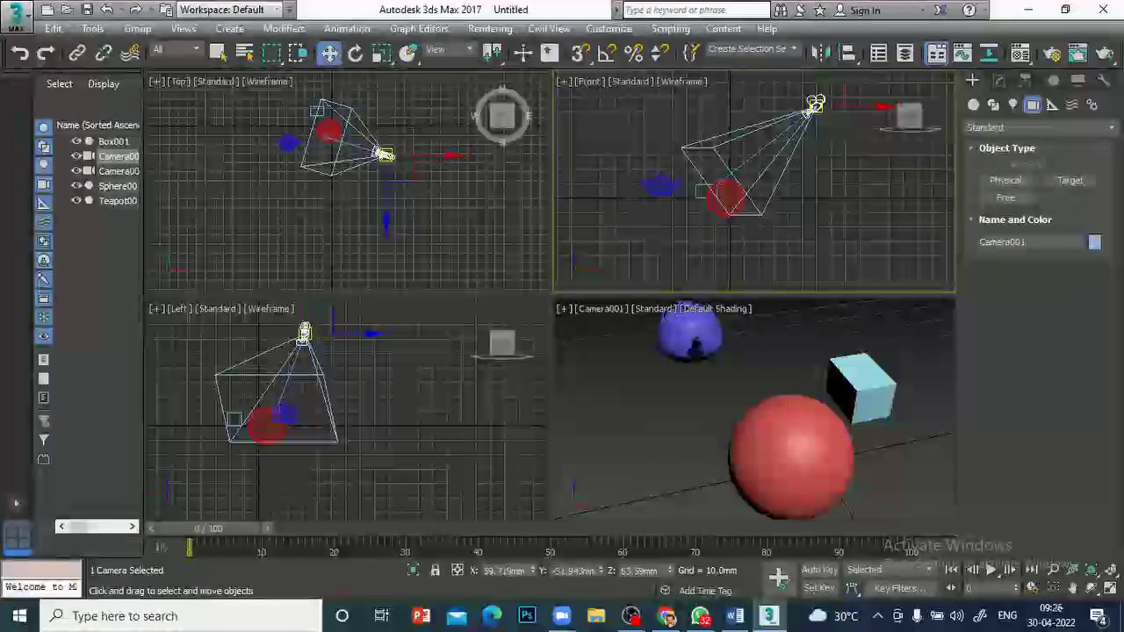
right_click(642, 400)
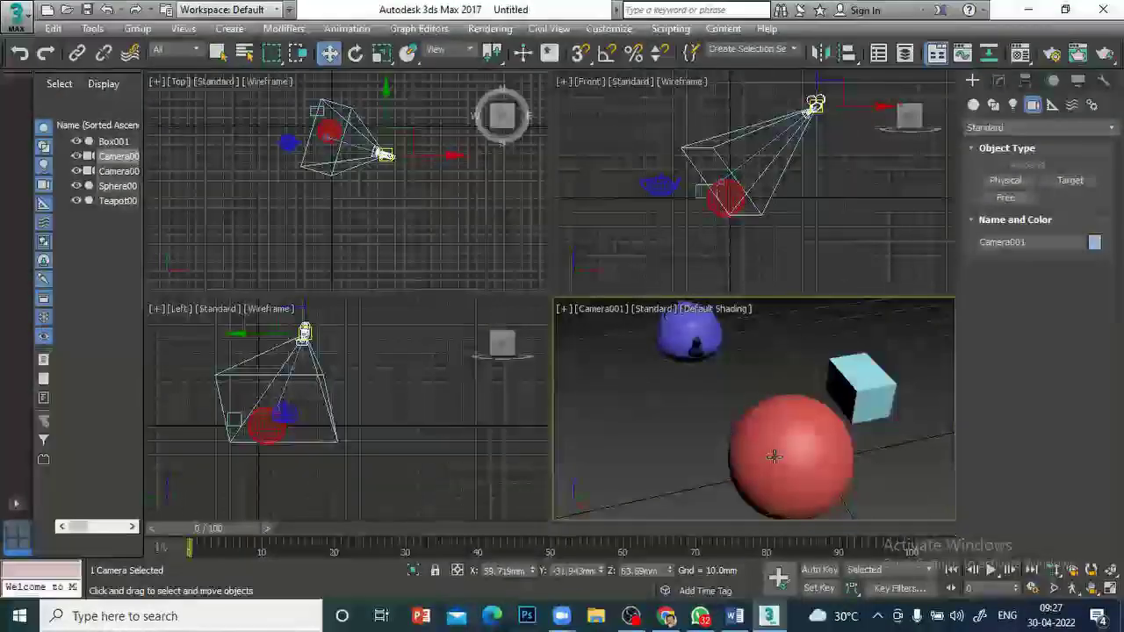
left_click(604, 310)
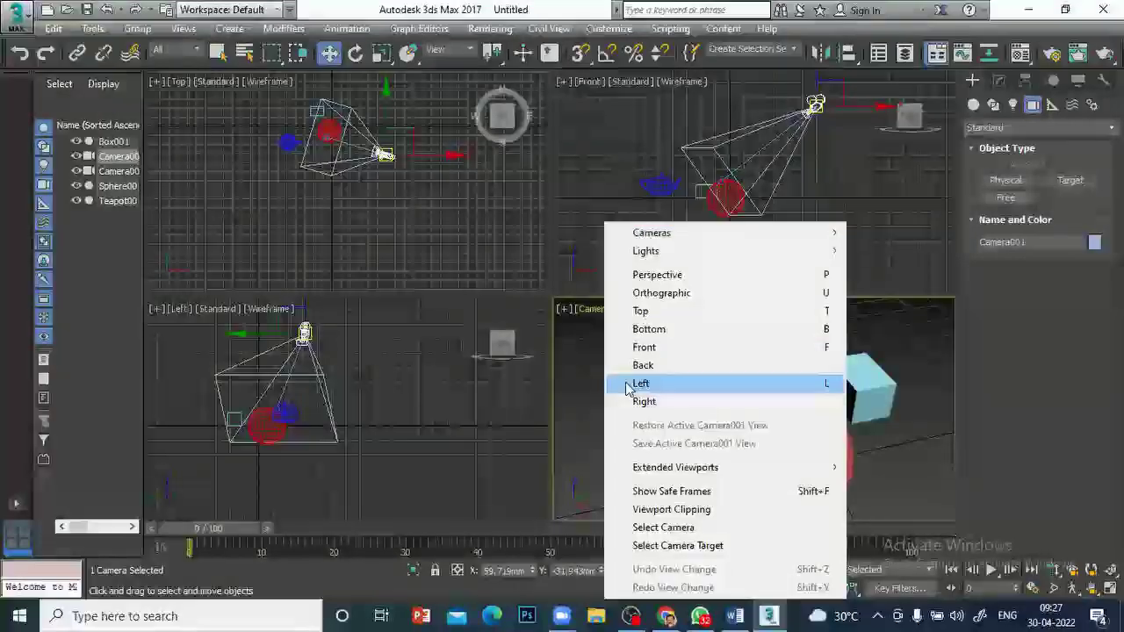
left_click(585, 389)
left_click(359, 275)
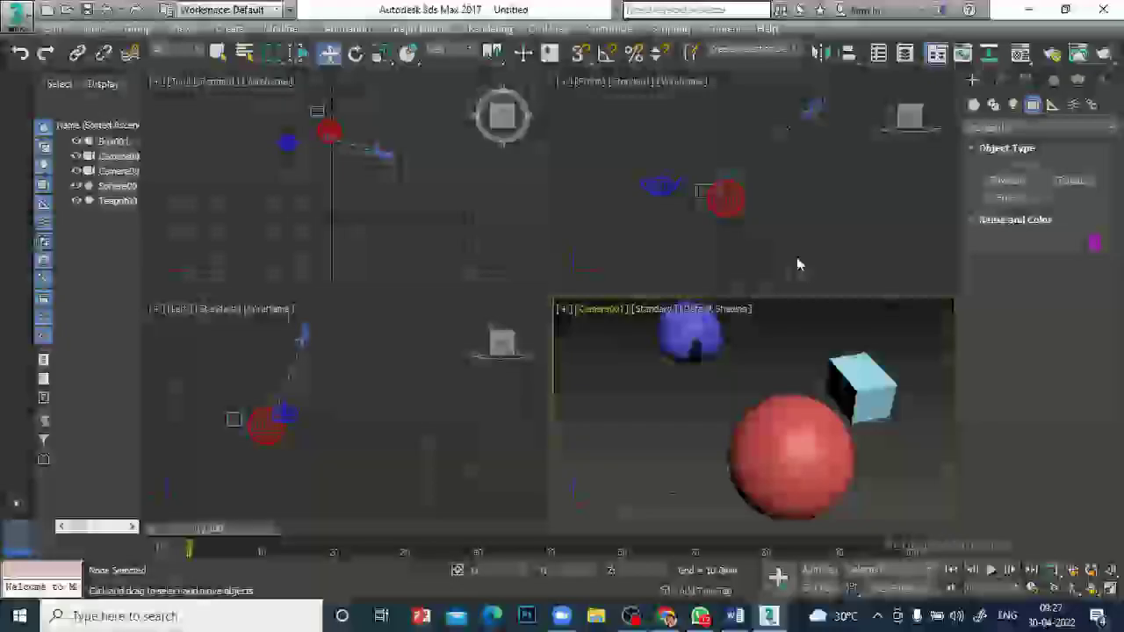
left_click(25, 16)
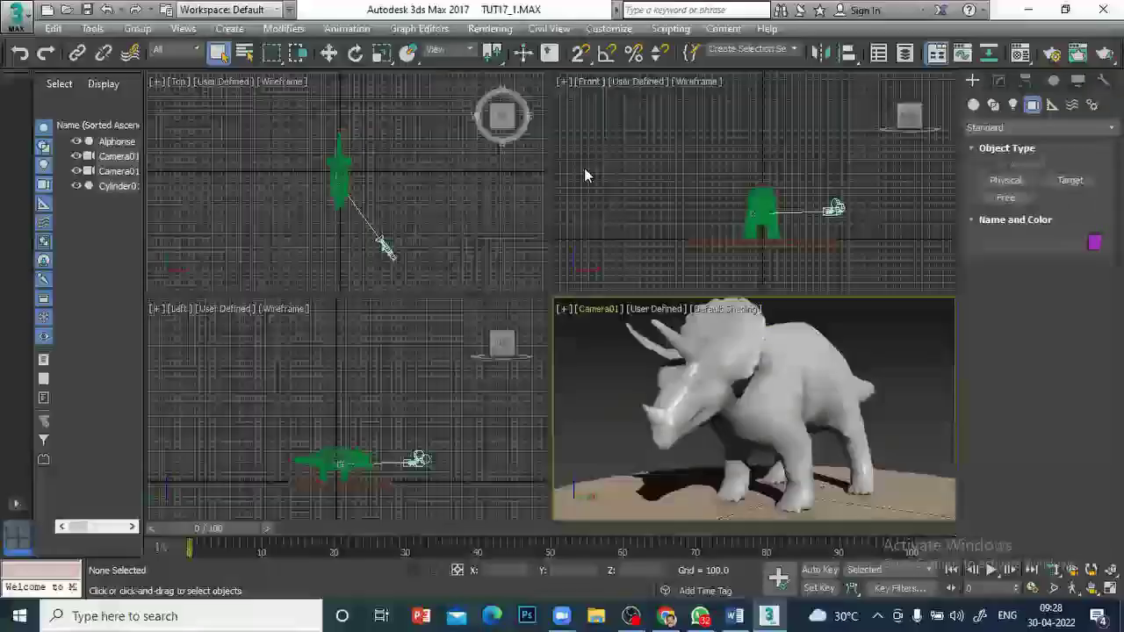
Switch the Create > Lights family from Photometric to Standard
left_click(1014, 105)
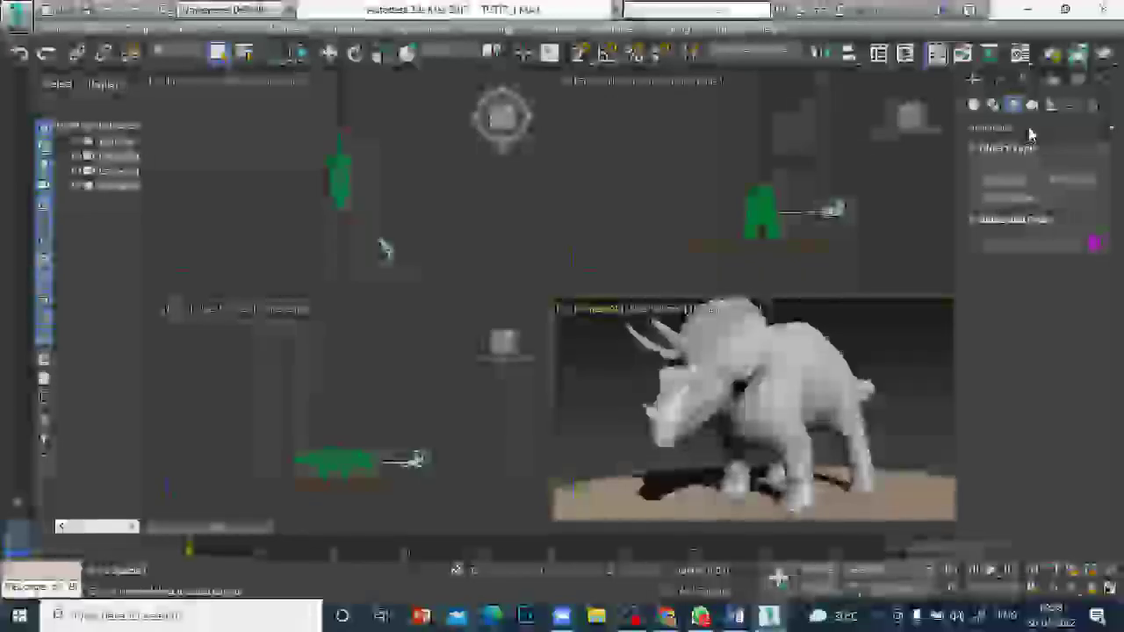
left_click(1032, 129)
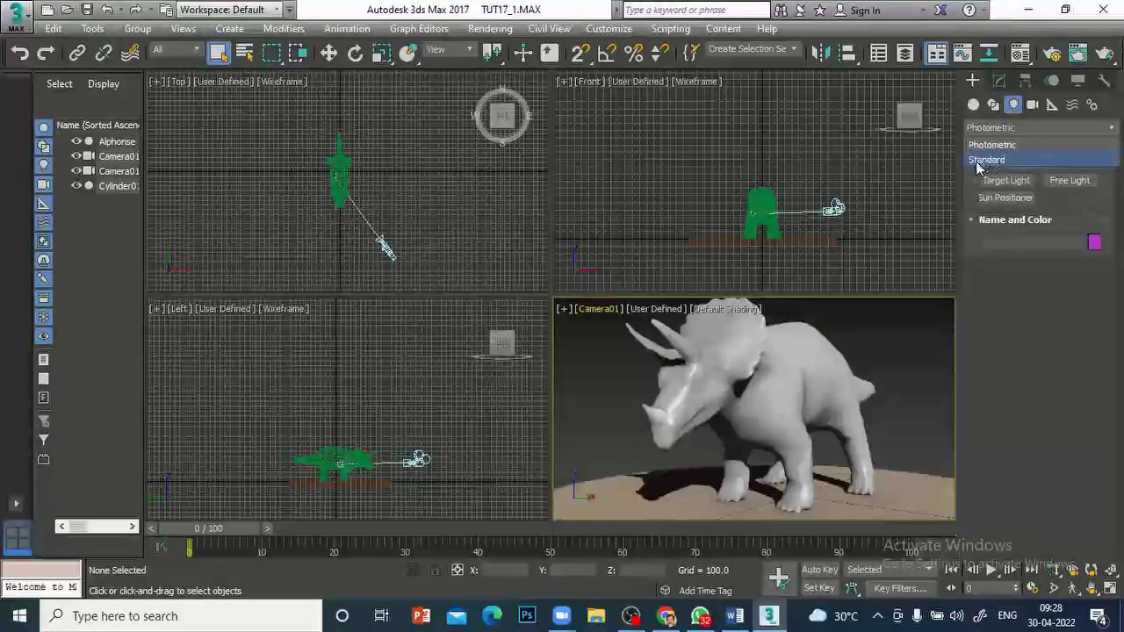
left_click(982, 161)
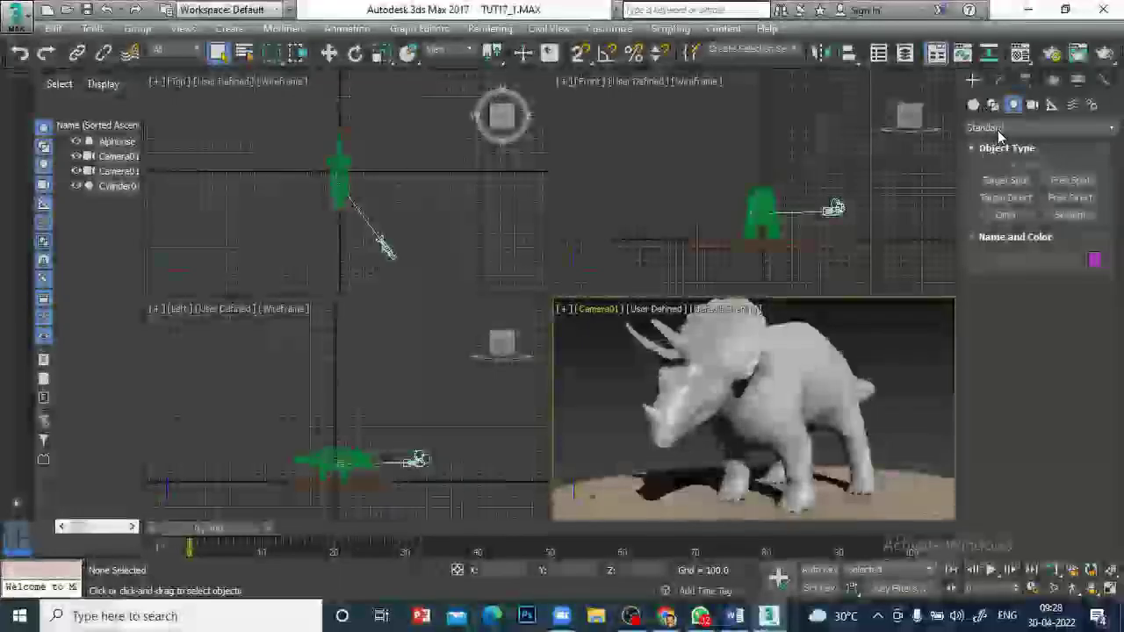
left_click(1001, 128)
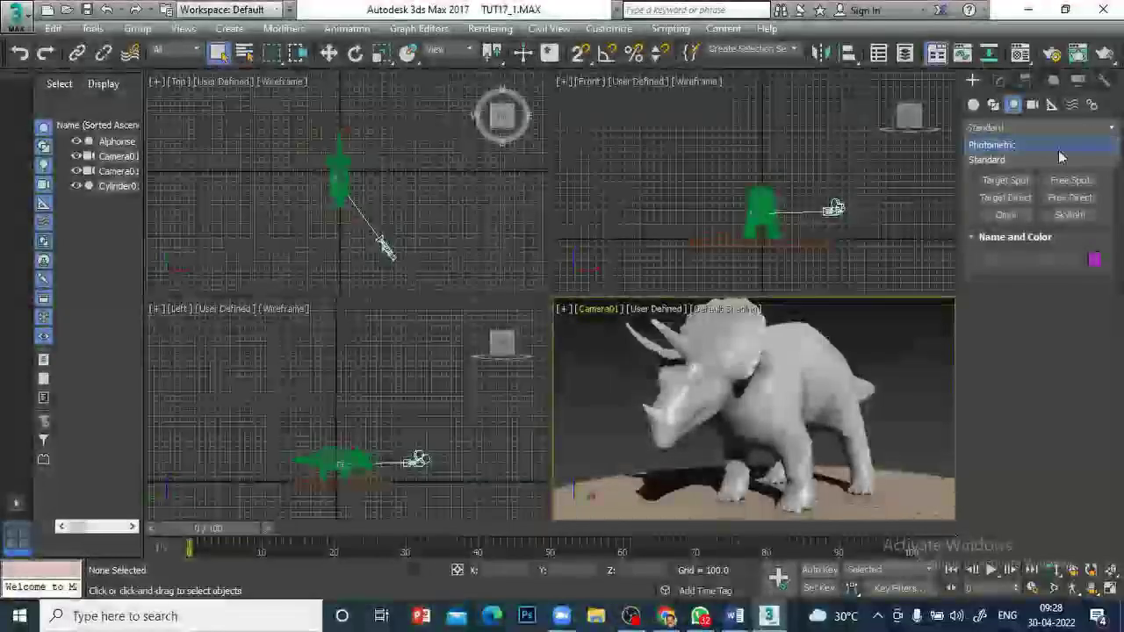
left_click(1001, 163)
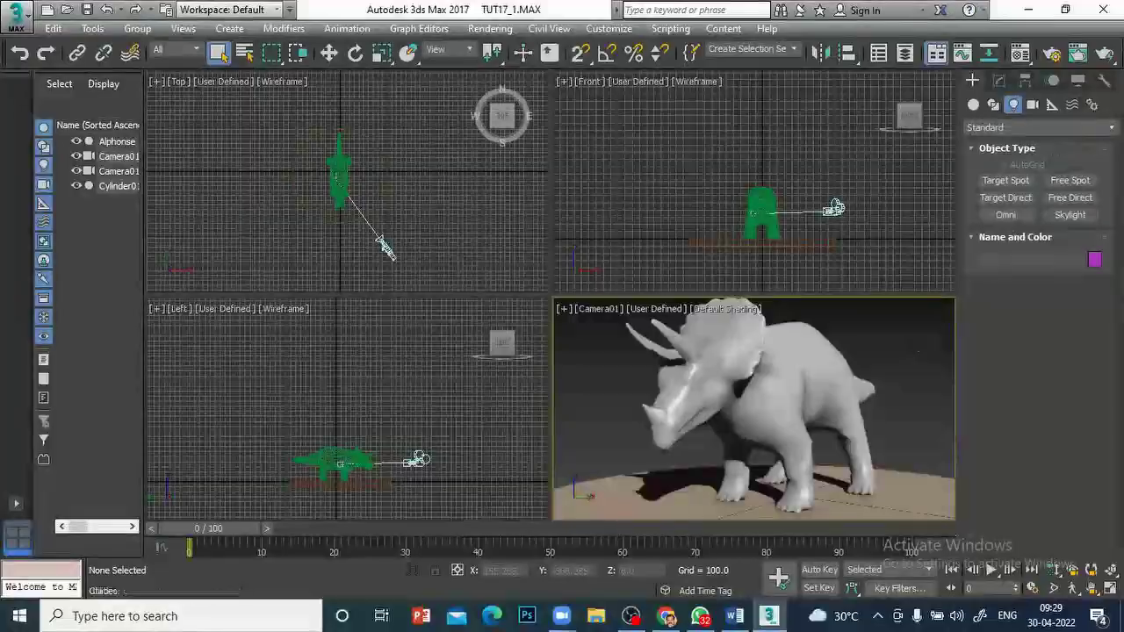
left_click(1079, 53)
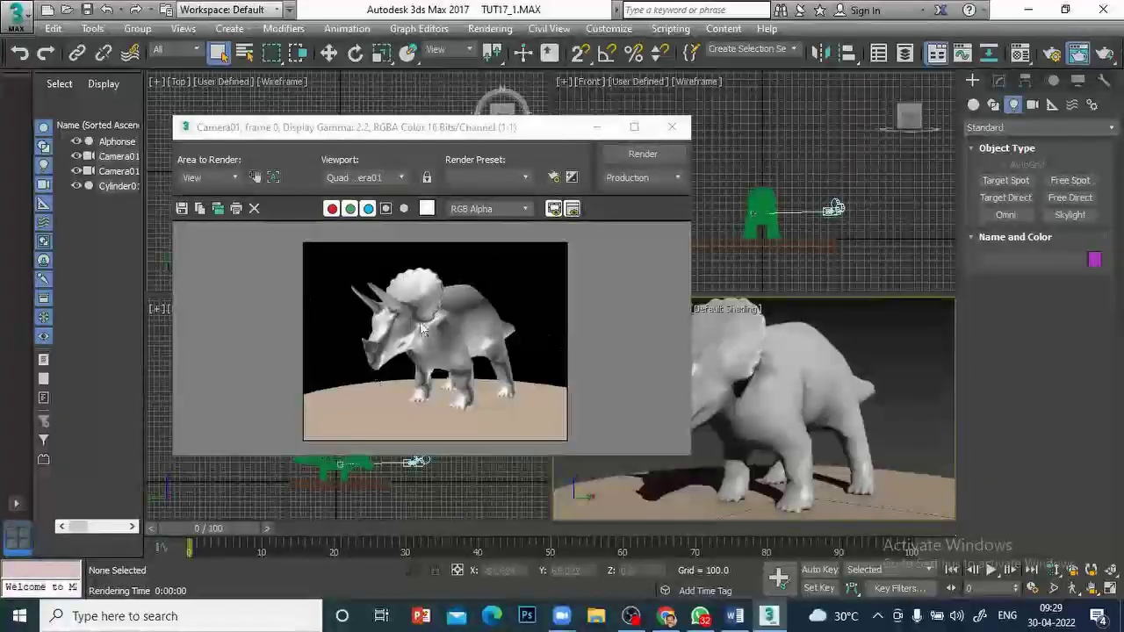
left_click(672, 127)
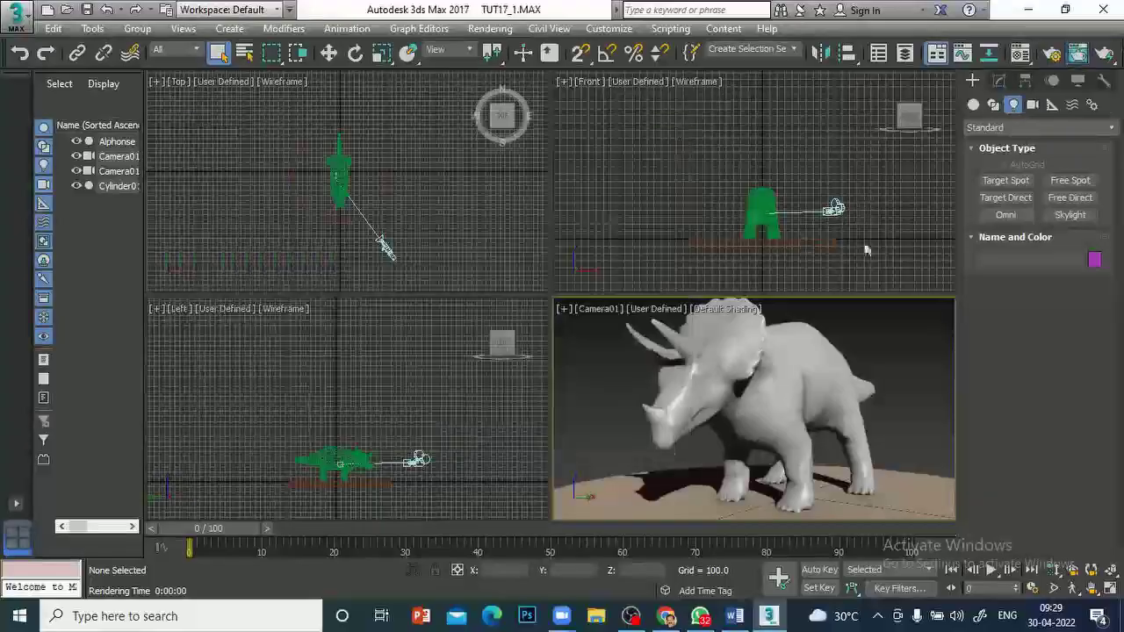
left_click(1006, 215)
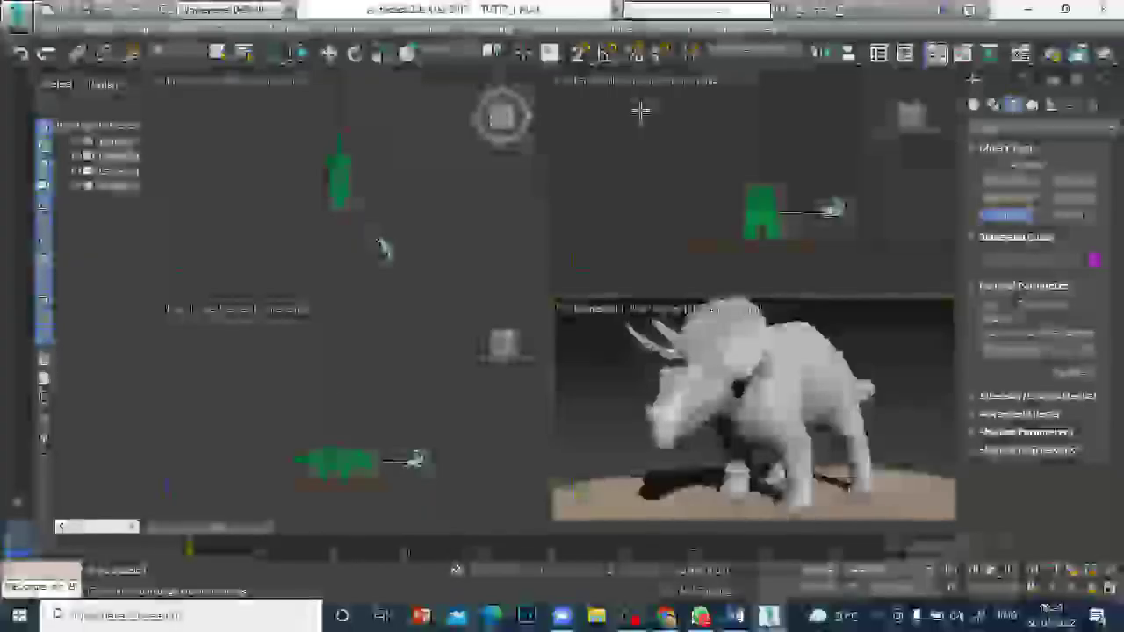
Place Omni001 above the triceratops and Omni002 beside it, then show Omni002's intensity settings
left_click(640, 111)
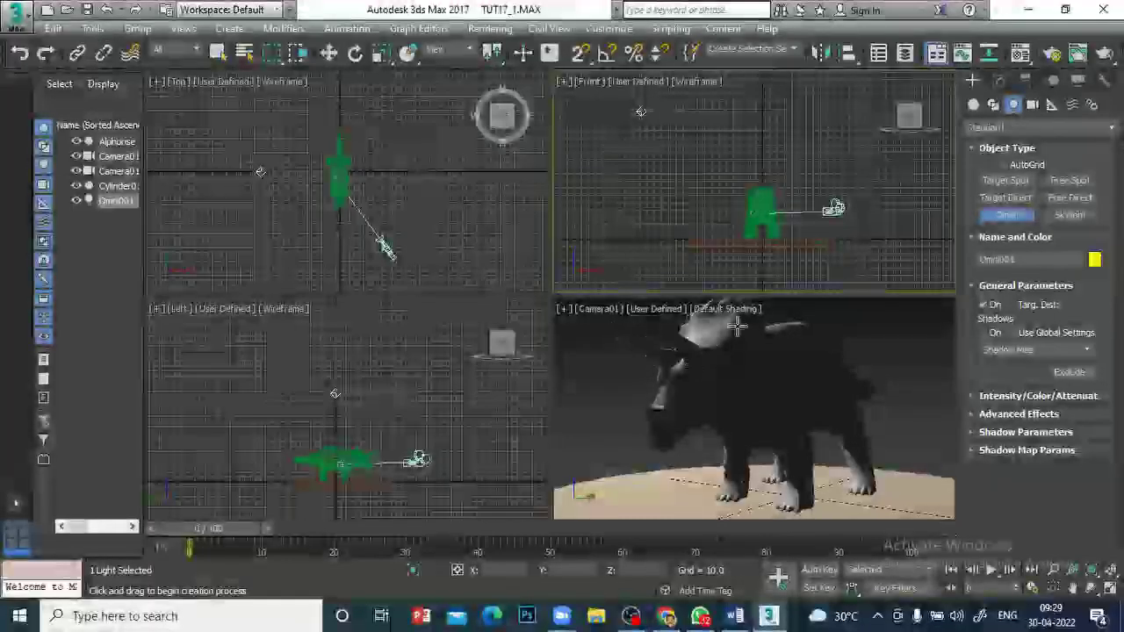
left_click(896, 274)
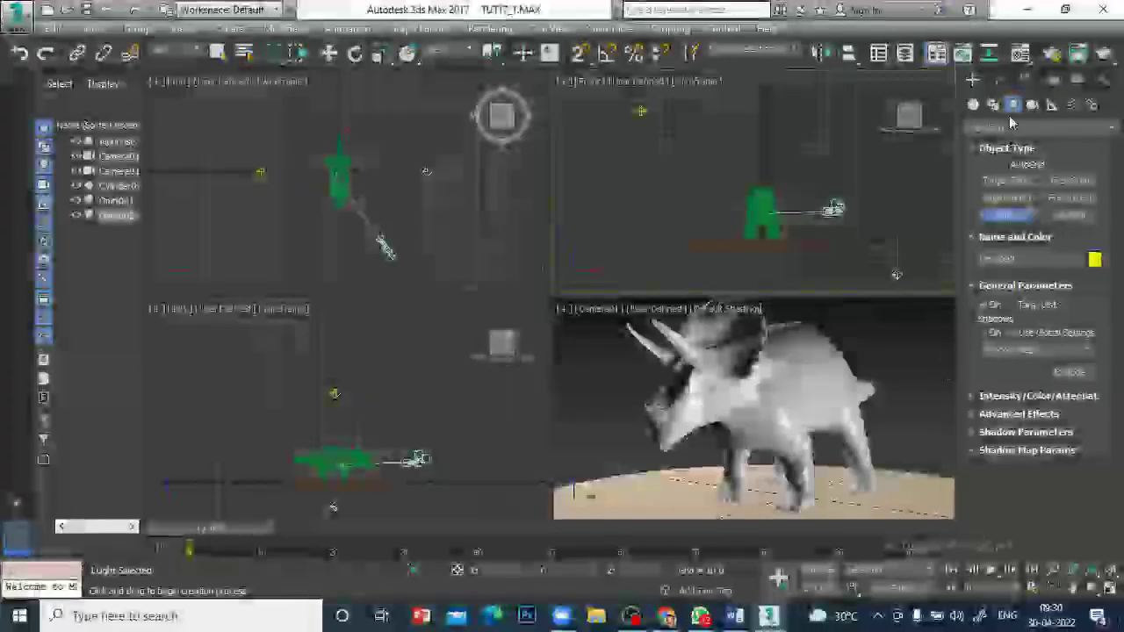
left_click(1000, 83)
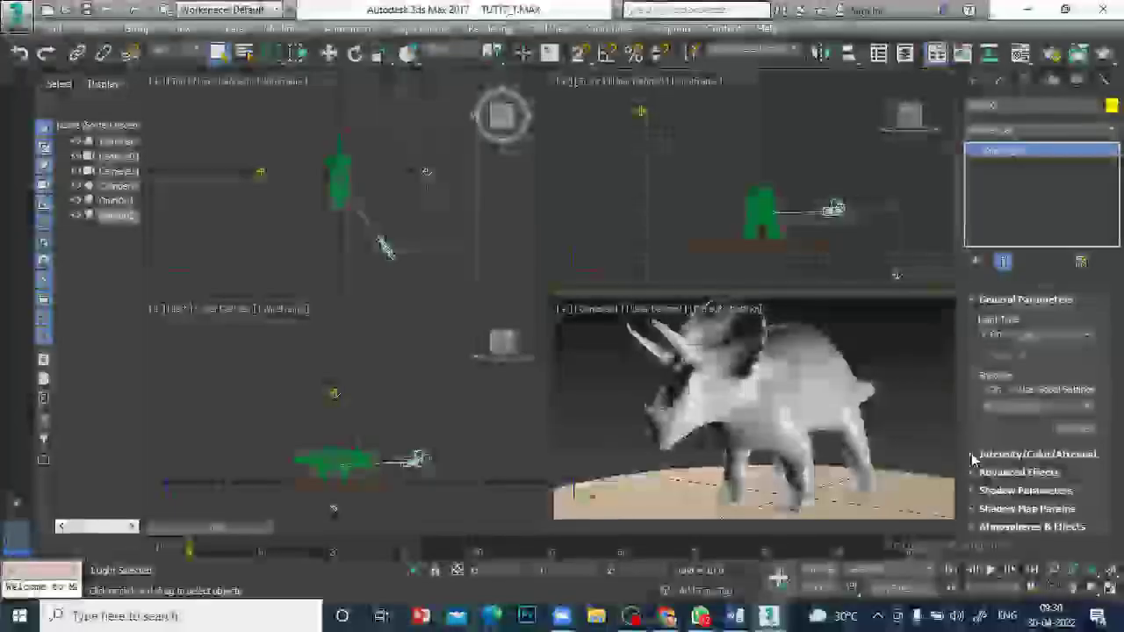
left_click(974, 455)
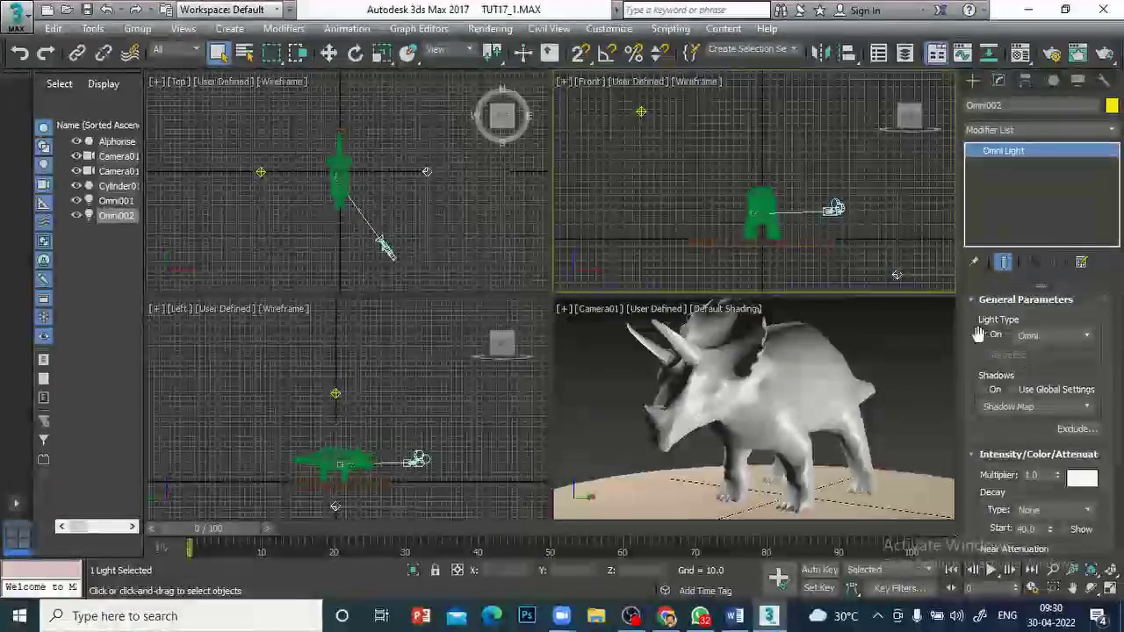
Tick Omni002's light On checkbox in General Parameters
left_click(982, 336)
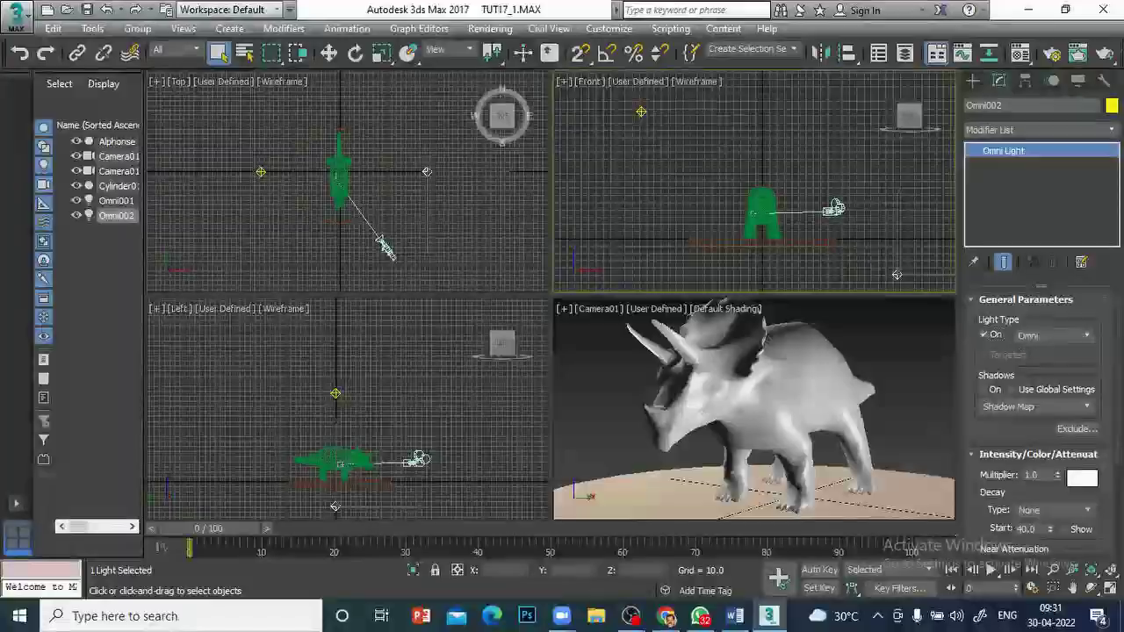
scroll(1041, 422, "down", 2)
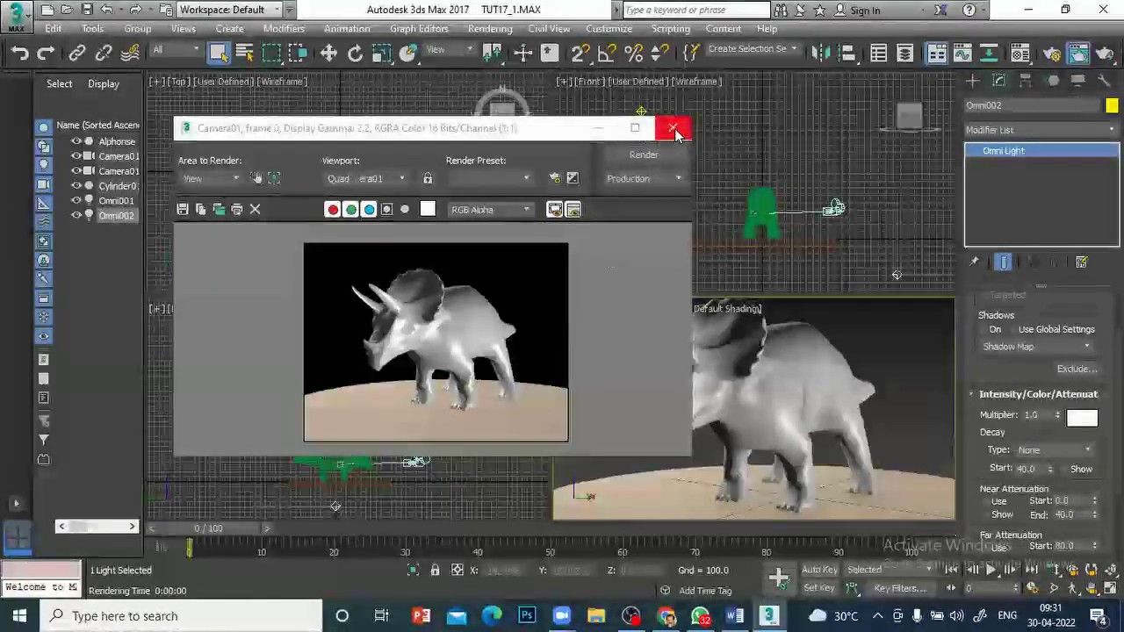
Turn on Shadows for Omni002 and re-render Camera01 to see the triceratops' dark shadows
left_click(673, 130)
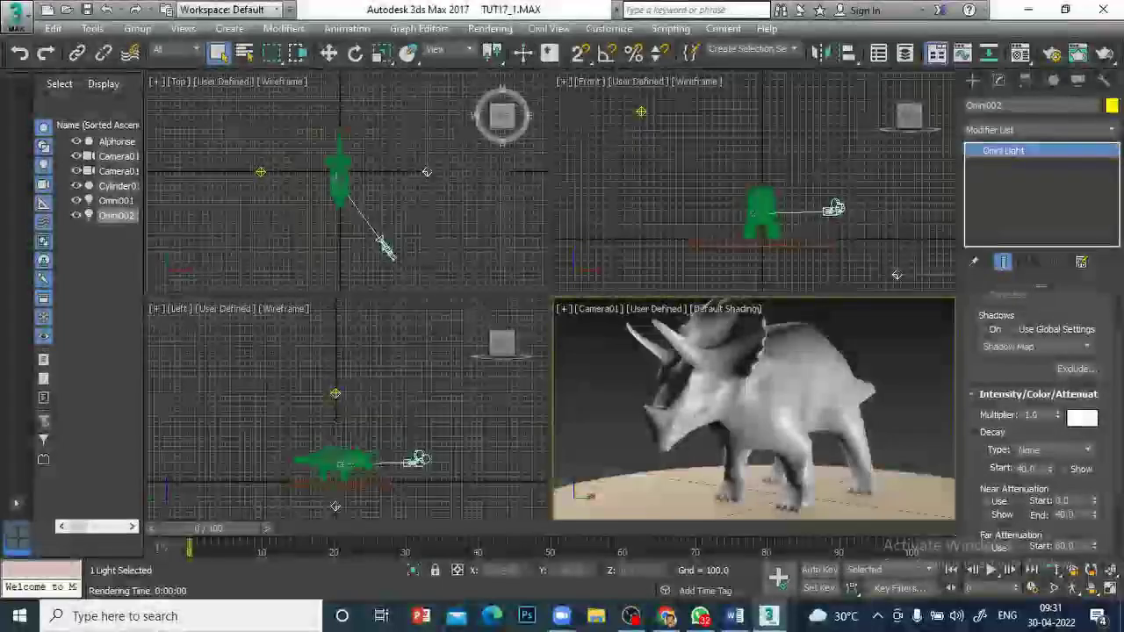
scroll(1023, 345, "up", 2)
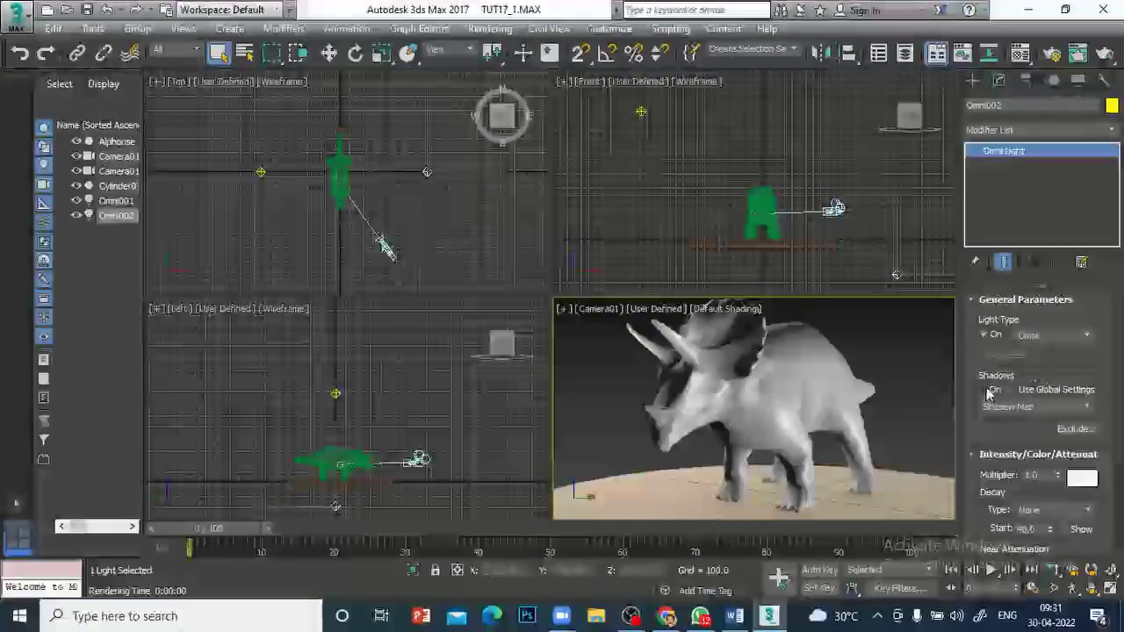
left_click(984, 390)
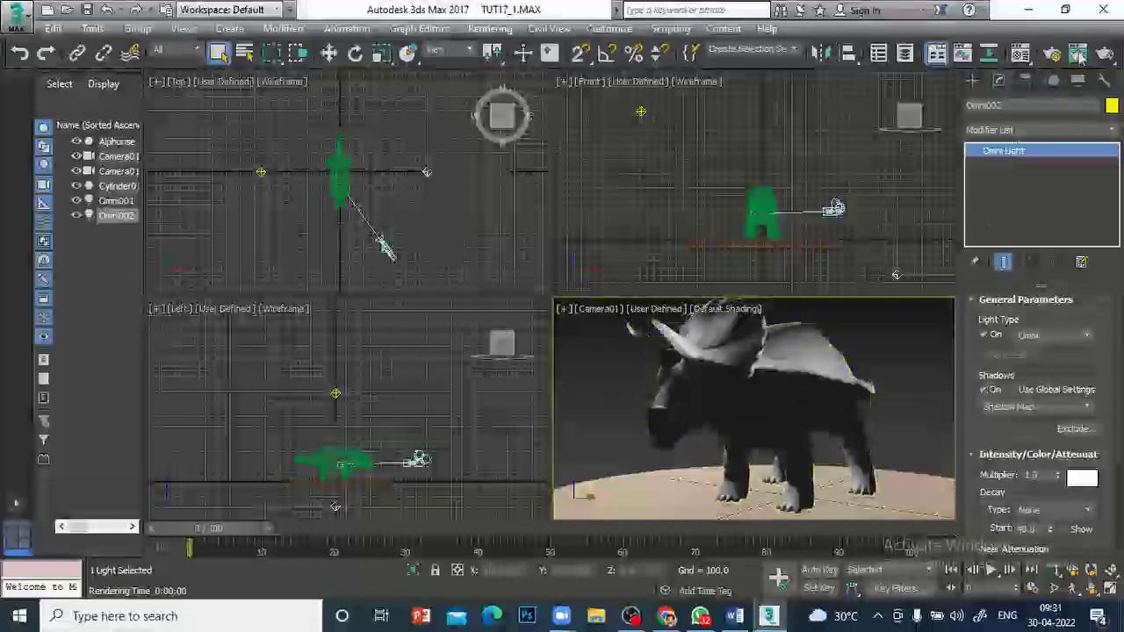
left_click(1081, 55)
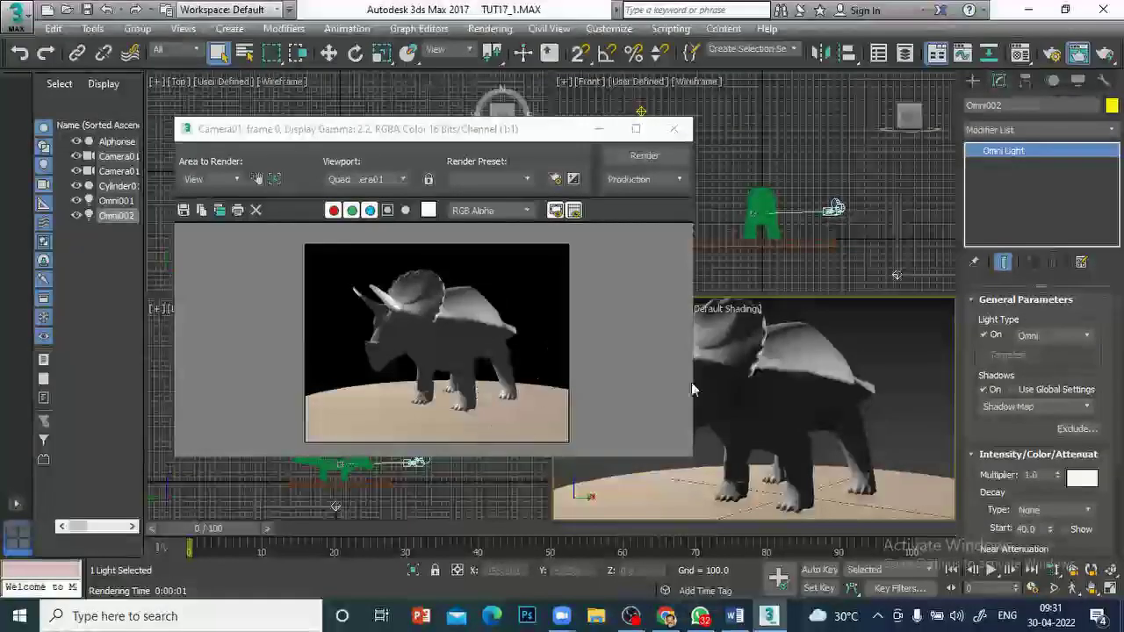
left_click(674, 130)
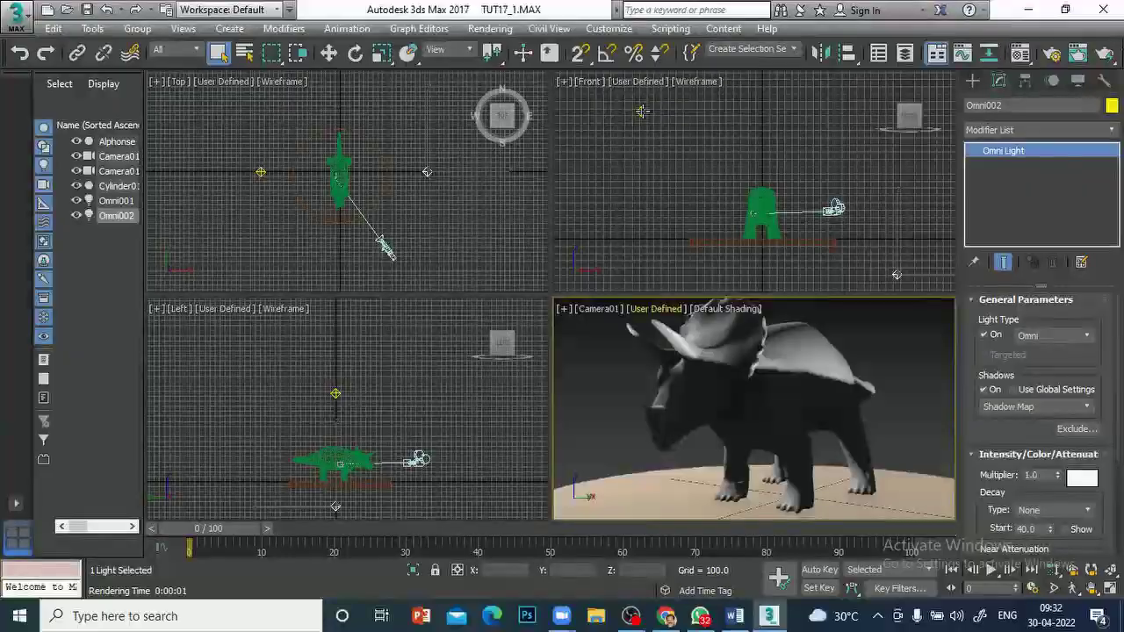
Switch Omni001 off, reselect Omni002, and render to check the lighting
left_click(897, 275)
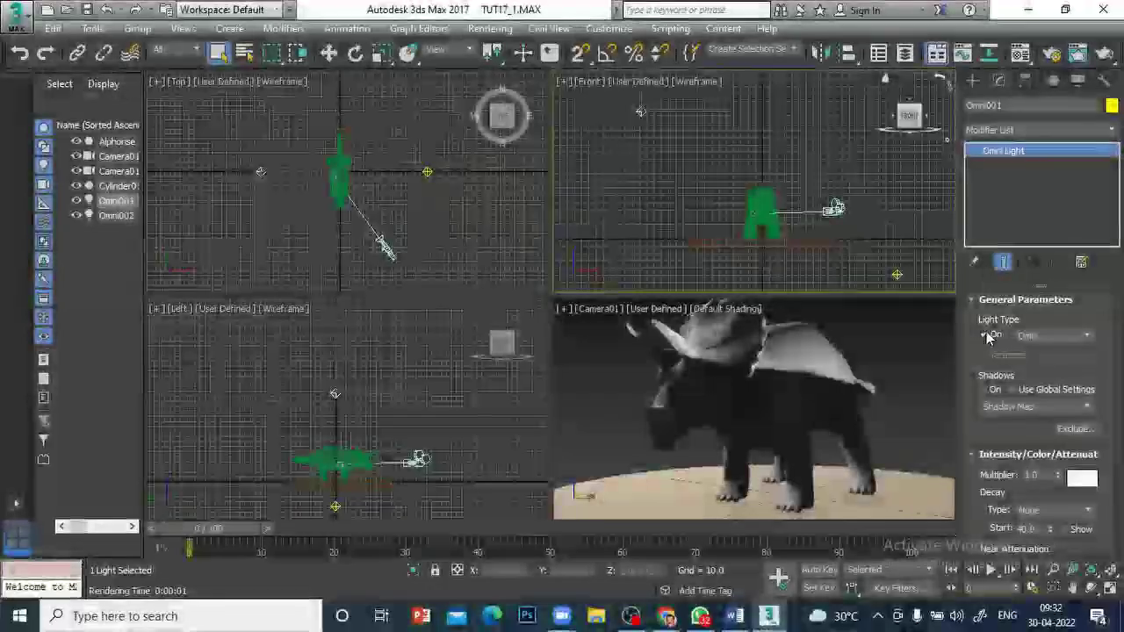
left_click(987, 336)
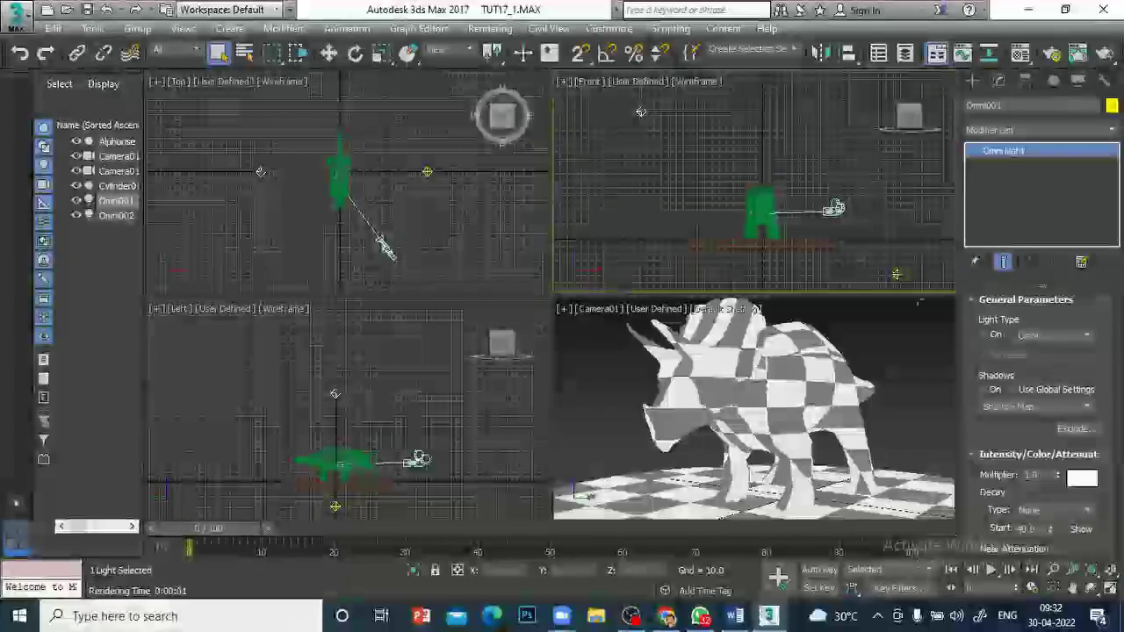
left_click(988, 335)
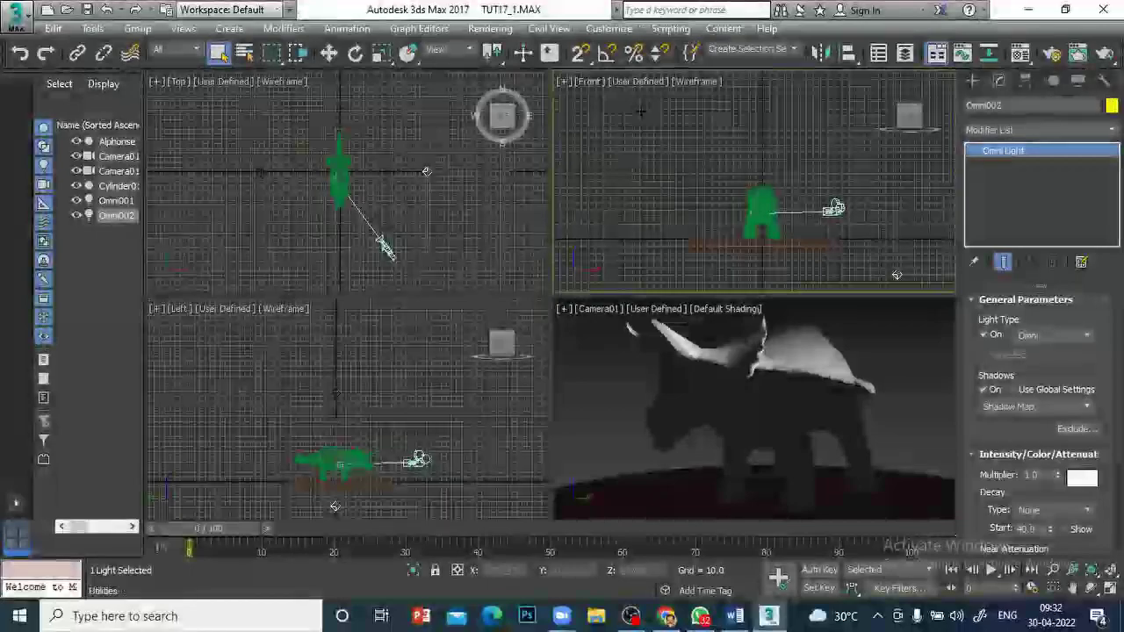
left_click(1078, 52)
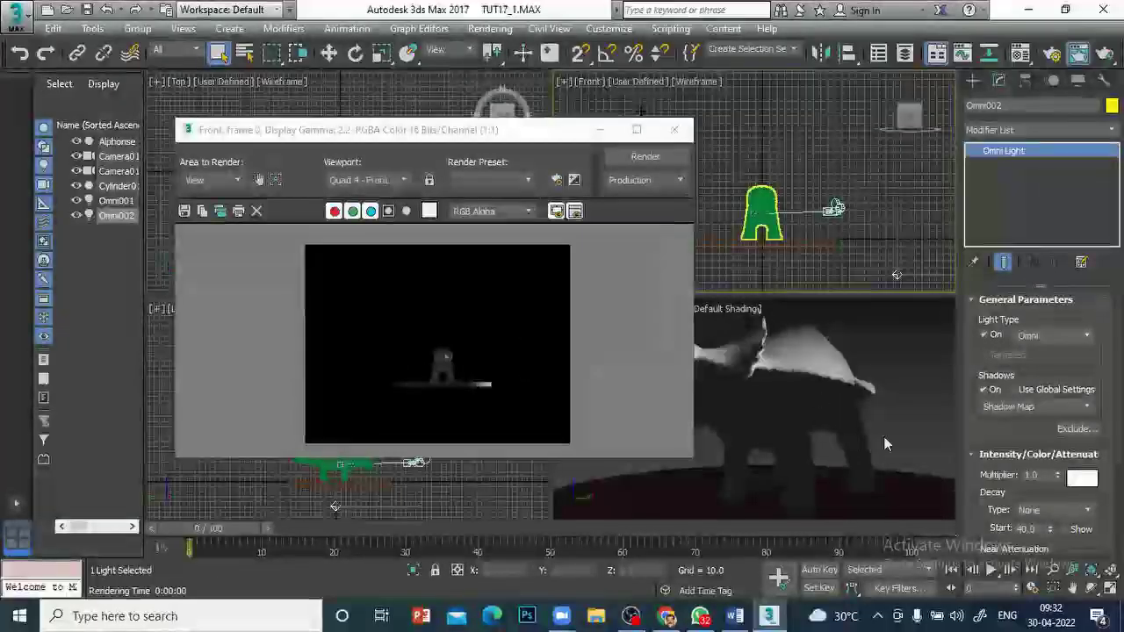
Re-render the Camera01 view, then move Omni002 higher along Y in the Front viewport
left_click(675, 130)
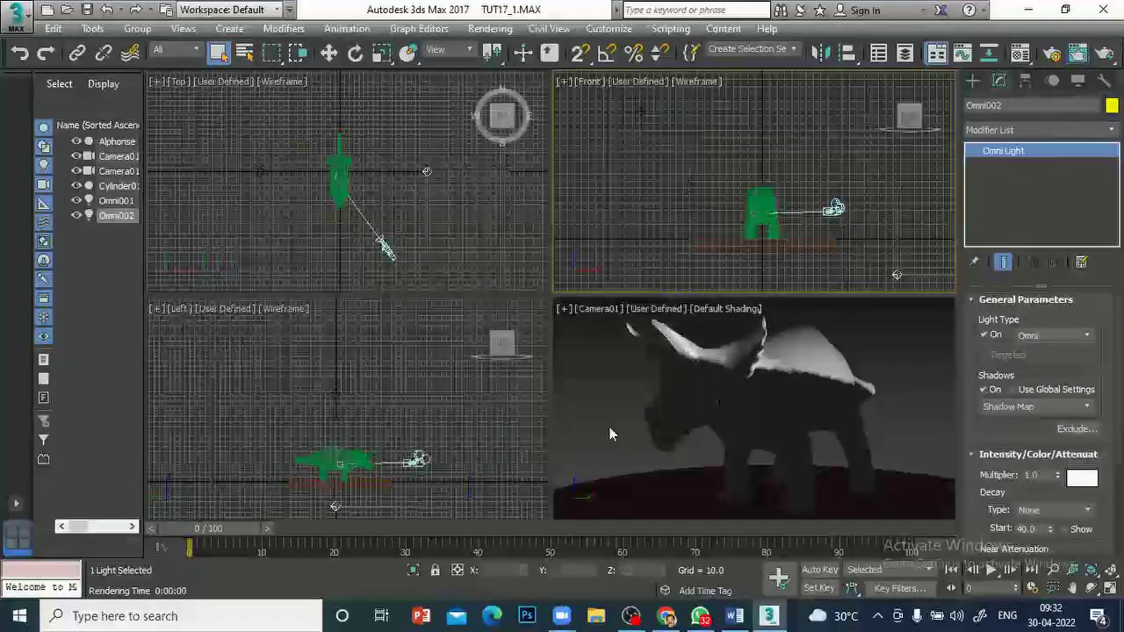
right_click(715, 394)
key("shift+q")
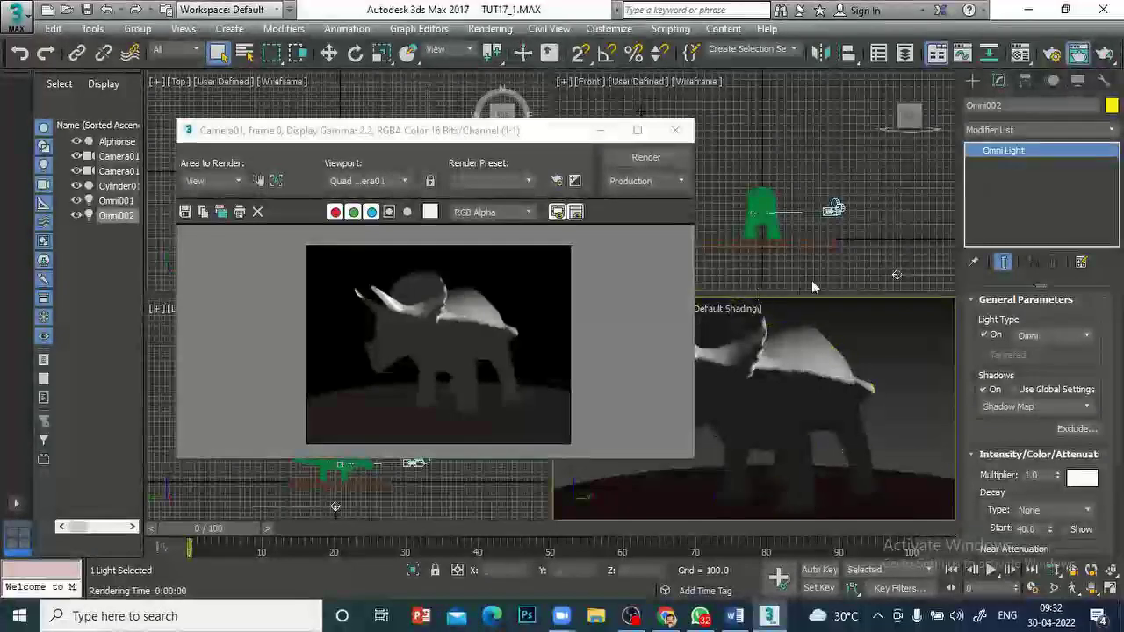
left_click(675, 130)
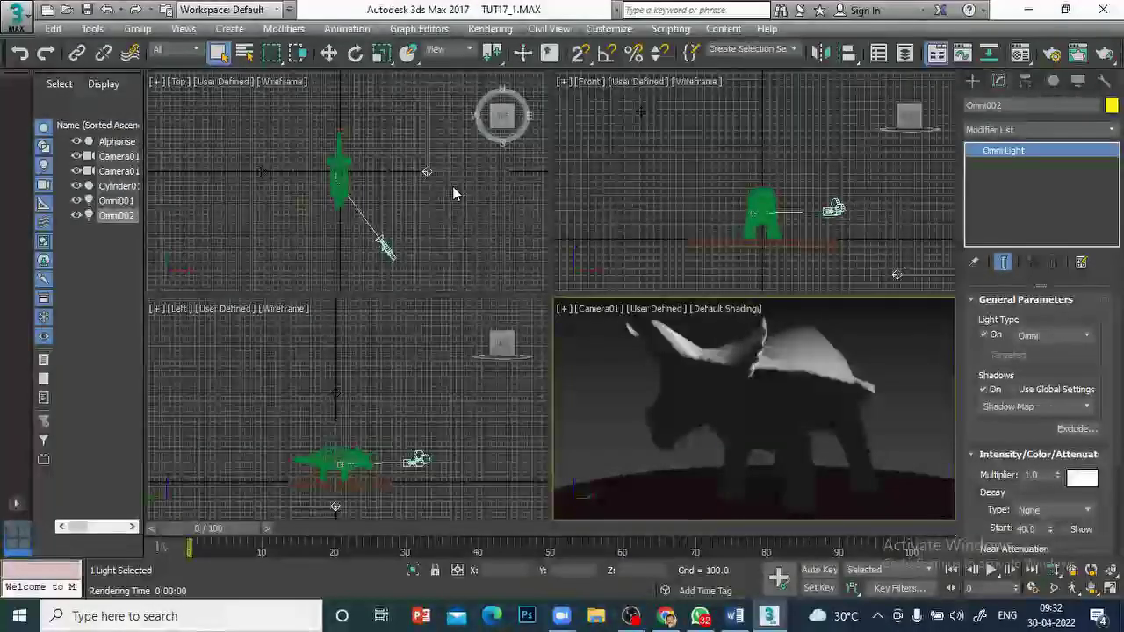
left_click(329, 53)
left_click_drag(907, 238, 905, 179)
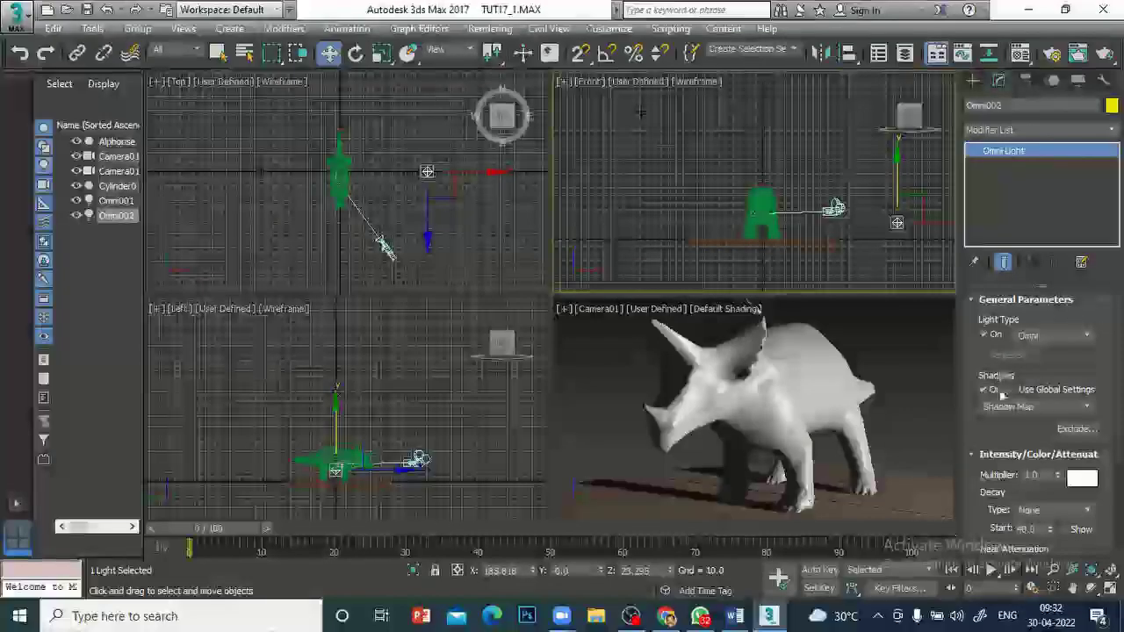
Compare Omni002 with shadows off and back on, then select the Cylinder001 floor
left_click(985, 390)
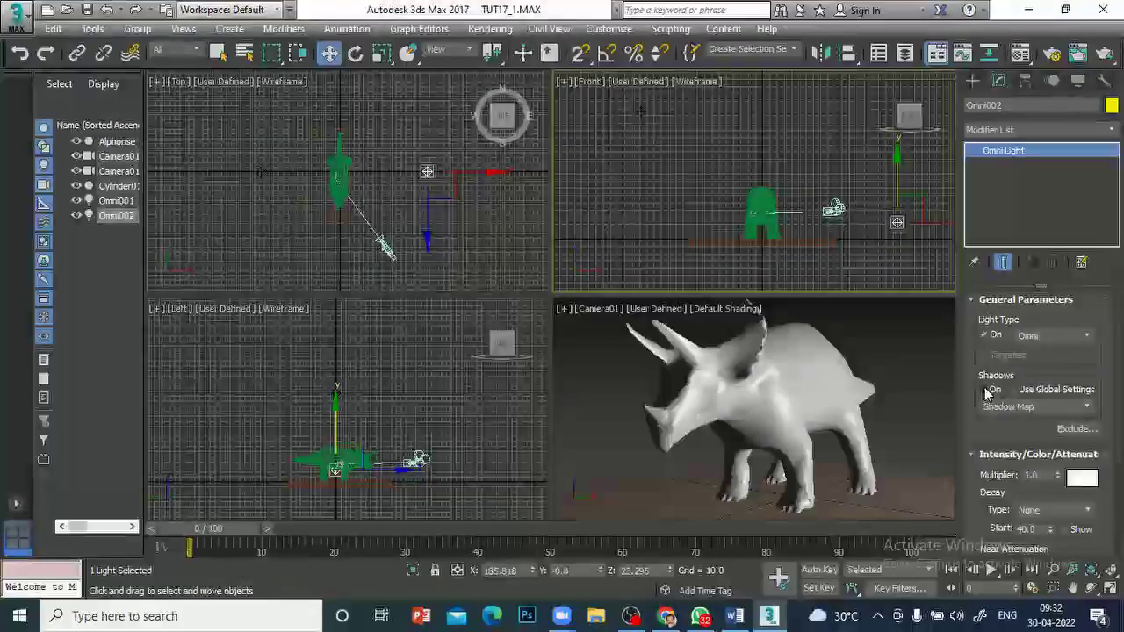
left_click(987, 391)
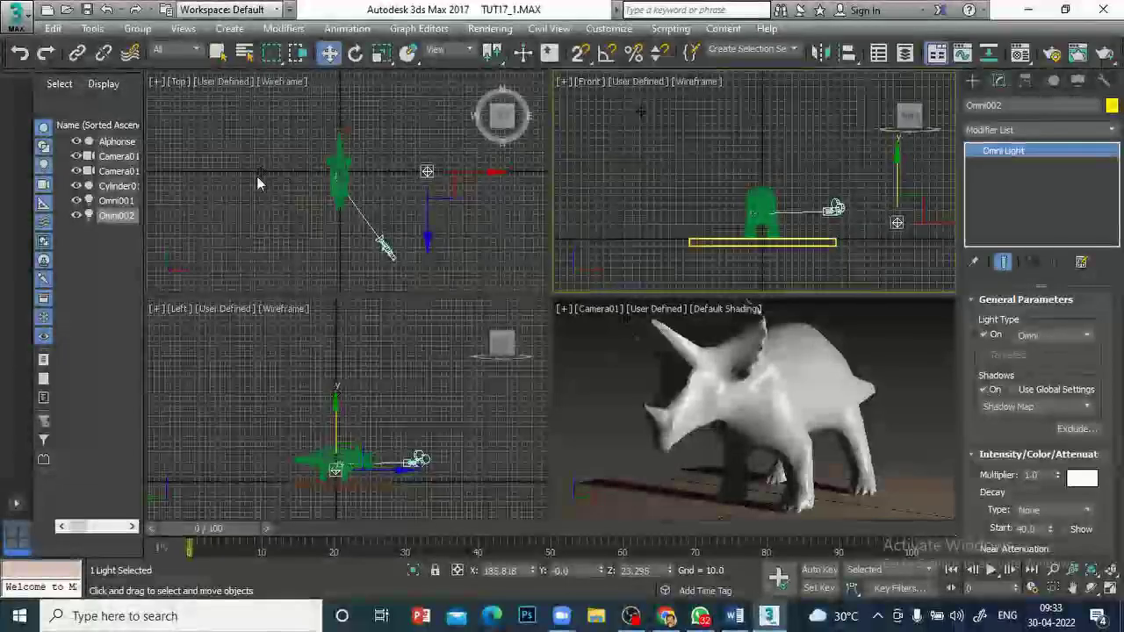
left_click(272, 135)
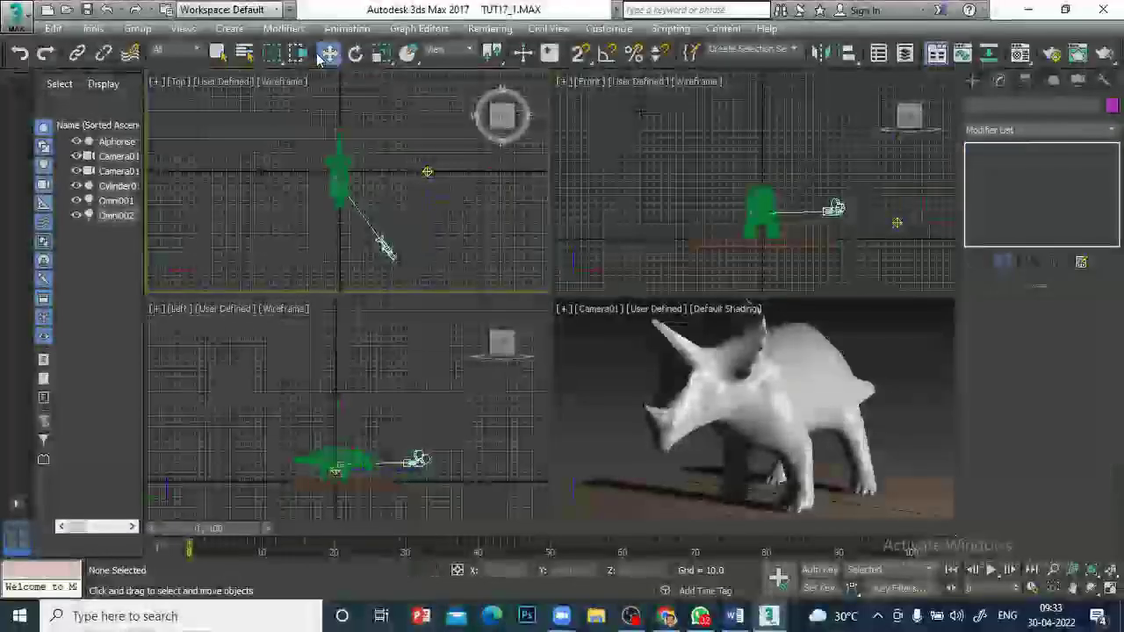
left_click(702, 244)
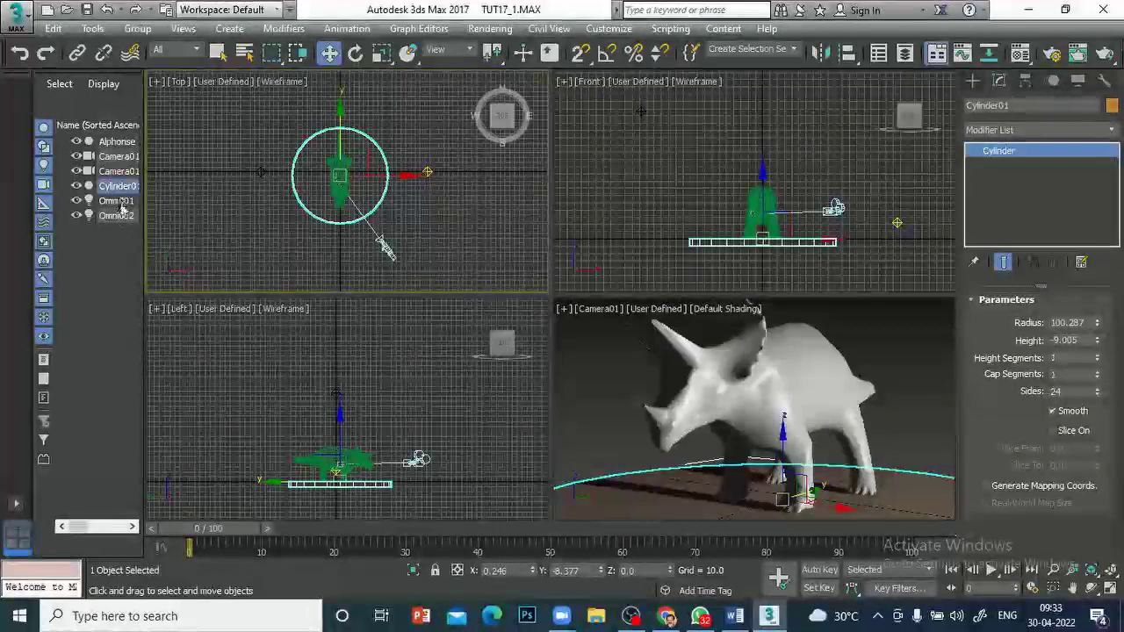
Select Omni001, switch it on, and render to check the lighting
left_click(119, 202)
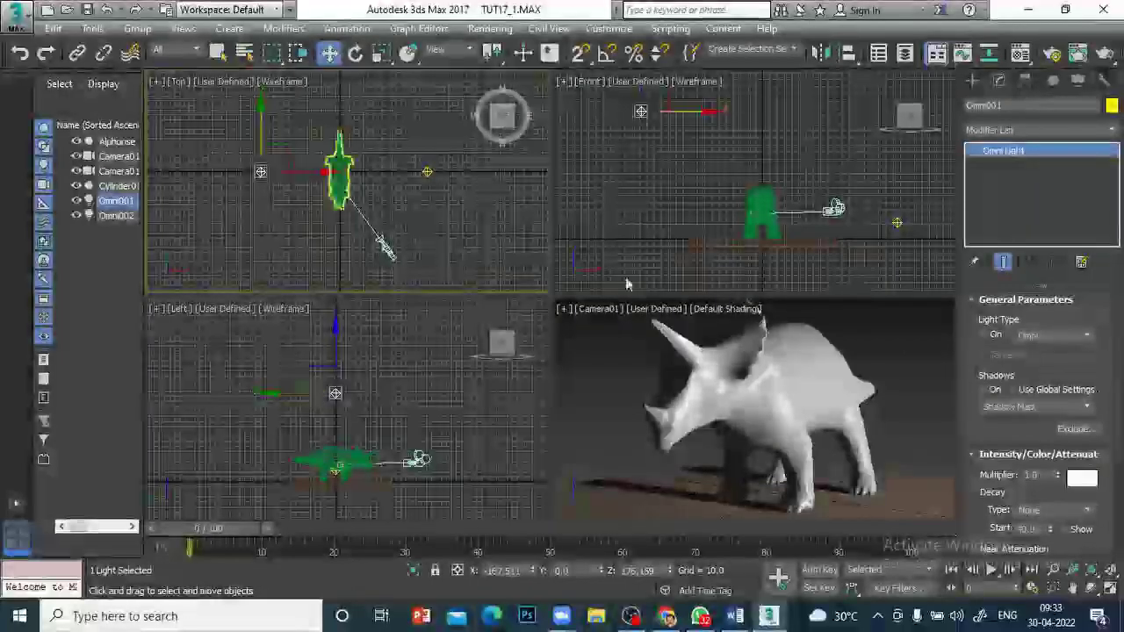
left_click(983, 335)
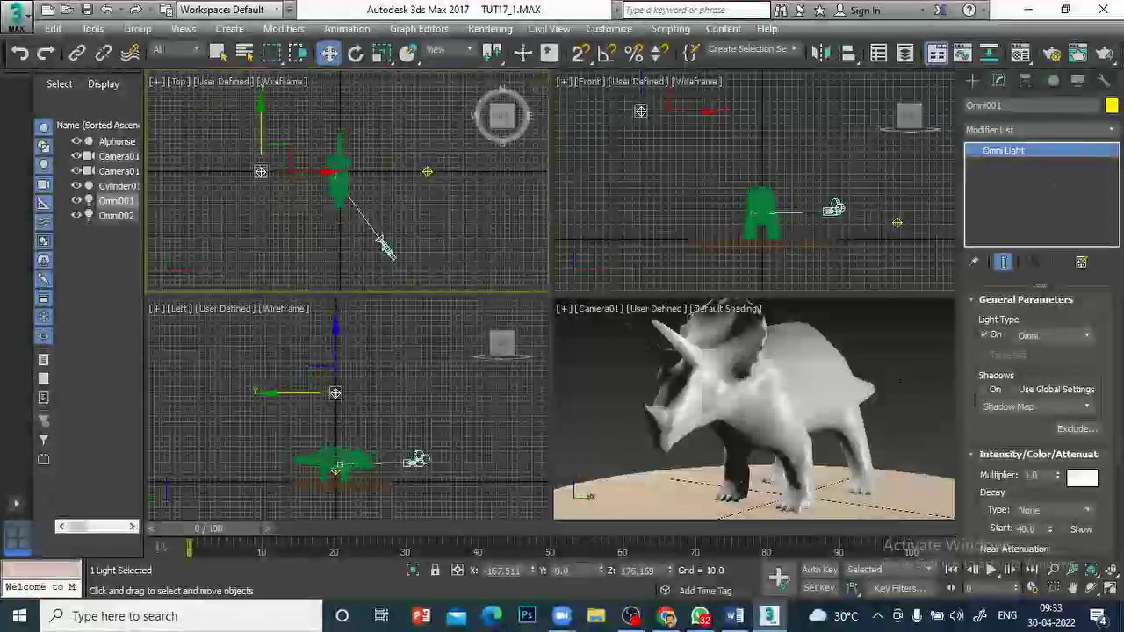
key("shift+q")
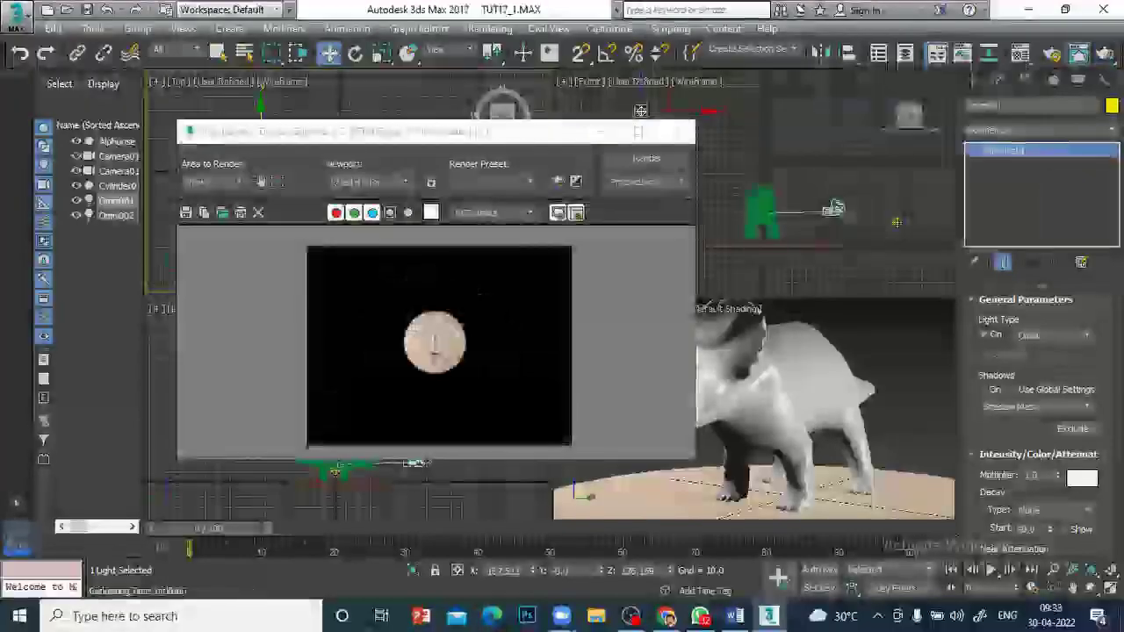
left_click(677, 131)
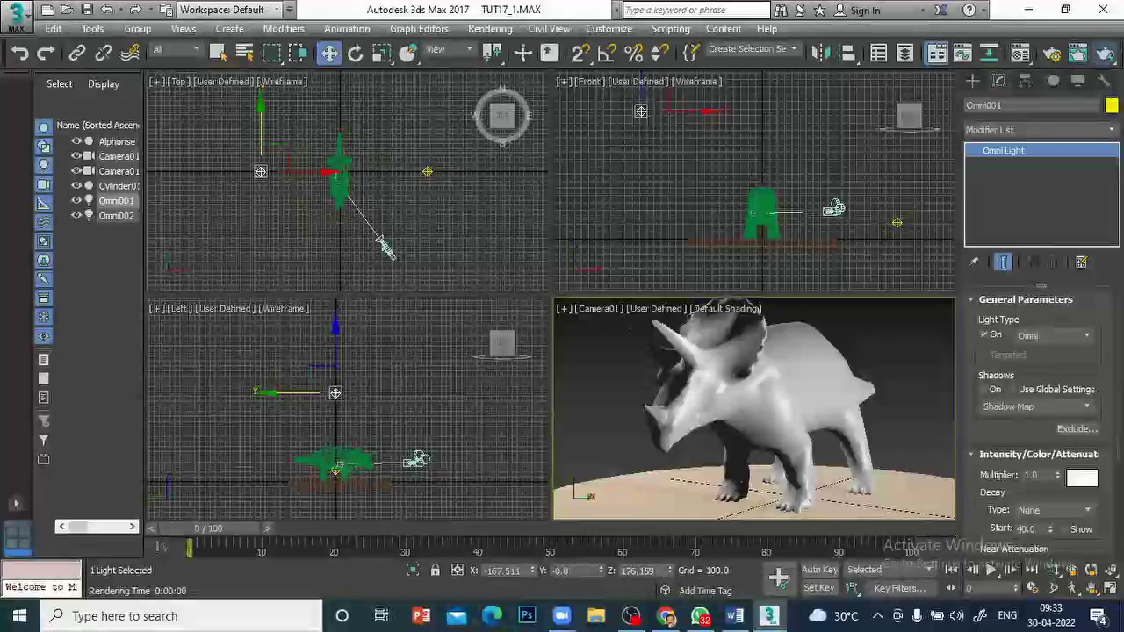
key("shift+q")
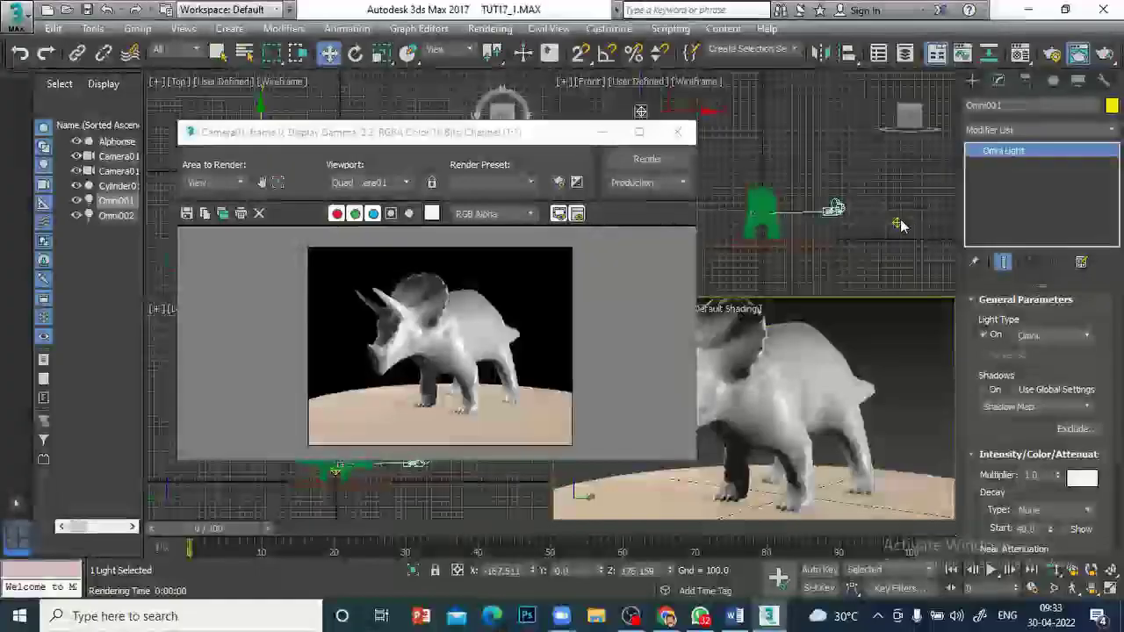
Enable Shadows on Omni001 and render Camera01 to see the ground shadows
left_click(977, 388)
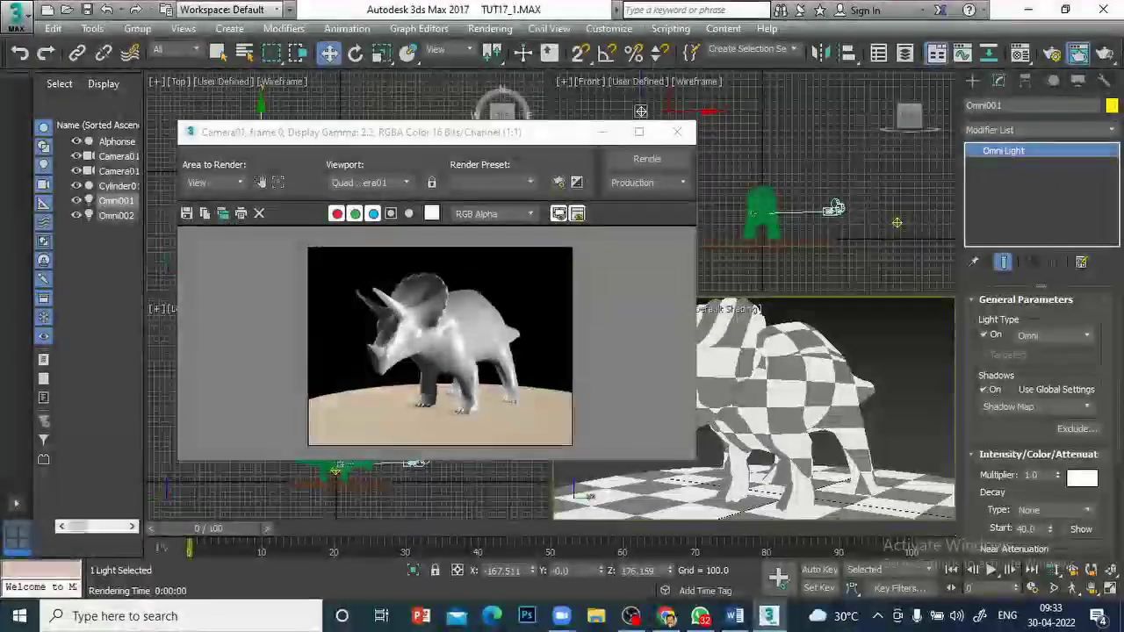
left_click(1080, 53)
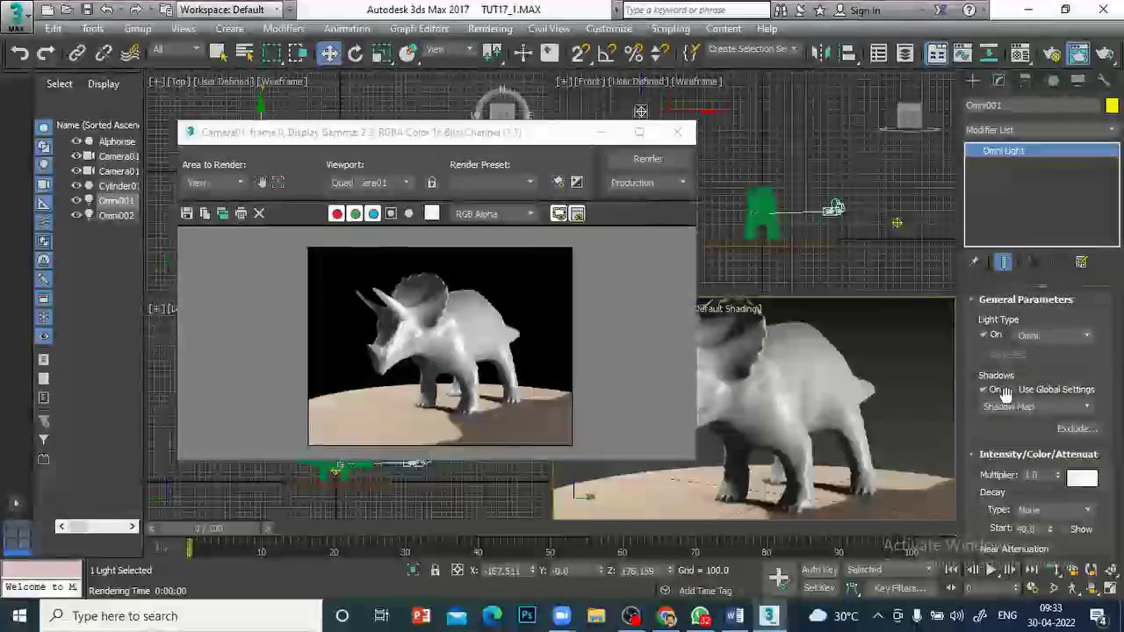
left_click(677, 132)
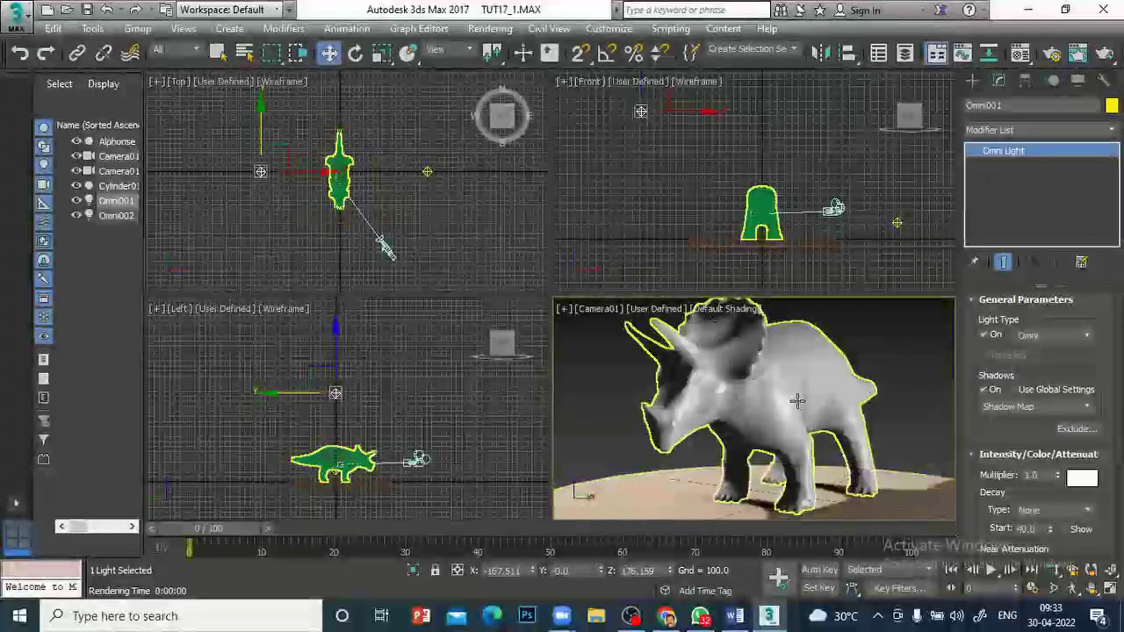
Select Omni002 and set its light colour to a deep green in the Color Selector
left_click(898, 223)
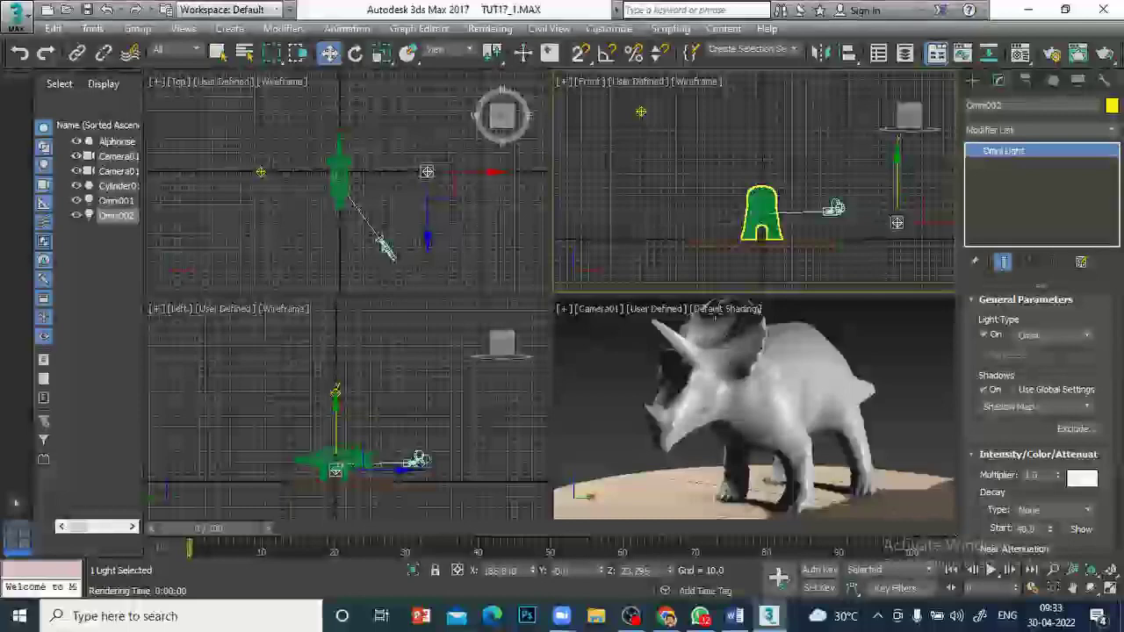
left_click(1084, 479)
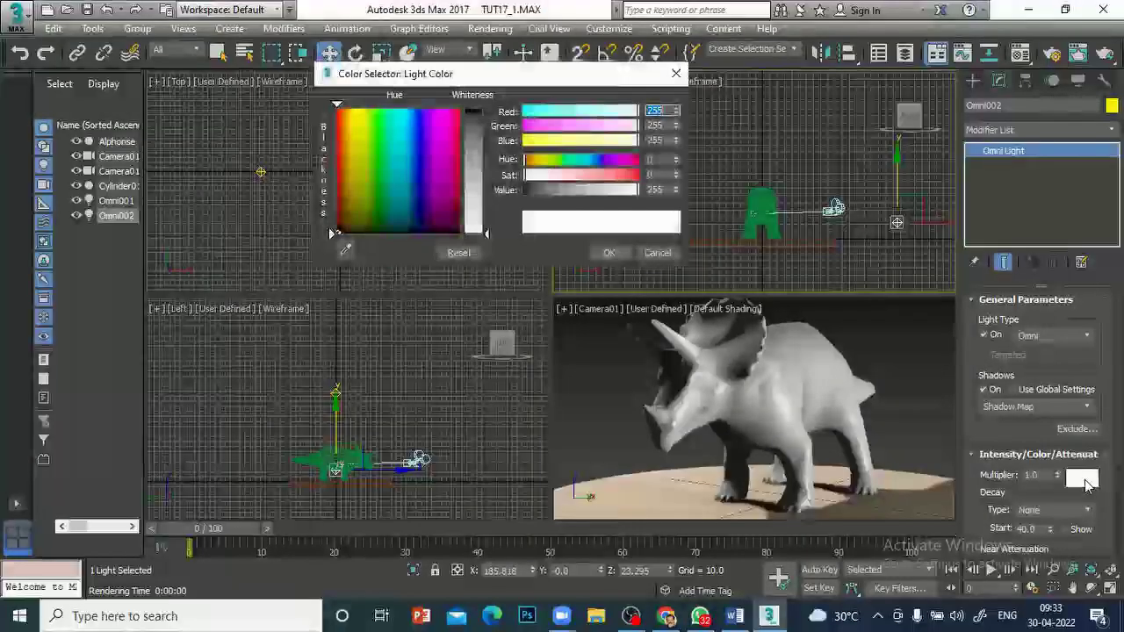
left_click(345, 134)
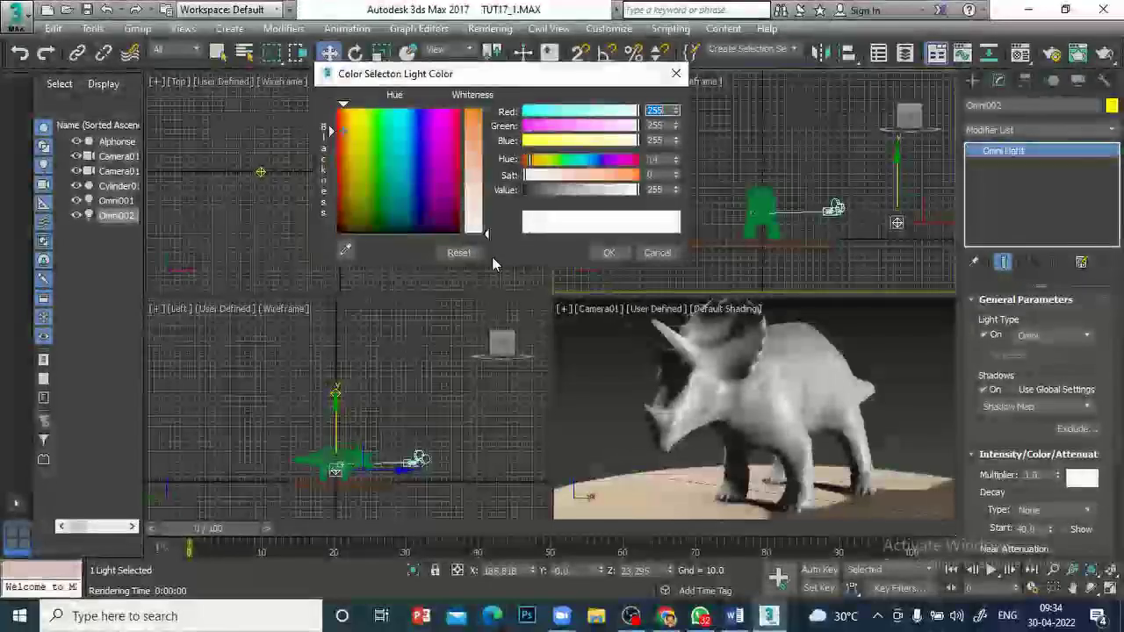
left_click_drag(488, 235, 493, 193)
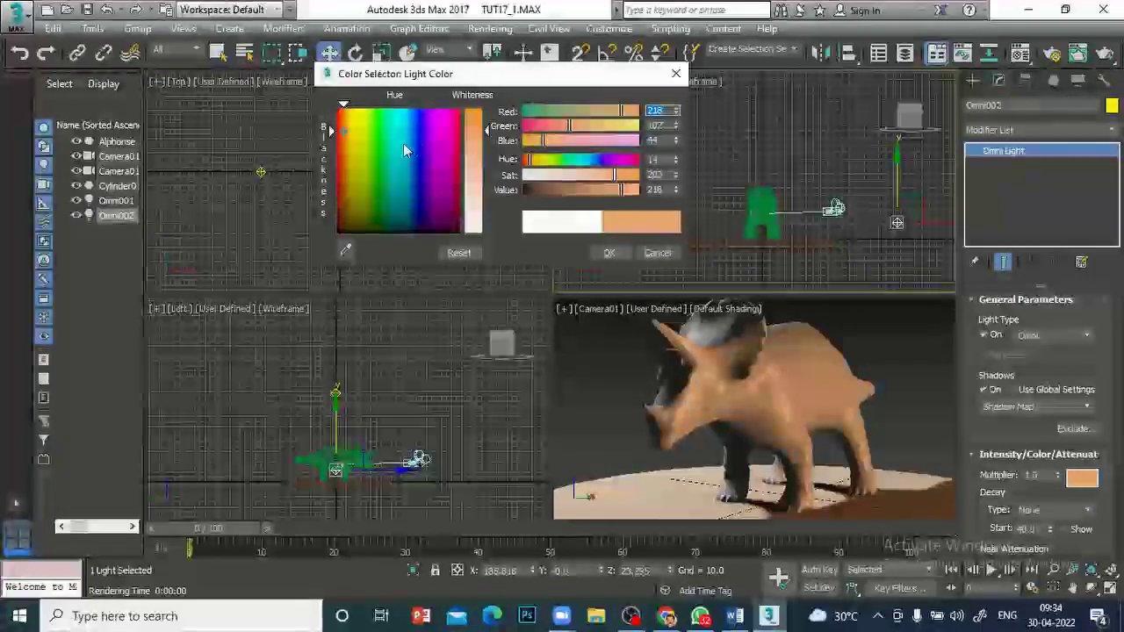
left_click(380, 167)
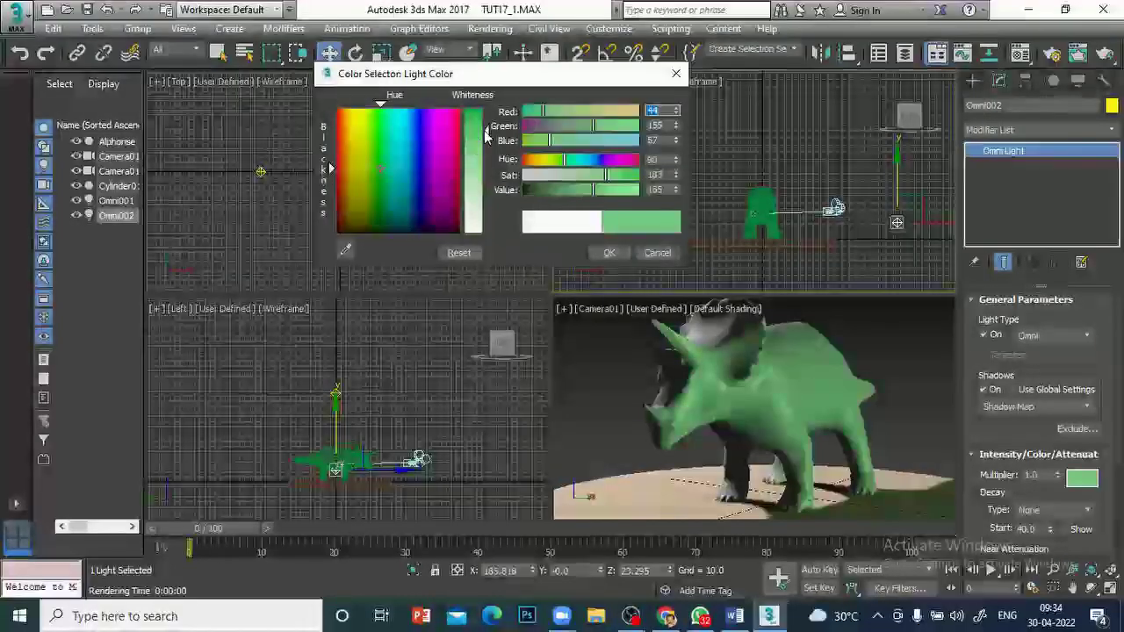
left_click_drag(485, 132, 474, 116)
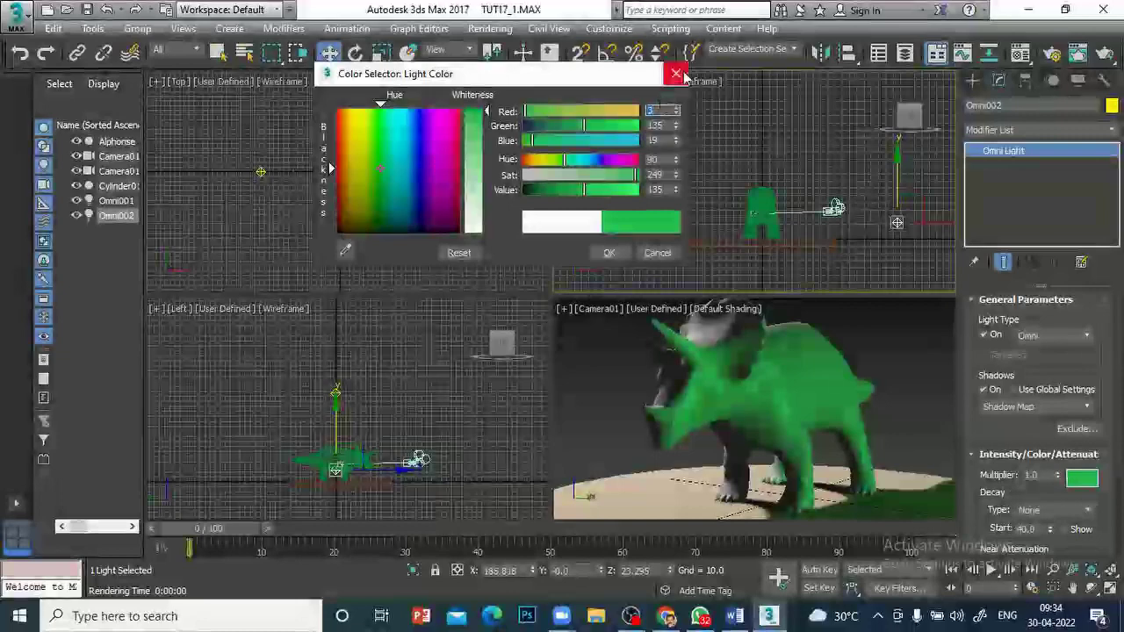
left_click(608, 253)
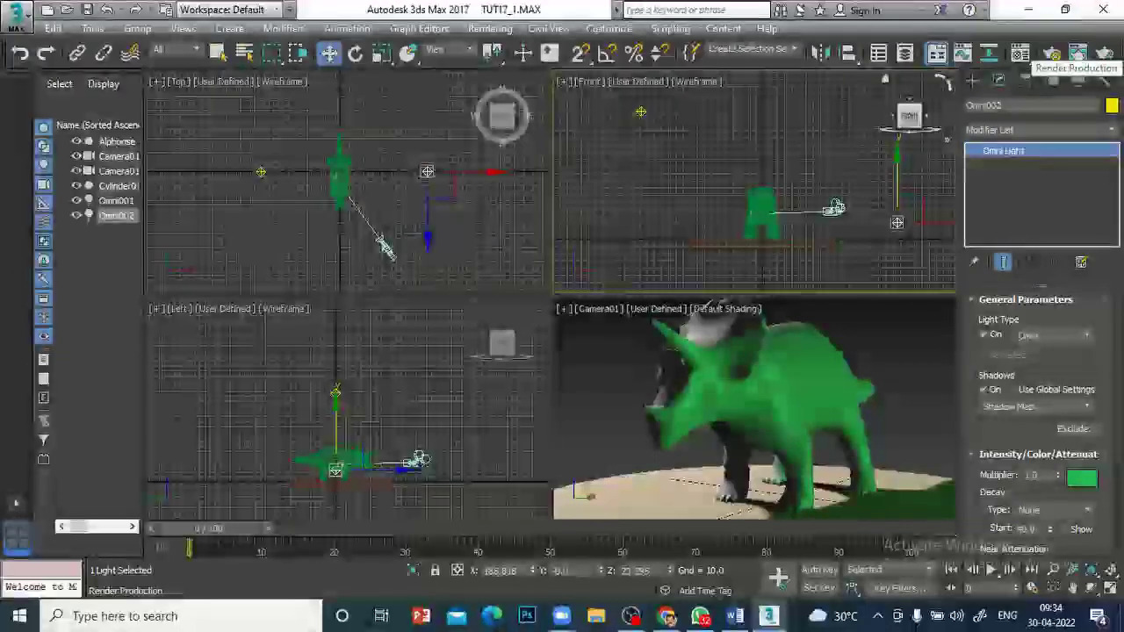
Render the green-lit scene, raise Omni002's Multiplier to 2.0, then bring up the Word notes
key("shift+q")
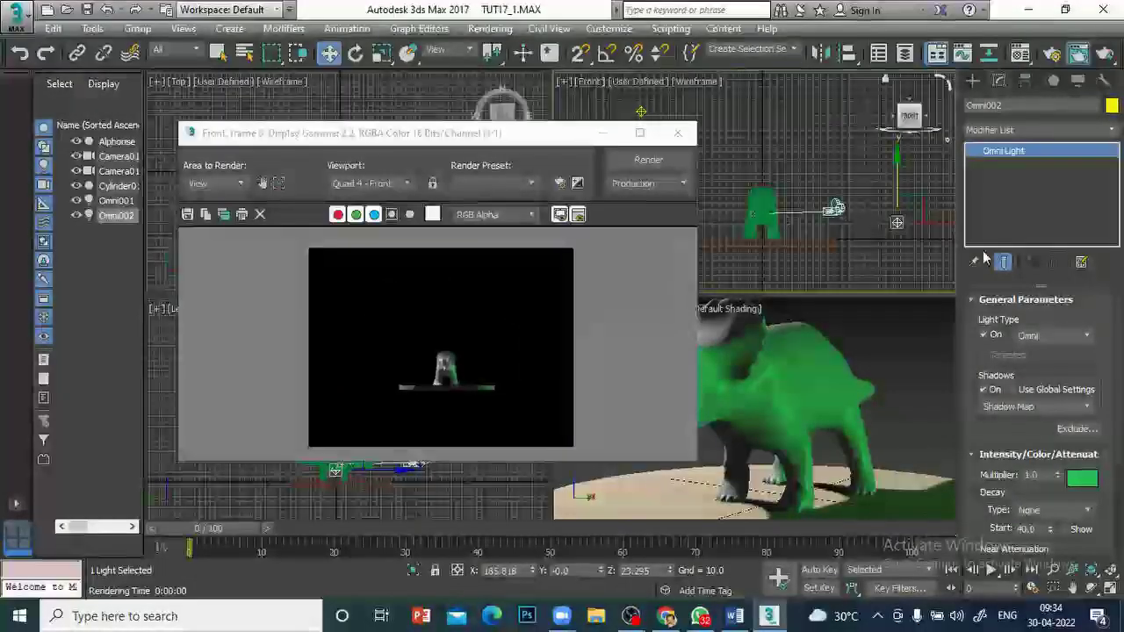
left_click(677, 133)
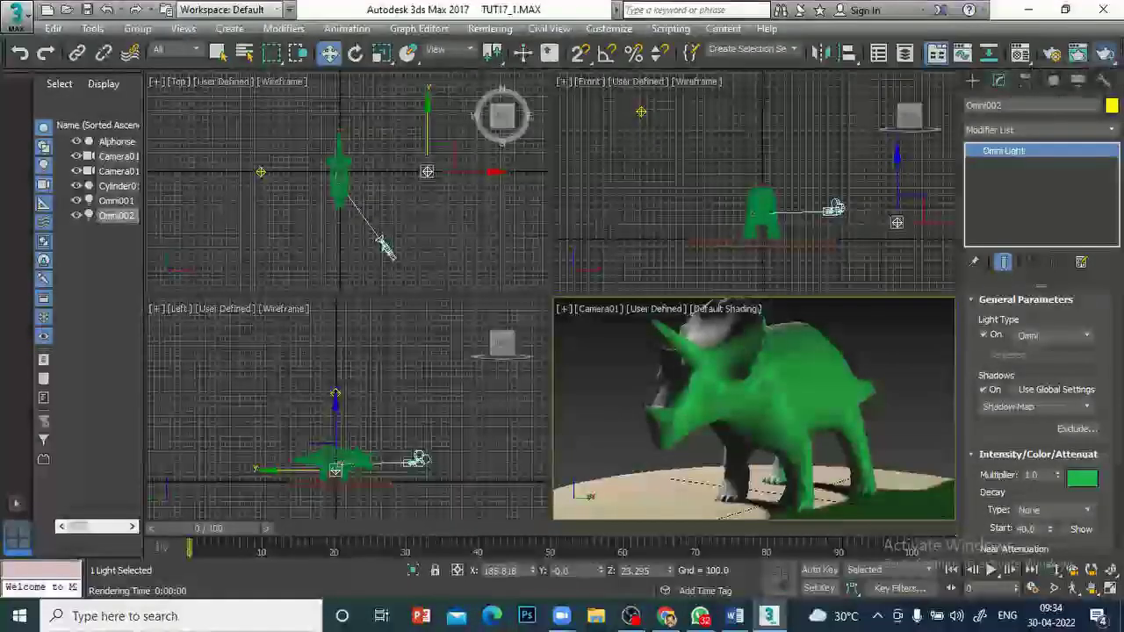
left_click(1104, 54)
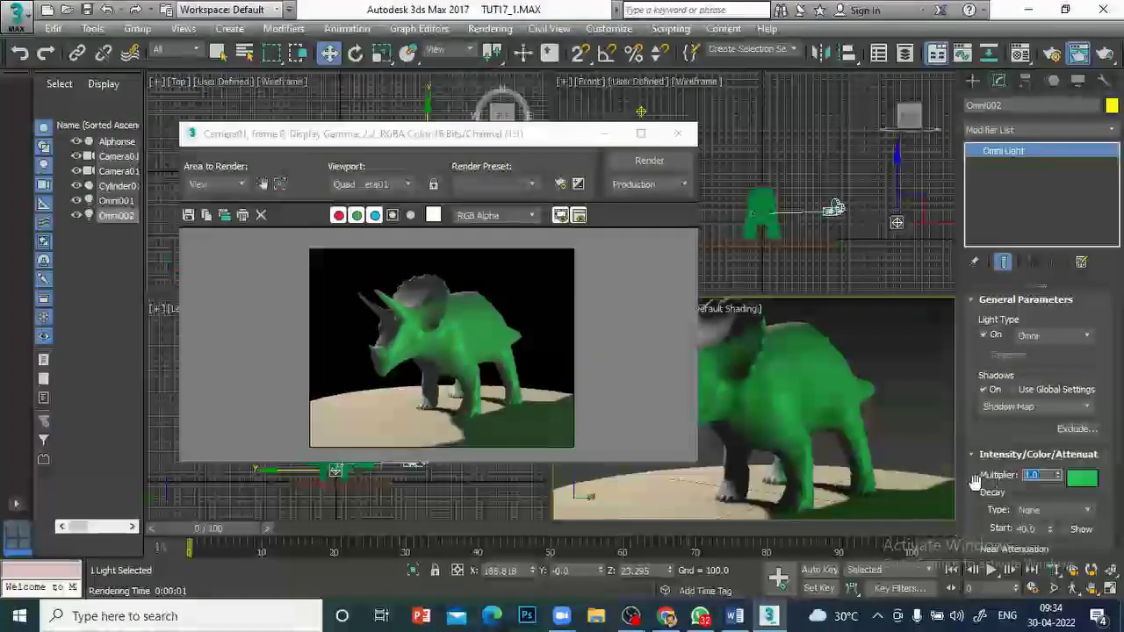
key("Return")
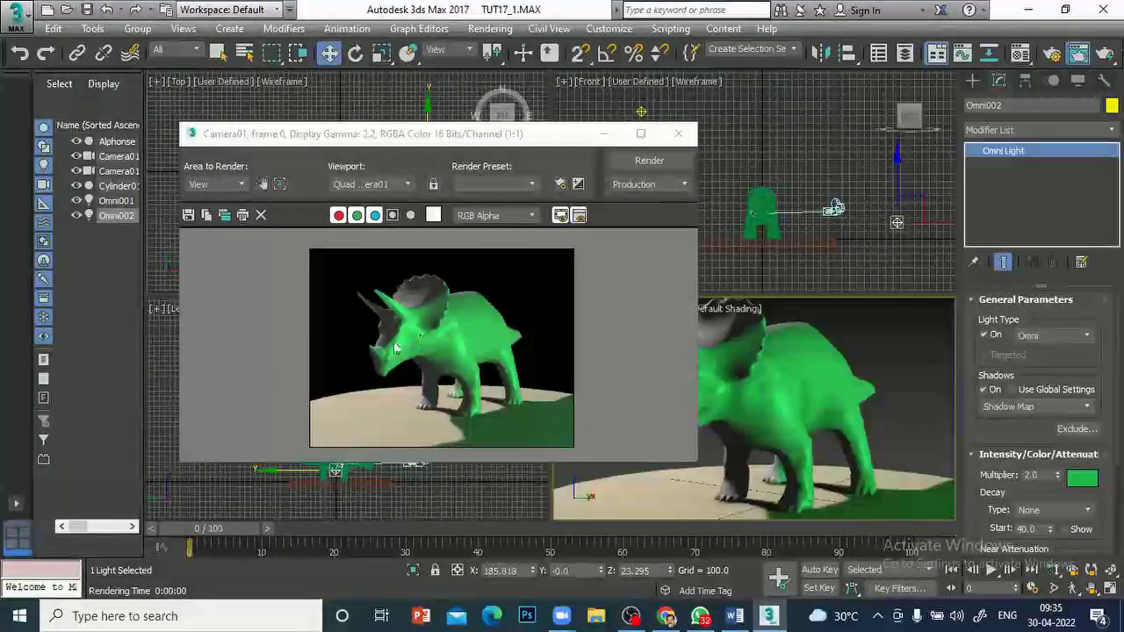
left_click(734, 616)
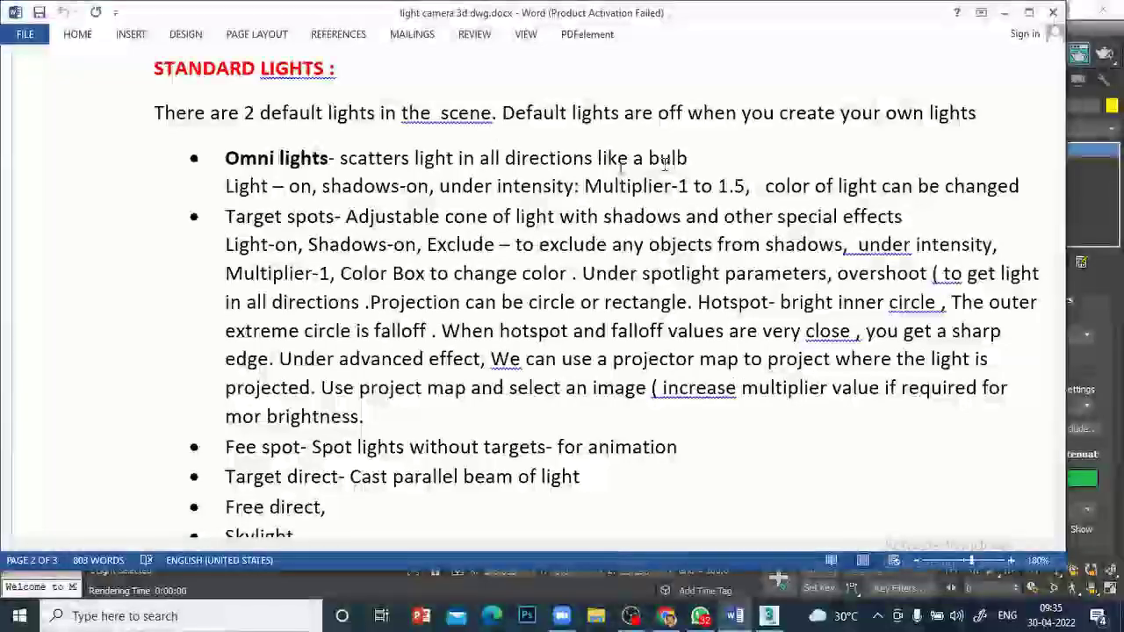
Close the Word notes, dismiss the Windows search panel, and show the desktop with Win+D
left_click(1055, 10)
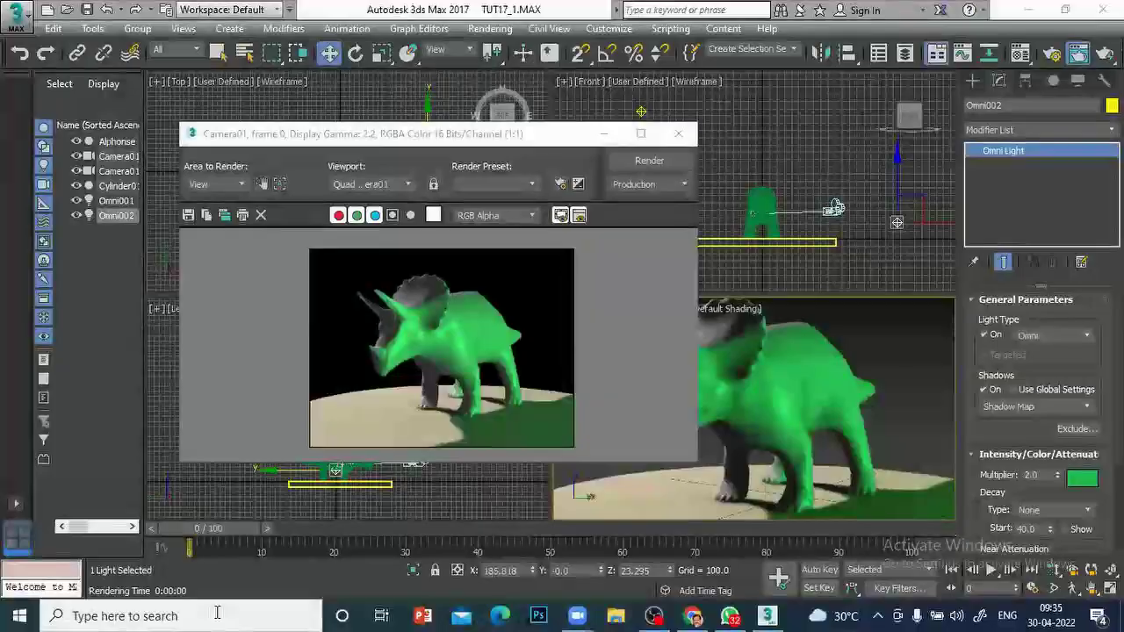
left_click(217, 615)
key("Escape")
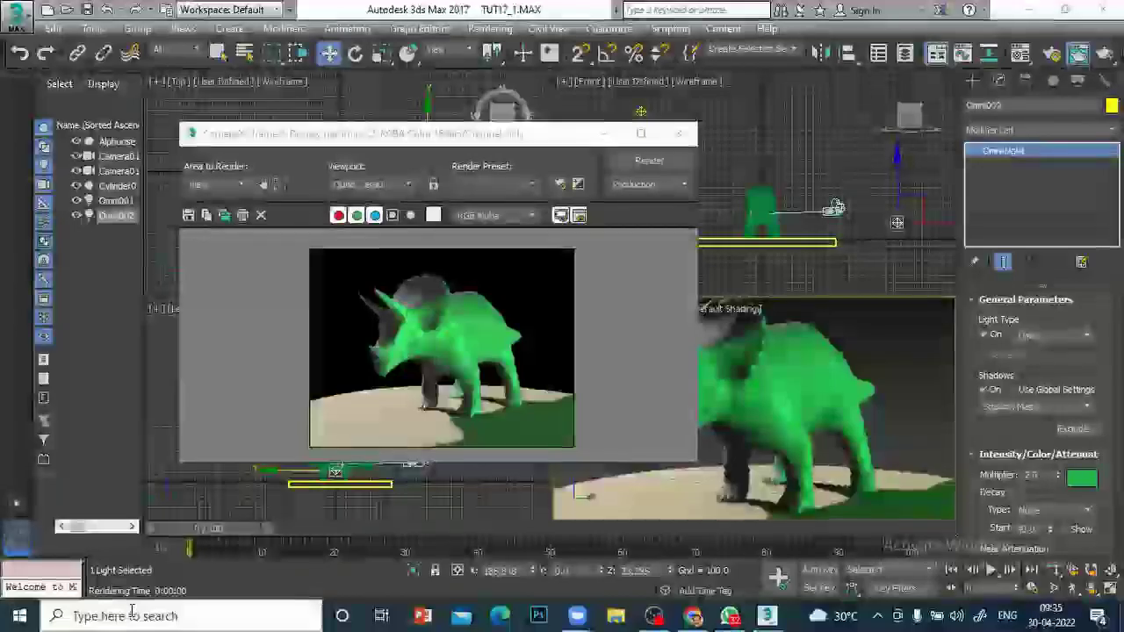
key("super+d")
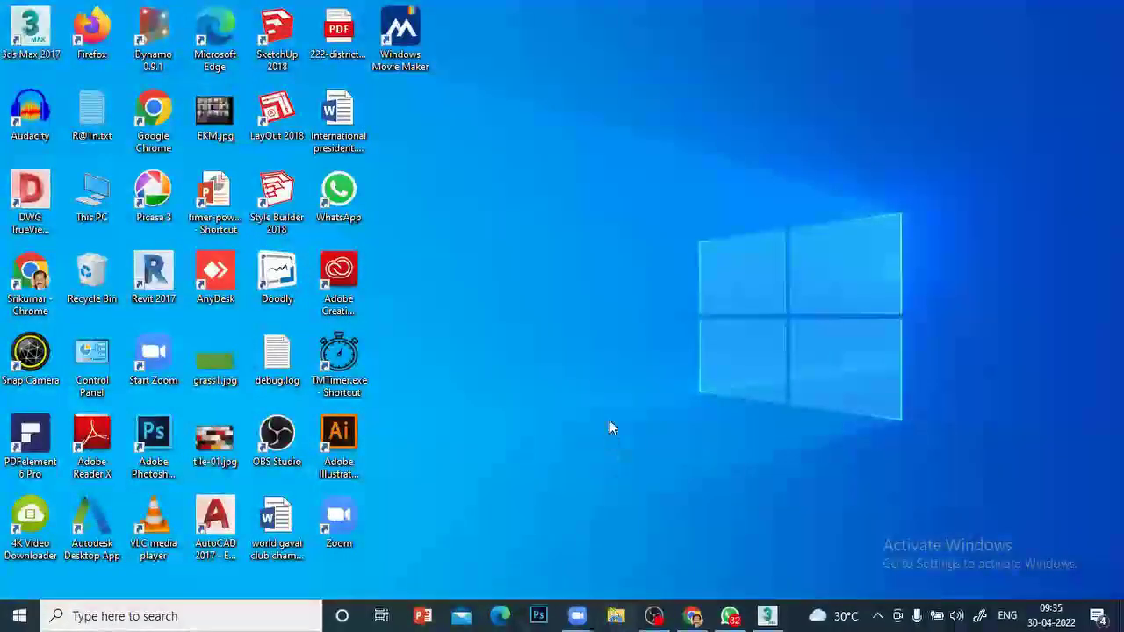
Open light camera 3d dwg.docx from the Downloads folder via File Explorer
key("super+e")
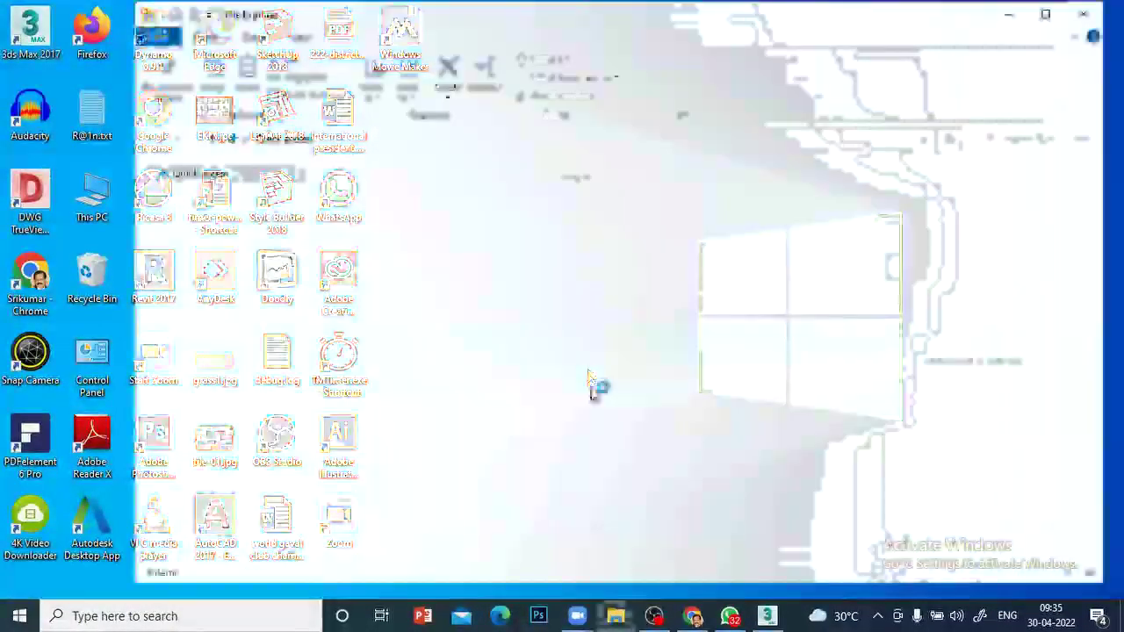
left_click(203, 219)
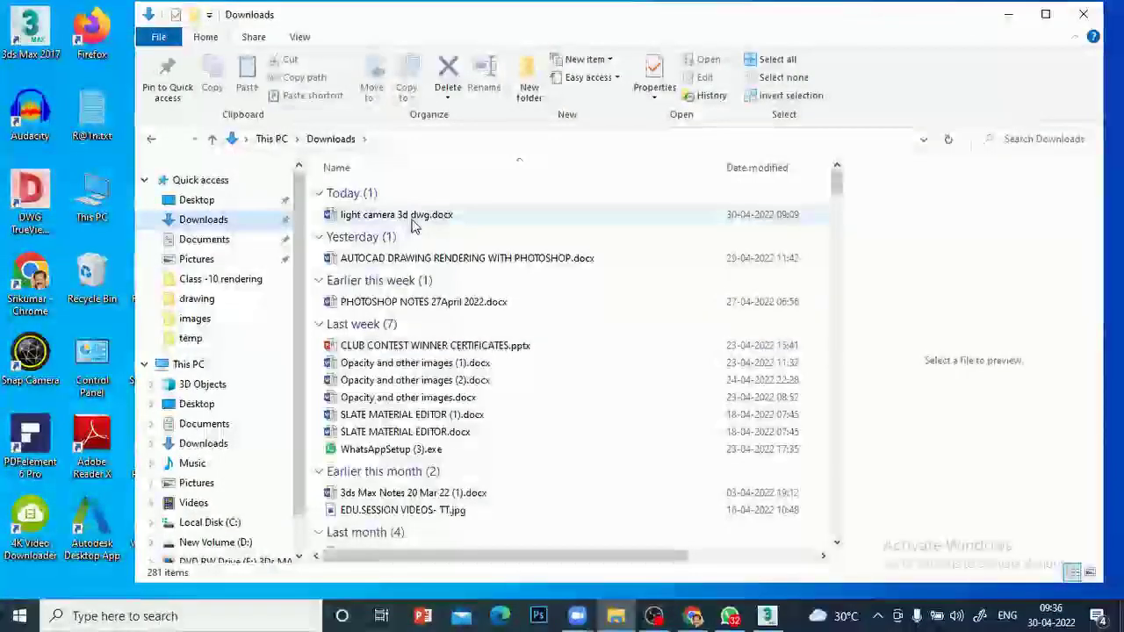
left_click(409, 216)
key("Return")
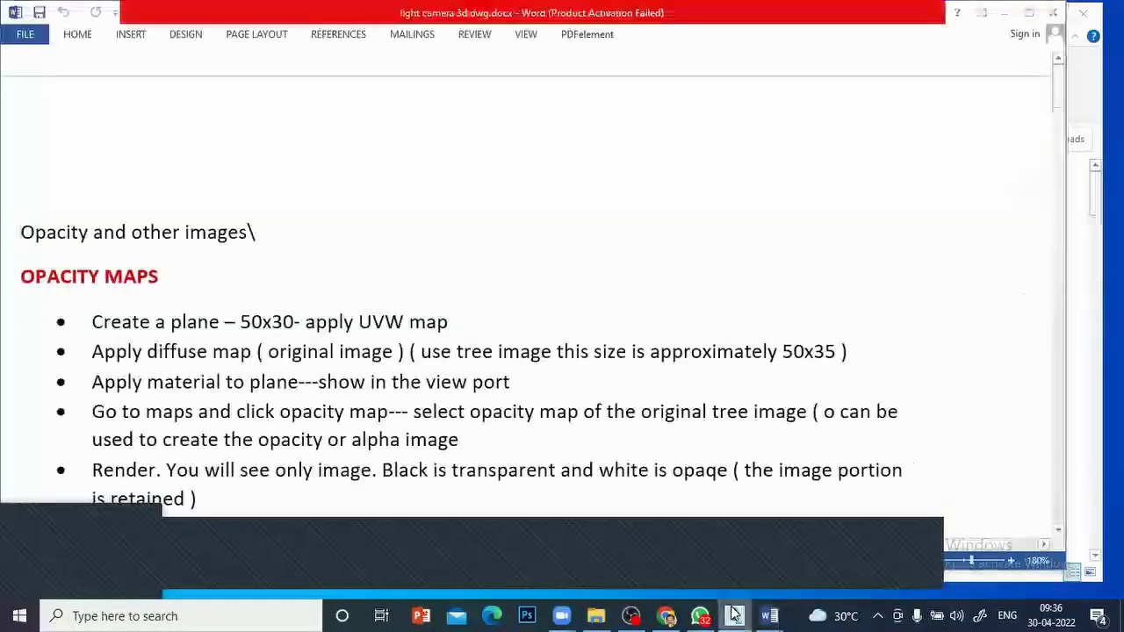
Switch back to 3ds Max and close the Rendered Frame Window
left_click(737, 614)
left_click(677, 133)
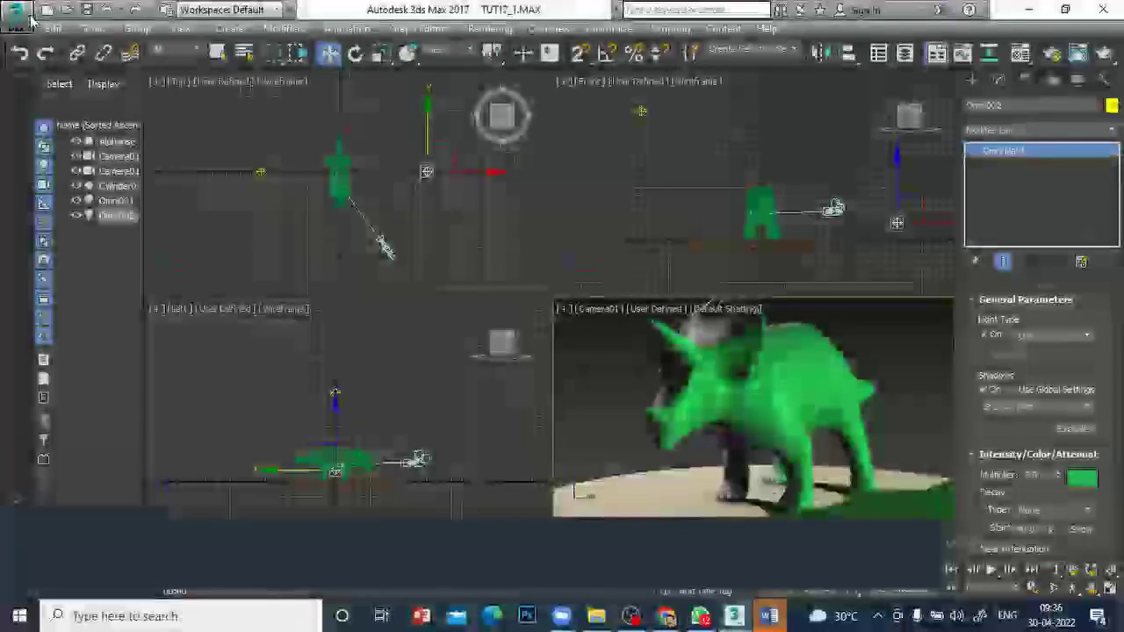
Open the recent scene TUT17_2.MAX from the application menu, discarding the dinosaur scene's changes
left_click(20, 15)
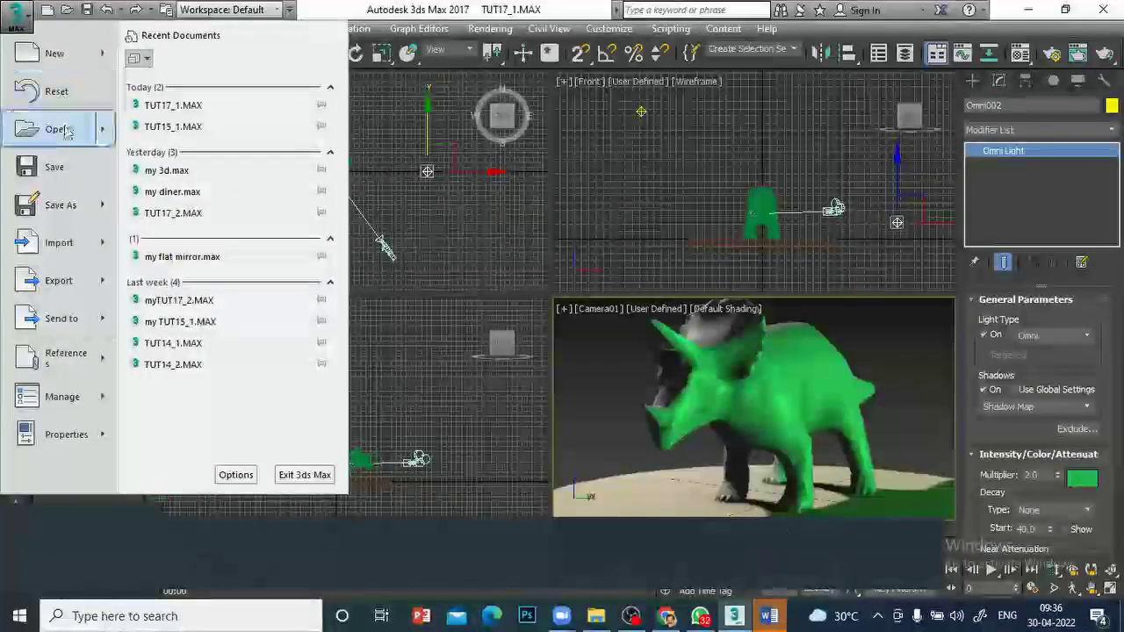
mouse_move(63, 136)
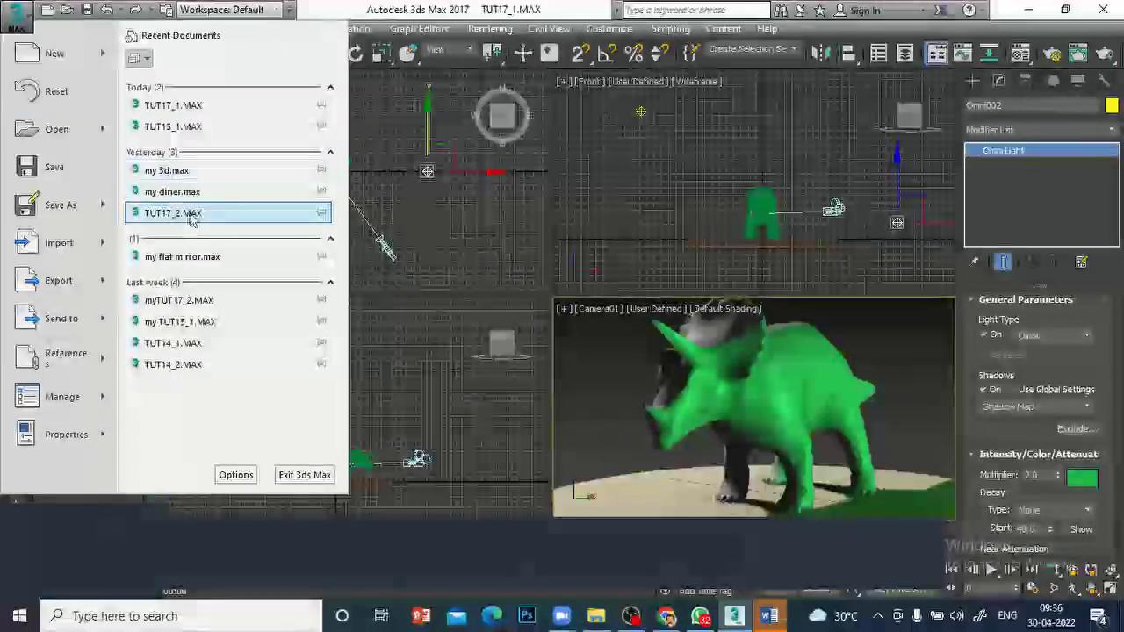
left_click(200, 213)
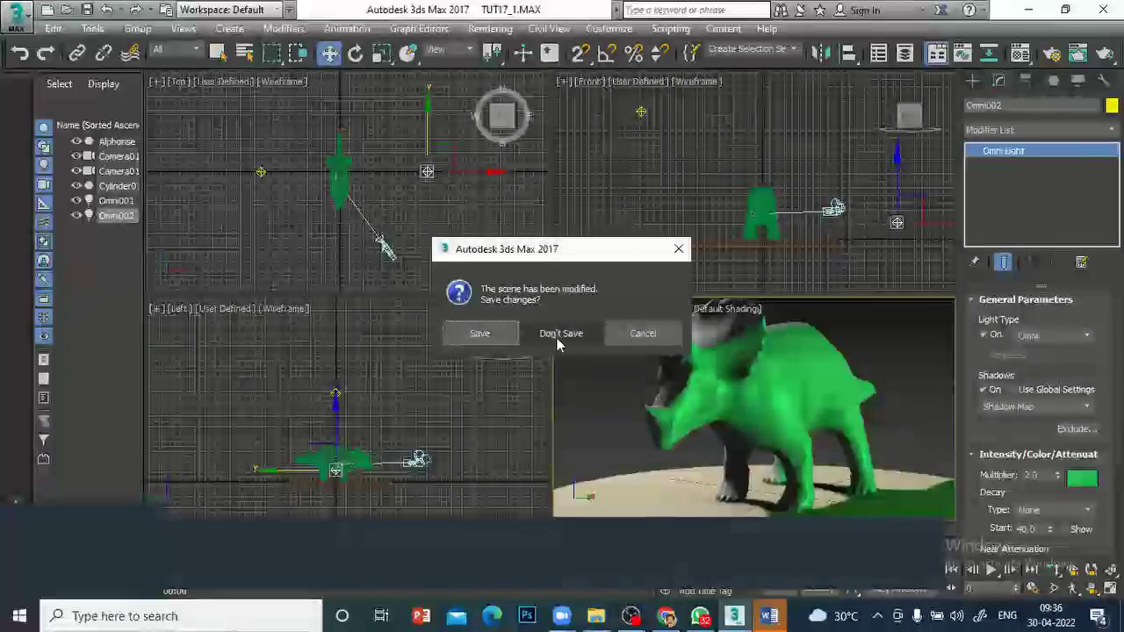
left_click(559, 338)
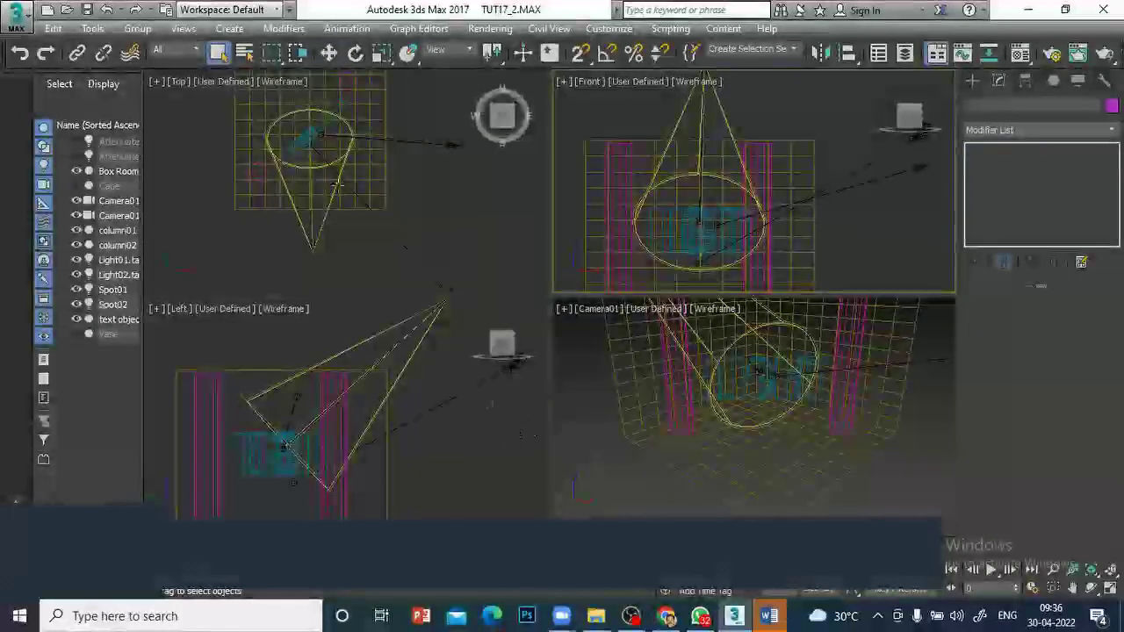
Delete the spotlight Spot01, then undo to restore it
scroll(436, 168, "down", 3)
scroll(437, 168, "up", 2)
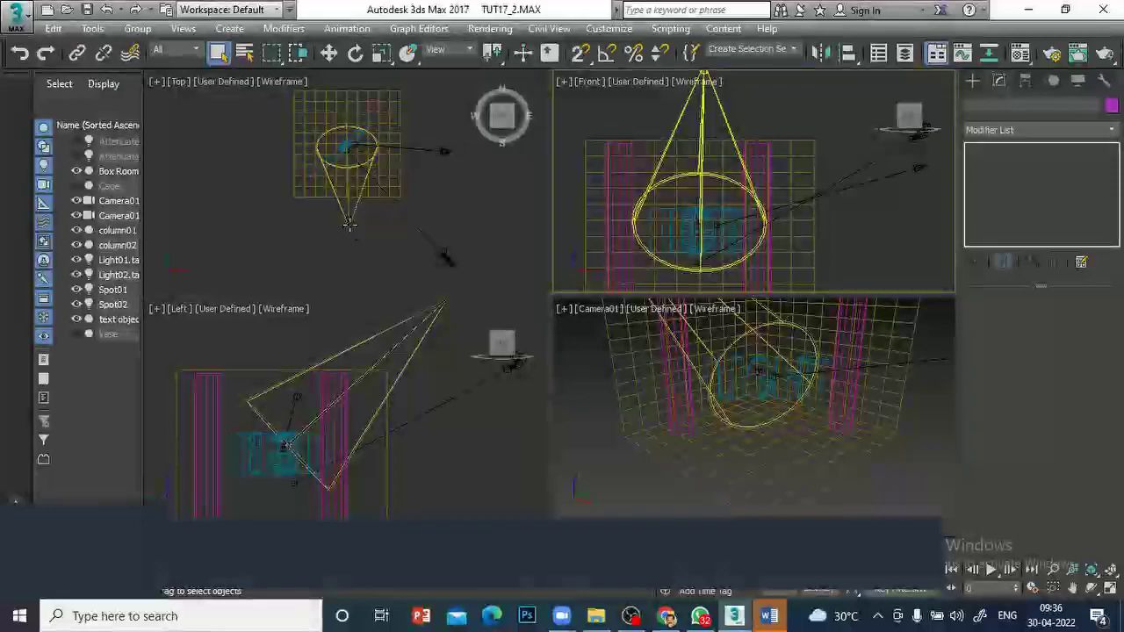
left_click(352, 226)
left_click(329, 53)
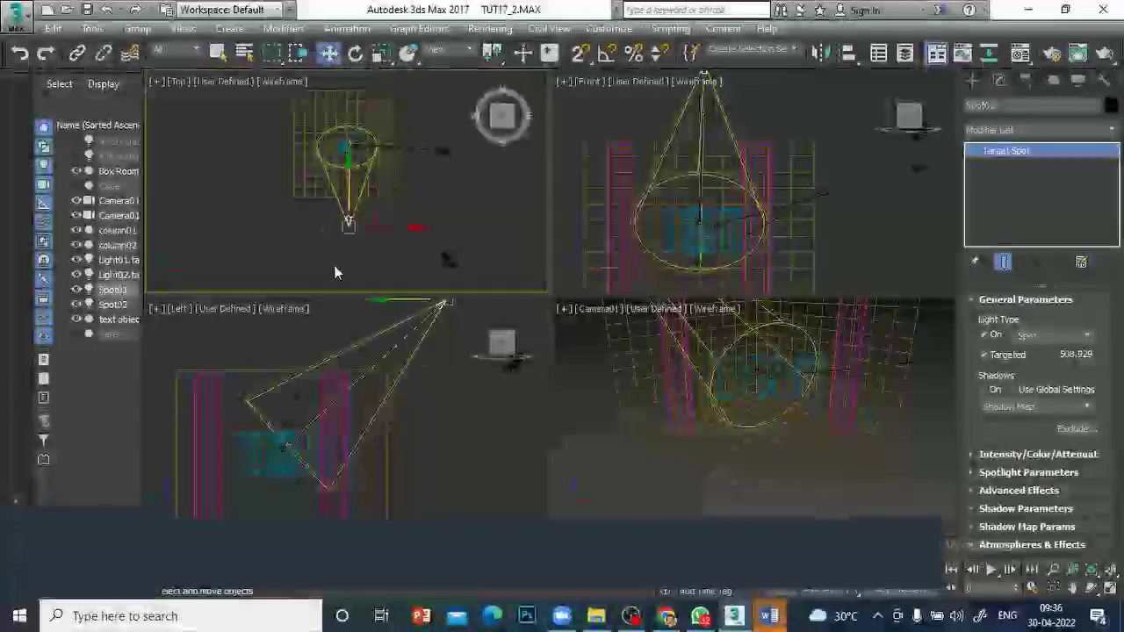
key("Delete")
left_click(20, 55)
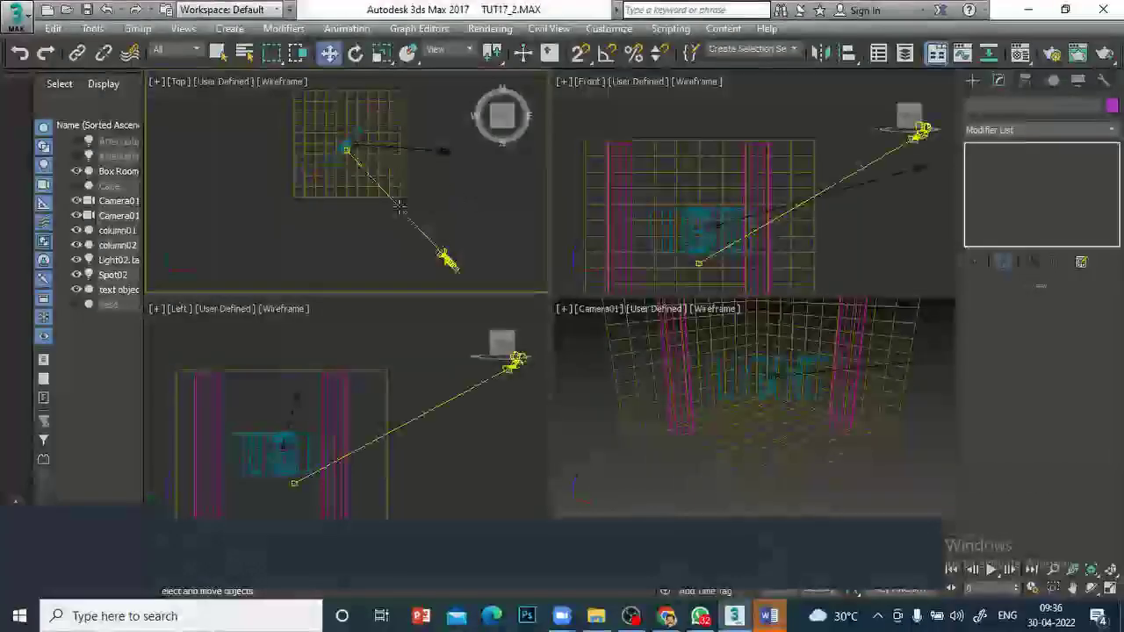
left_click(19, 54)
left_click(20, 55)
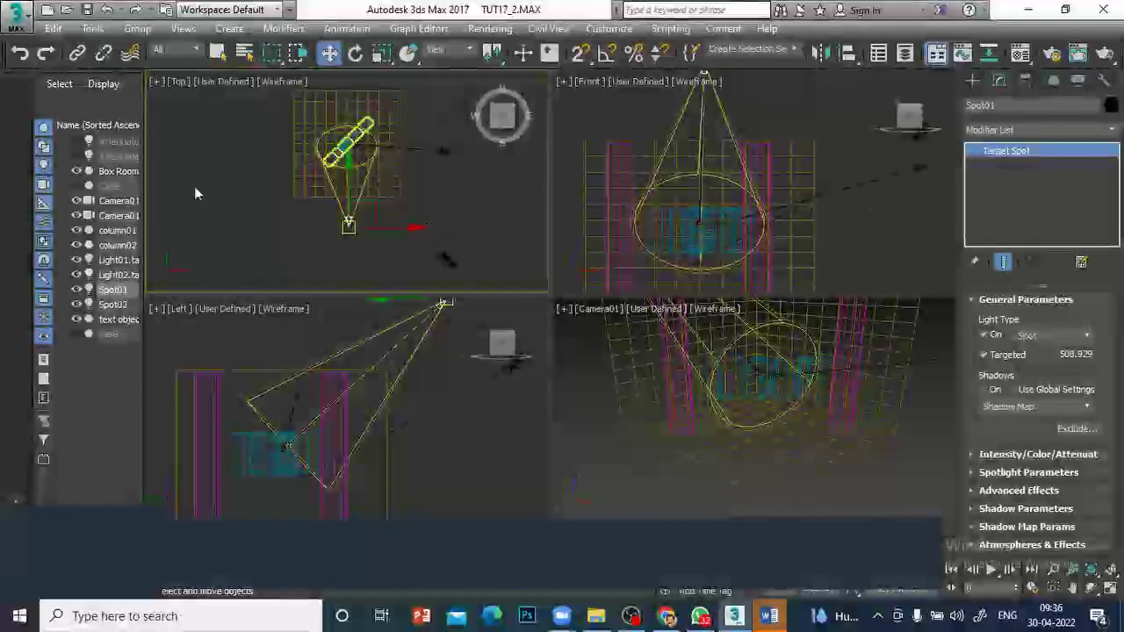
Select the second spotlight, Spot02, and remove it
left_click(446, 151)
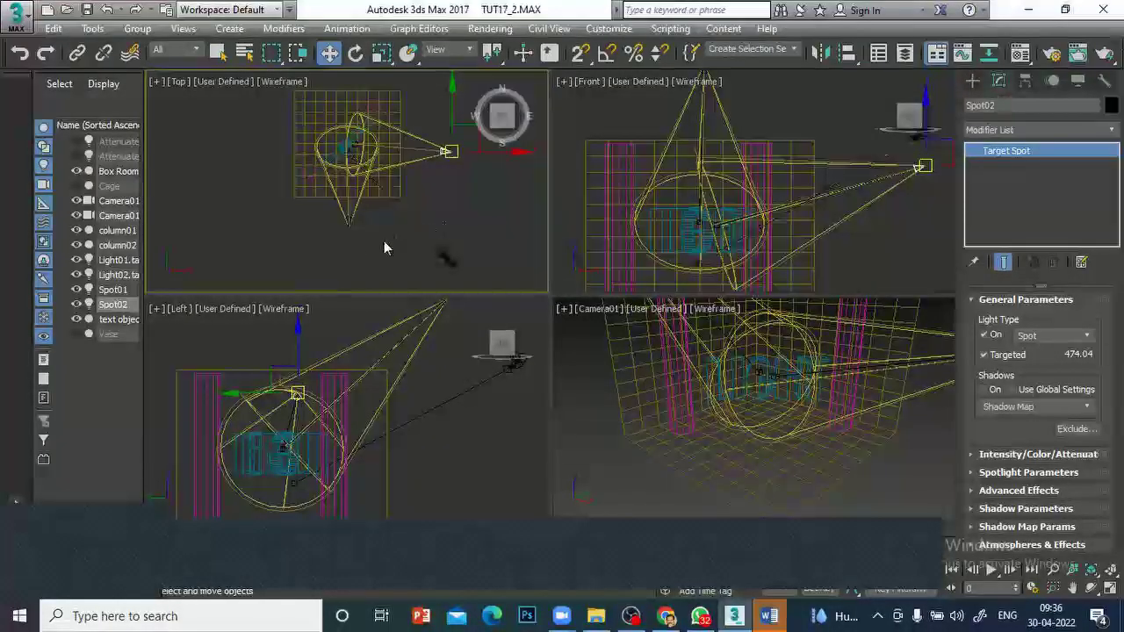
key("ctrl+z")
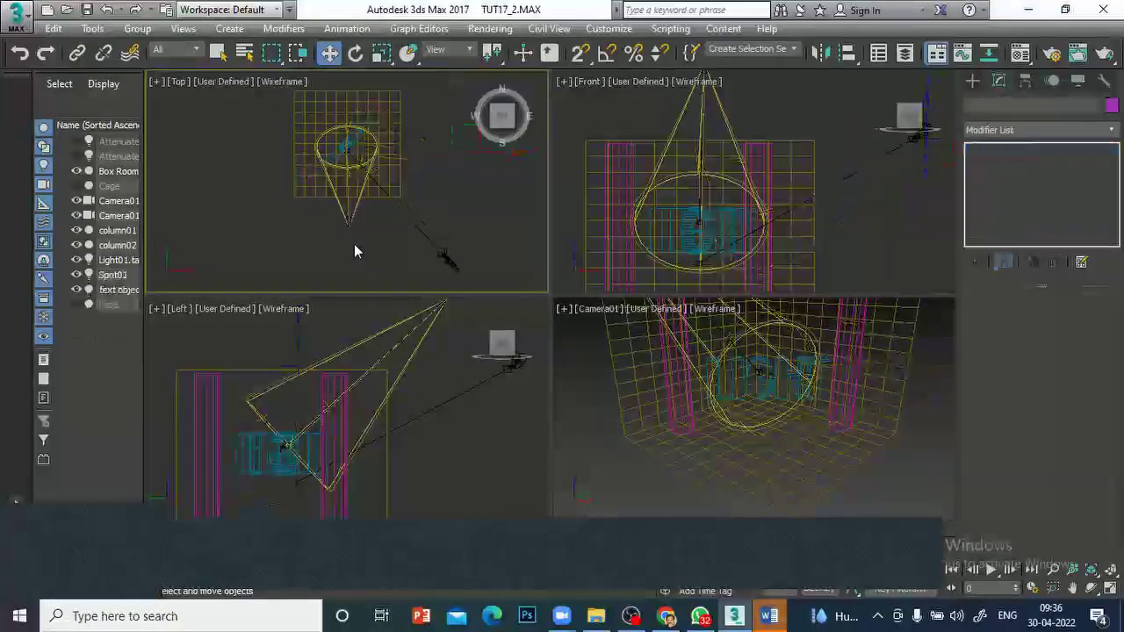
key("ctrl+z")
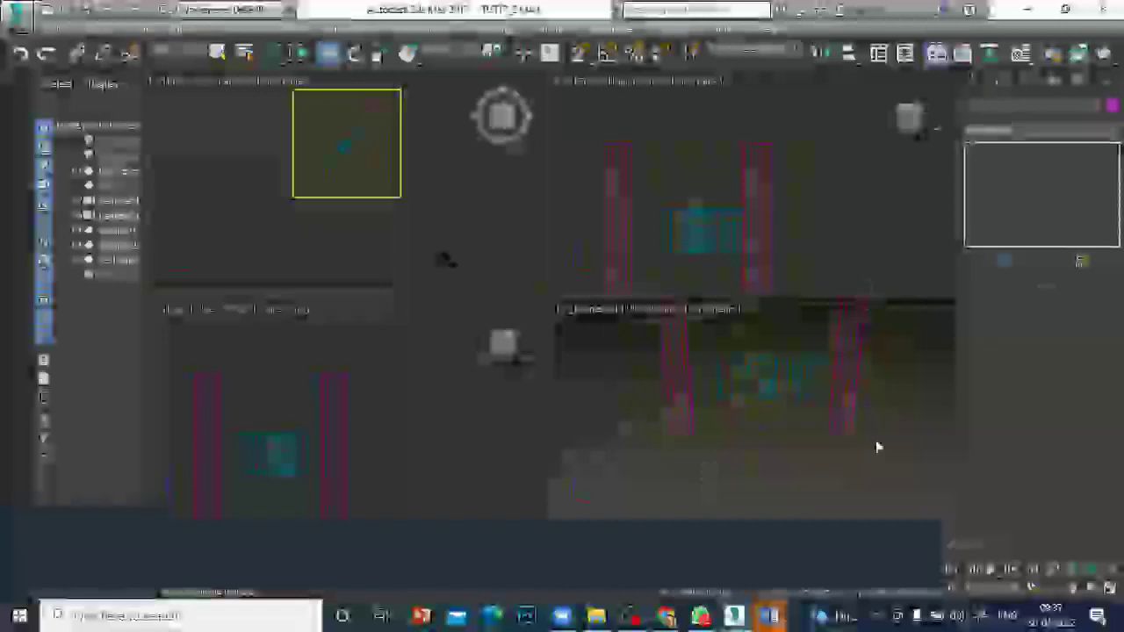
Render the room through Camera01 without spotlights and close the rendered frame
left_click(599, 467)
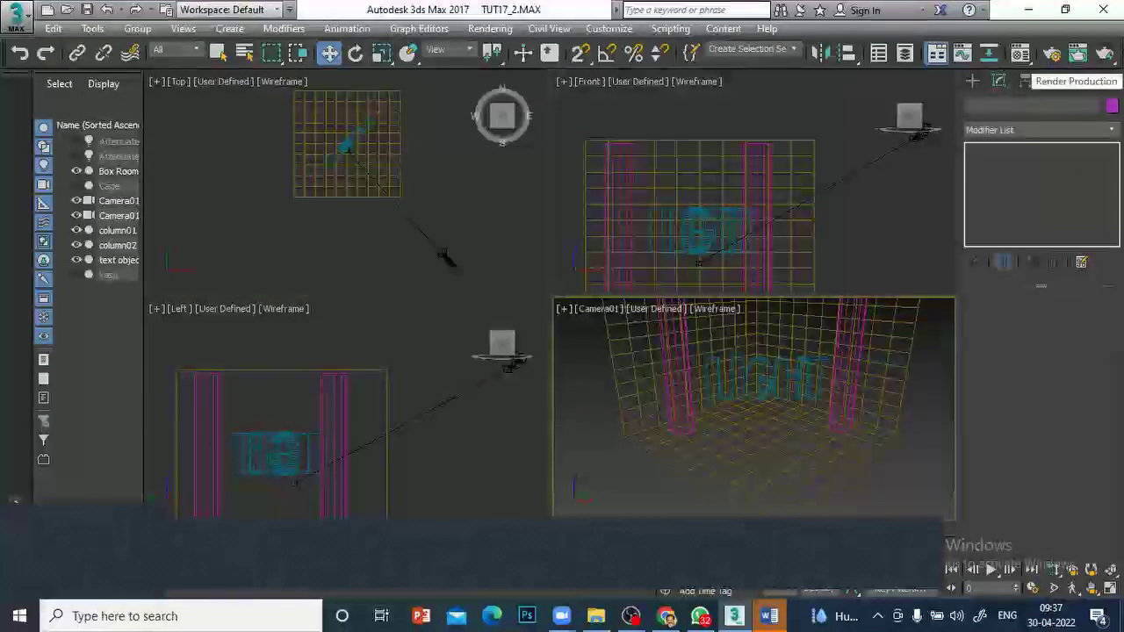
left_click(1079, 54)
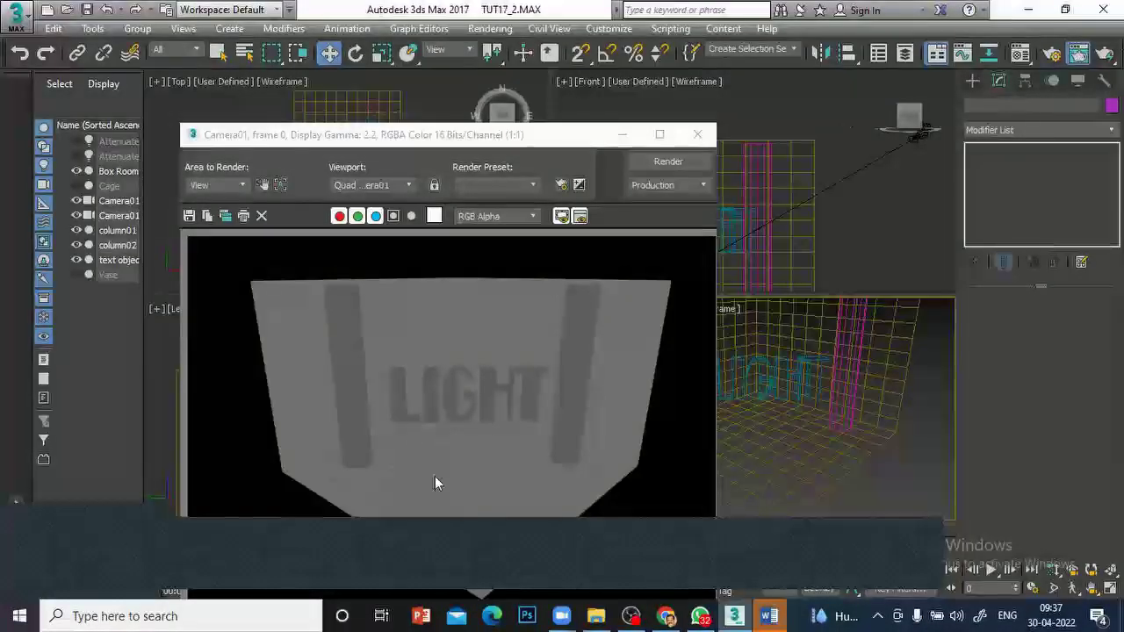
left_click(697, 136)
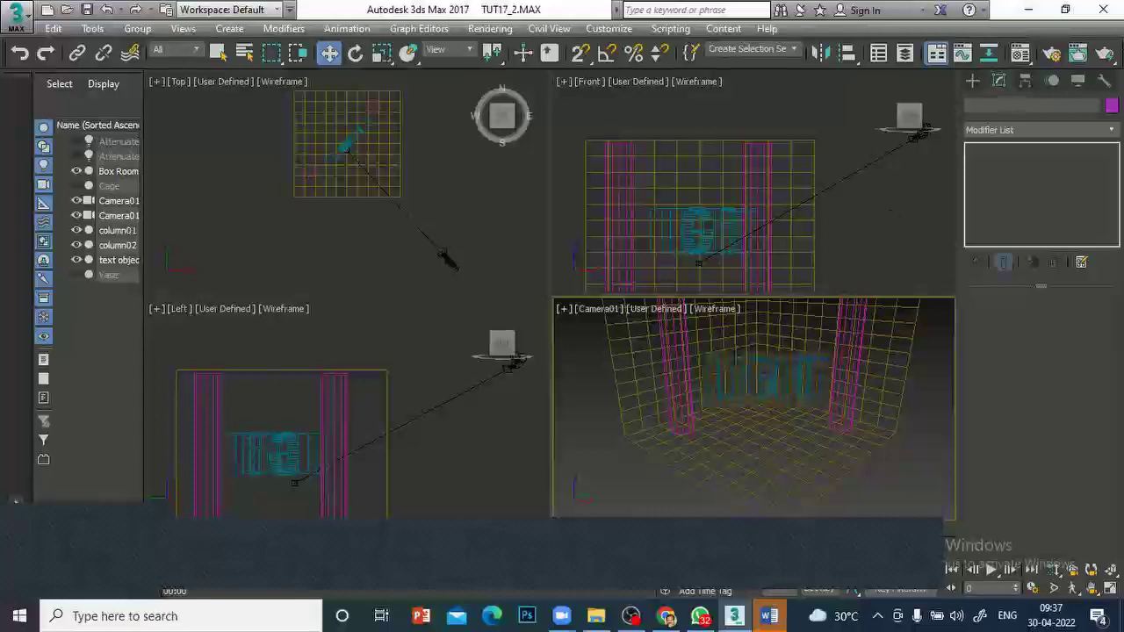
left_click(974, 83)
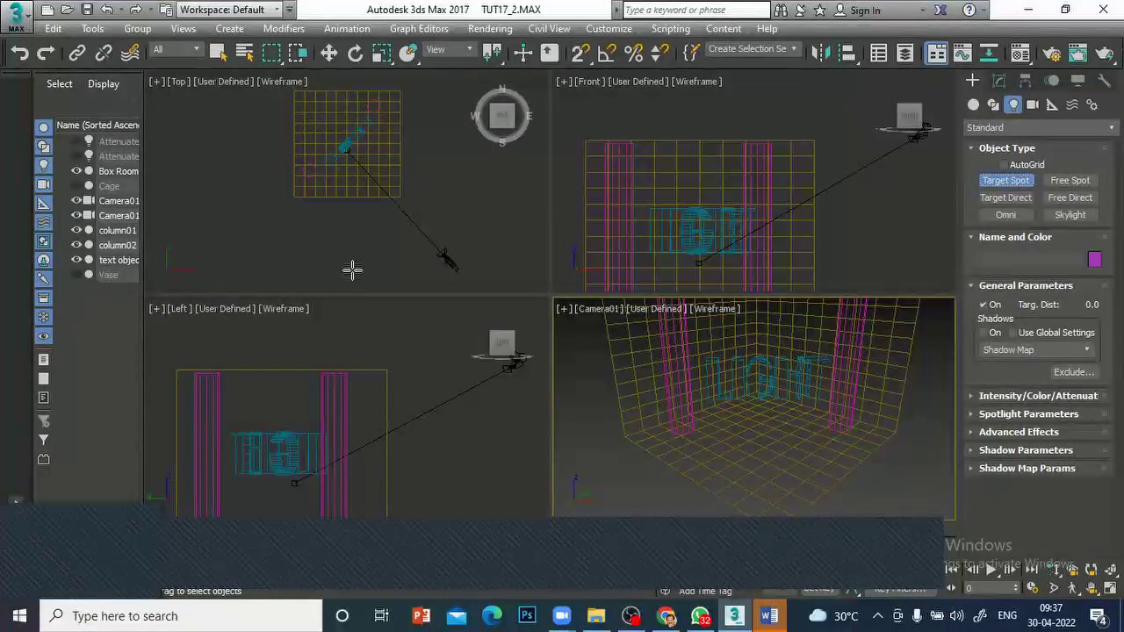
Place target spotlight Spot001 in the Top view, aim its target at the room centre, and test-render
left_click(352, 270)
left_click_drag(352, 271, 347, 107)
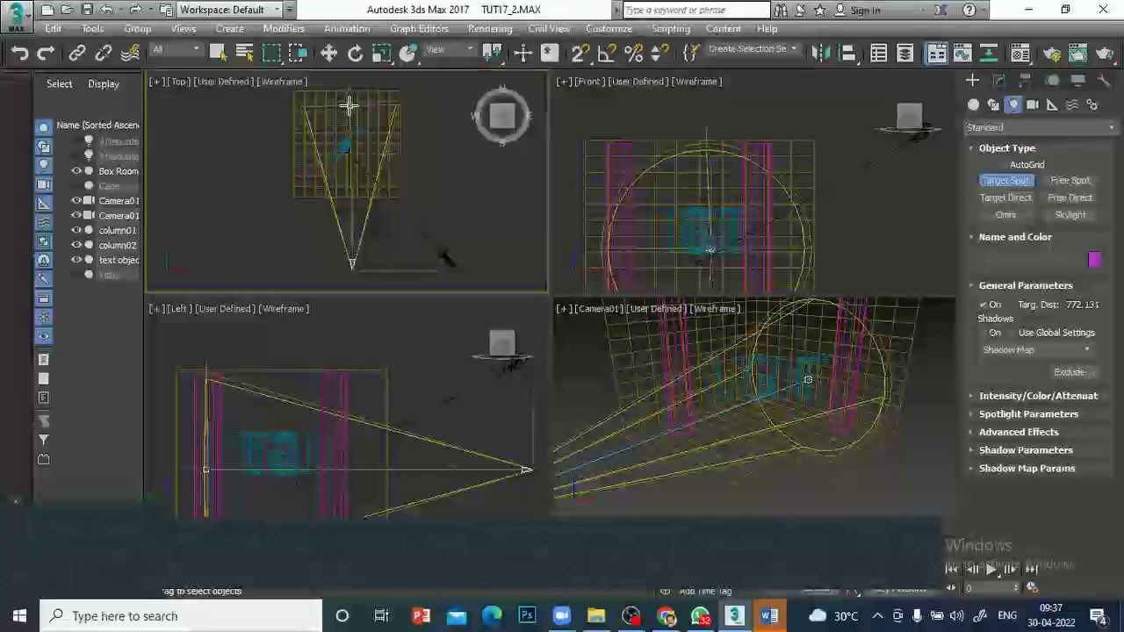
left_click_drag(349, 106, 349, 107)
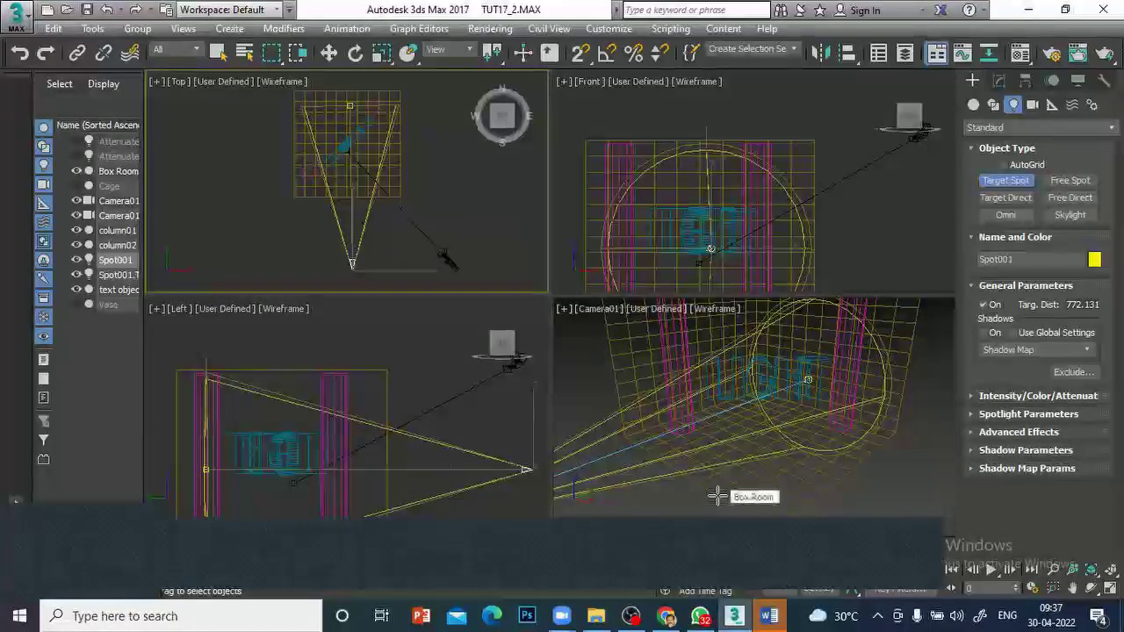
left_click_drag(711, 509, 637, 400)
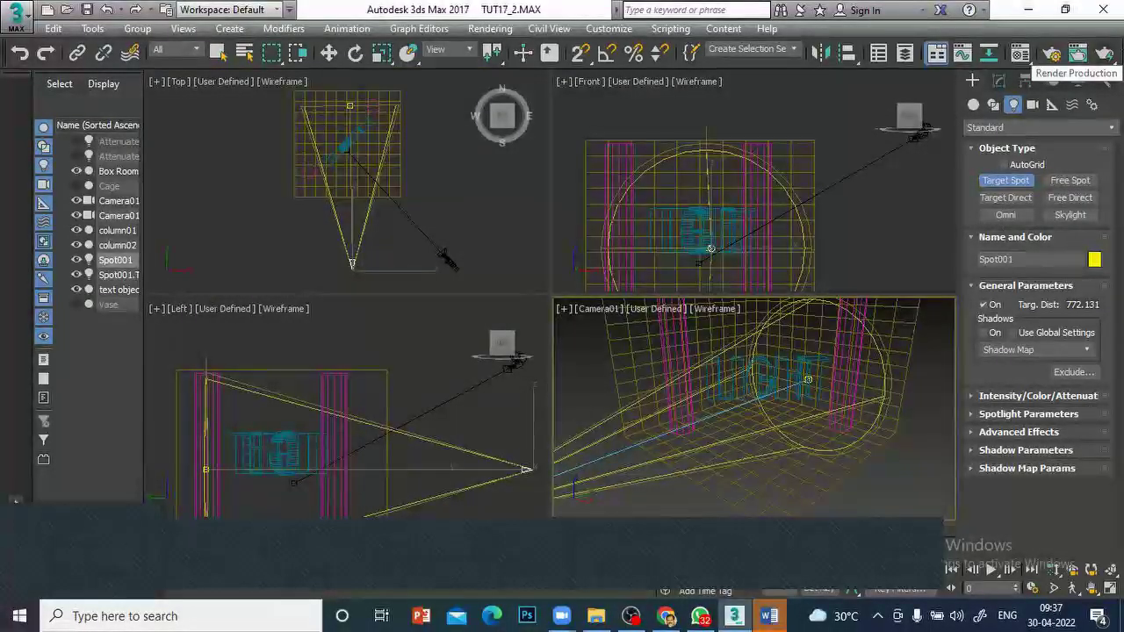
left_click(1079, 54)
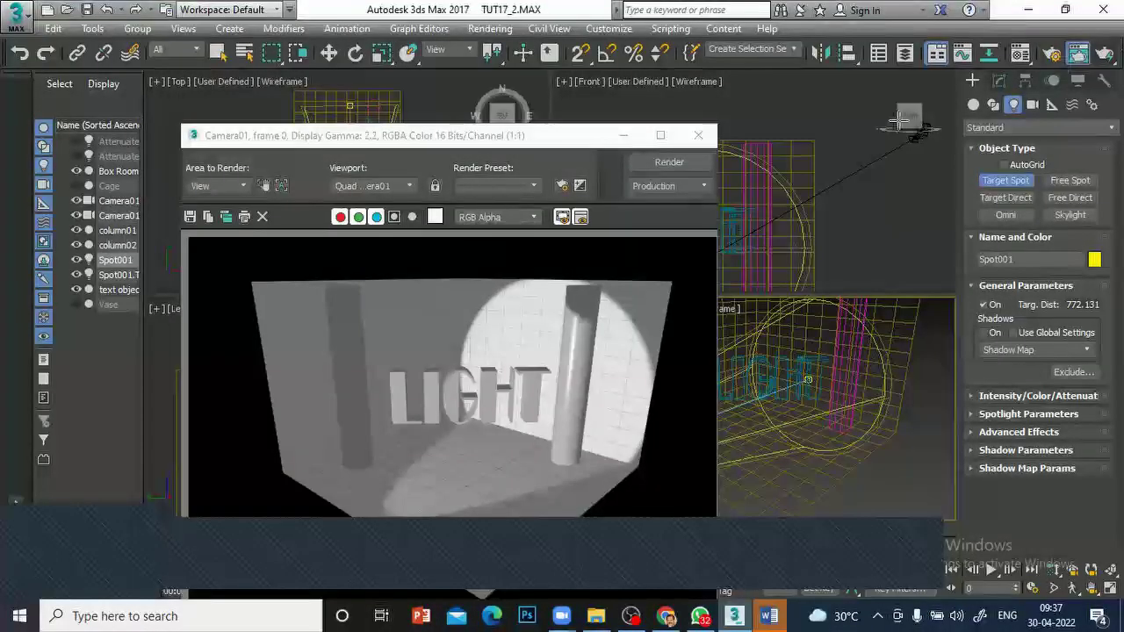
left_click(698, 135)
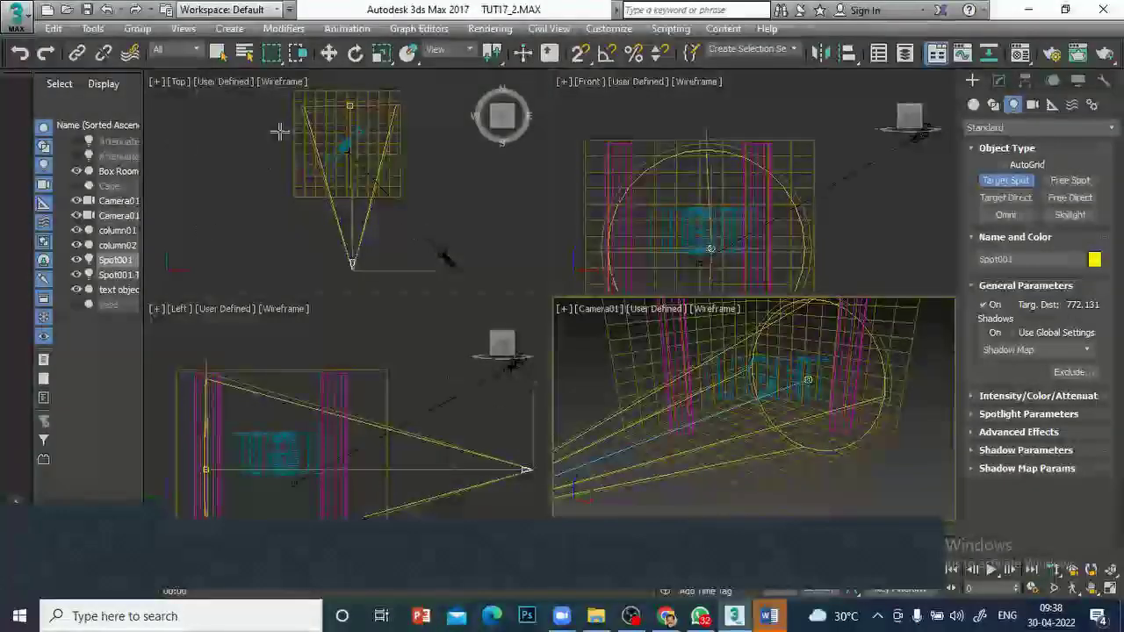
Move Spot001 higher above the room in the Left view and check it in a render
left_click(328, 53)
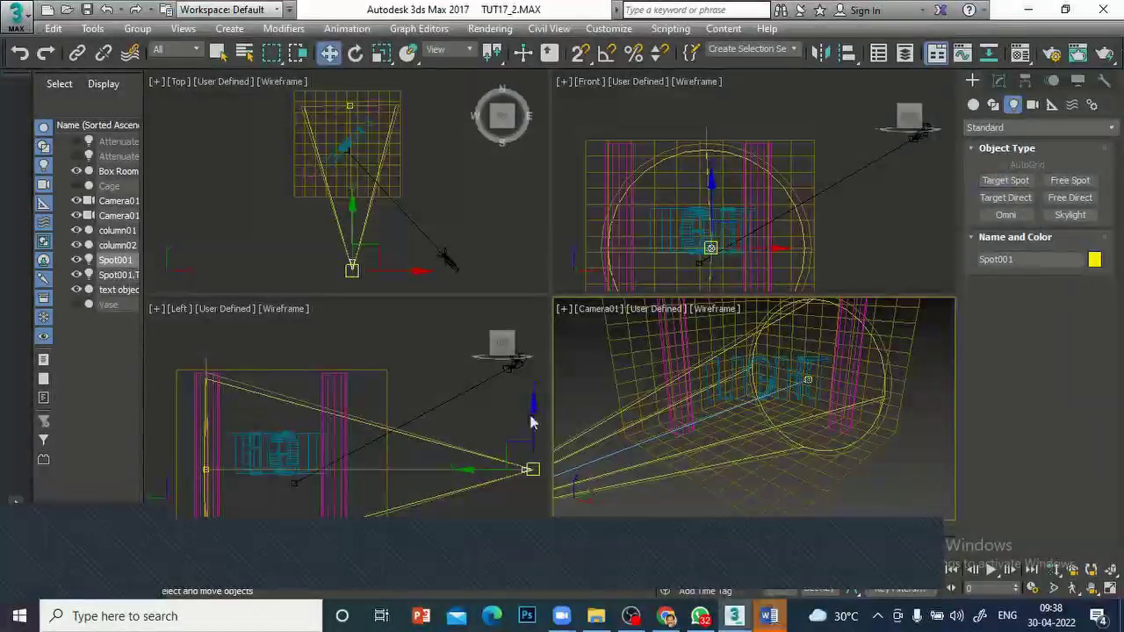
left_click_drag(534, 417, 519, 295)
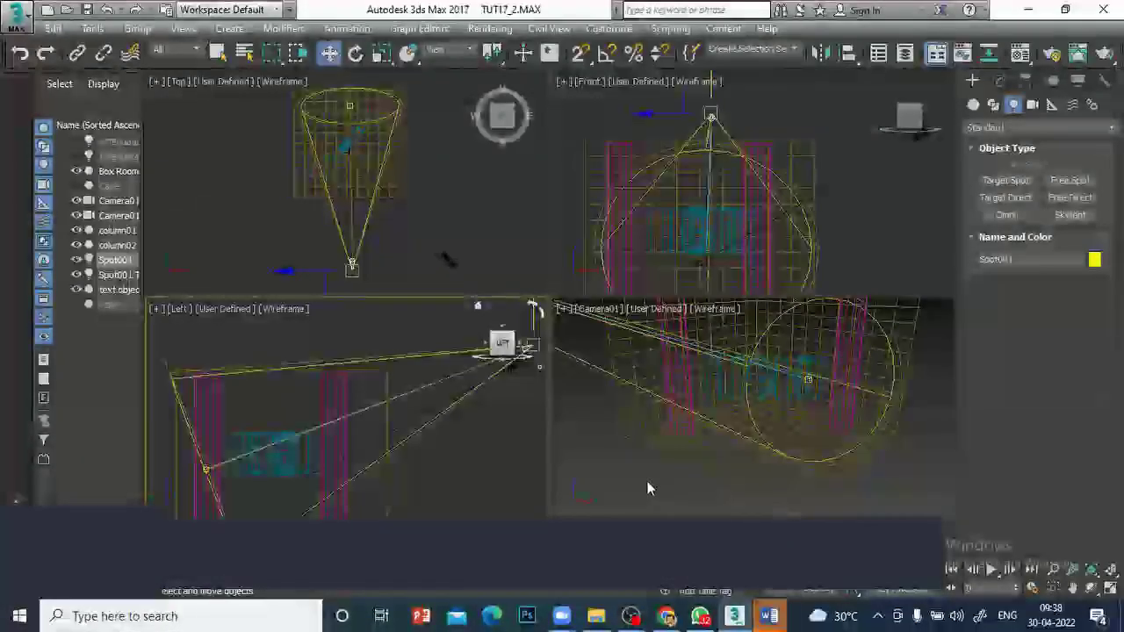
left_click(1079, 54)
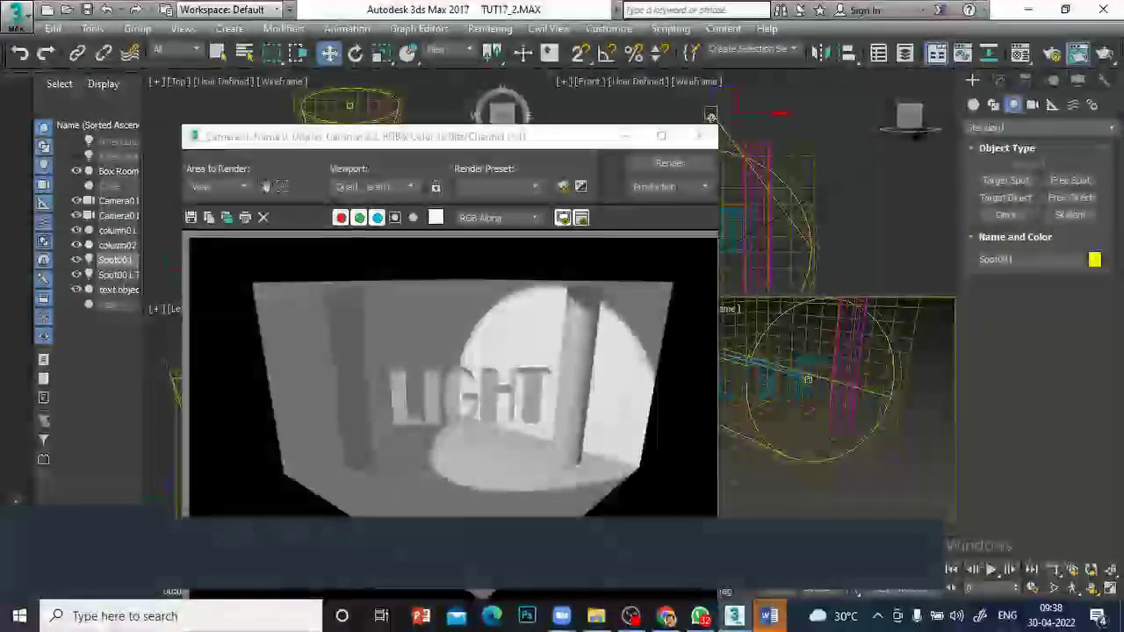
left_click(700, 137)
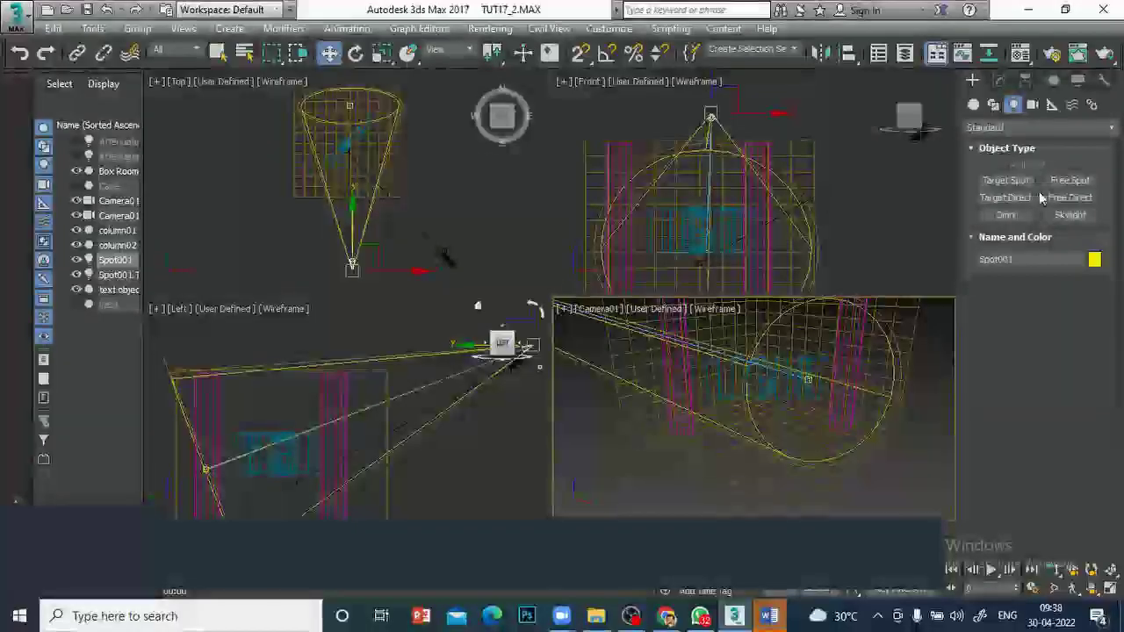
left_click(1006, 180)
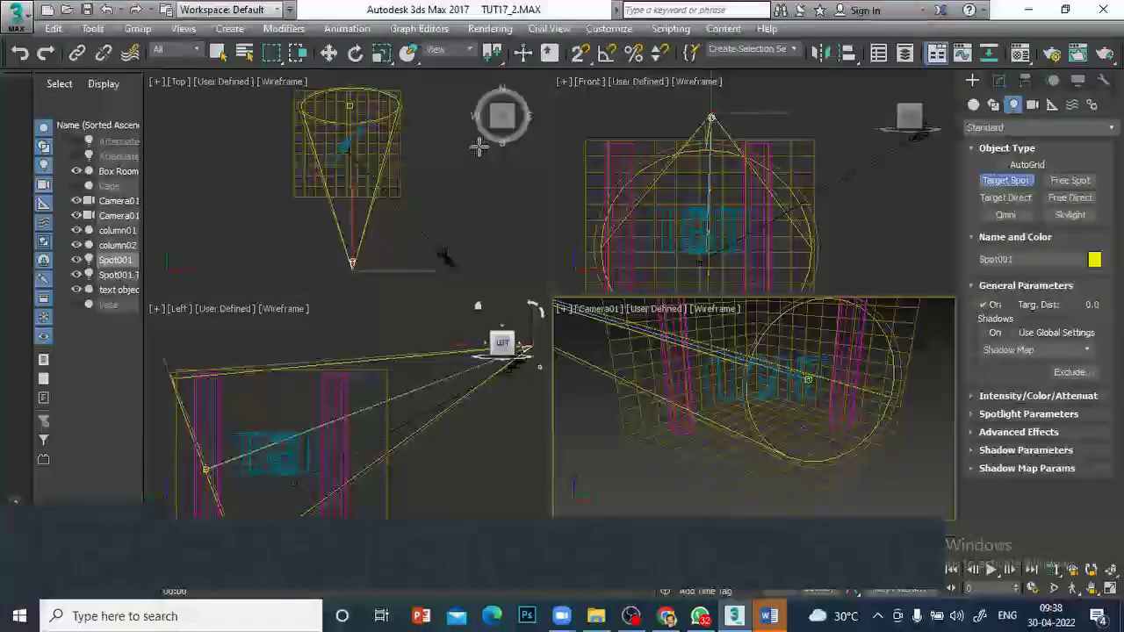
Drag out a second target spotlight, Spot002, from the side and test-render Camera01
left_click_drag(523, 150, 344, 141)
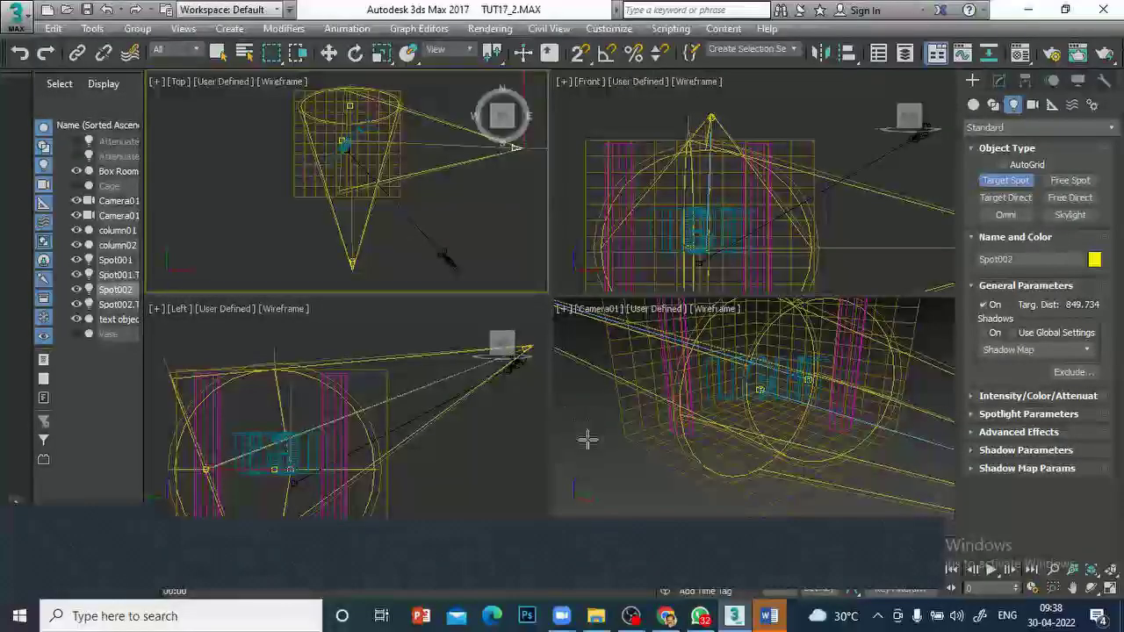
left_click(644, 421)
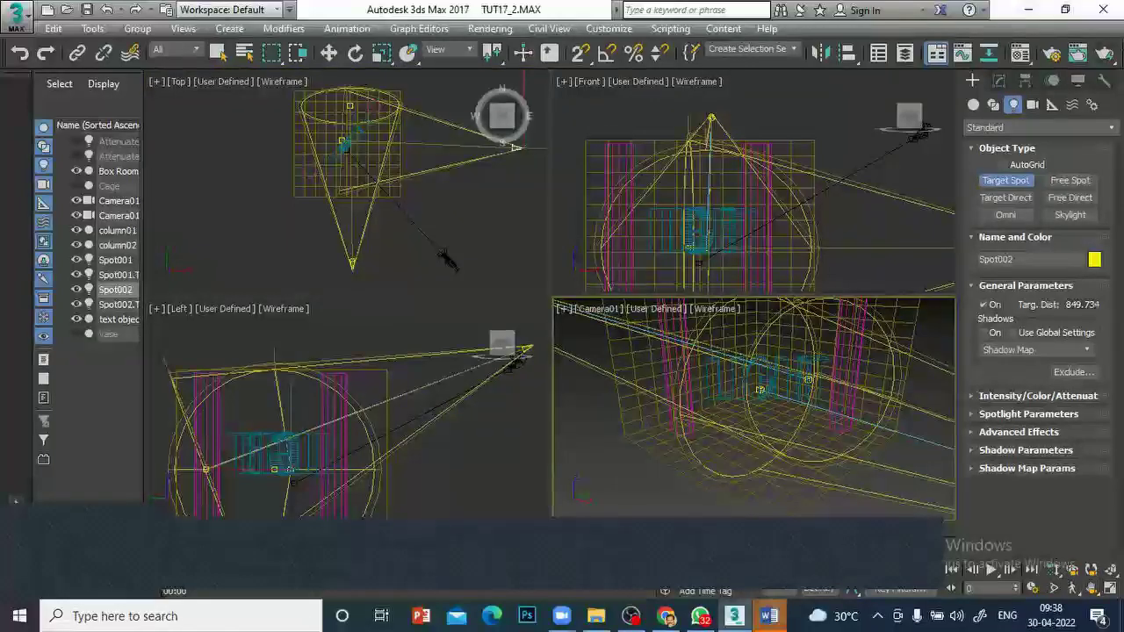
left_click(1105, 53)
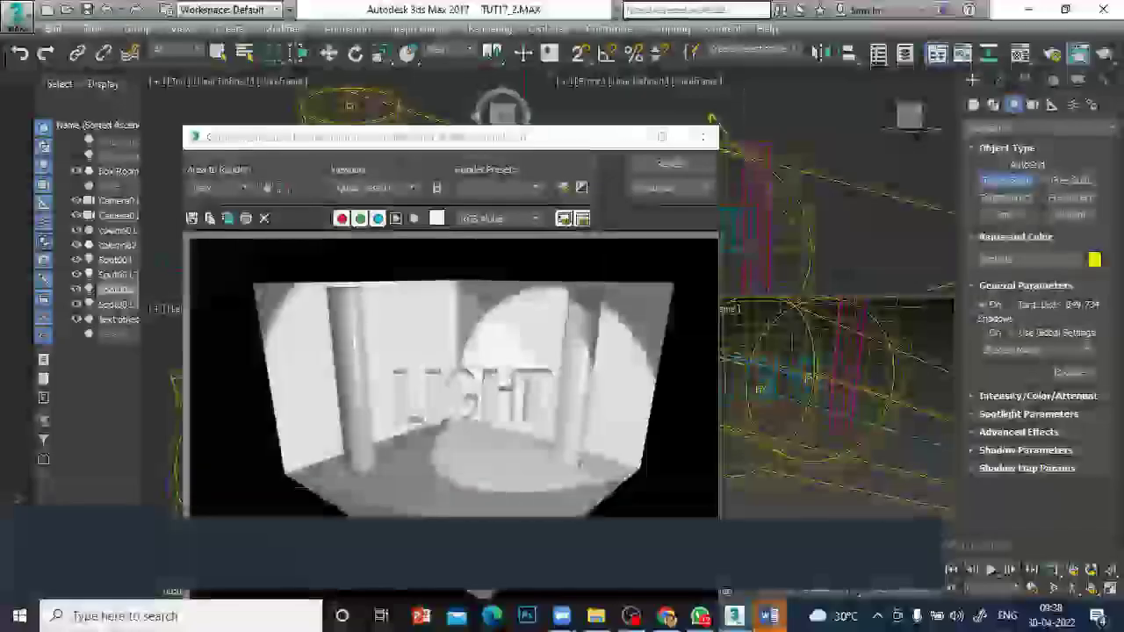
left_click(699, 139)
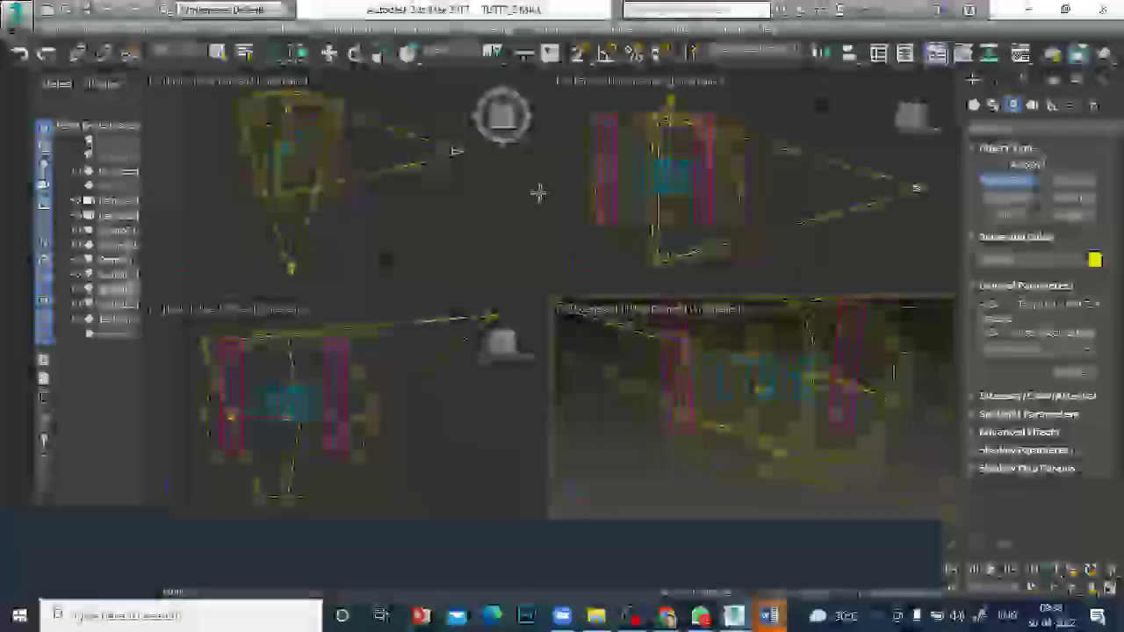
left_click_drag(927, 182, 921, 185)
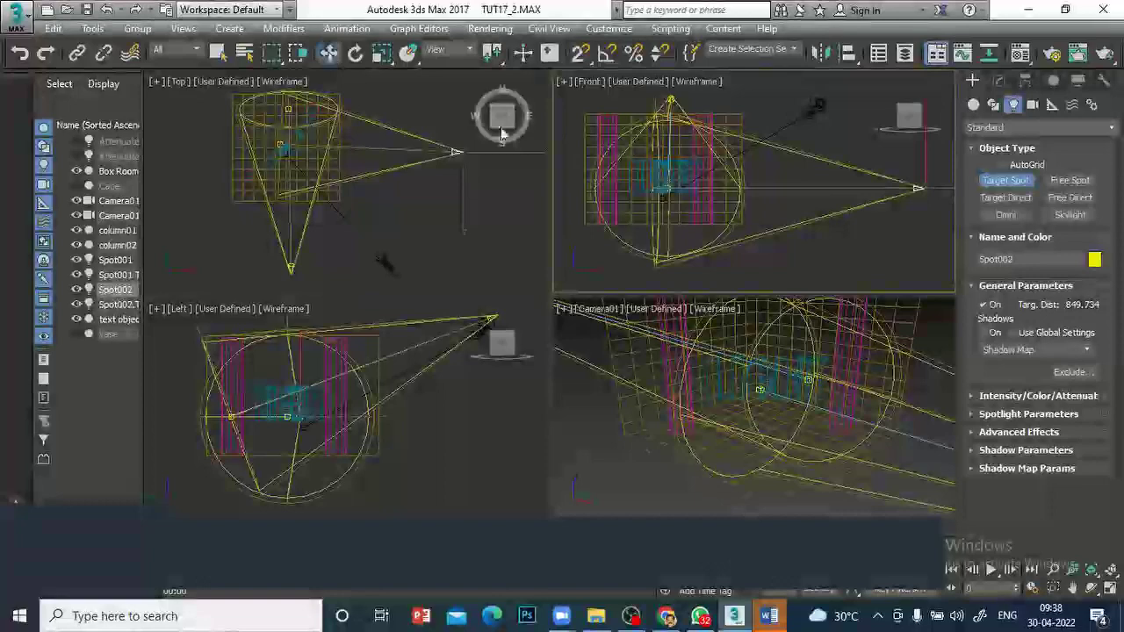
Raise Spot002 in the Front view and check it with a Shift+Q render
left_click(332, 54)
left_click_drag(923, 130, 918, 78)
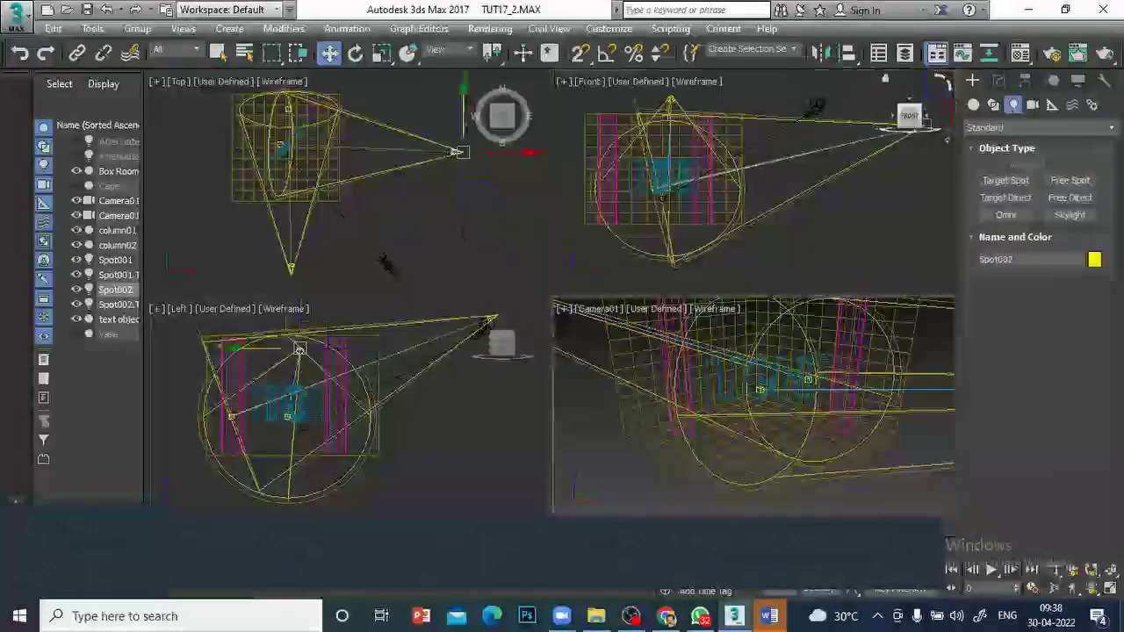
key("shift+q")
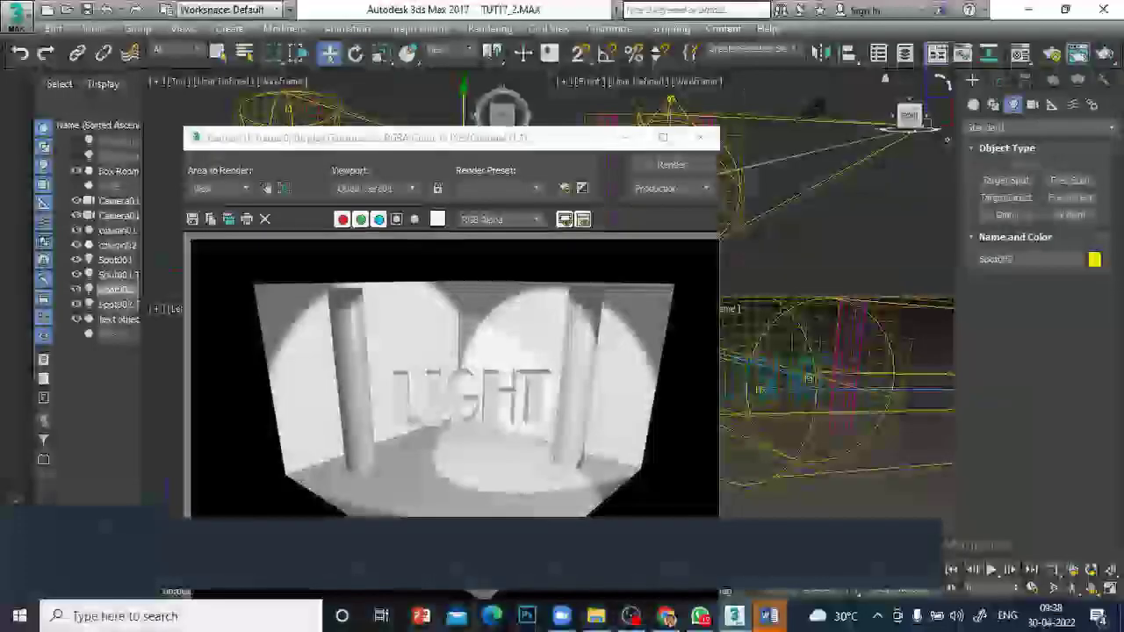
left_click(700, 137)
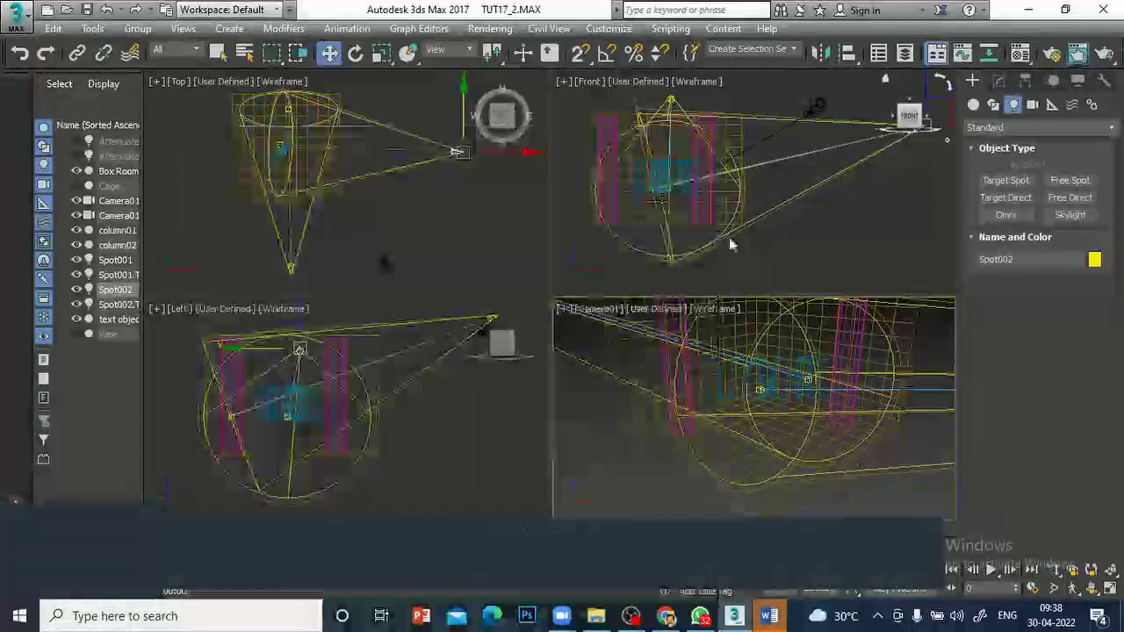
Reposition Spot002 and re-render the Camera01 view
left_click_drag(919, 142, 887, 161)
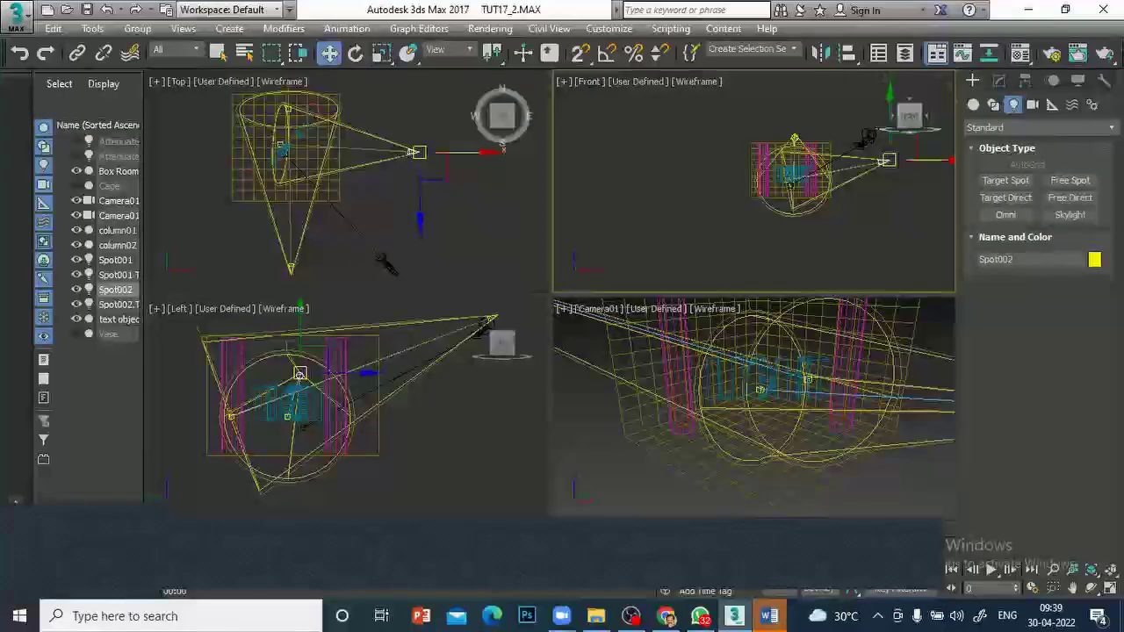
right_click(595, 474)
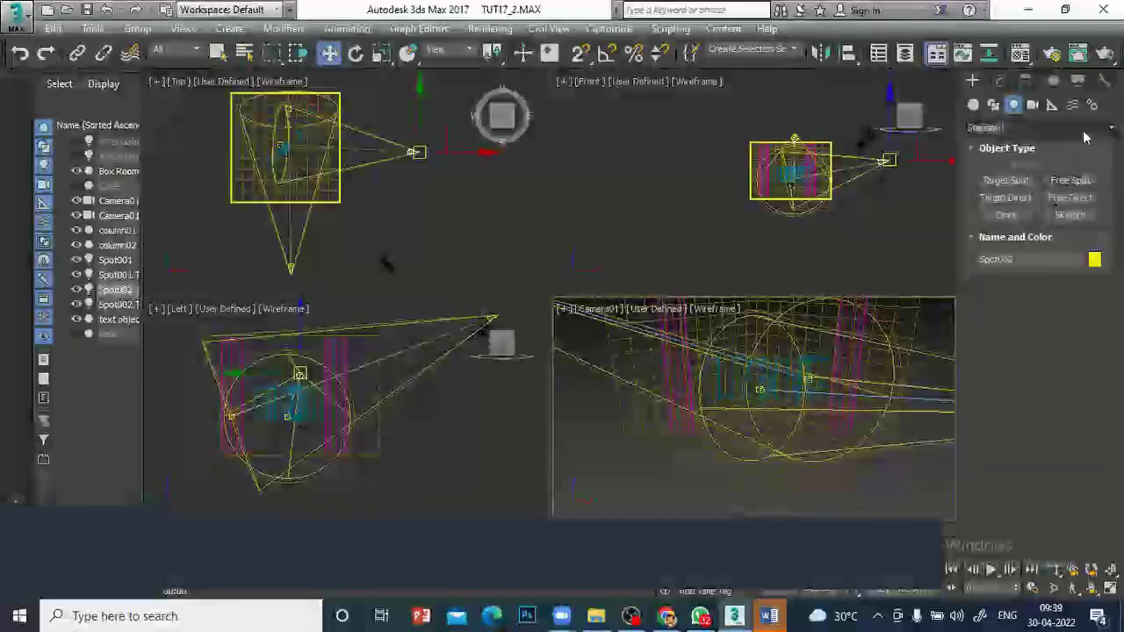
left_click(1106, 55)
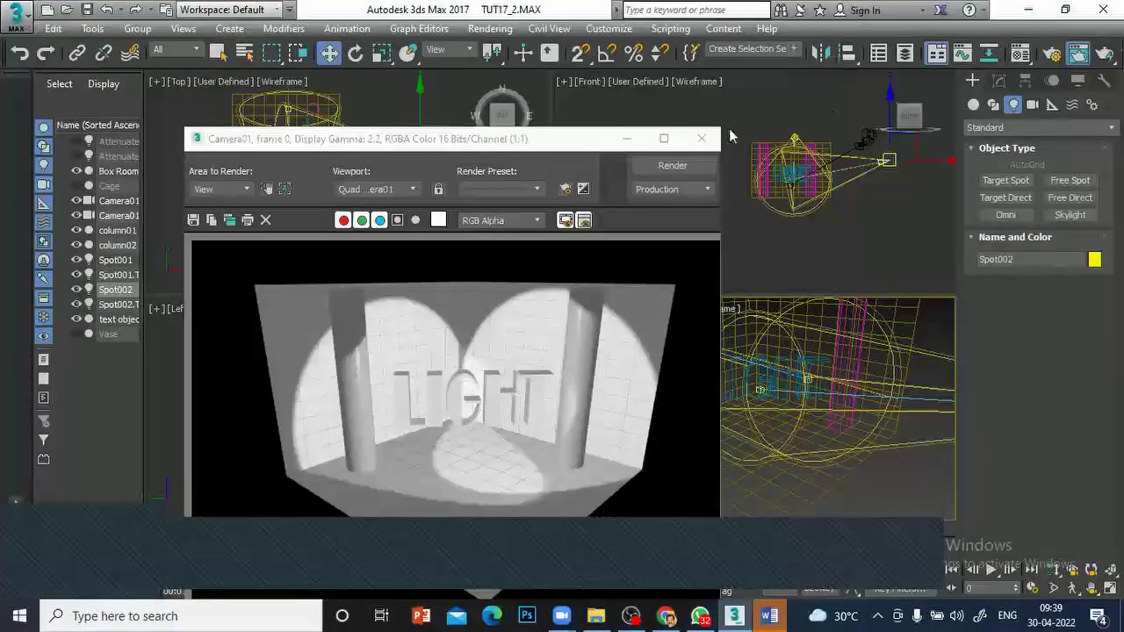
left_click(701, 141)
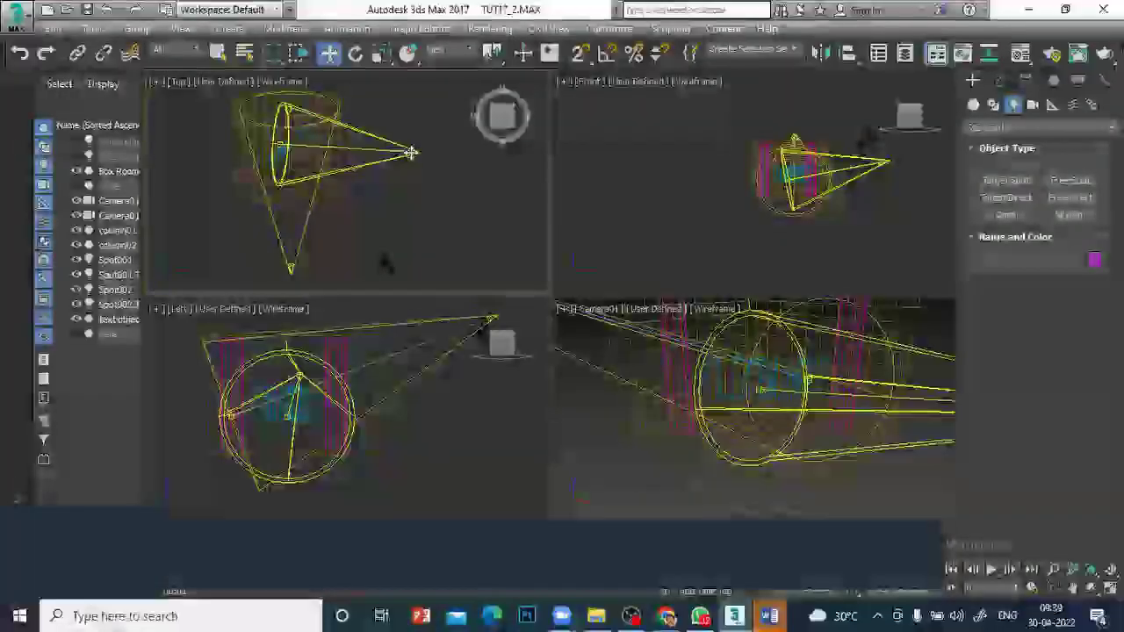
Move Spot002 lower in the Top view and shift Spot002.Target to re-aim its cone
left_click_drag(424, 106, 428, 117)
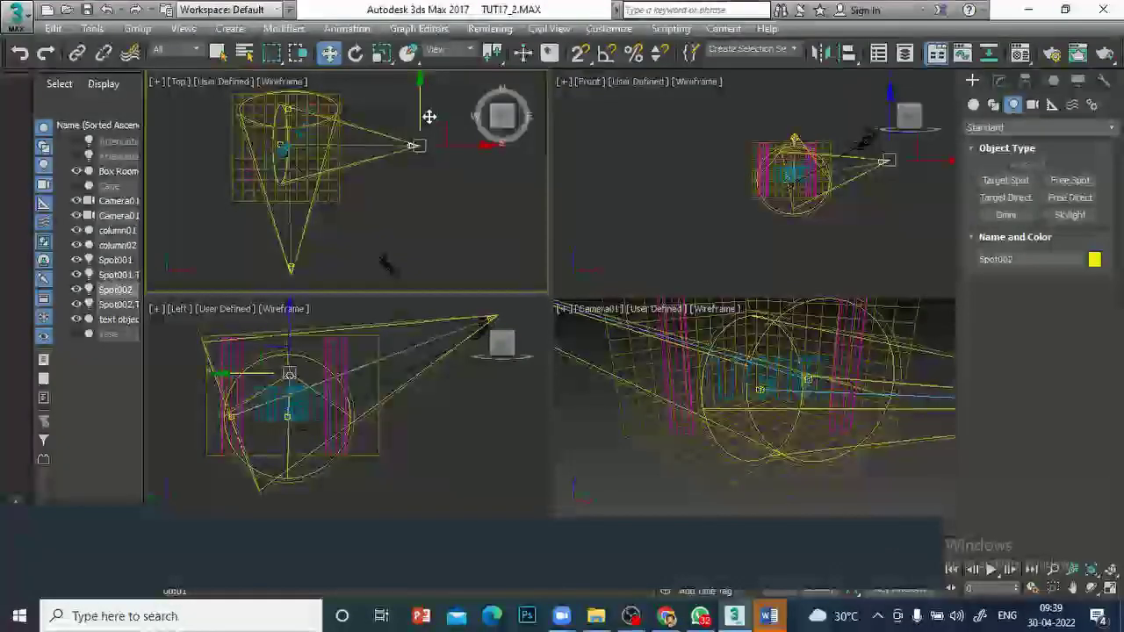
left_click(280, 143)
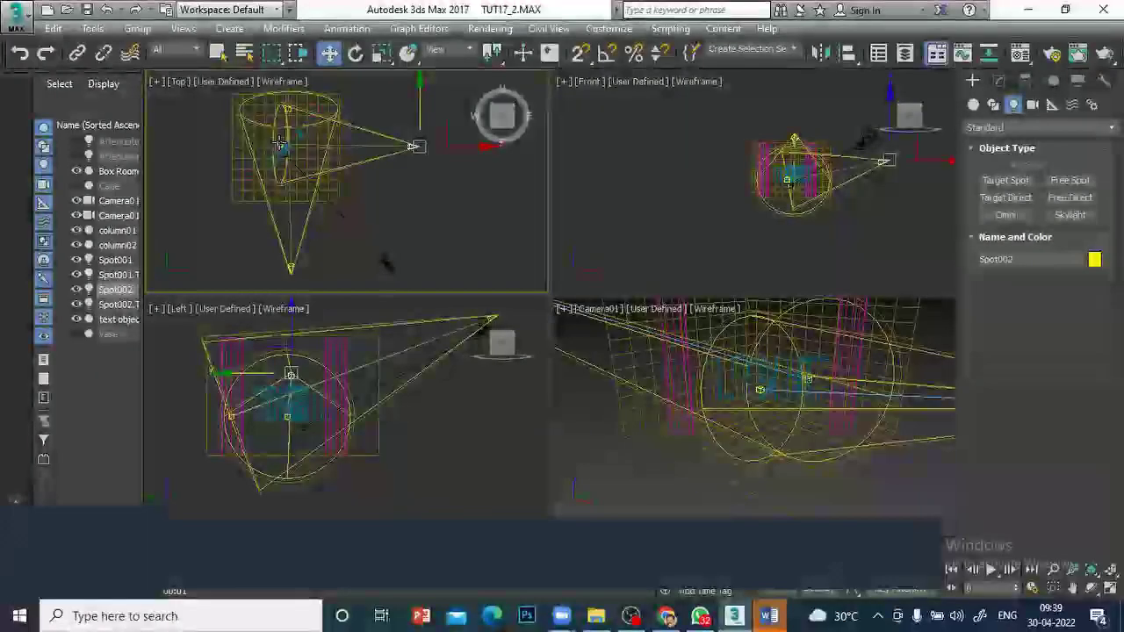
left_click_drag(334, 146, 347, 147)
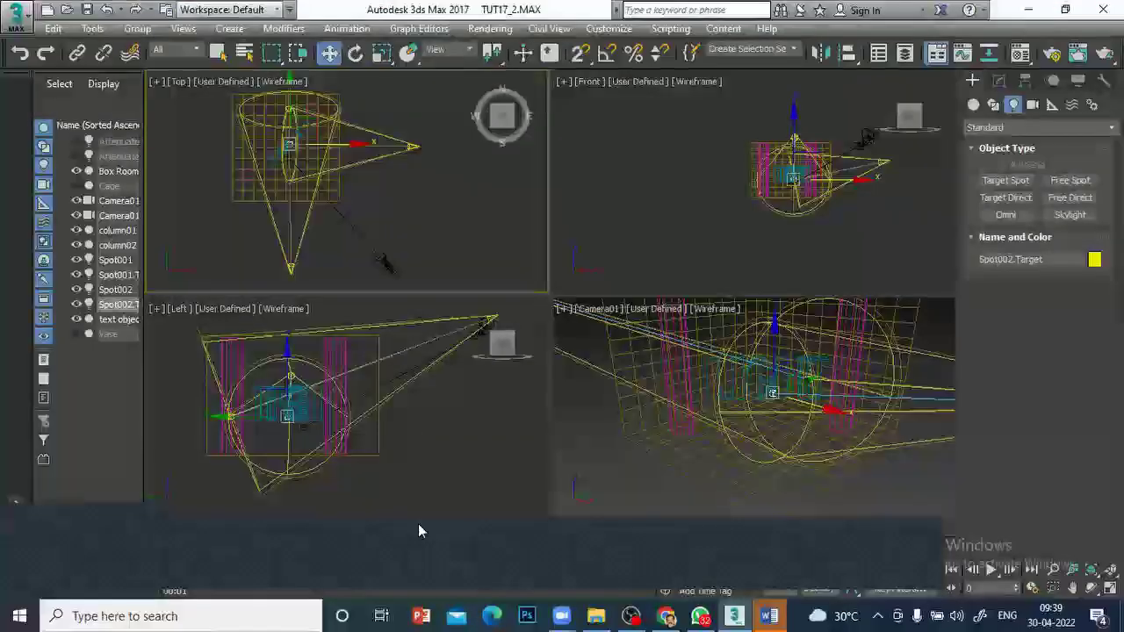
right_click(588, 467)
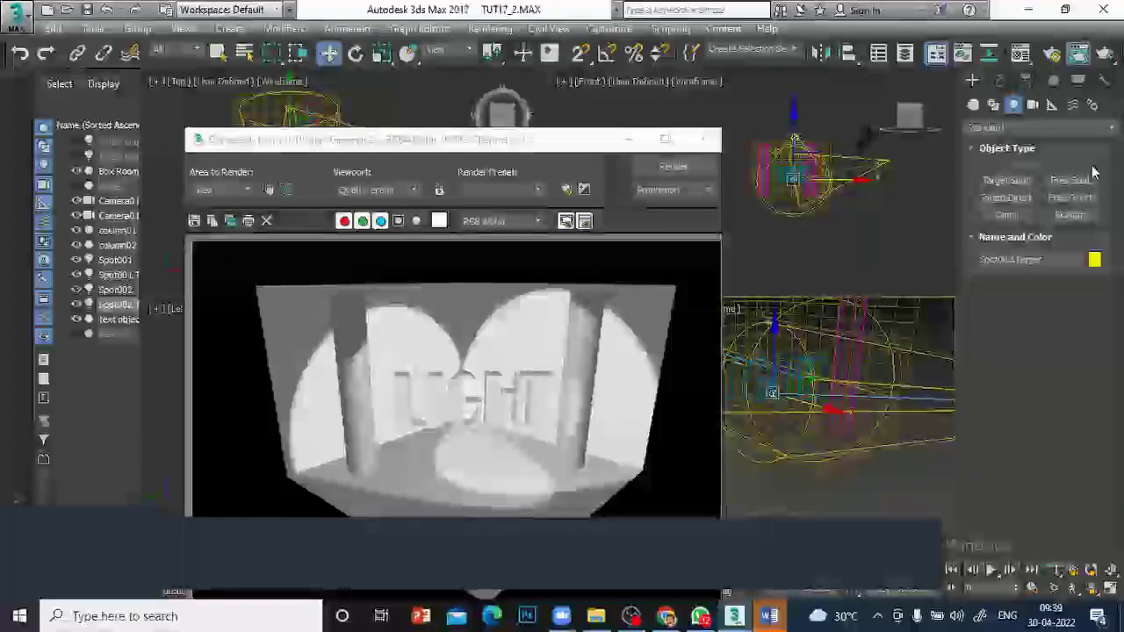
left_click(702, 138)
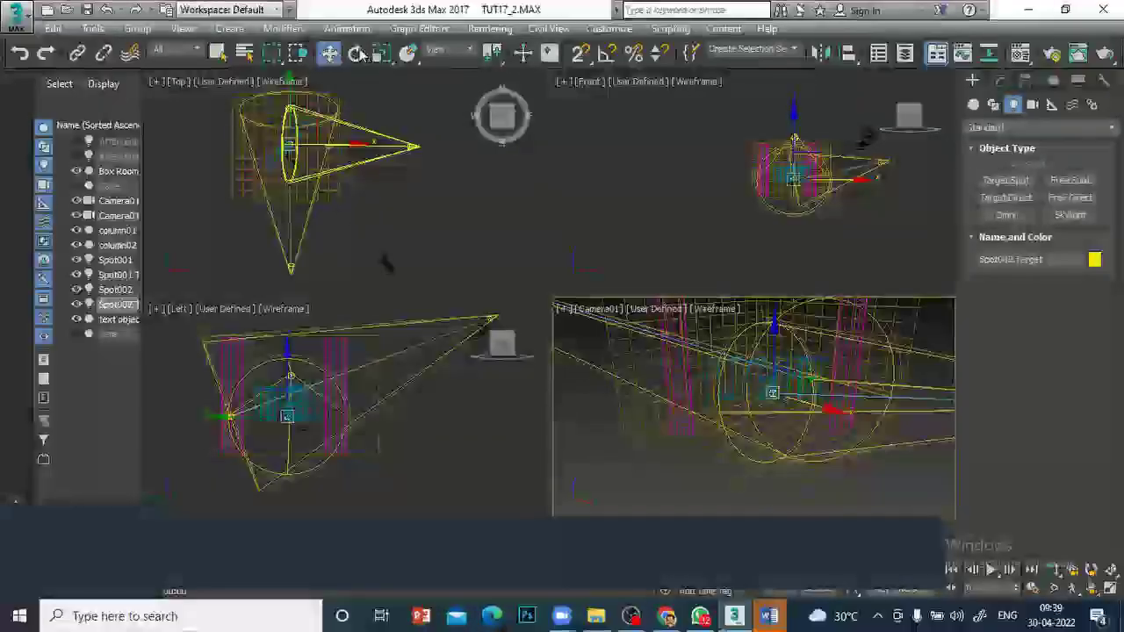
left_click(330, 52)
mouse_move(333, 139)
left_mouse_down()
mouse_move(356, 143)
mouse_move(314, 131)
left_mouse_up()
Widen the Scene Explorer list while selecting and deselecting the LIGHT text object
left_click(119, 319)
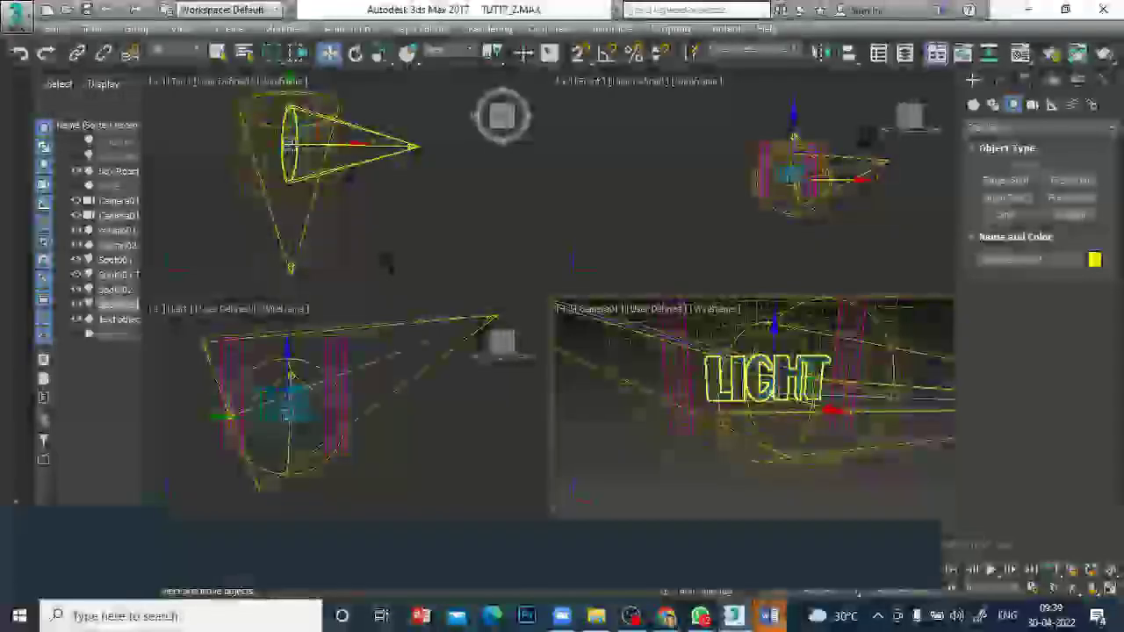
left_click(279, 140)
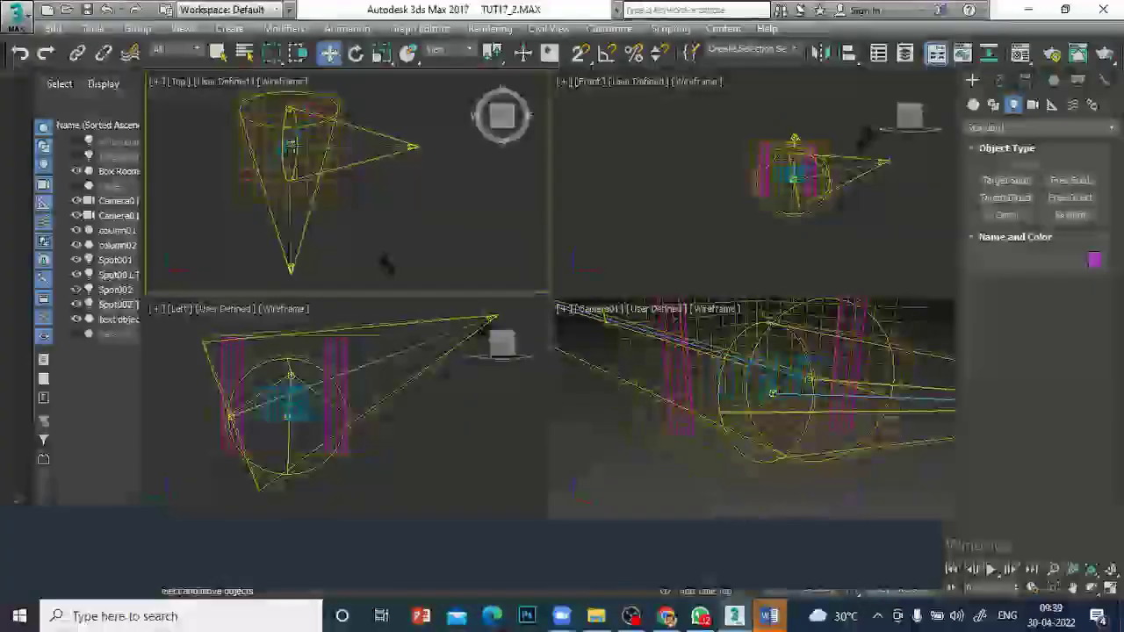
left_click(288, 145)
left_click(409, 210)
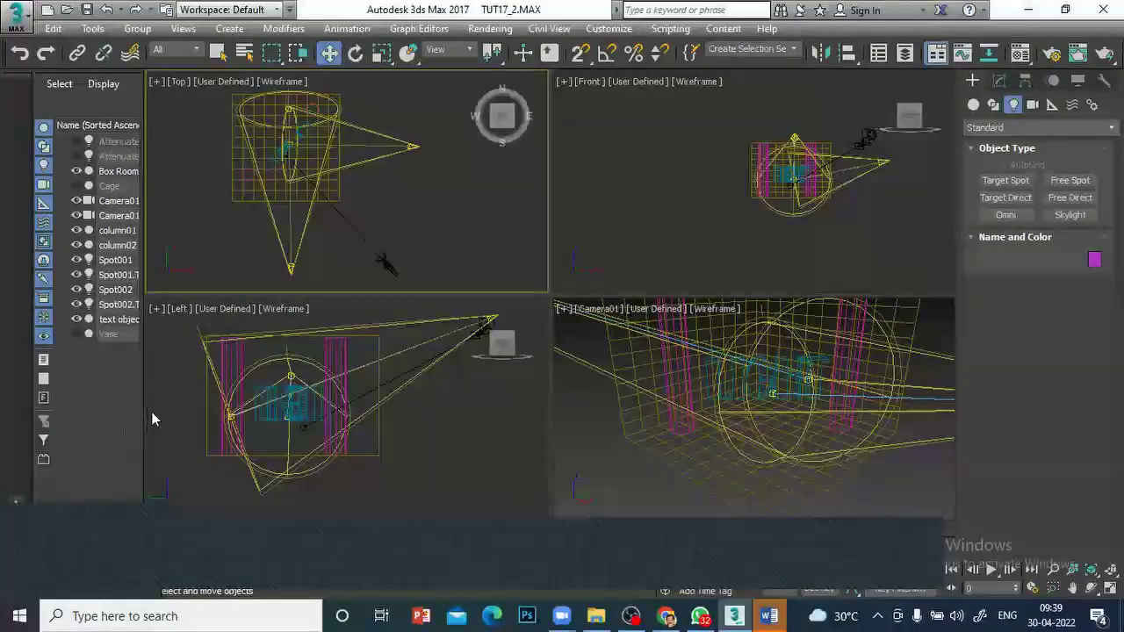
left_click_drag(143, 409, 212, 413)
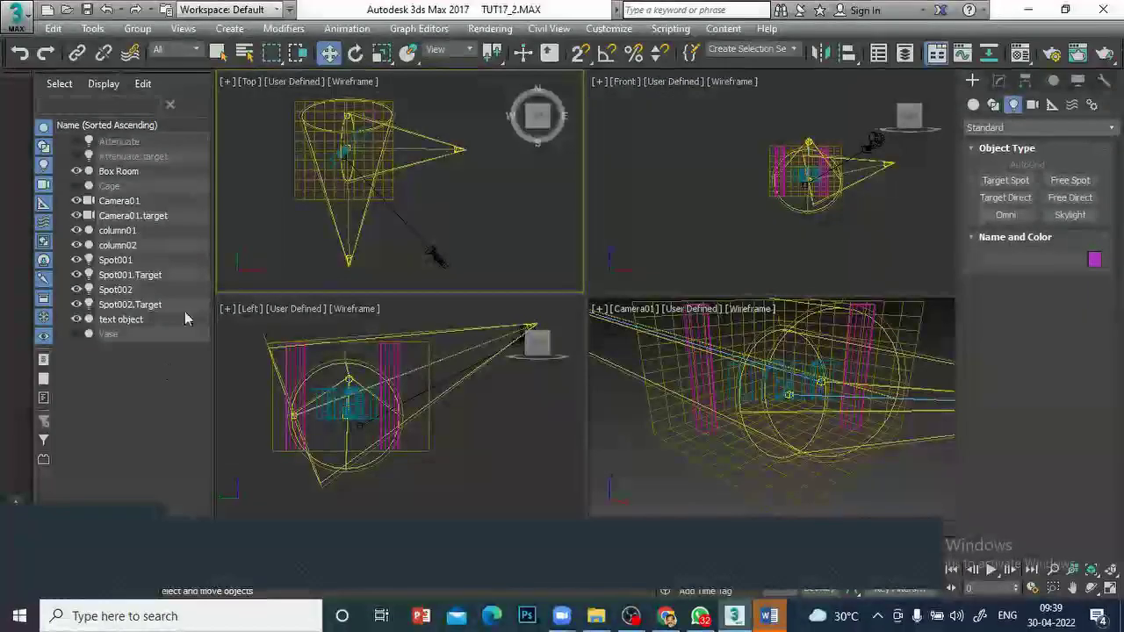
left_click(121, 318)
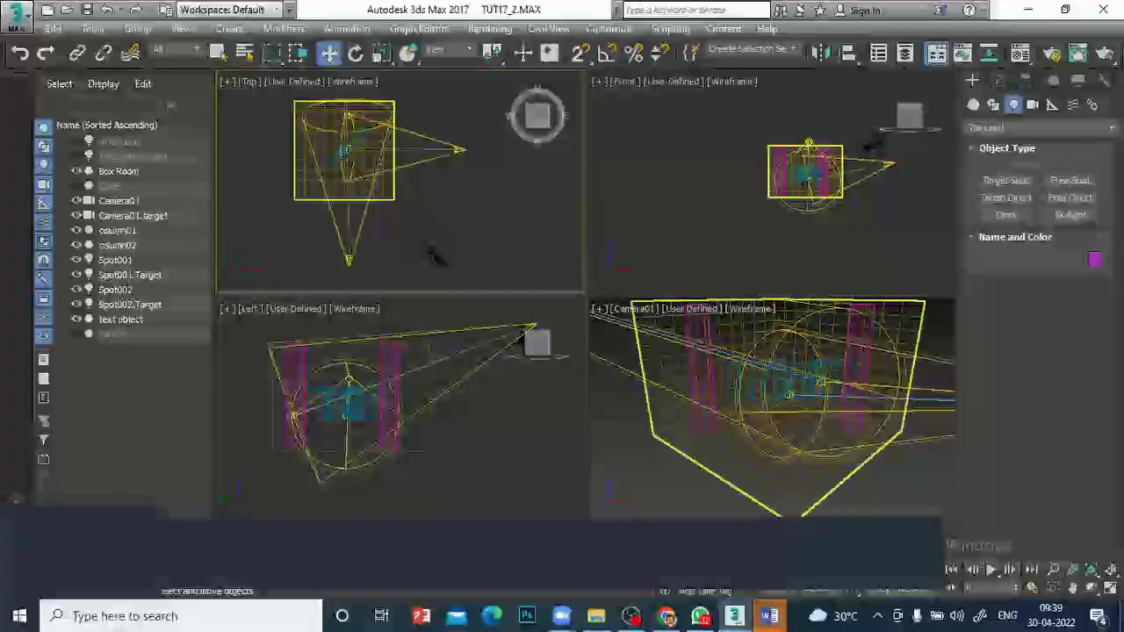
left_click(407, 191)
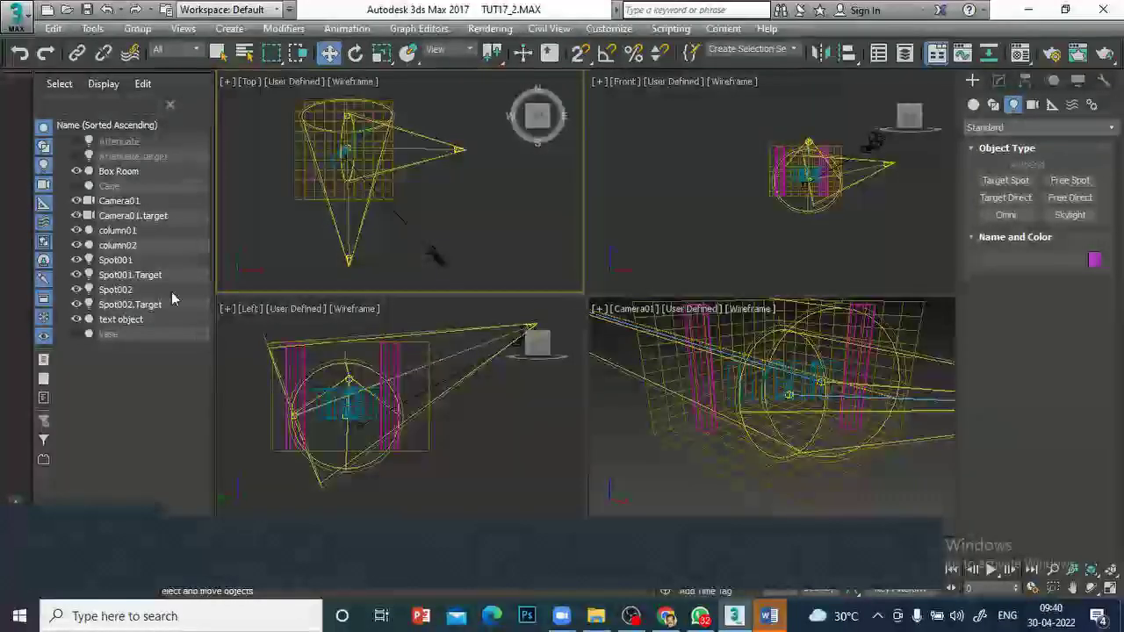
left_click(114, 320)
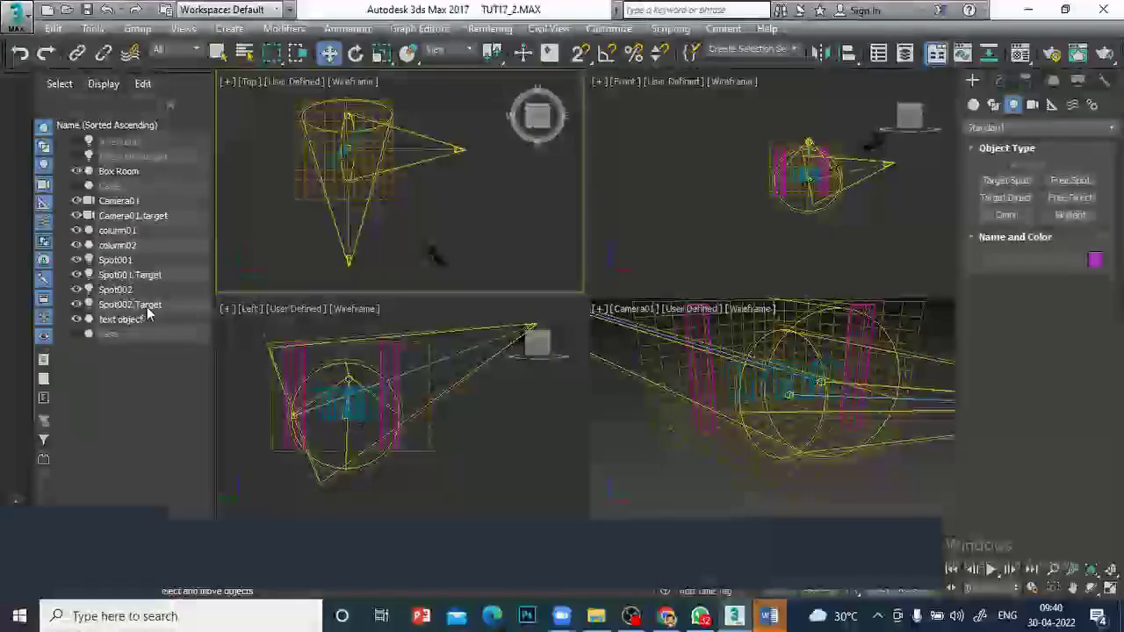
Move Spot002.Target right along X, check a Camera01 render, then raise Spot002 in the Front view
left_click(141, 305)
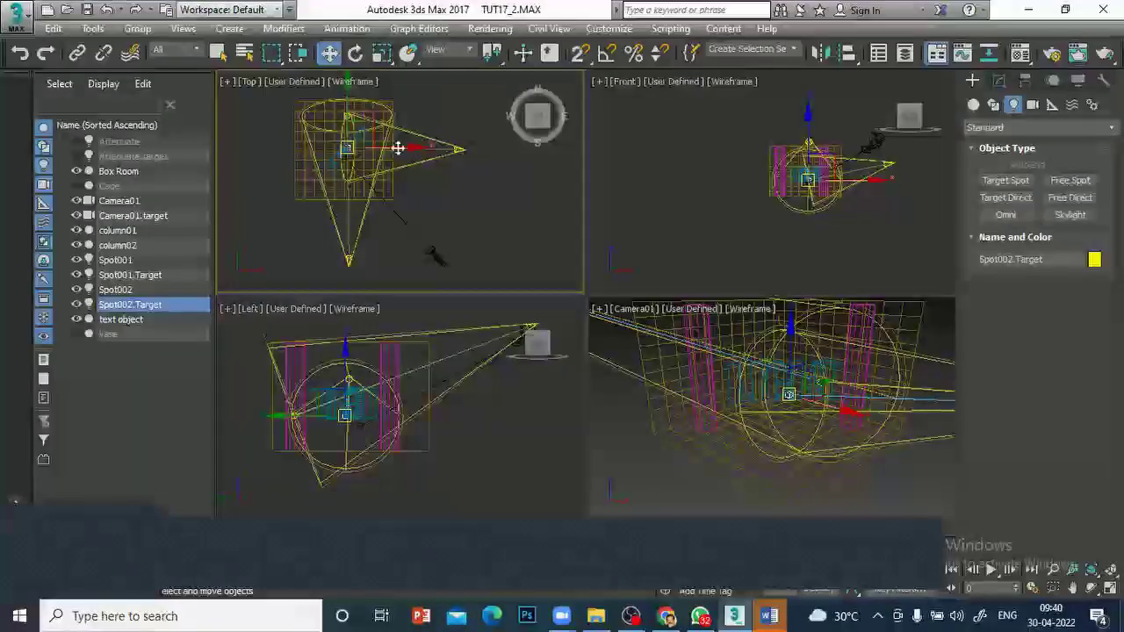
left_click_drag(402, 148, 405, 148)
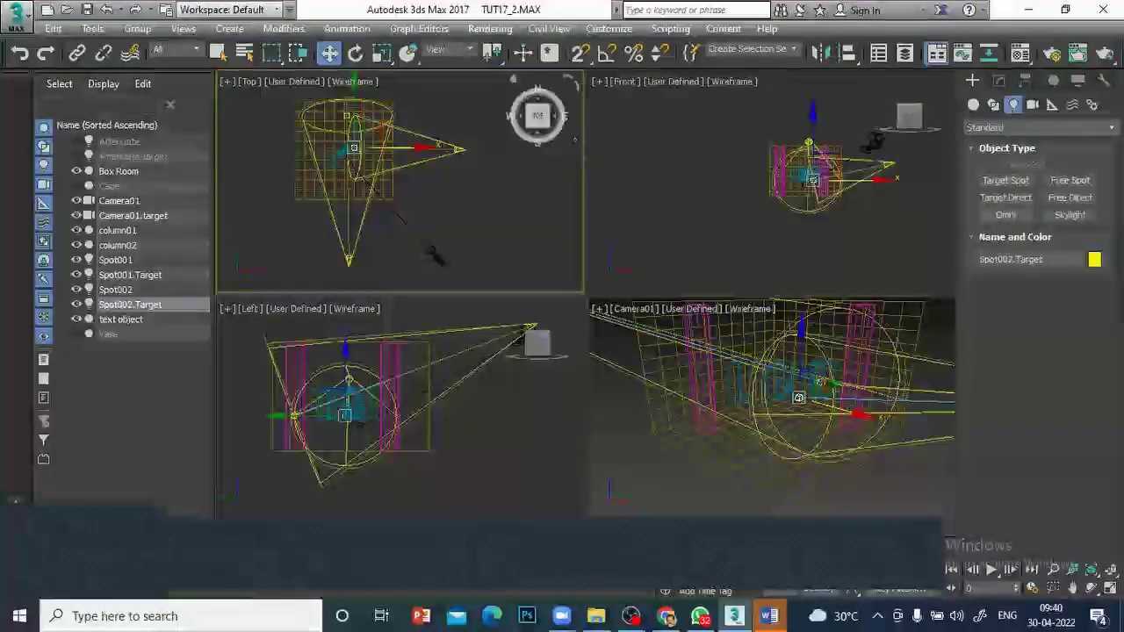
left_click(647, 463)
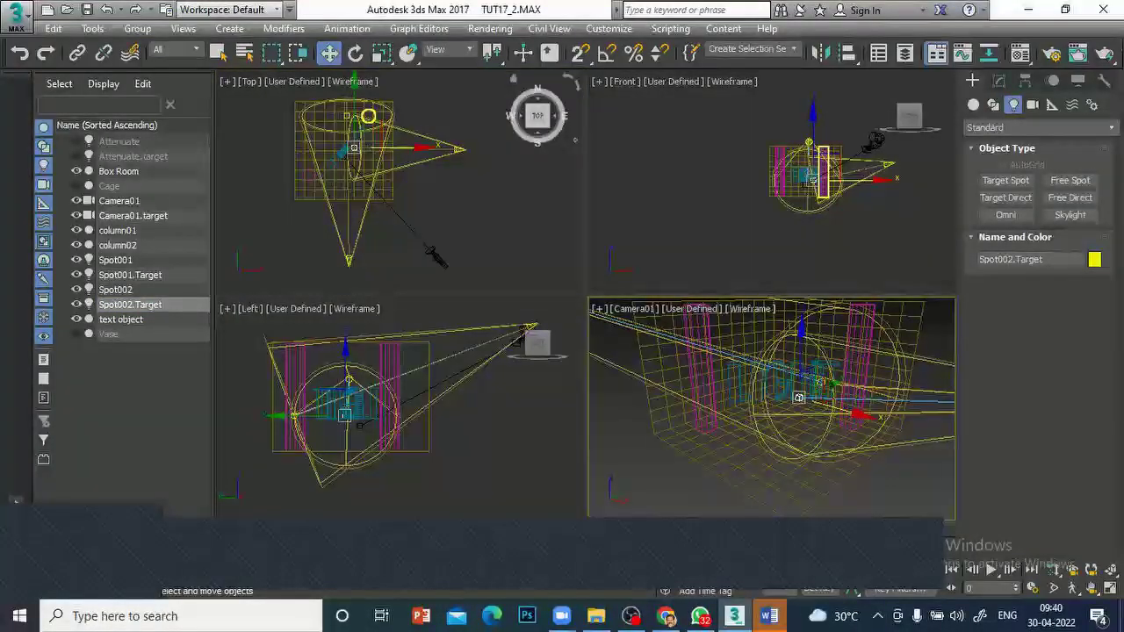
left_click(1105, 54)
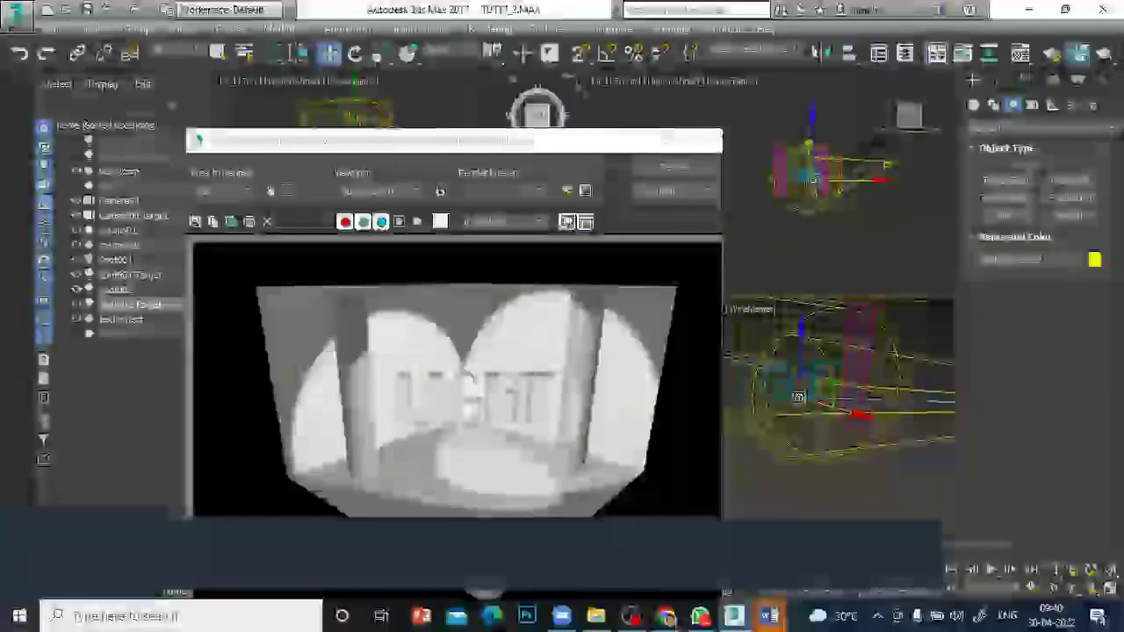
left_click(712, 143)
left_click_drag(392, 150, 405, 149)
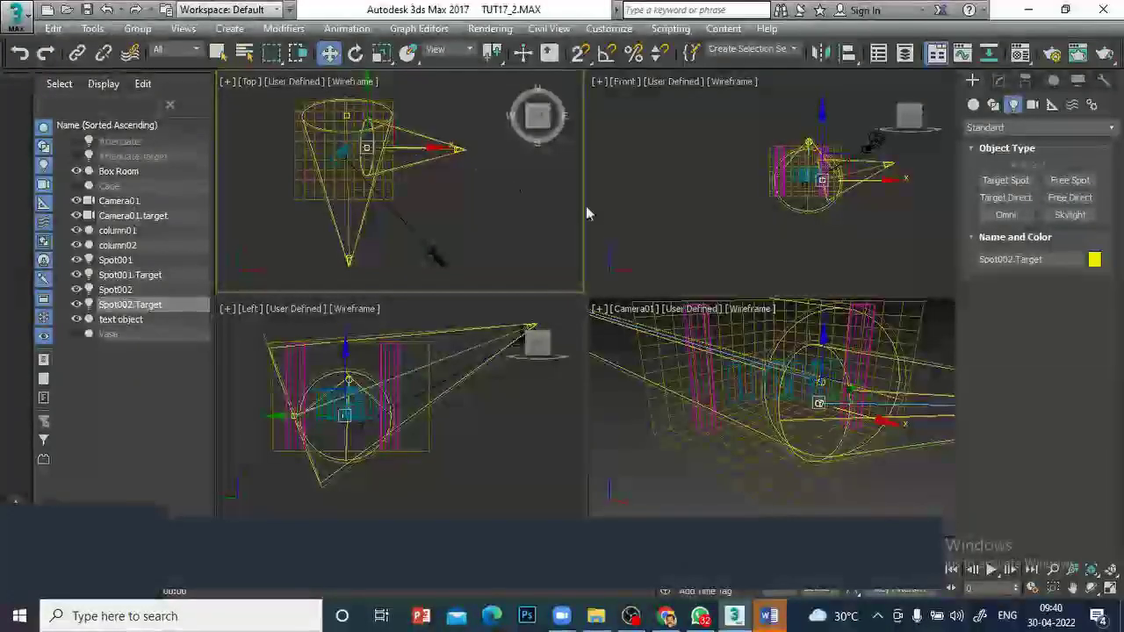
left_click_drag(893, 161, 898, 126)
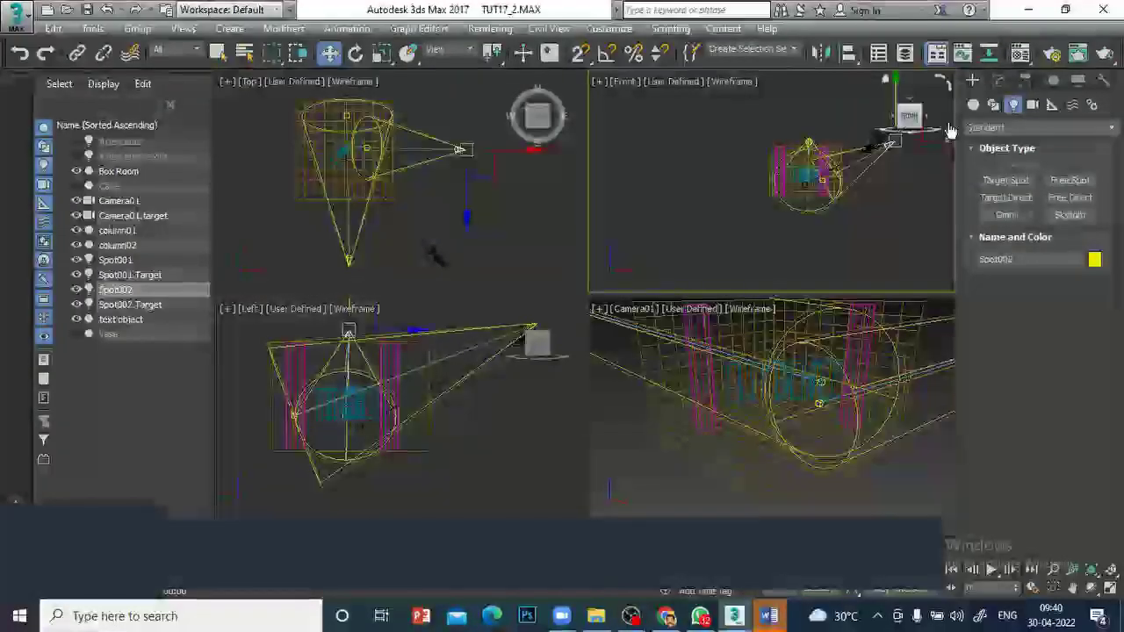
Render the Camera01 view to check both light pools
left_click(1078, 54)
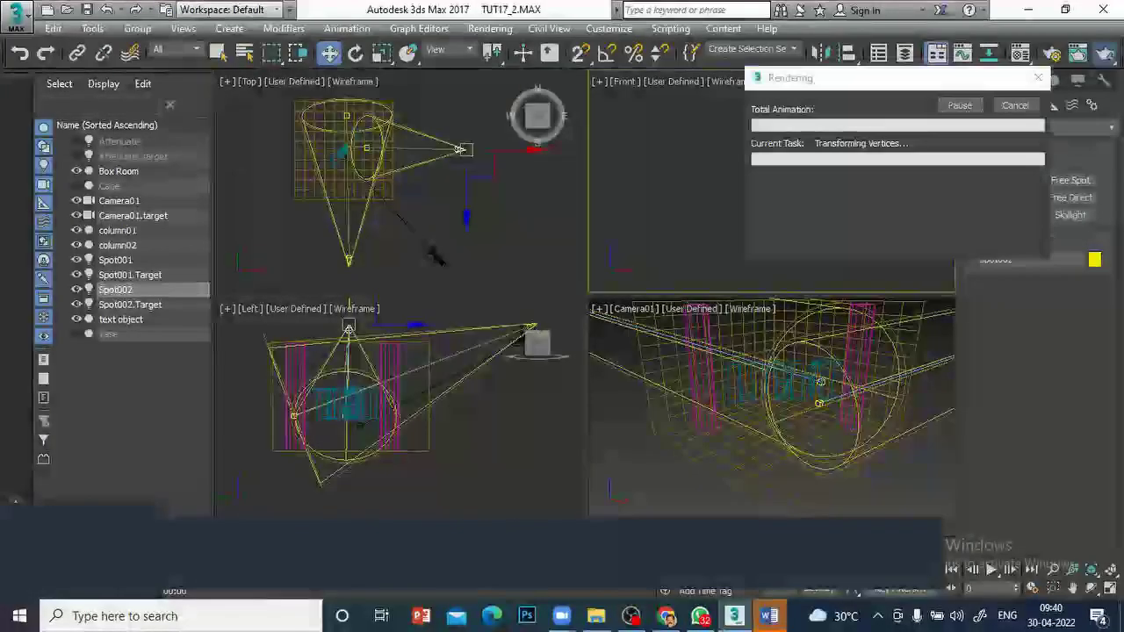
middle_click(882, 475)
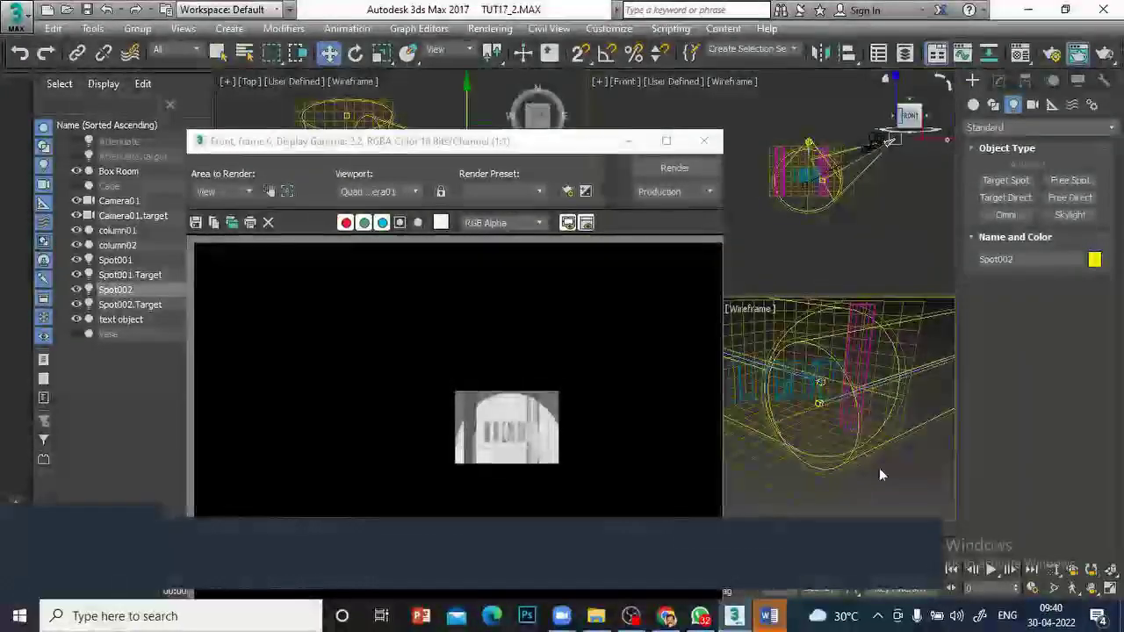
left_click(704, 141)
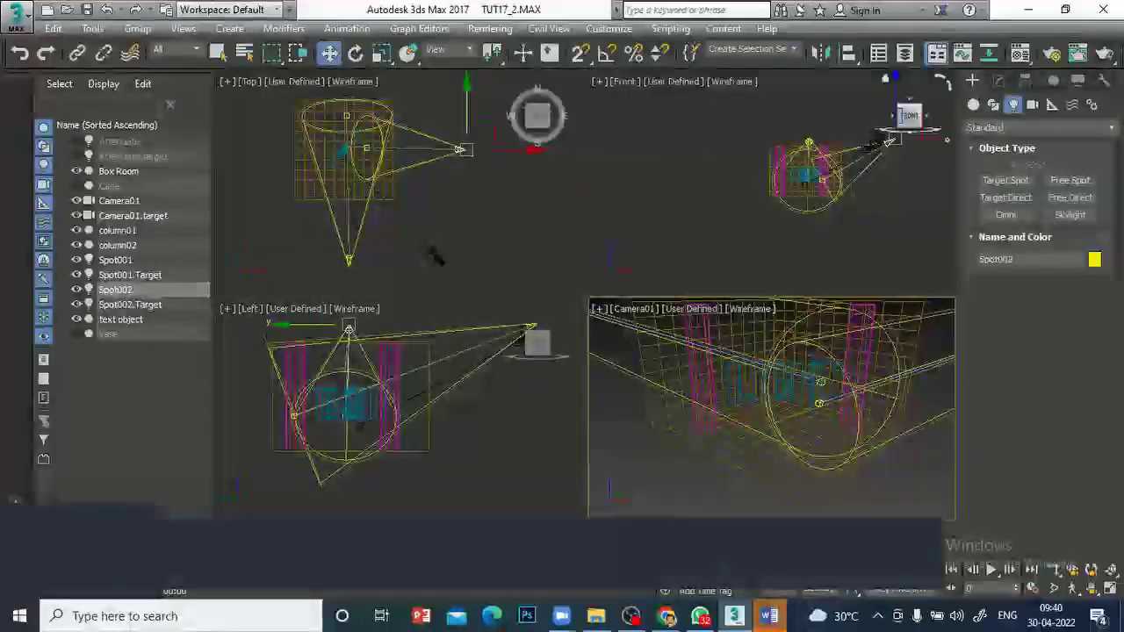
key("shift+q")
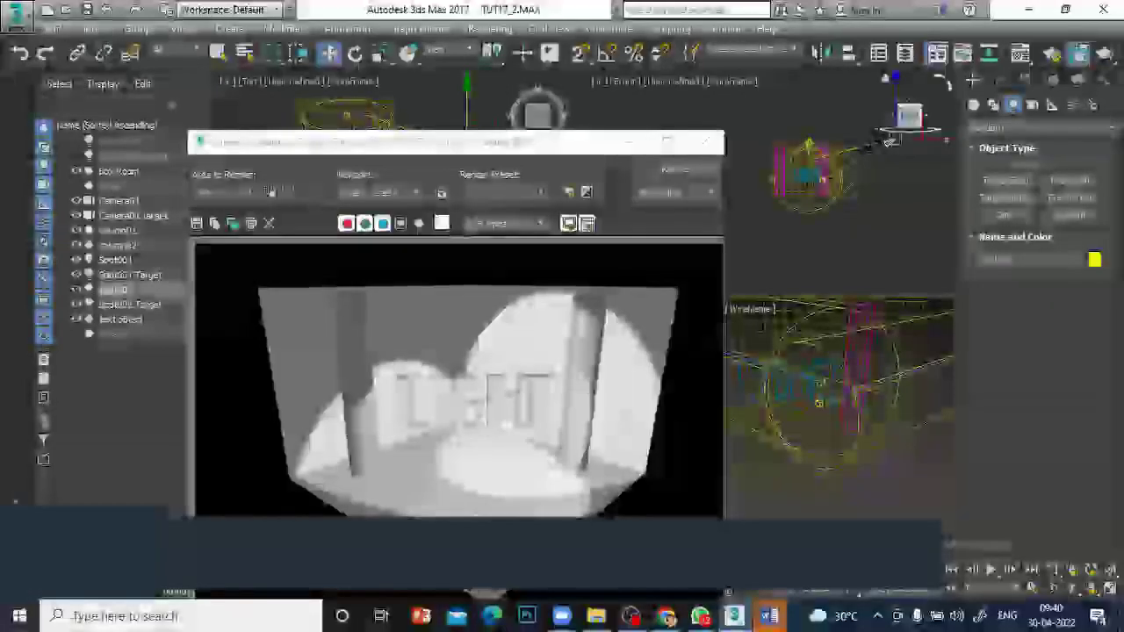
left_click(706, 142)
Lower Spot002 slightly in the Front view, re-render Camera01, then select Spot001
left_click(898, 107)
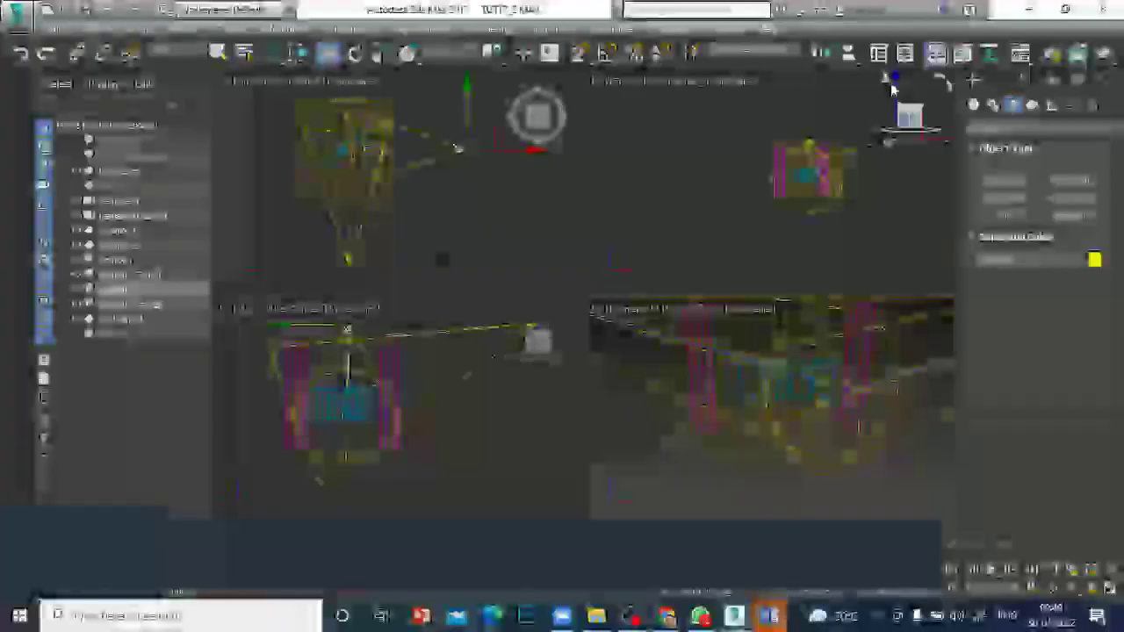
left_click_drag(898, 104, 638, 379)
right_click(613, 491)
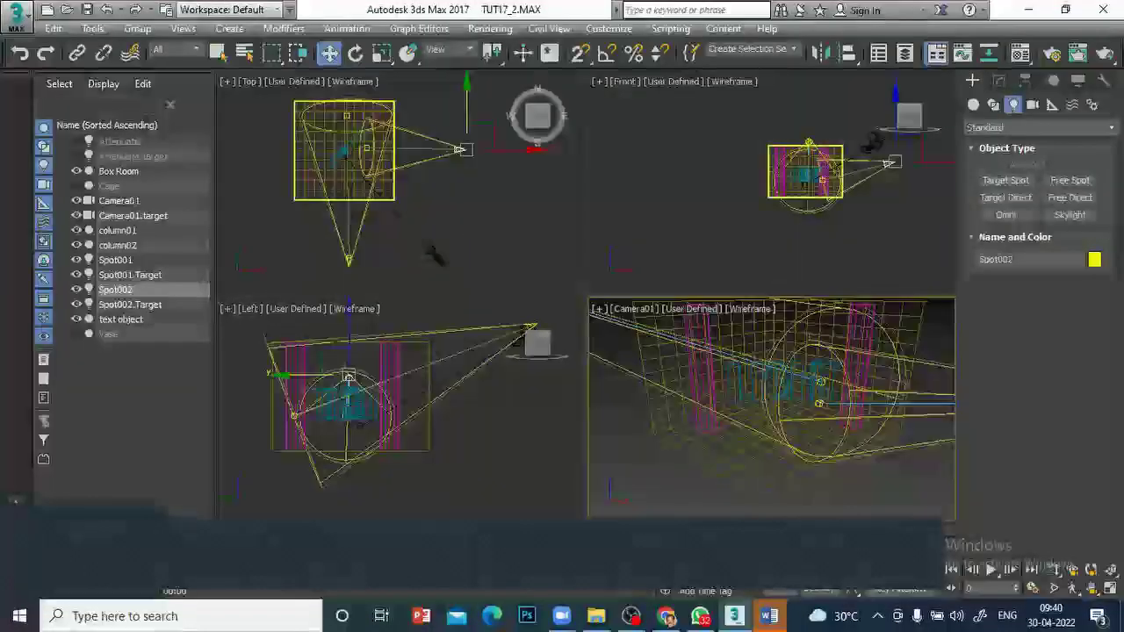
key("shift+q")
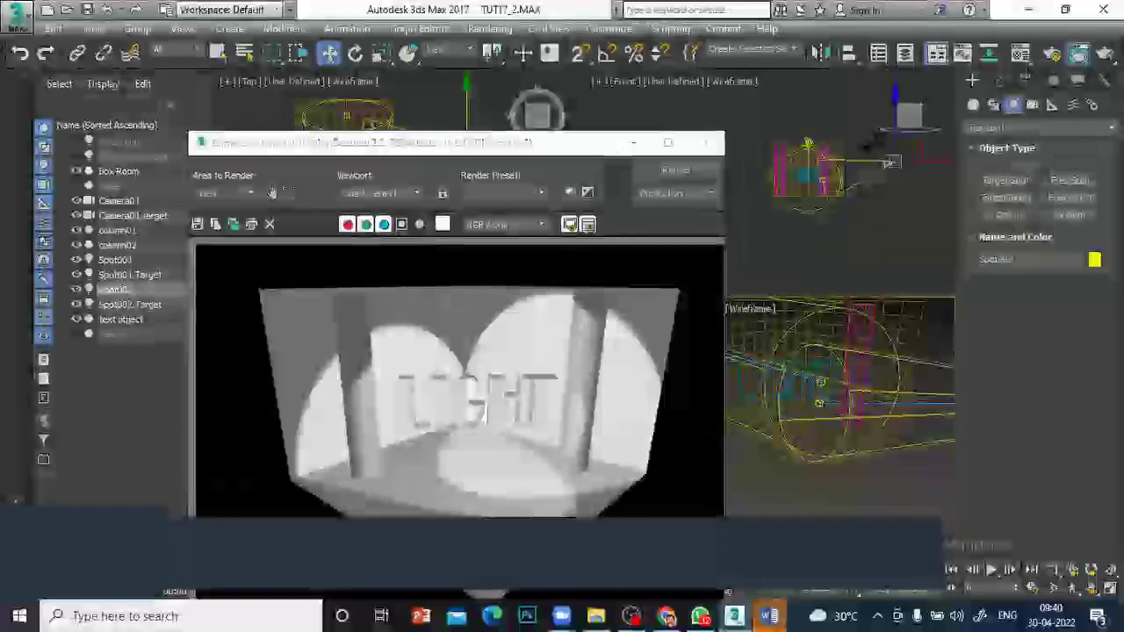
left_click(706, 144)
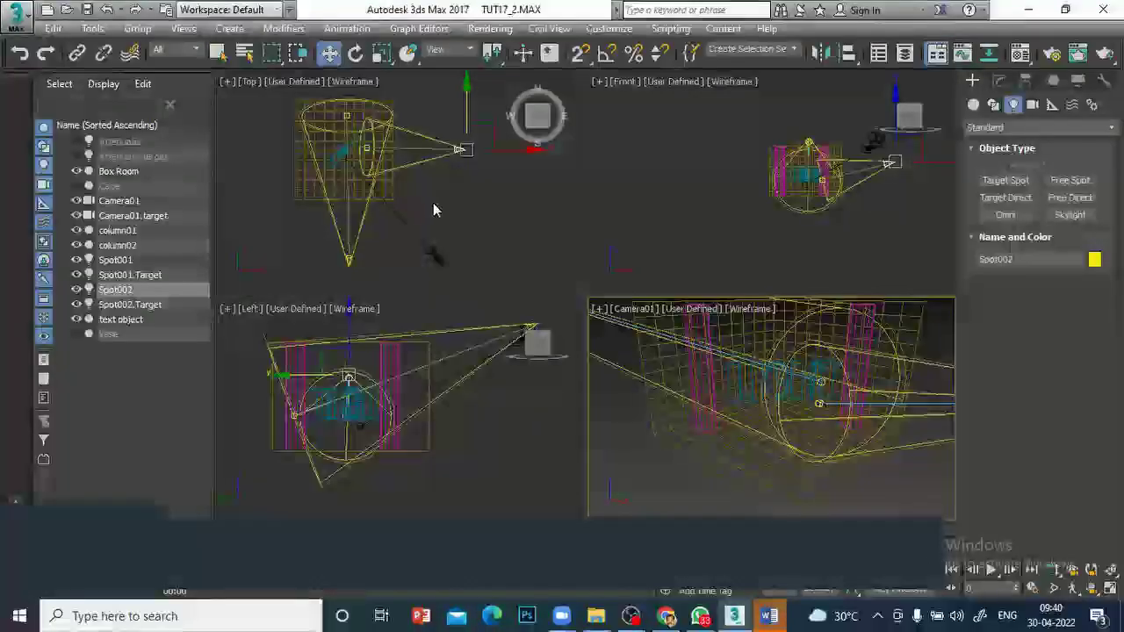
left_click(351, 263)
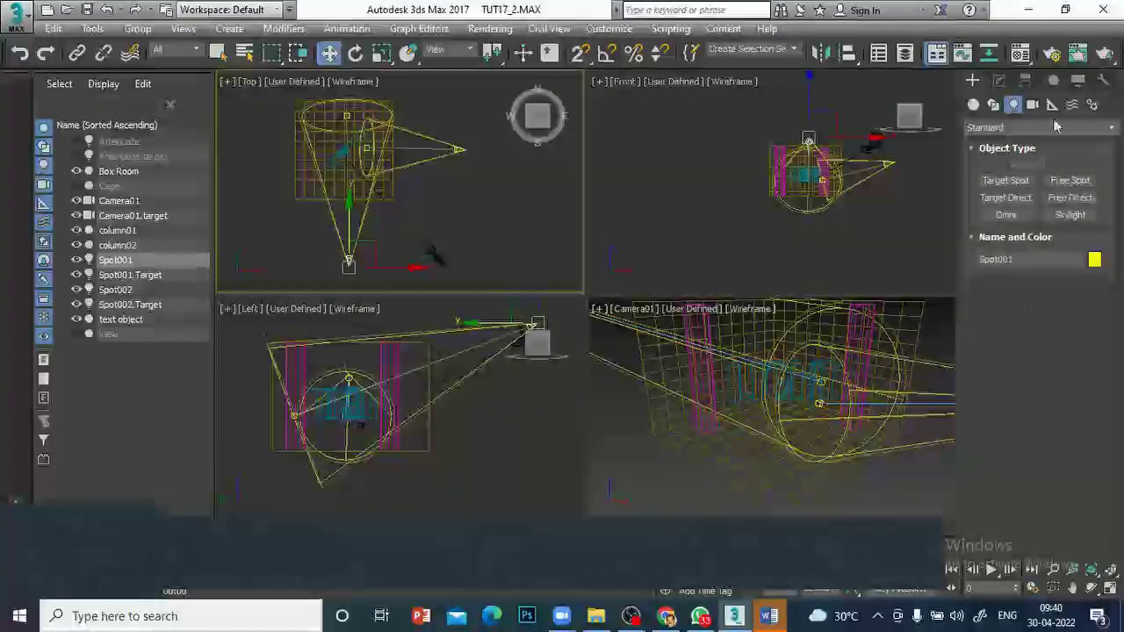
left_click(999, 82)
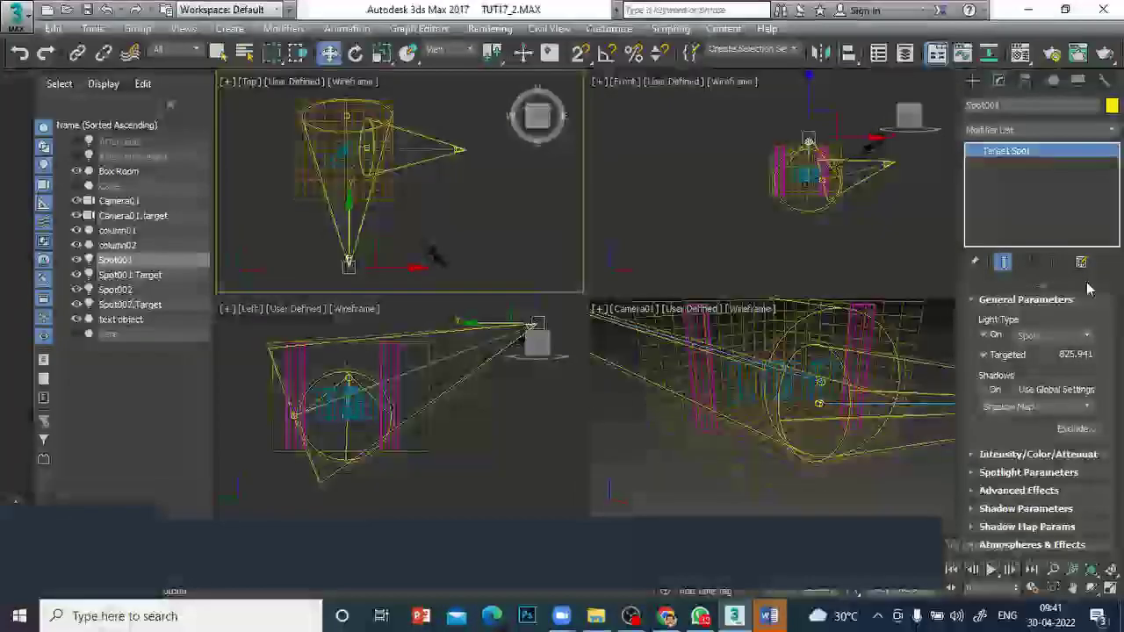
left_click(984, 335)
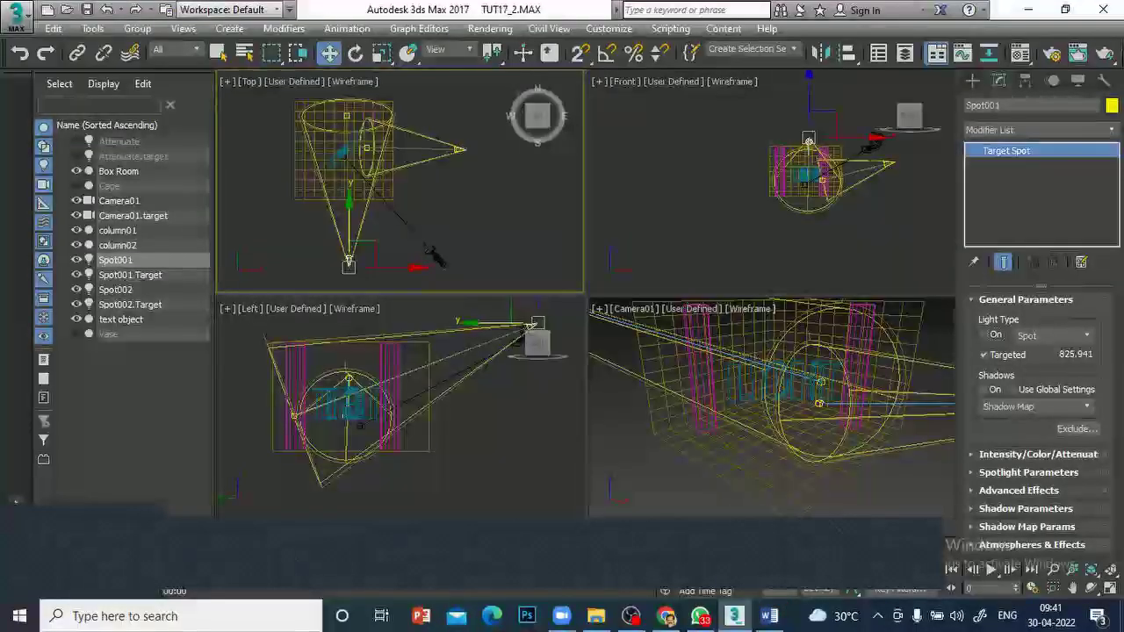
left_click(1078, 52)
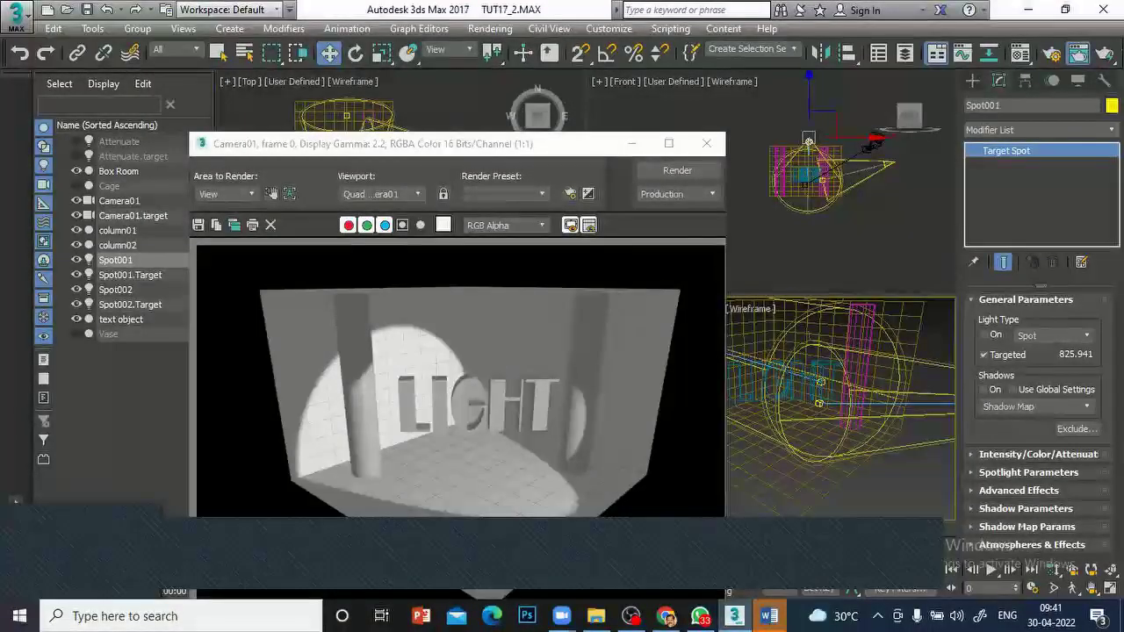
left_click(706, 143)
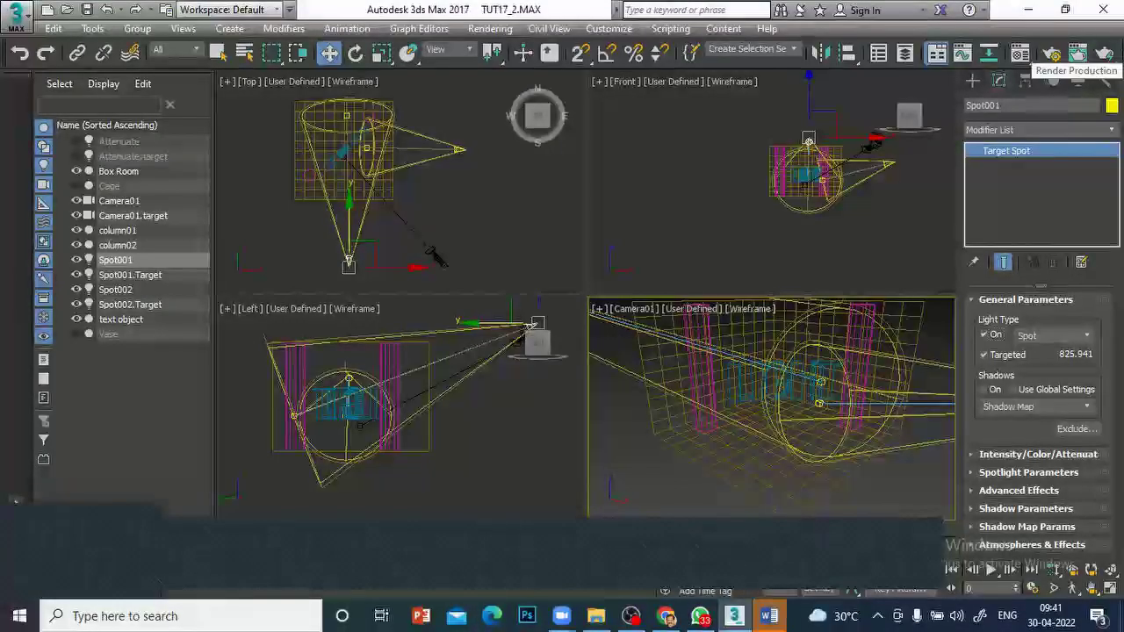
left_click(1079, 53)
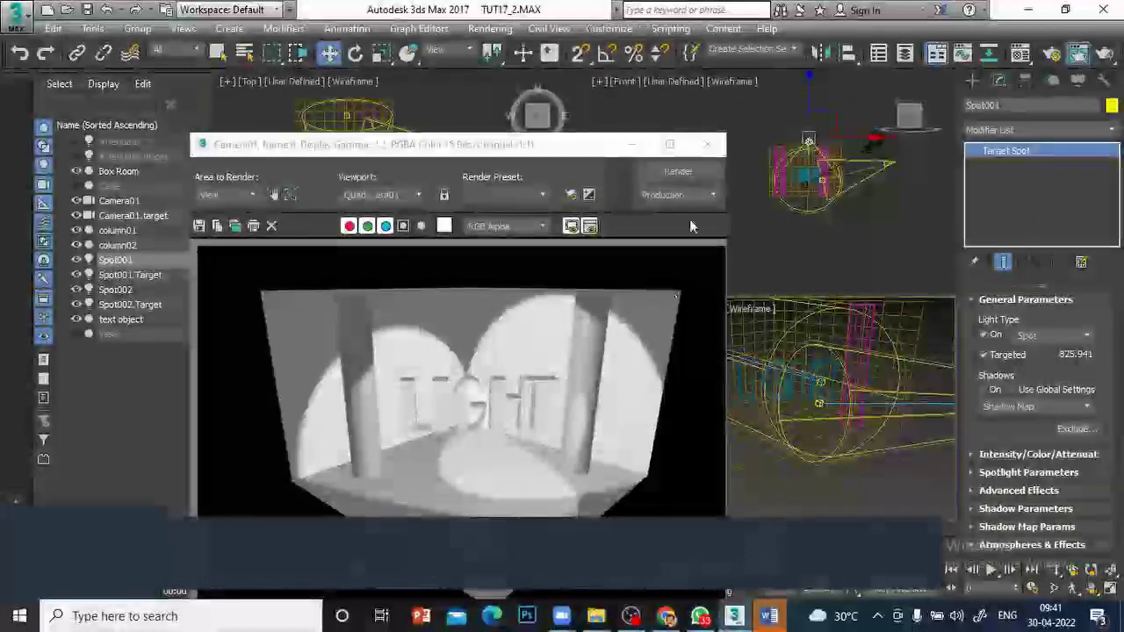
left_click(708, 144)
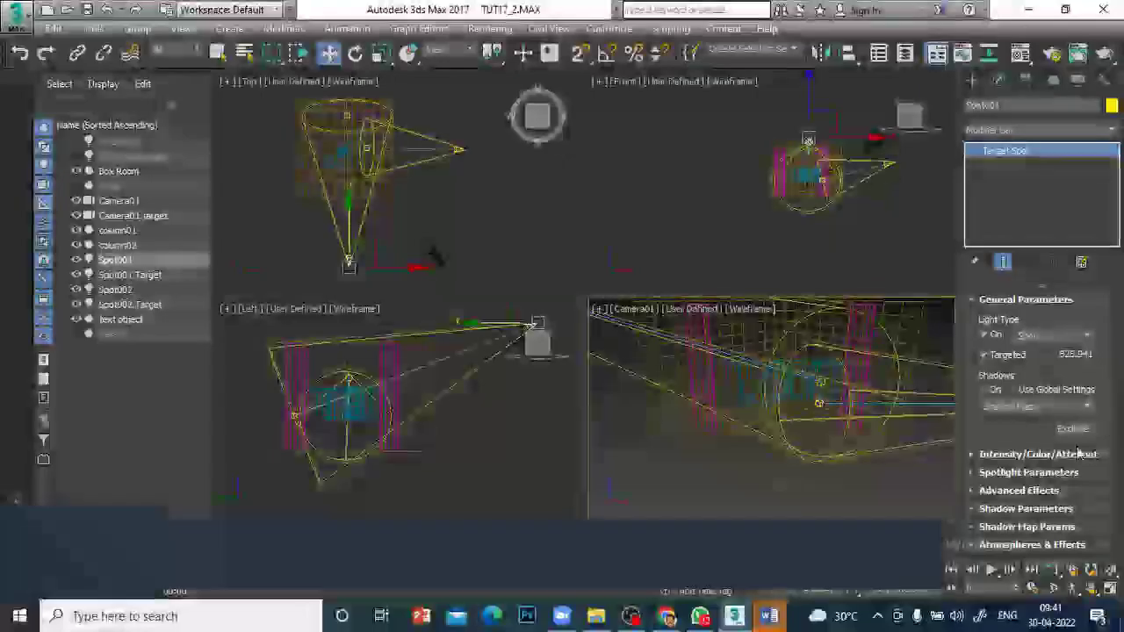
left_click(1036, 454)
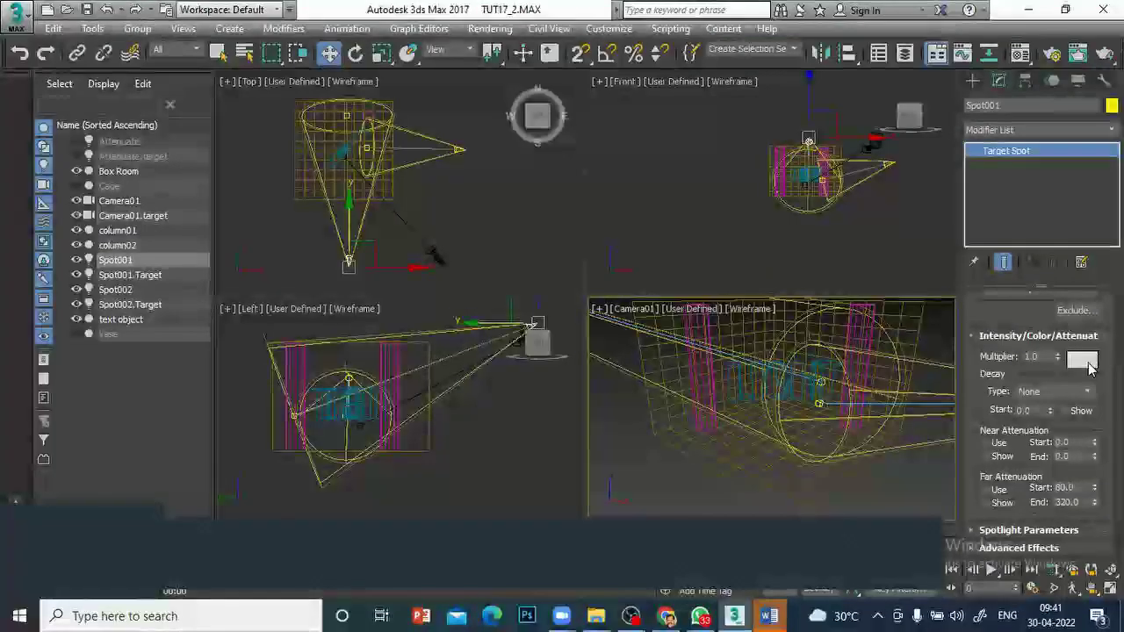
Set Spot001's light colour to a saturated warm orange in the Color Selector
left_click(1083, 360)
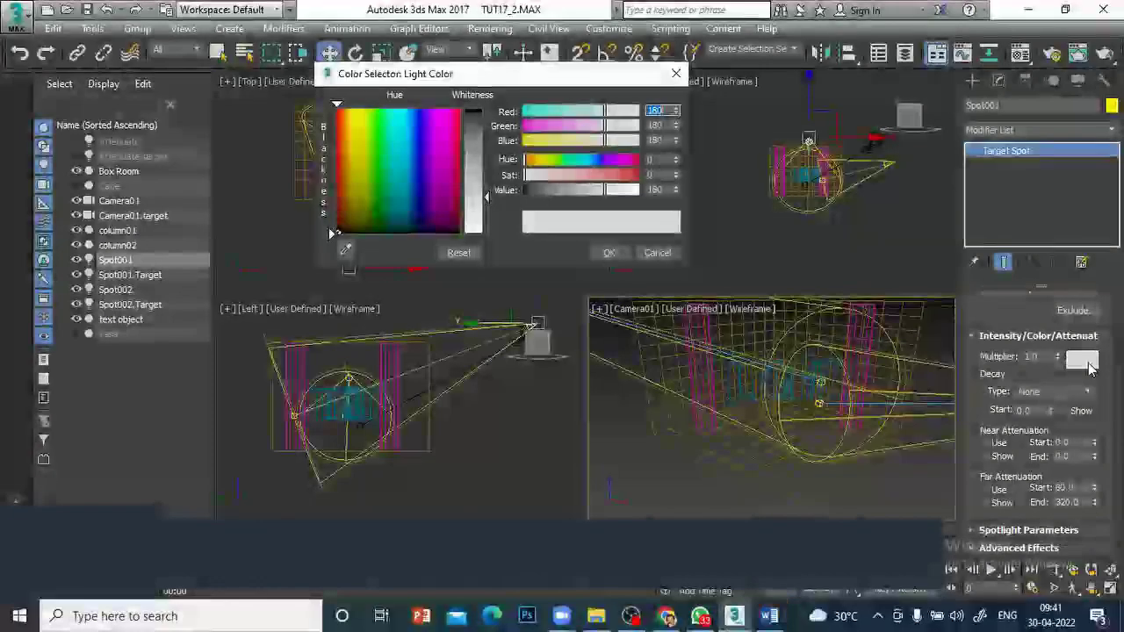
left_click(342, 133)
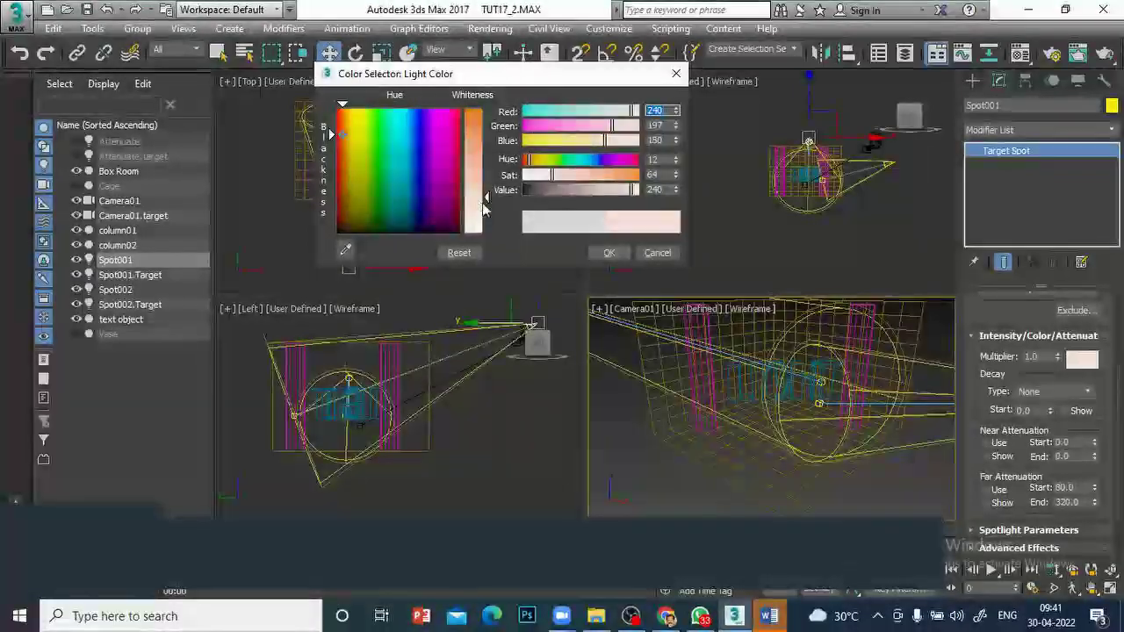
left_click_drag(488, 197, 489, 152)
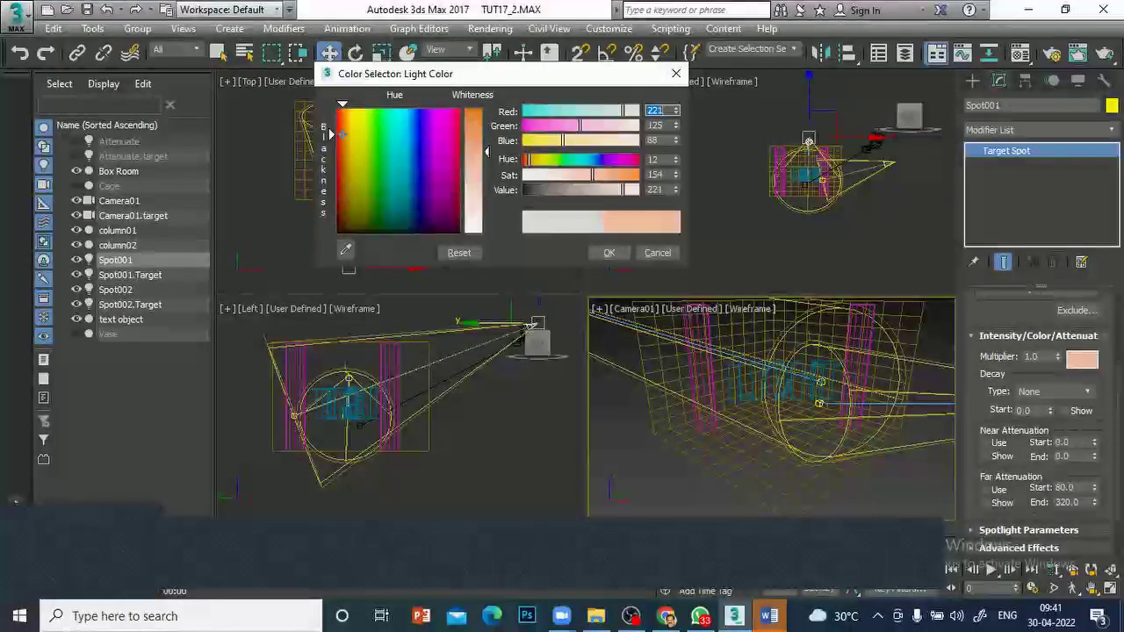
left_click(609, 253)
Render the Camera01 view to check the orange light pool, then close the frame
right_click(627, 447)
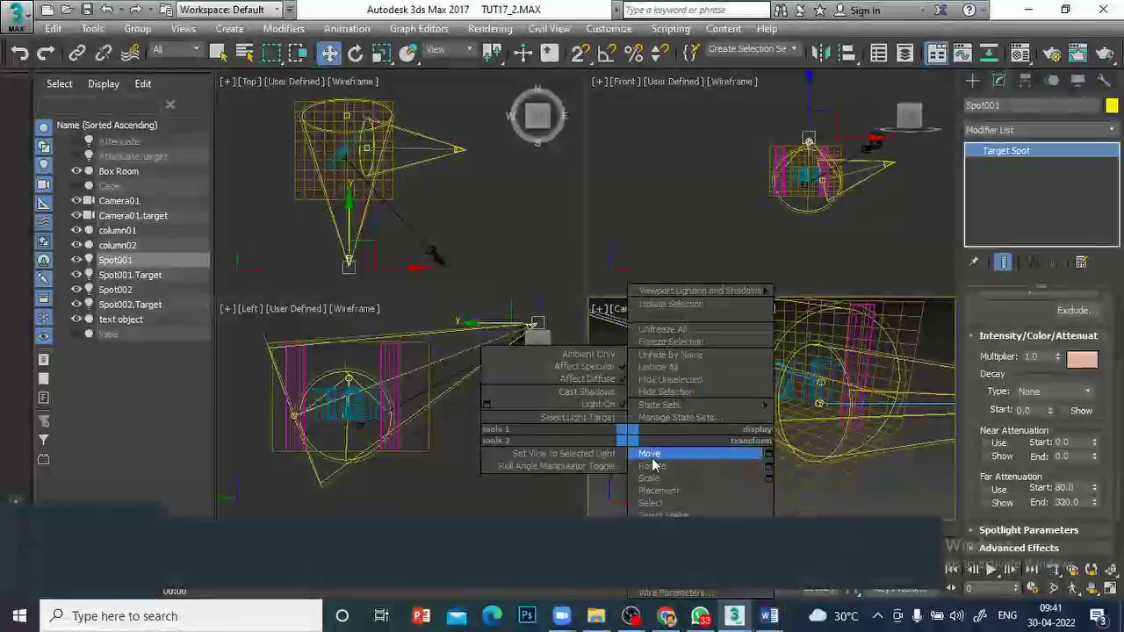
left_click(700, 477)
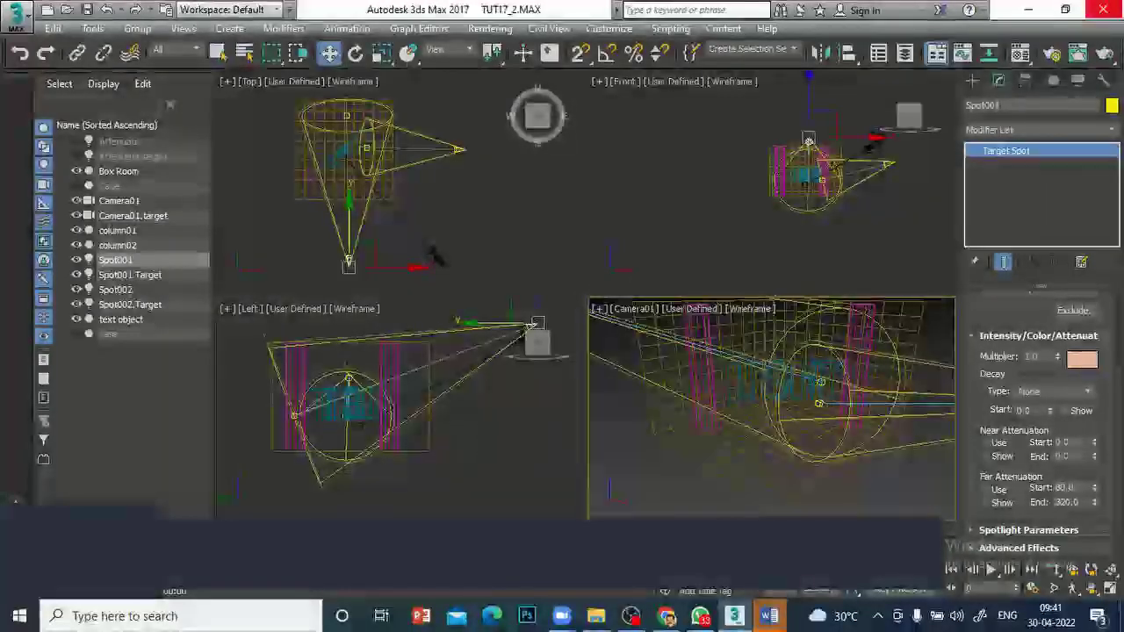
left_click(1077, 55)
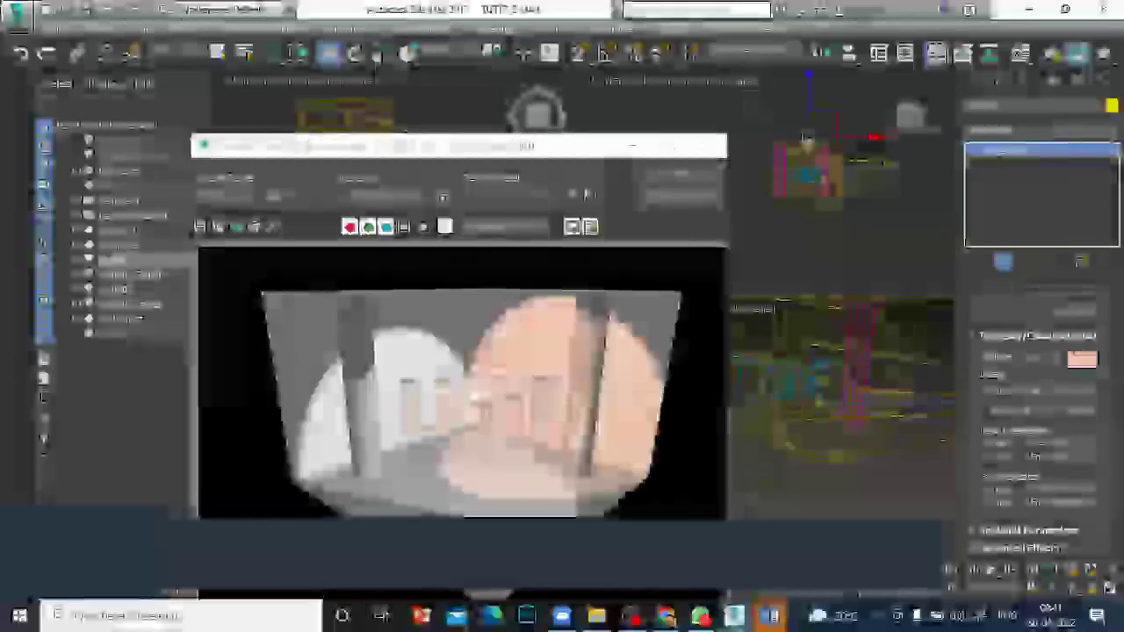
left_click(709, 145)
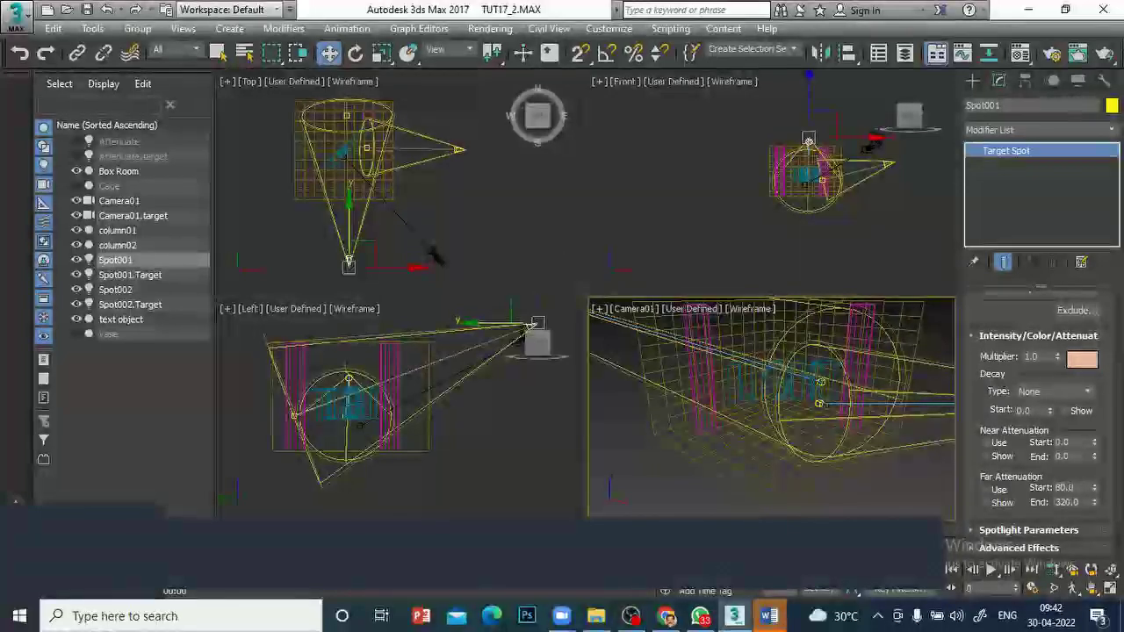
Change Spot001's light colour from orange to a pale mint green
left_click(1082, 360)
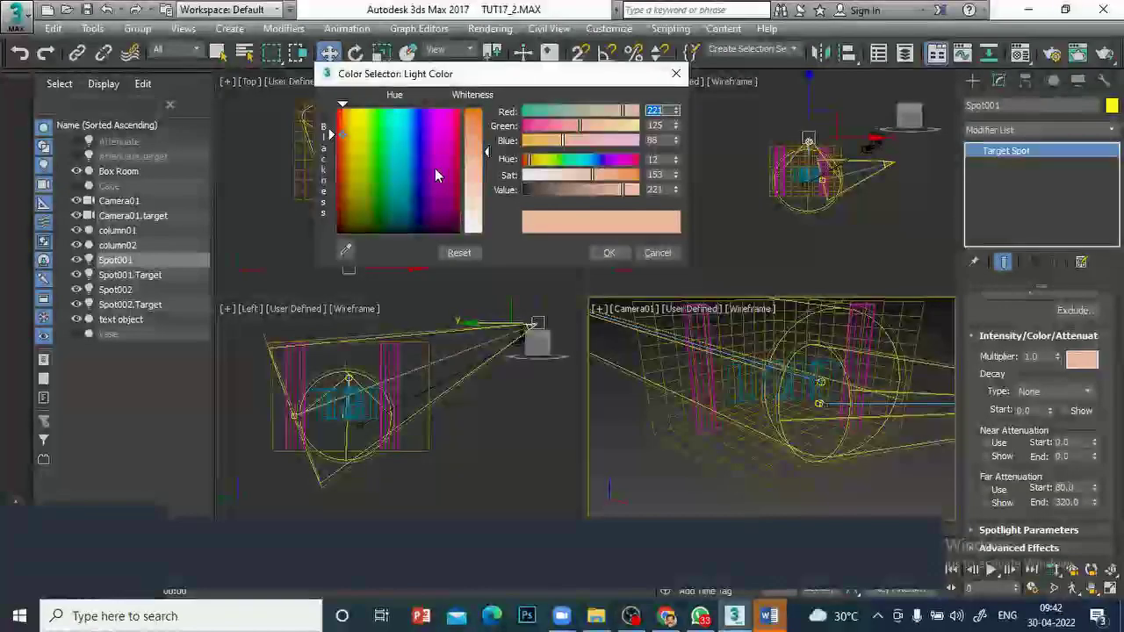
left_click(383, 129)
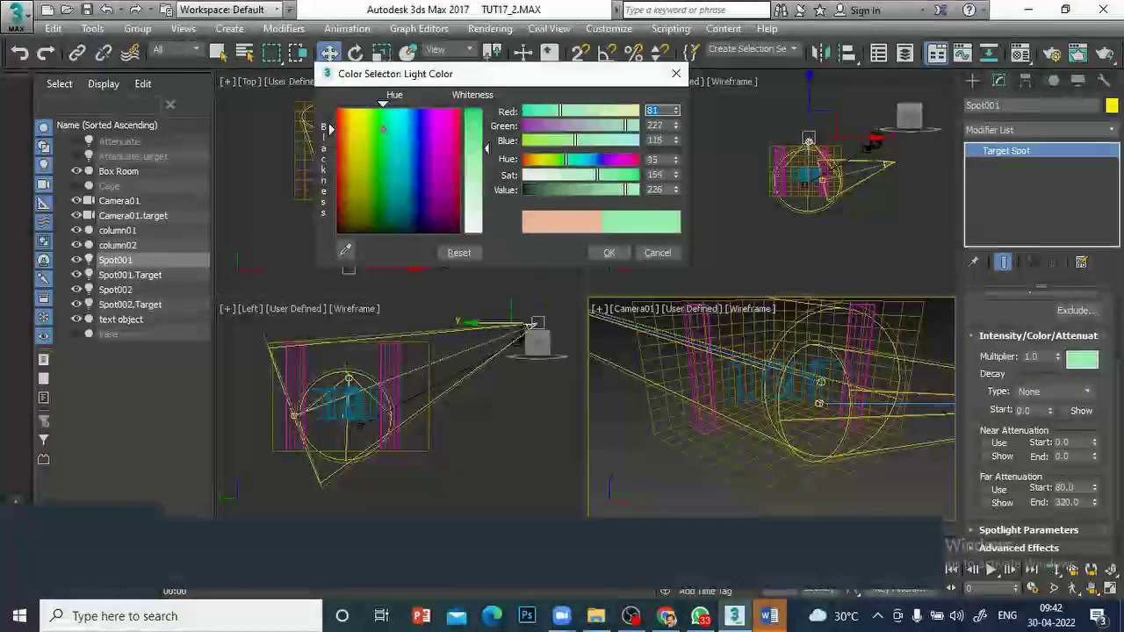
left_click_drag(487, 139, 487, 159)
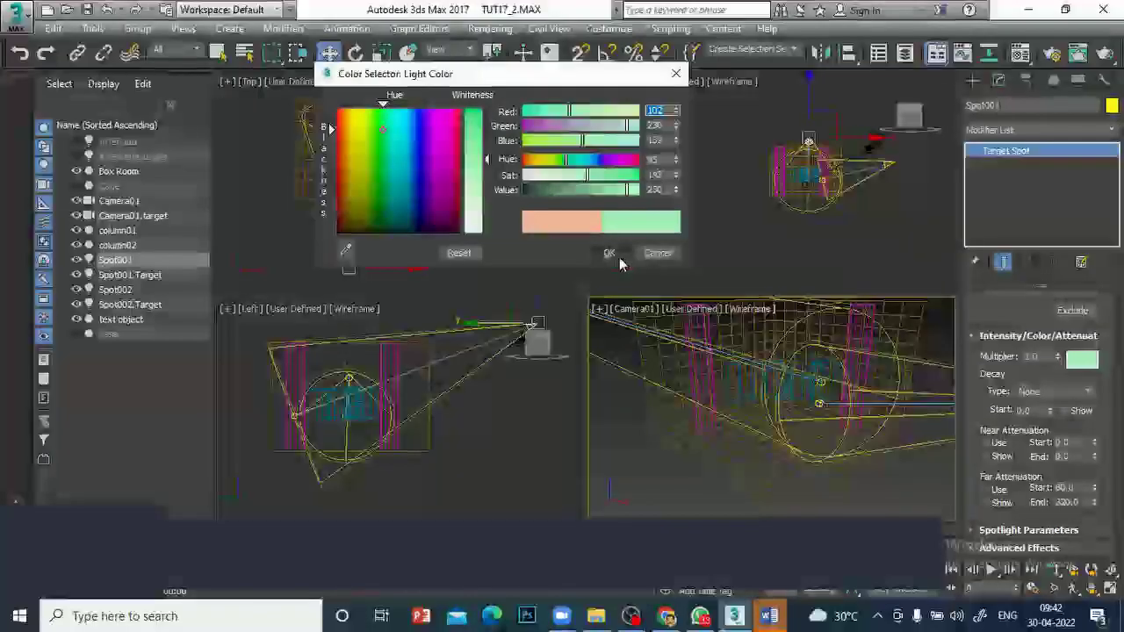
left_click(615, 253)
Render Camera01 to see the green light pool, then collapse the Intensity/Color/Attenuation rollout
right_click(616, 435)
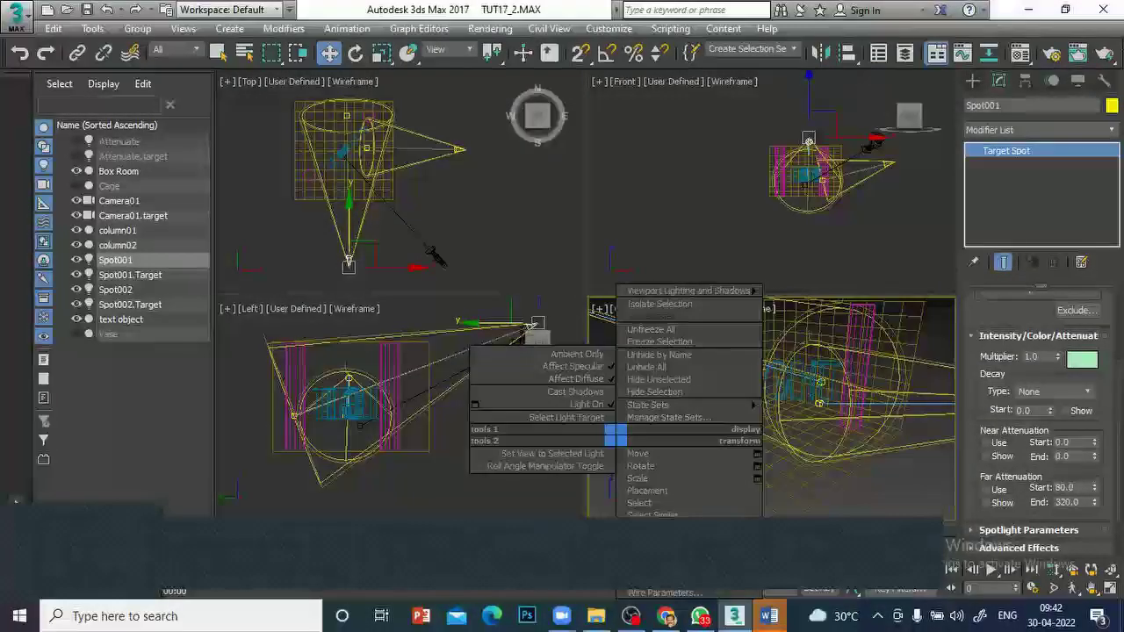
key("Escape")
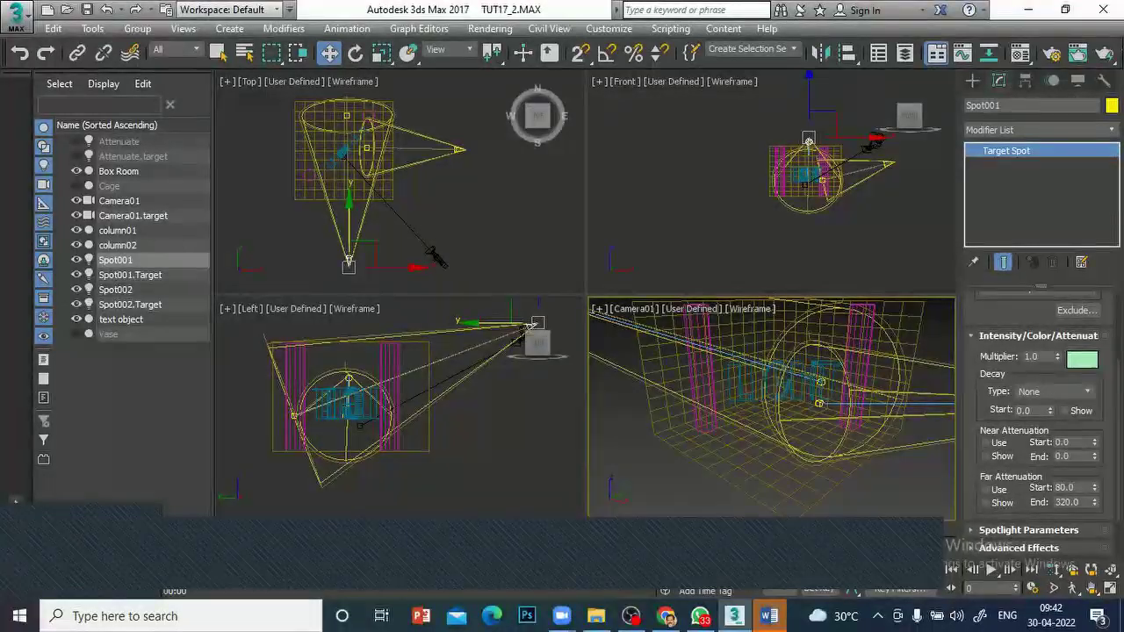
left_click(1078, 52)
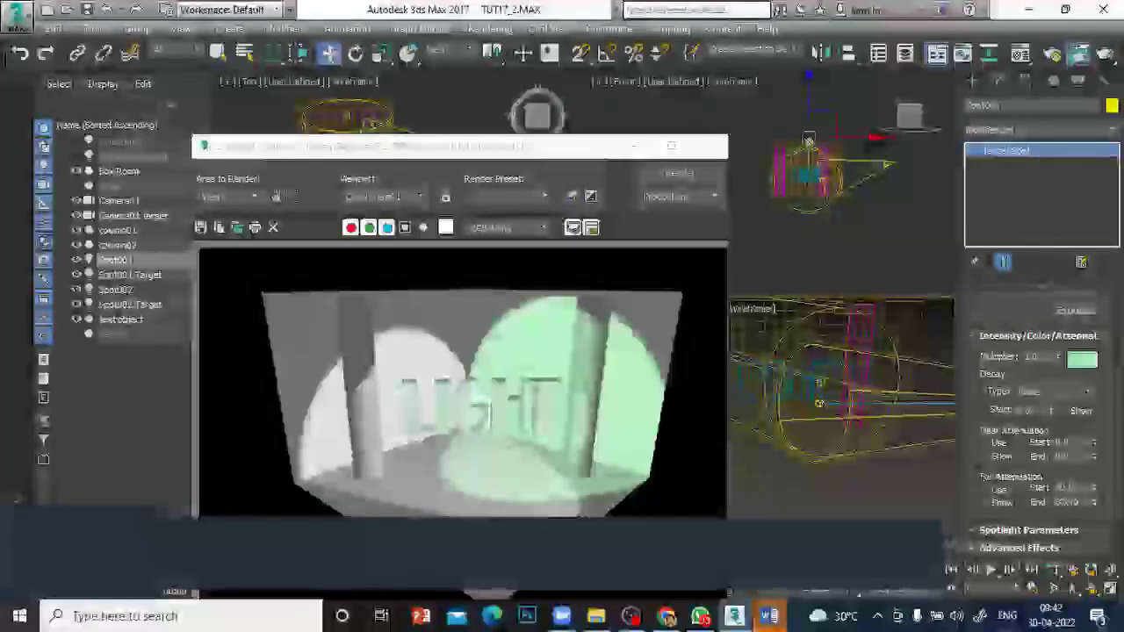
left_click(708, 148)
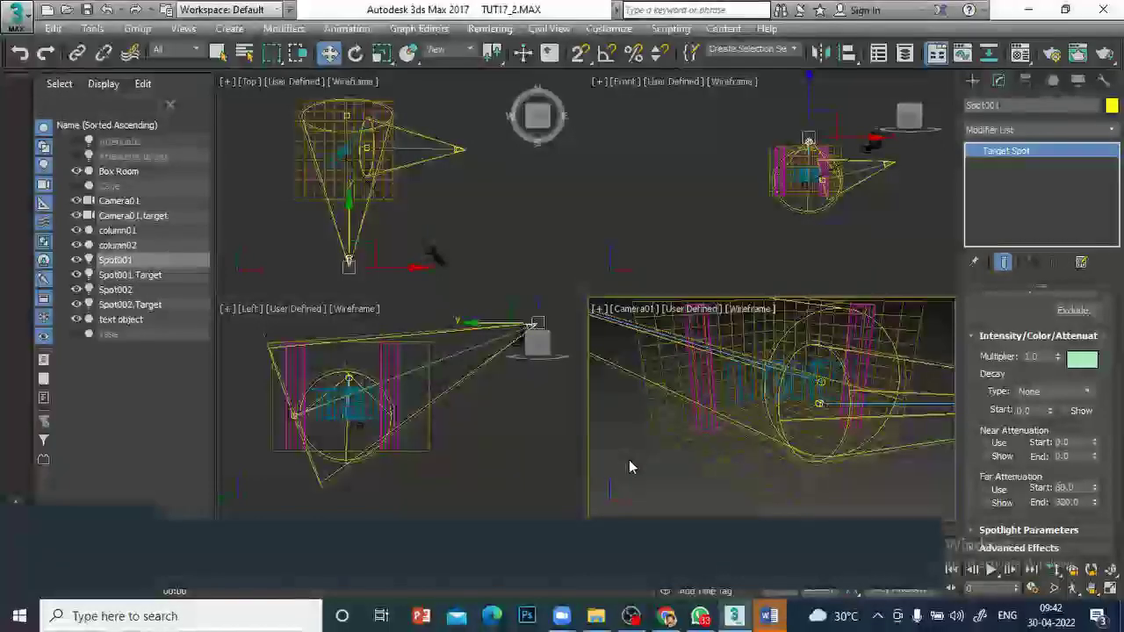
left_click(972, 335)
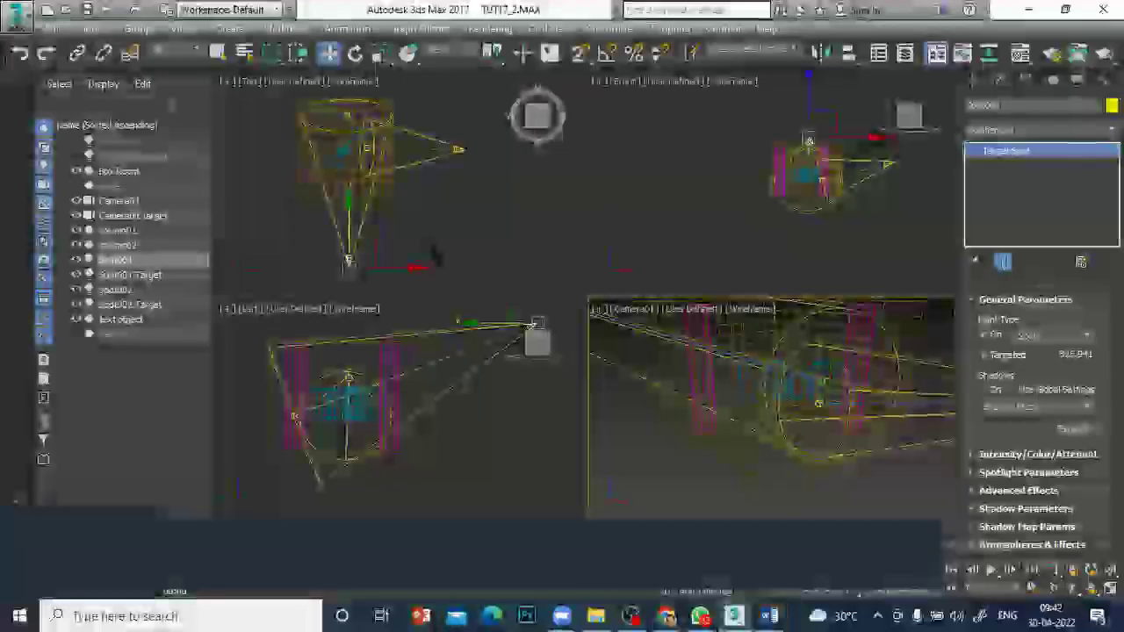
Render Camera01, turn on Shadows for Spot001, and render the scene again
left_click(1079, 53)
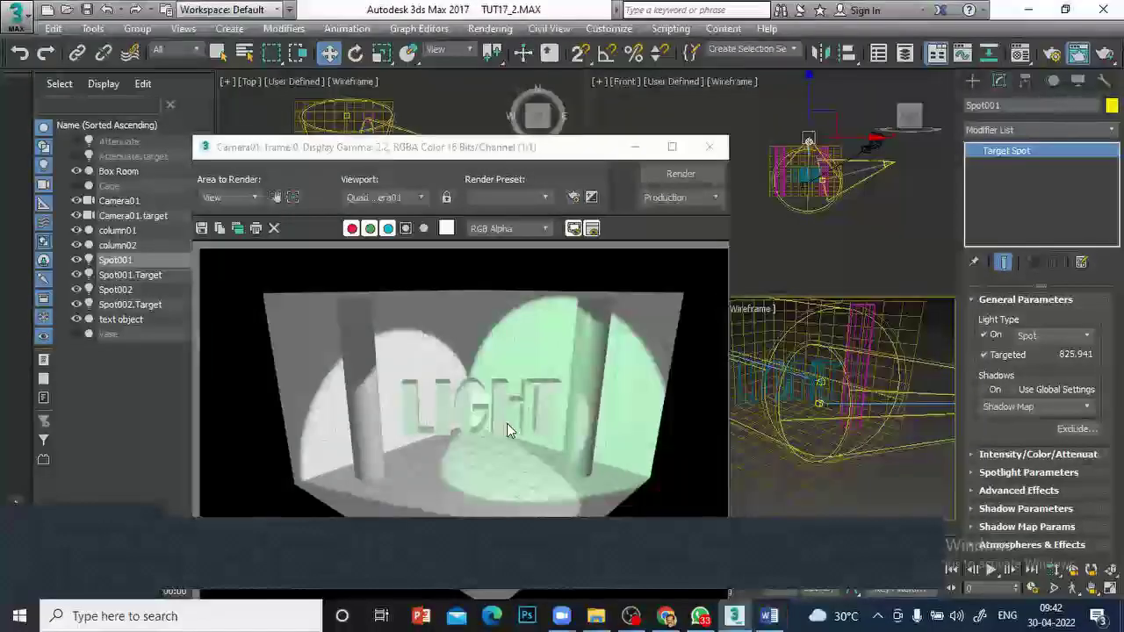
left_click(717, 147)
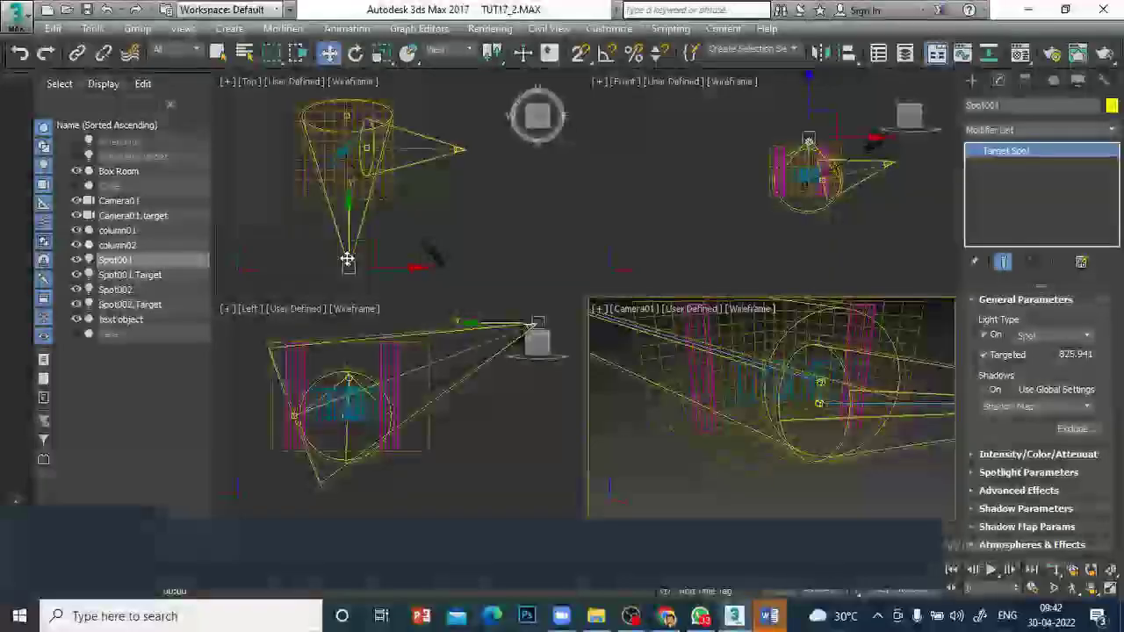
left_click(985, 389)
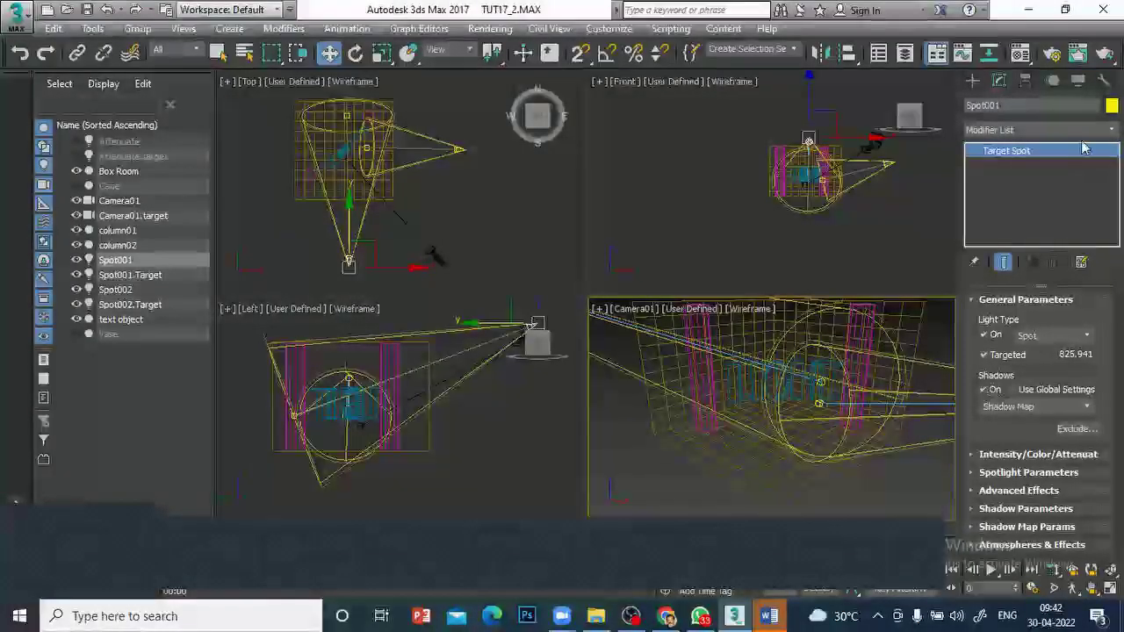
left_click(1079, 54)
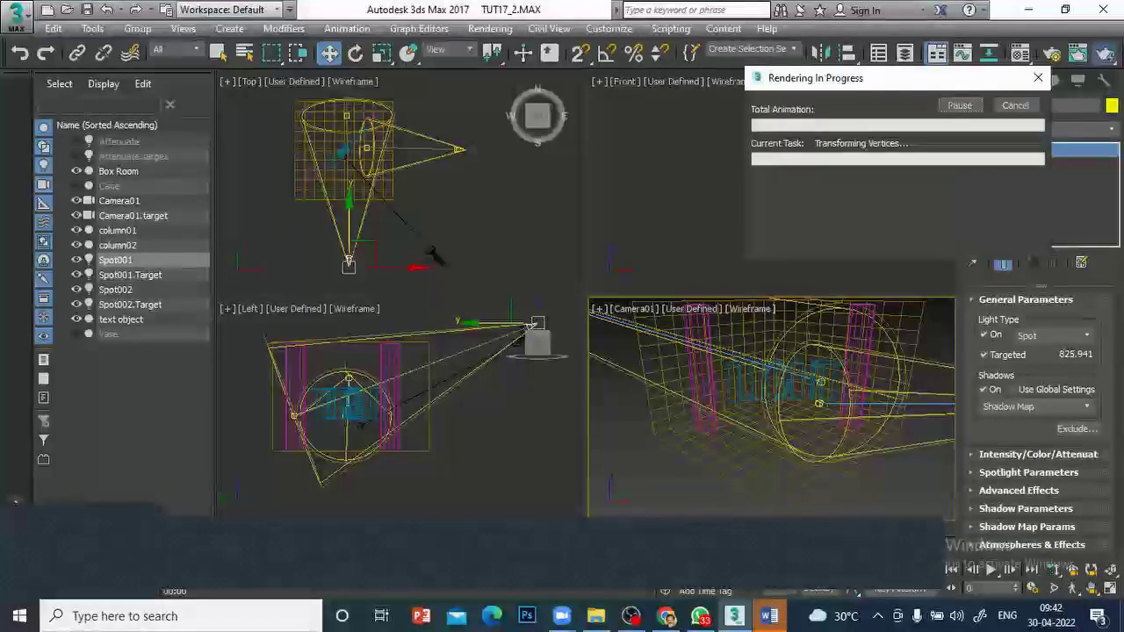
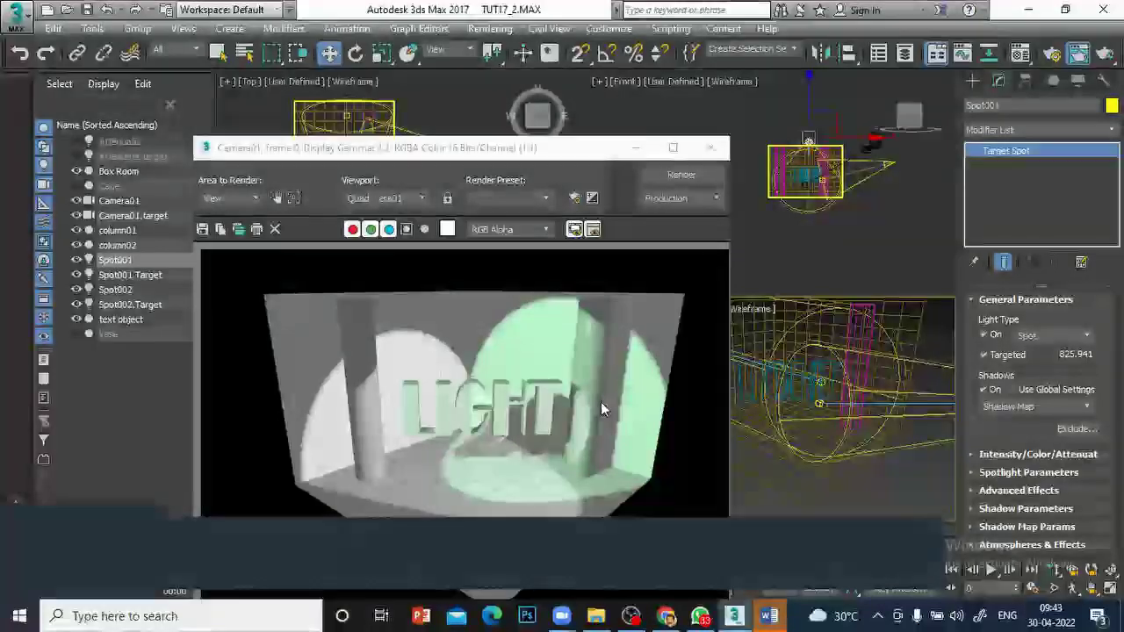
Add the text object to Spot001's exclusion list and confirm
left_click(1073, 428)
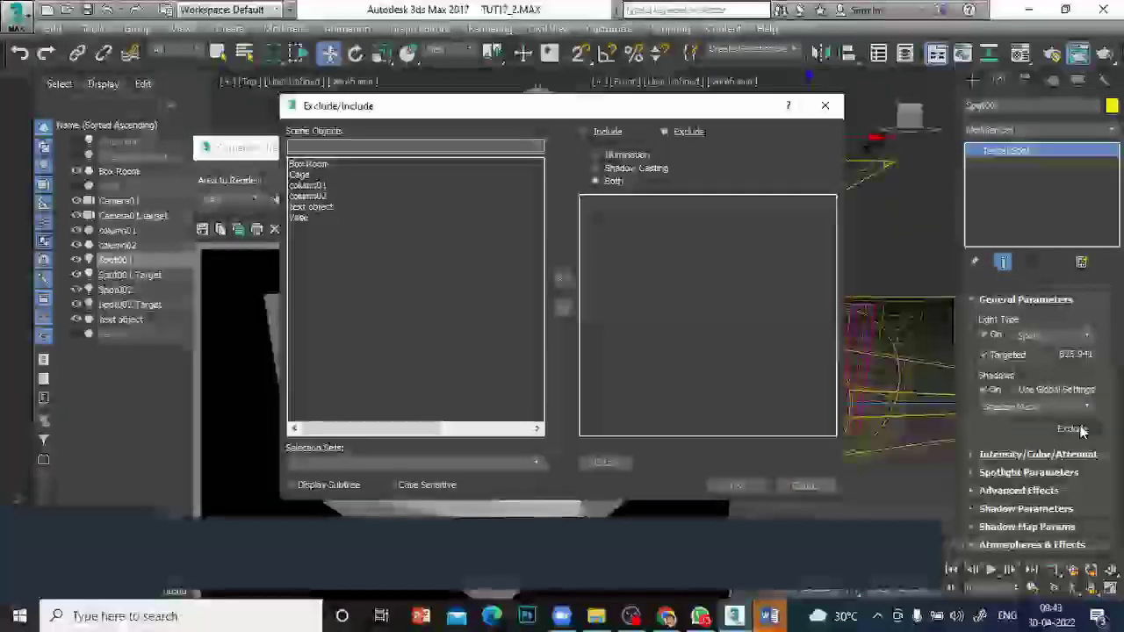
left_click(316, 207)
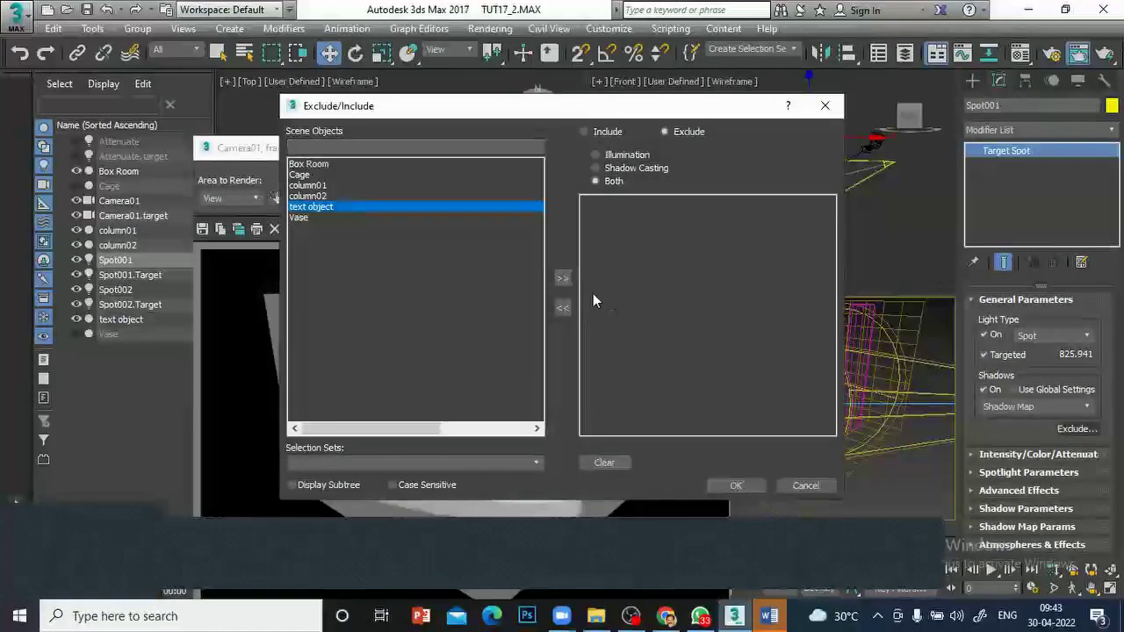
left_click(564, 279)
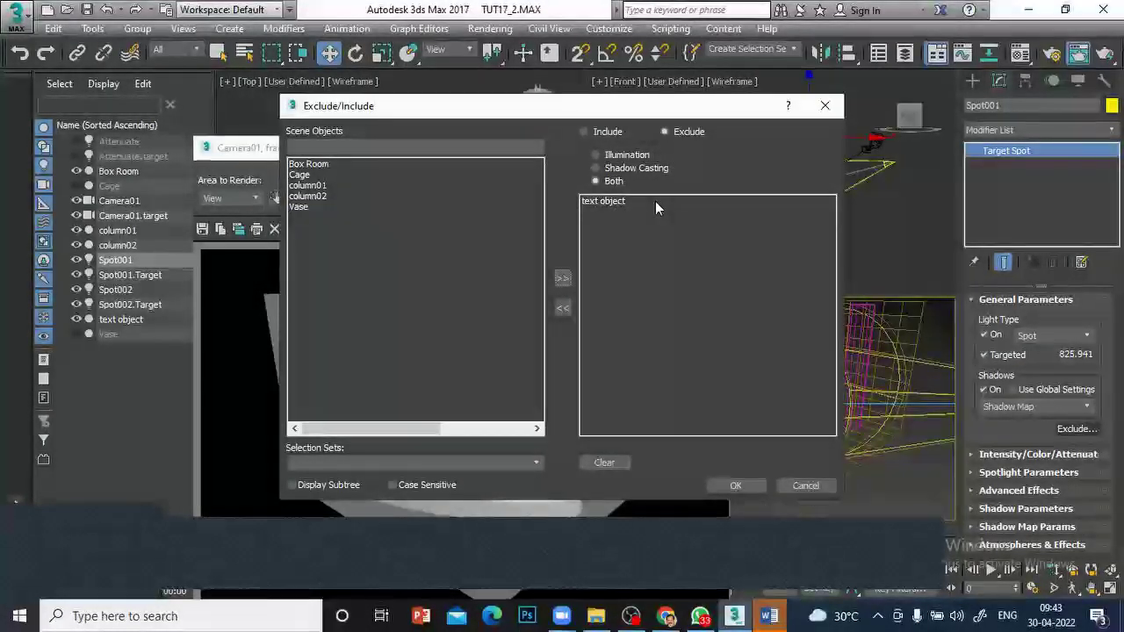
left_click(735, 486)
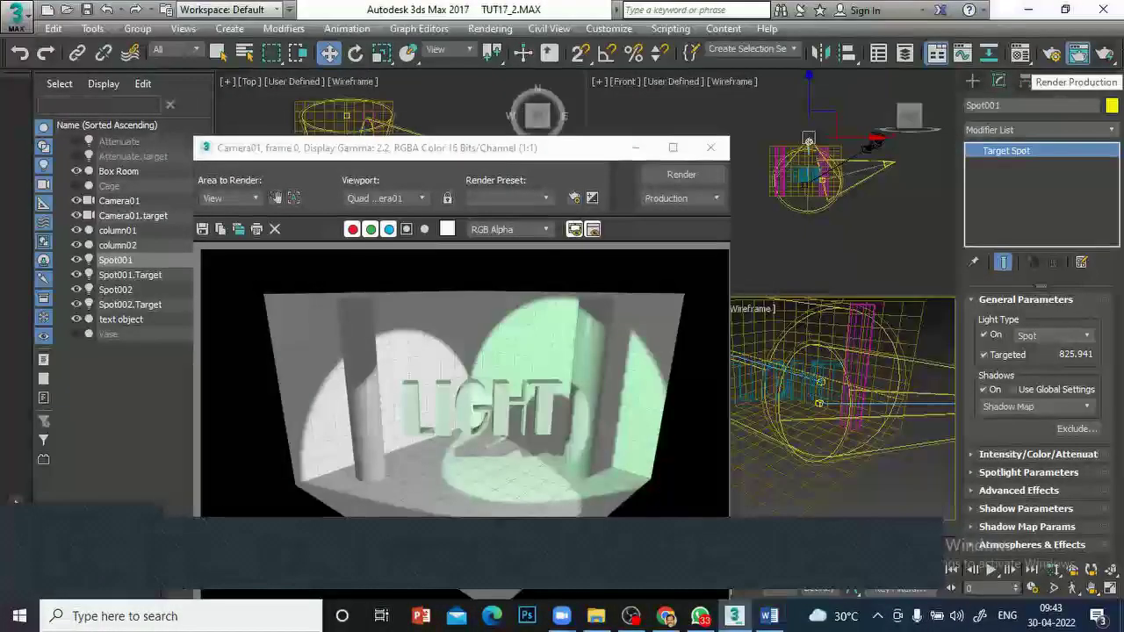
Render the Camera01 view with the text excluded from Spot001
left_click(1078, 52)
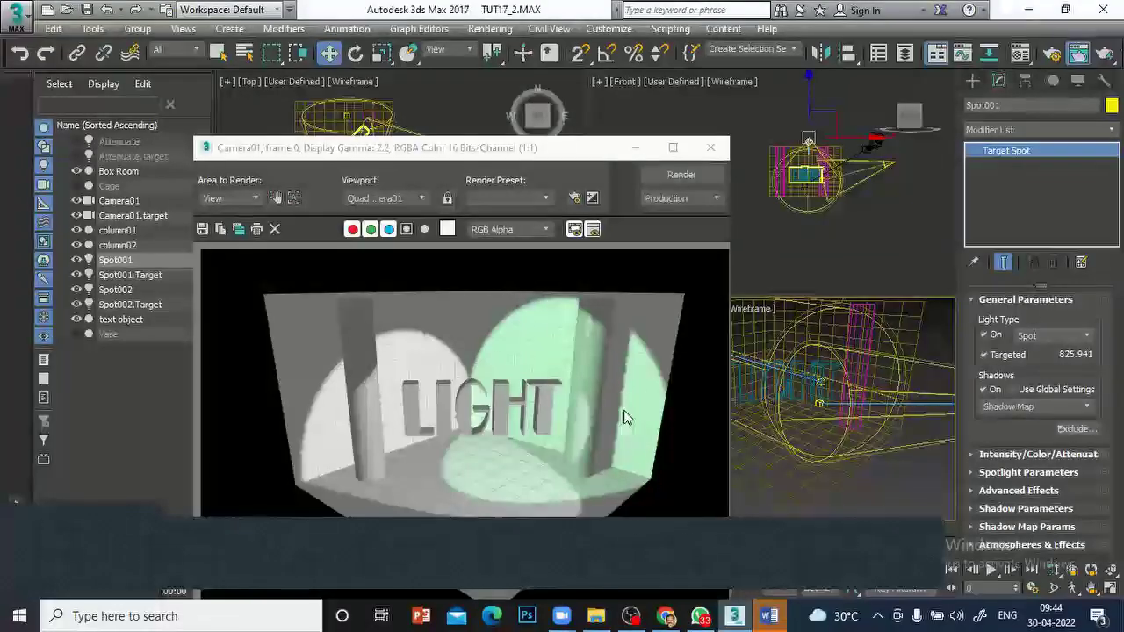
Add column01 to Spot001's exclusion list alongside the text, then re-render Camera01
left_click(1077, 429)
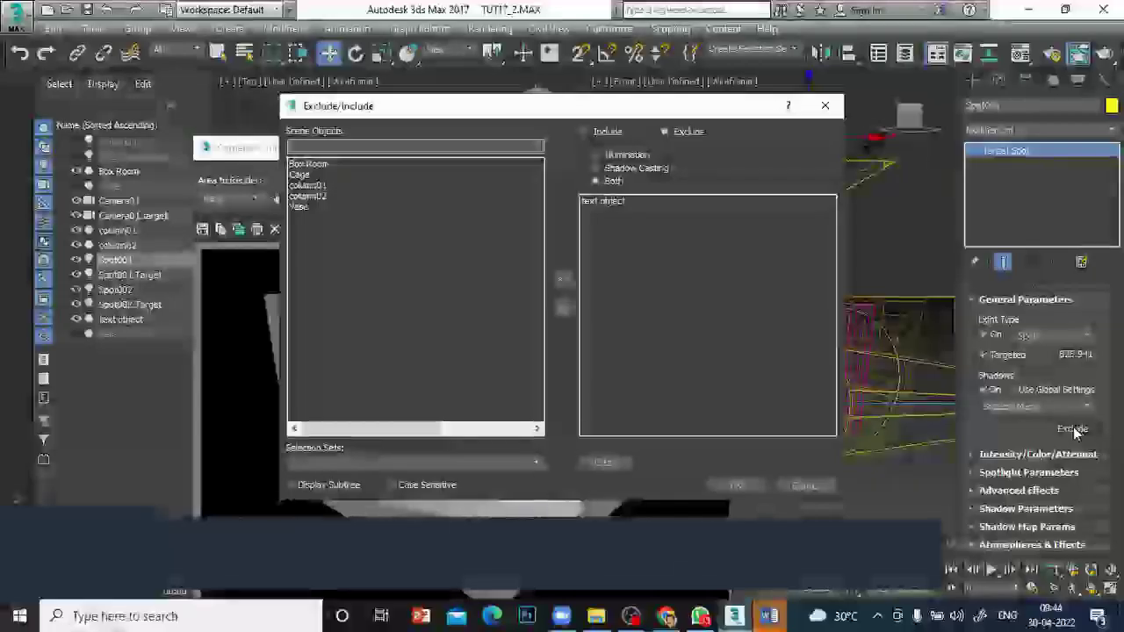
left_click(318, 185)
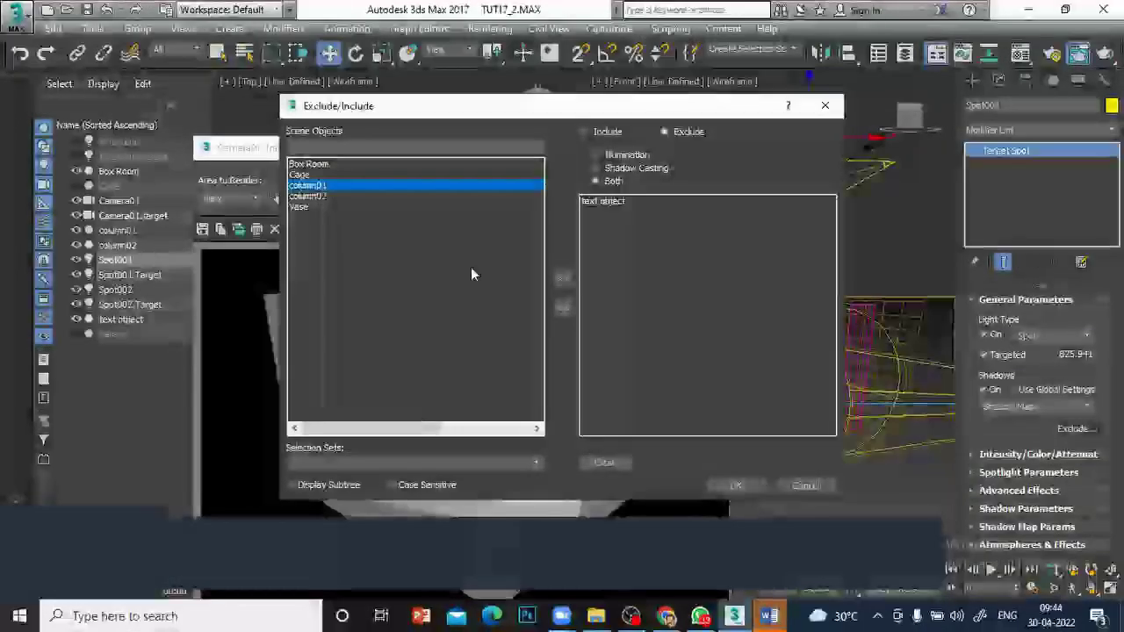
left_click(562, 285)
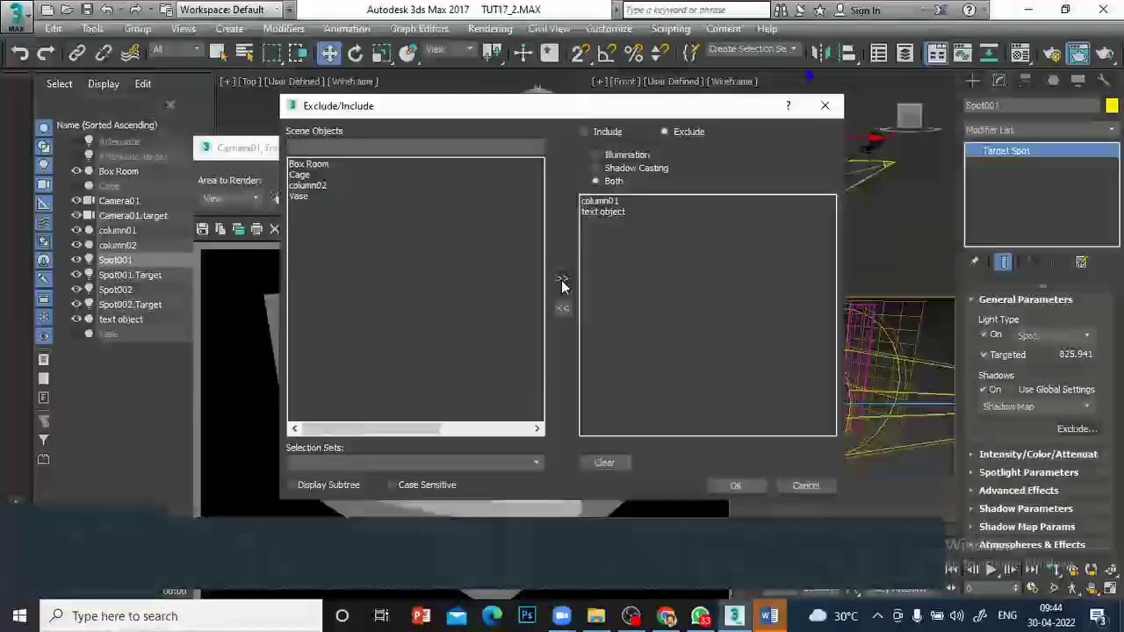
left_click(736, 485)
left_click(1079, 54)
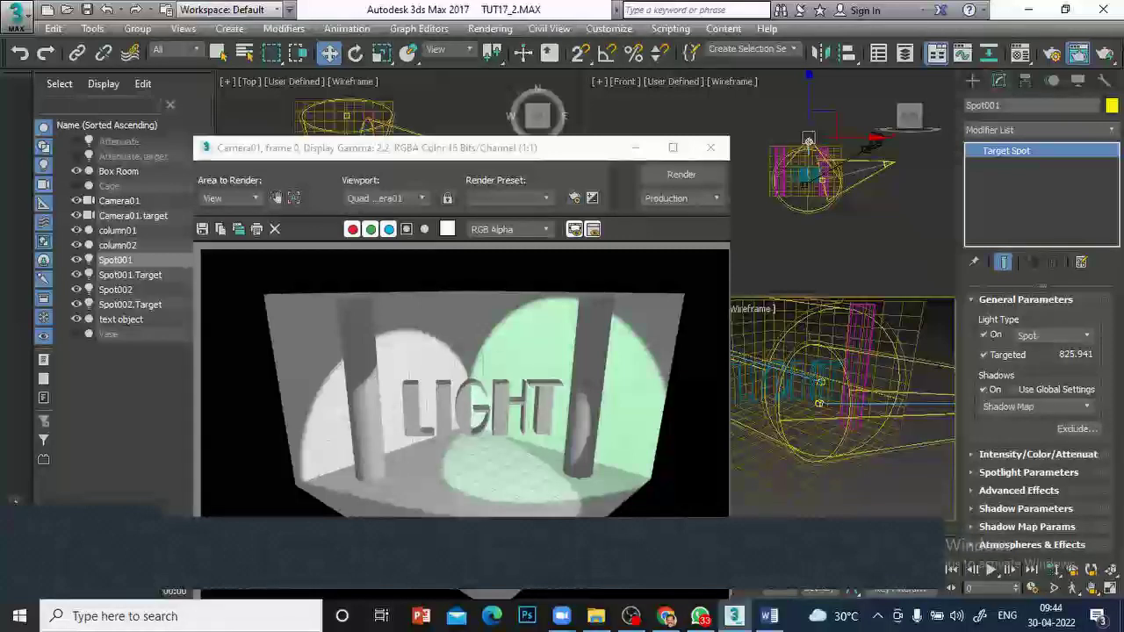
Raise Spot001's Multiplier to 2.0 and render the scene
left_click(971, 454)
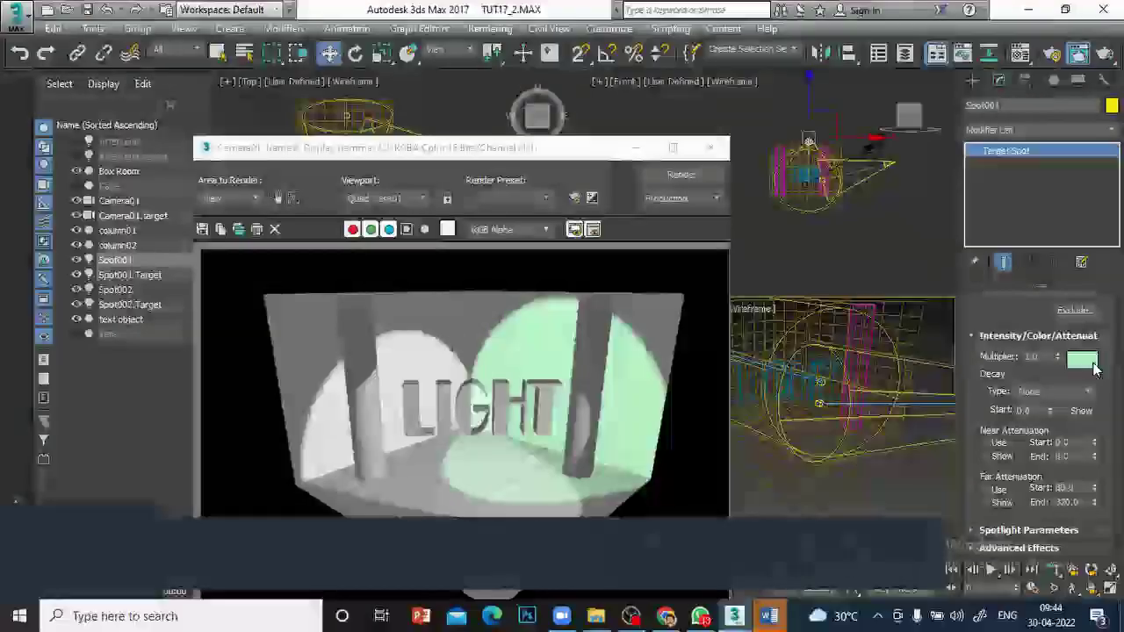
double_click(1041, 355)
type("2")
key("Return")
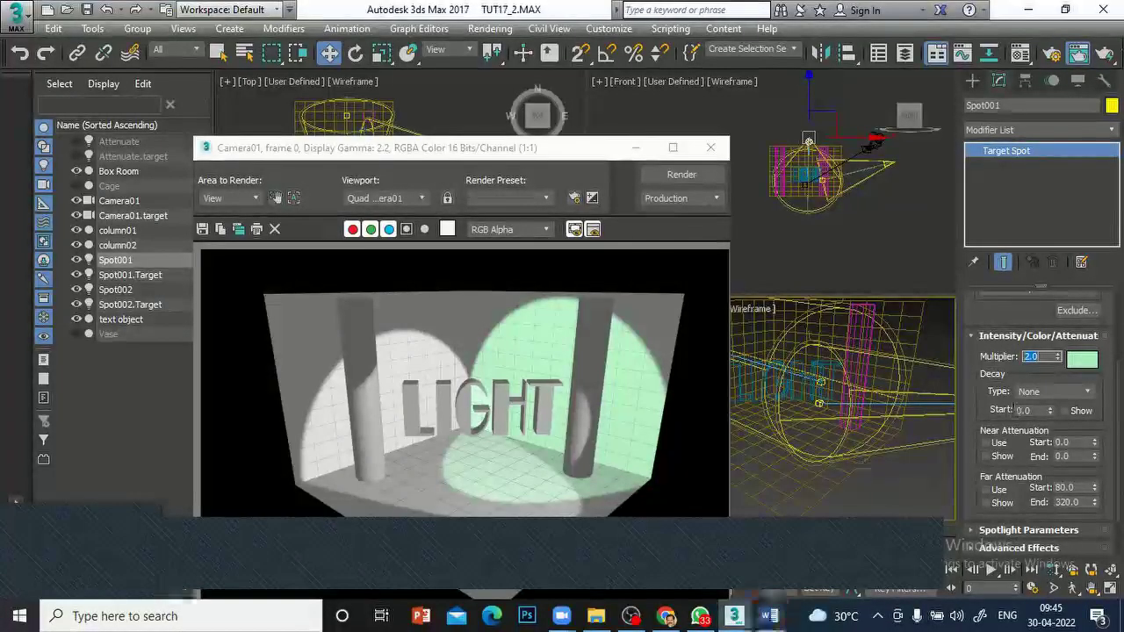
key("shift+q")
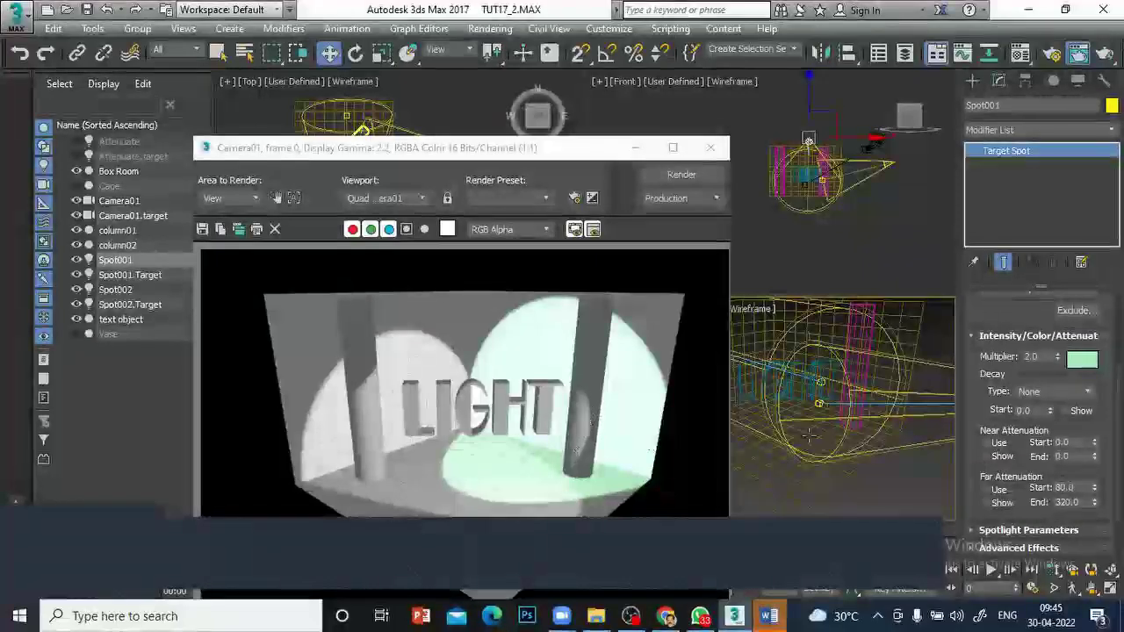
Set Spot001's Multiplier back to 1.0 and collapse the intensity rollout
double_click(1033, 356)
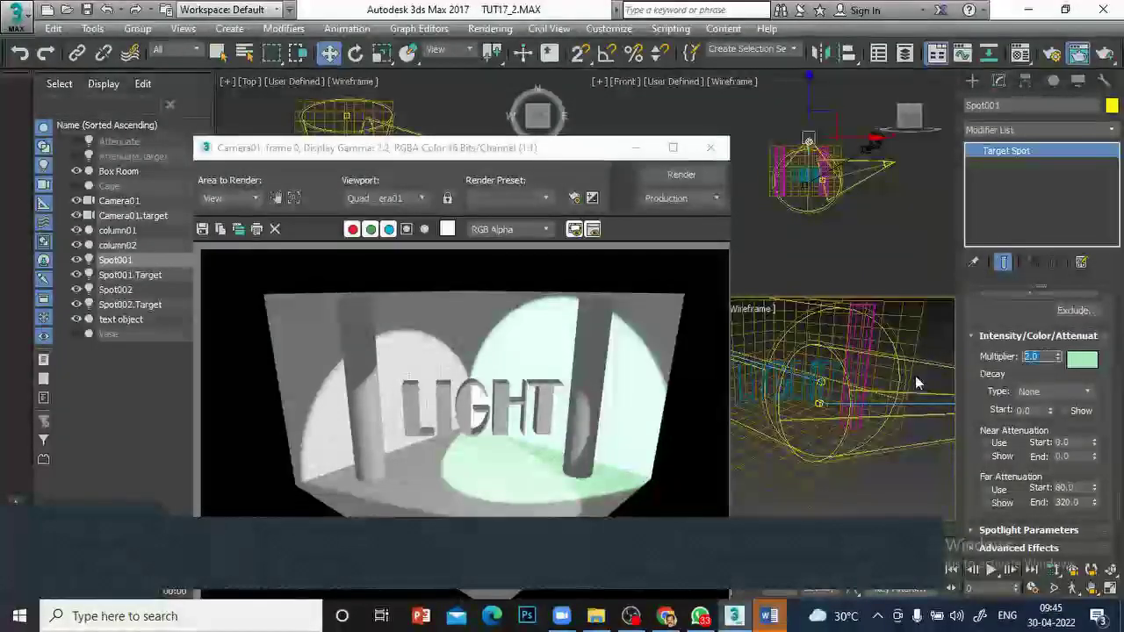
type("1")
key("Return")
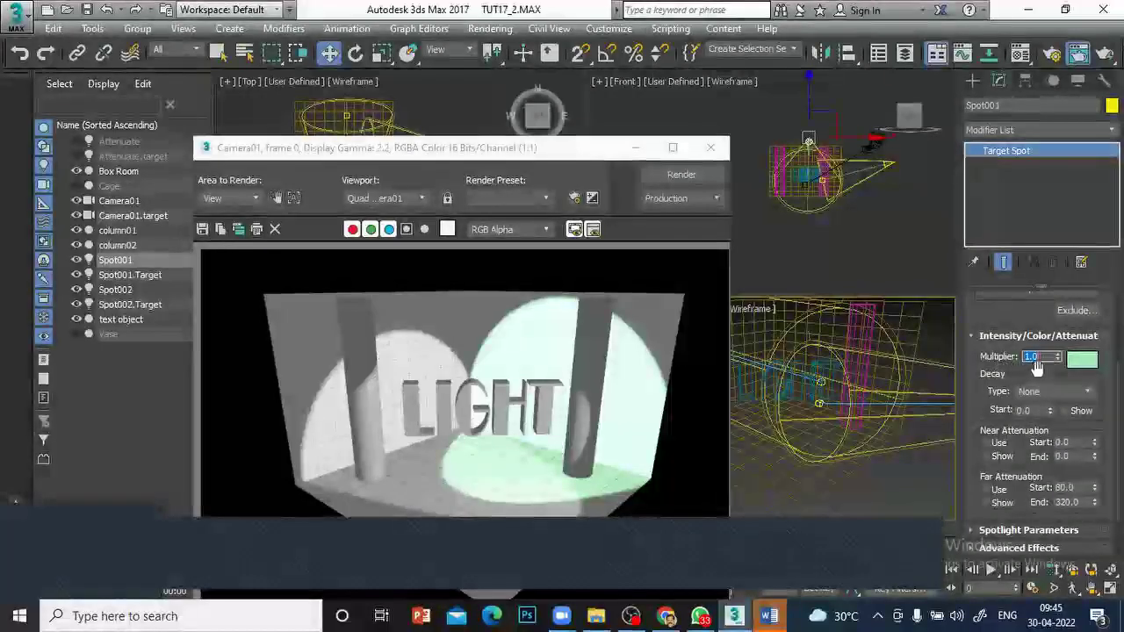
left_click(970, 335)
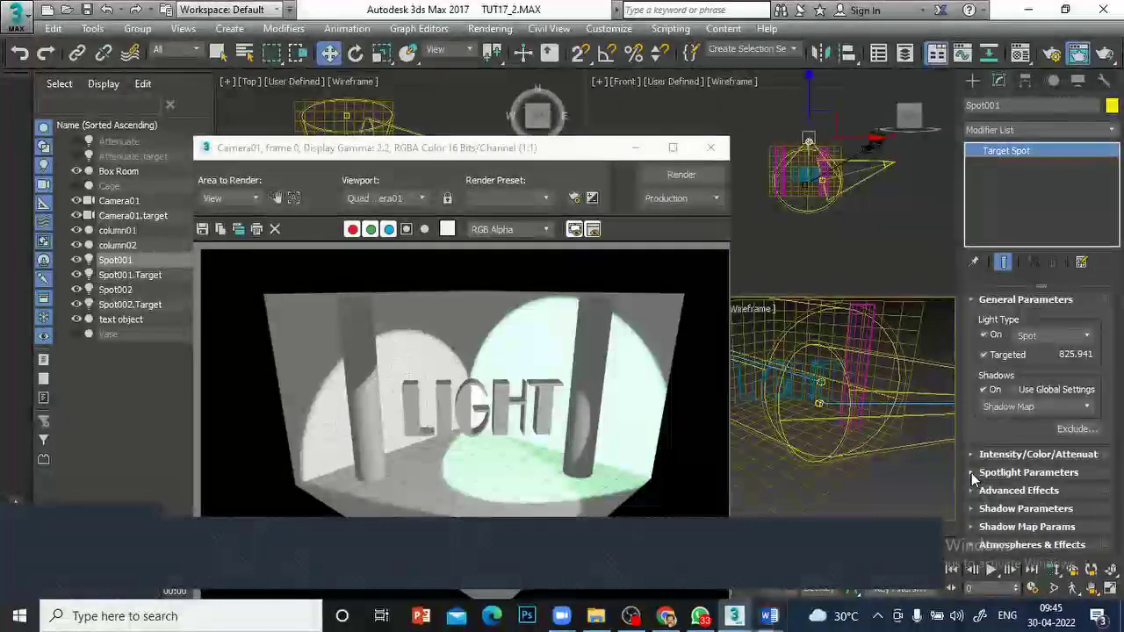
Turn on Overshoot for Spot001 and render the scene
left_click(984, 472)
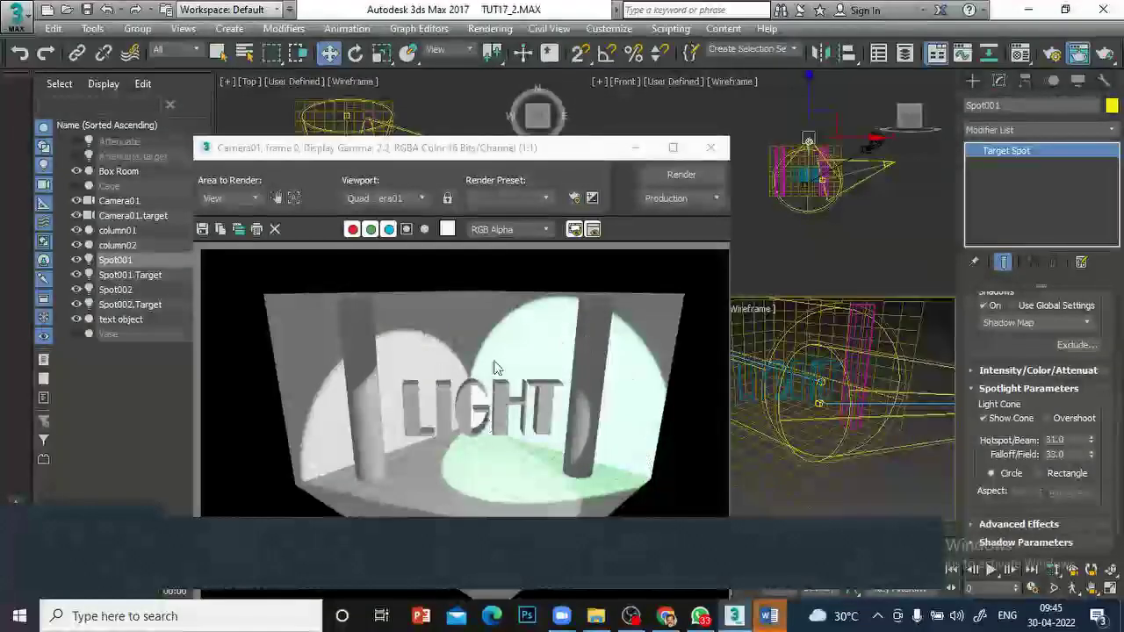
left_click(988, 422)
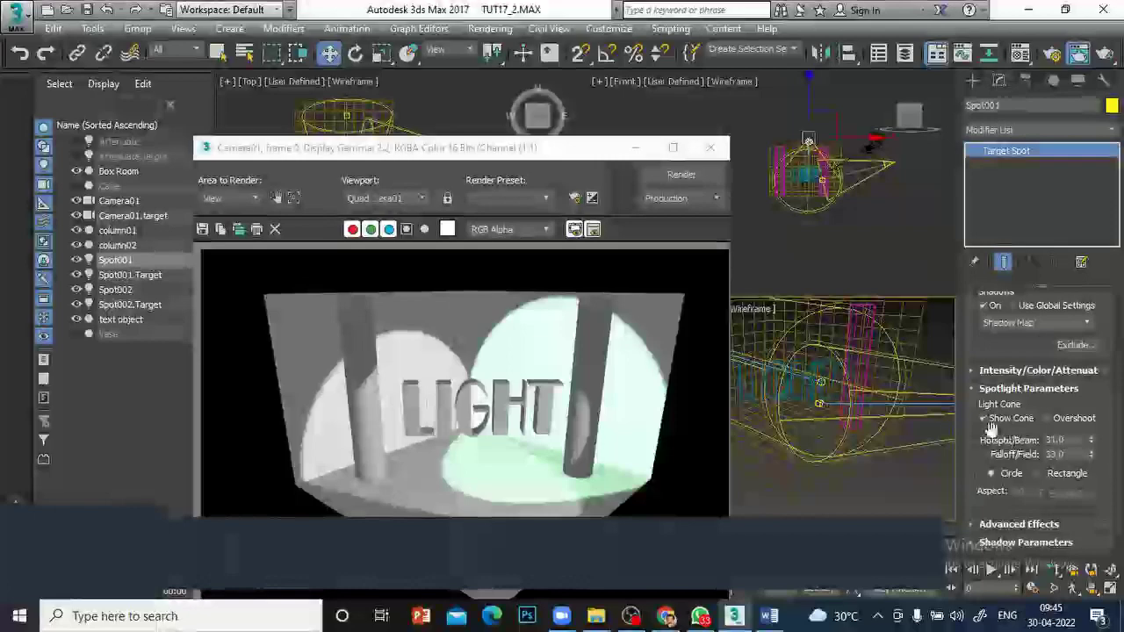
left_click(1047, 419)
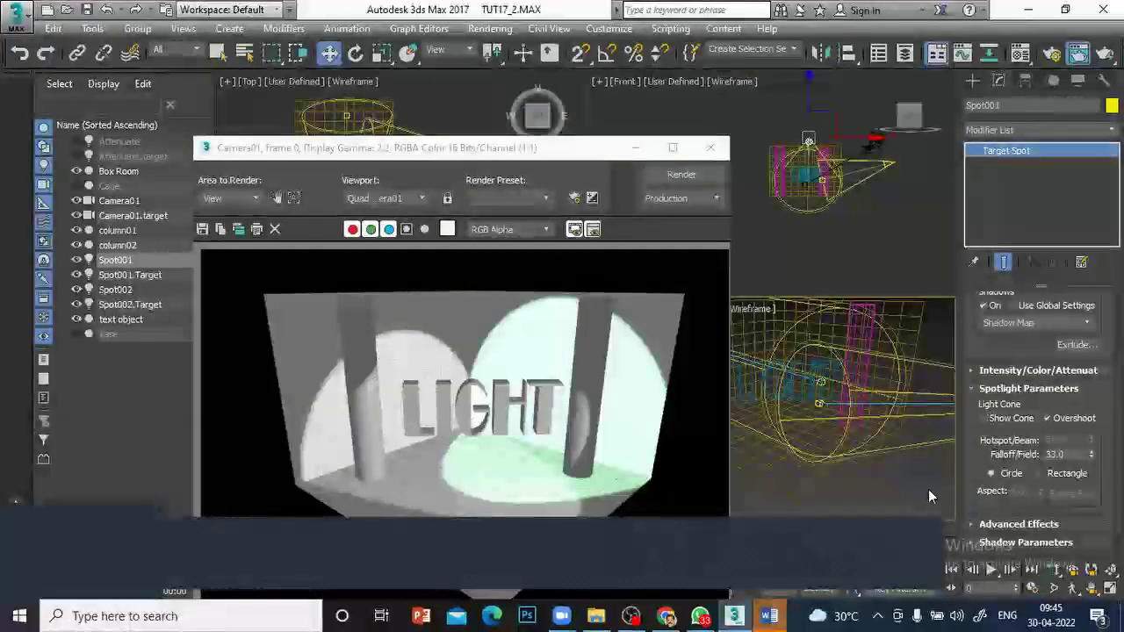
key("shift+q")
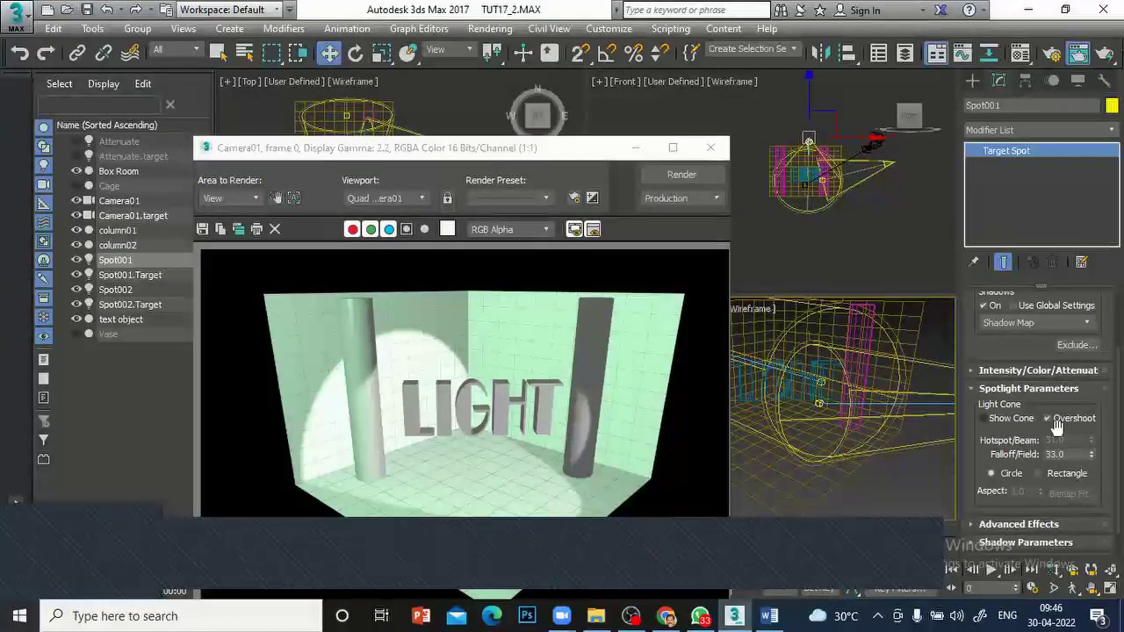
Re-enable Show Cone, turn Overshoot off, and close the rendered frame
left_click(984, 419)
left_click(1047, 418)
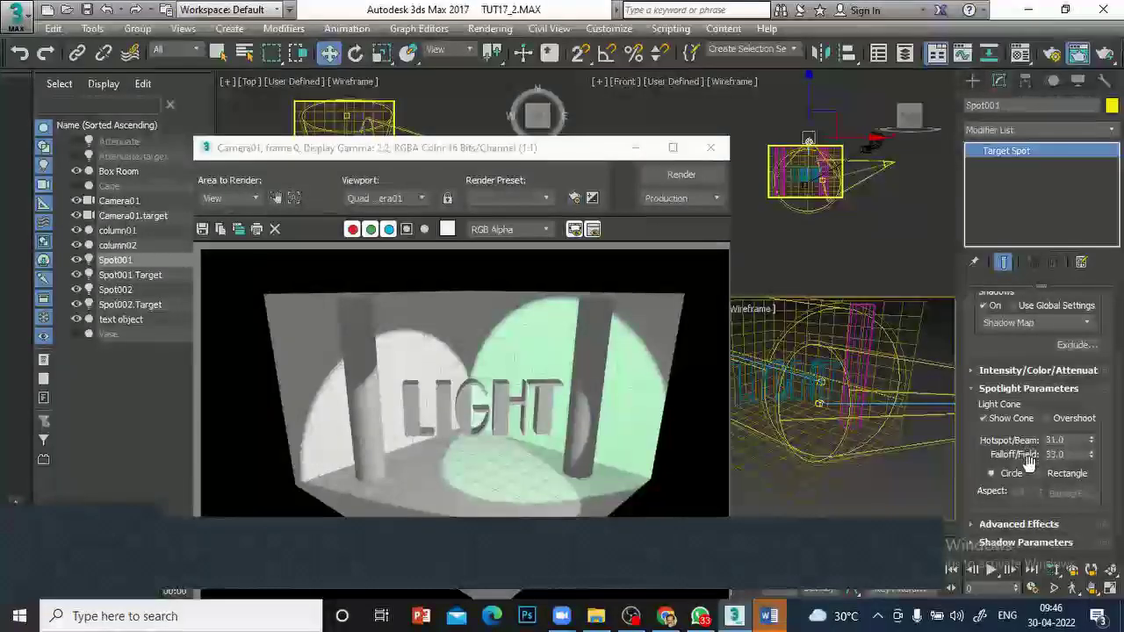
left_click(711, 147)
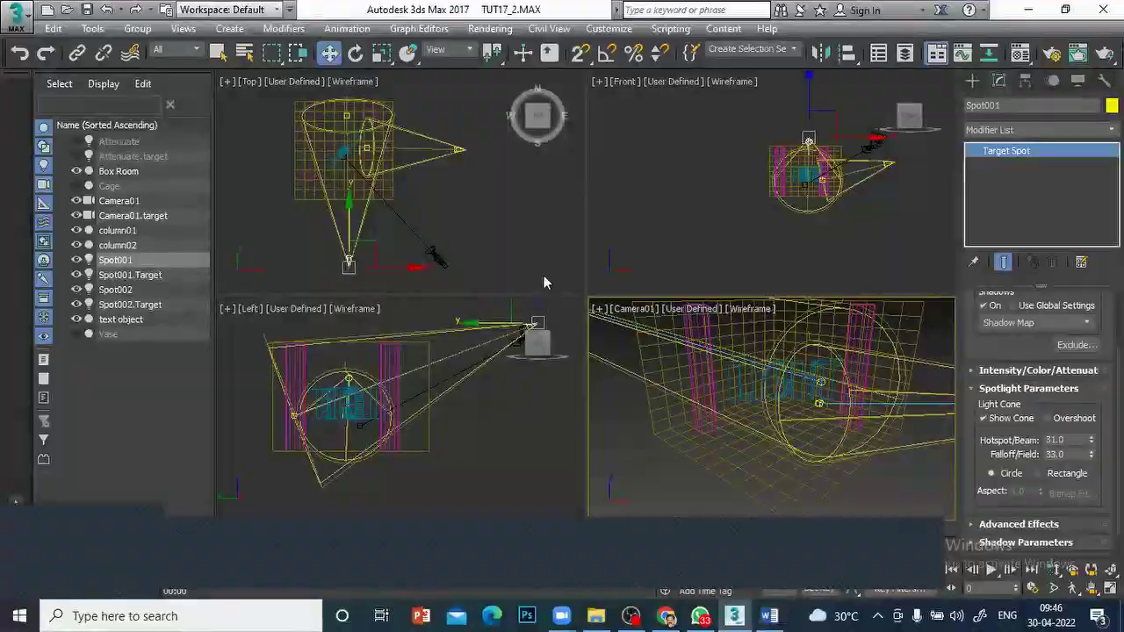
Test the Hotspot/Beam value in a maximized Top view, then restore four viewports and render Camera01
right_click(481, 229)
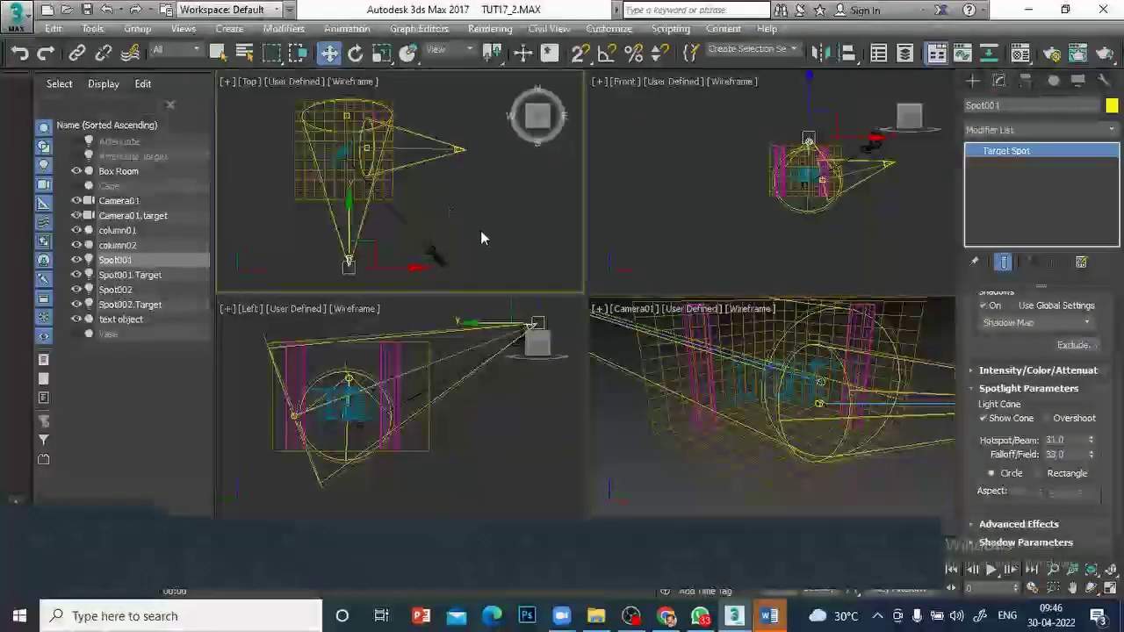
left_click(1108, 570)
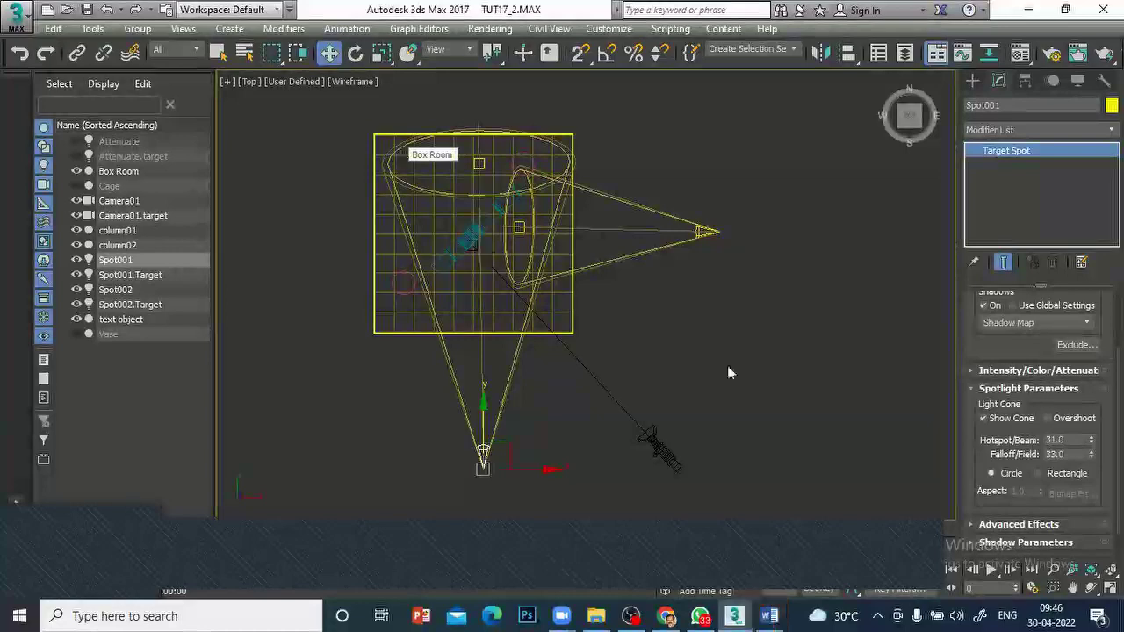
left_click(1055, 440)
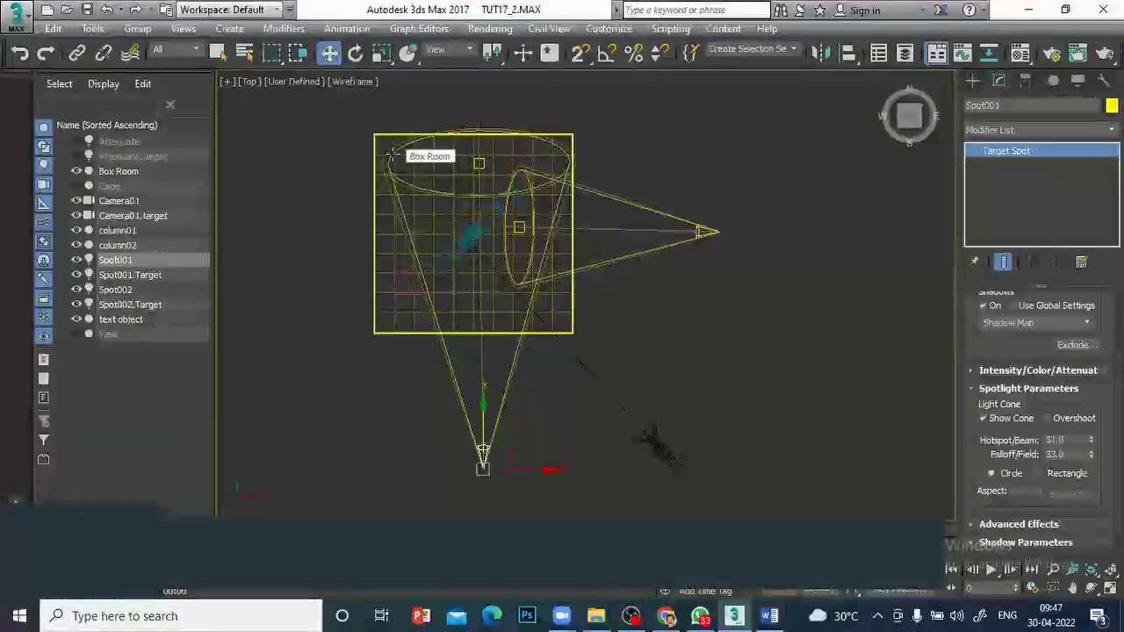
scroll(414, 168, "up", 5)
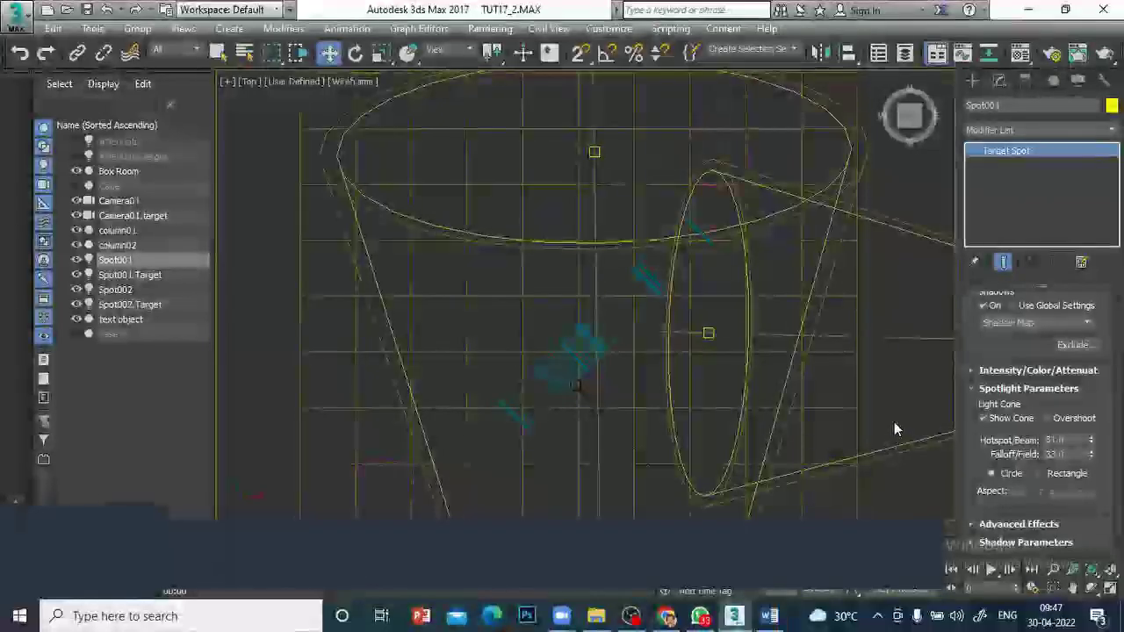
scroll(895, 430, "down", 3)
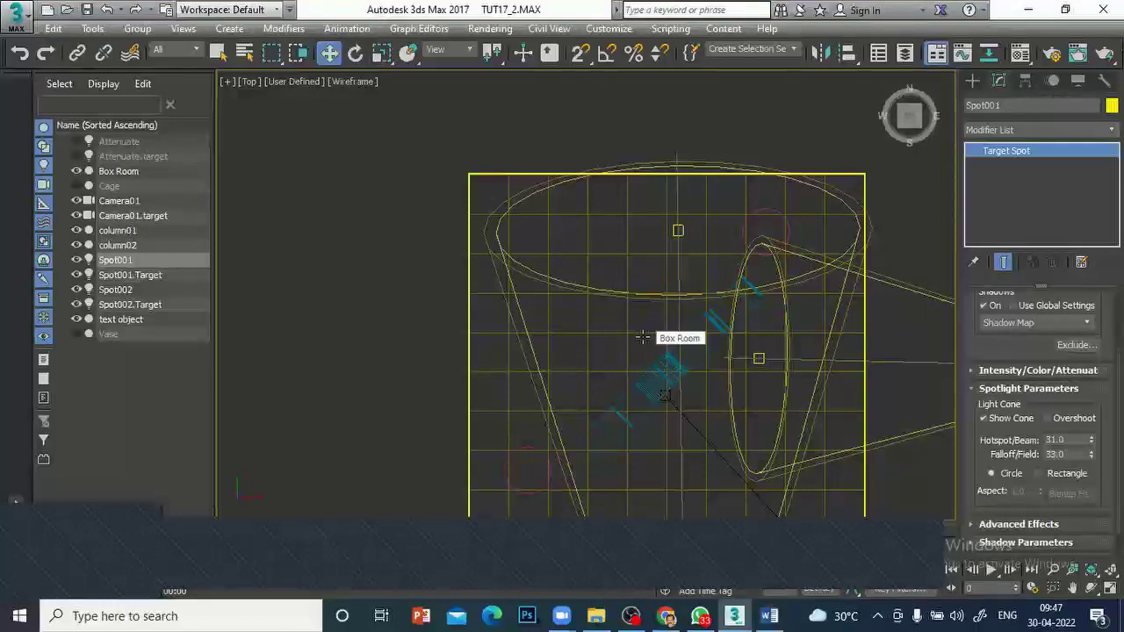
scroll(643, 337, "up", 3)
scroll(650, 351, "down", 2)
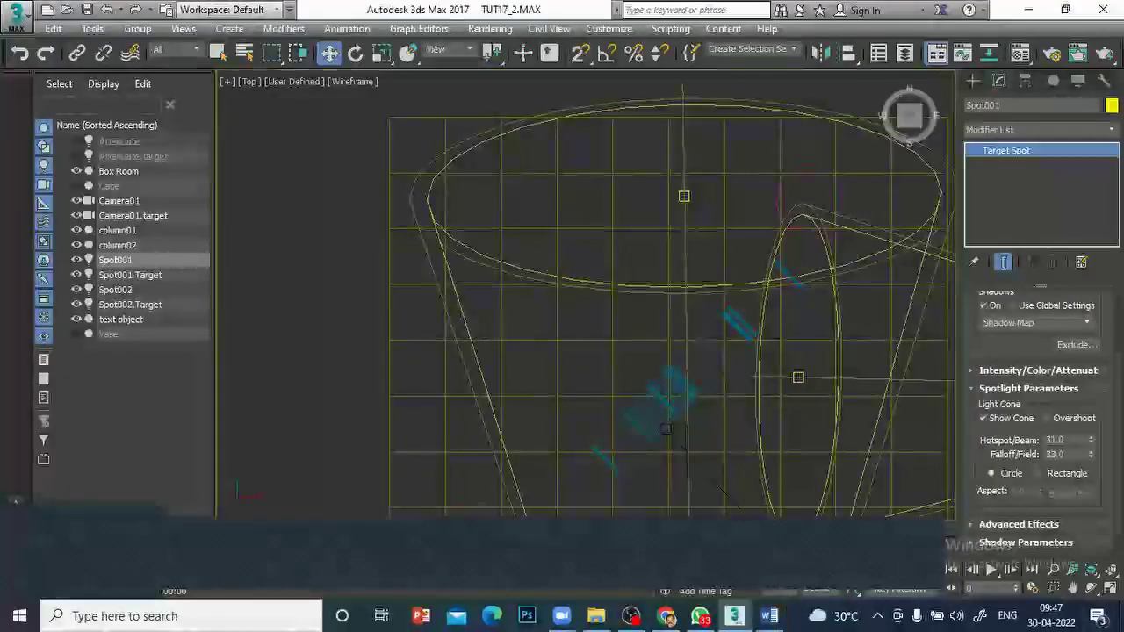
key("alt+w")
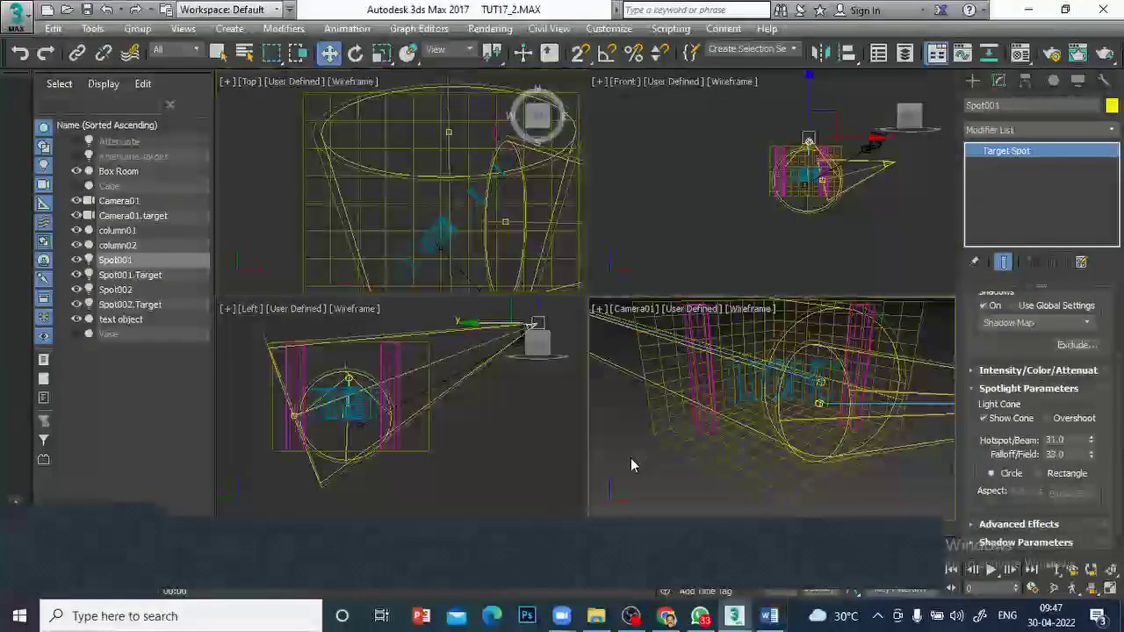
key("shift+q")
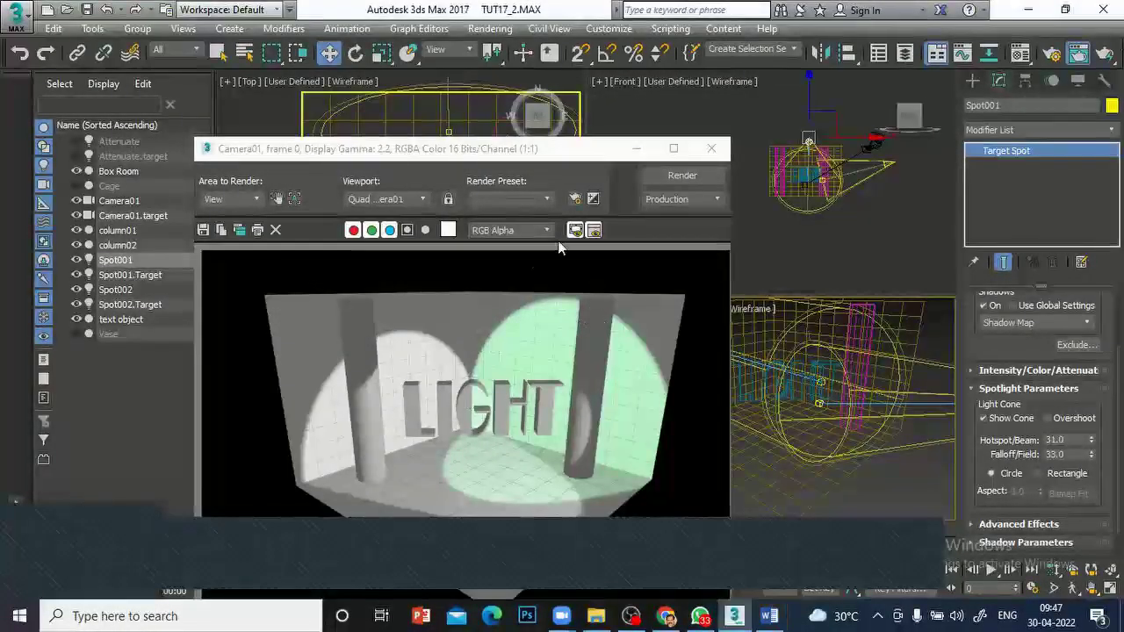
Set the spotlight falloff to 36 and re-render
left_click_drag(586, 154, 418, 56)
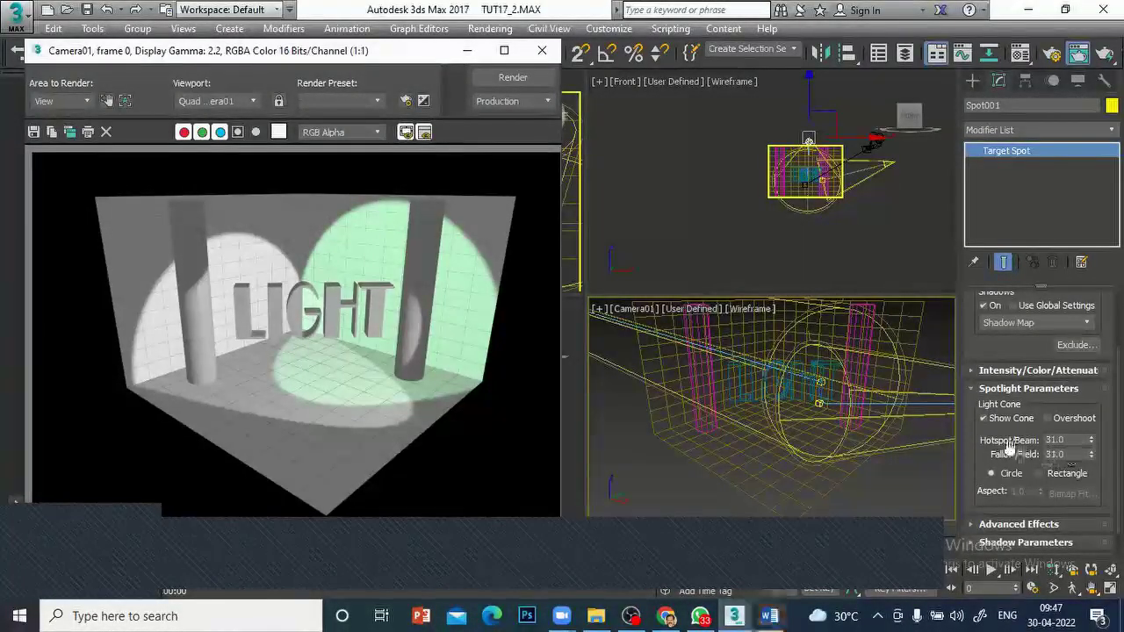
left_click(1063, 454)
type("33")
key("Return")
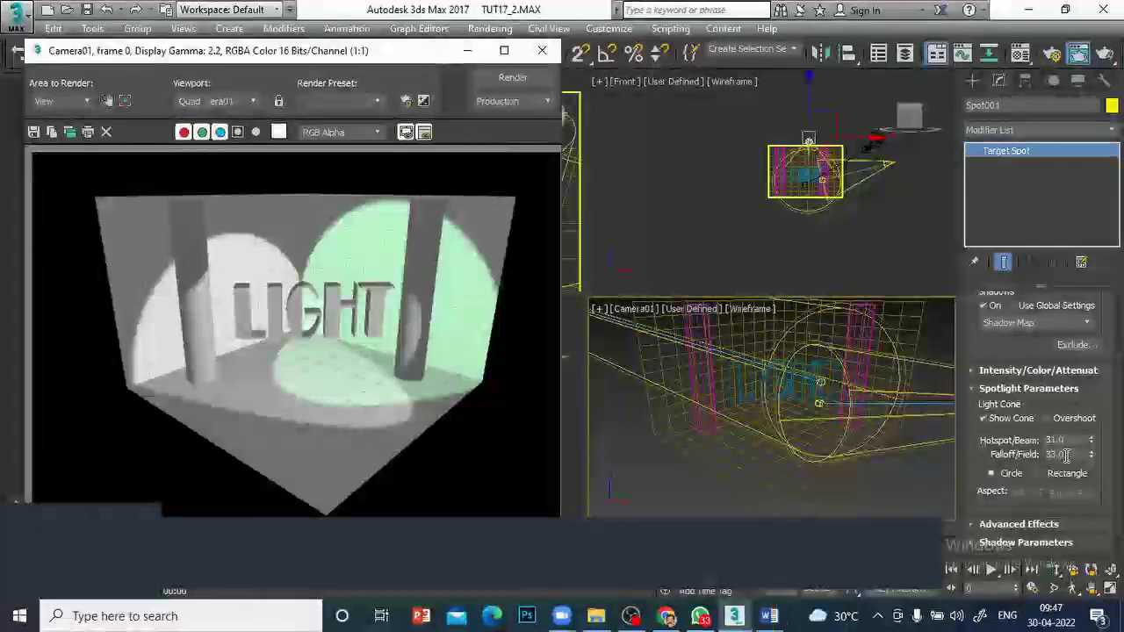
left_click_drag(1065, 455, 1021, 449)
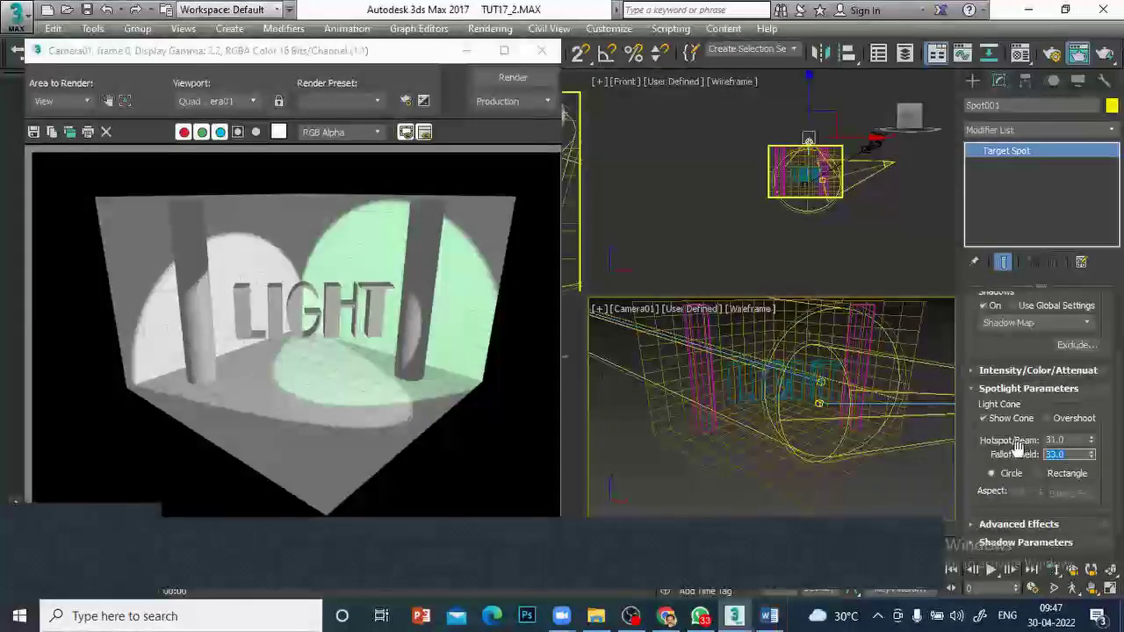
type("3.")
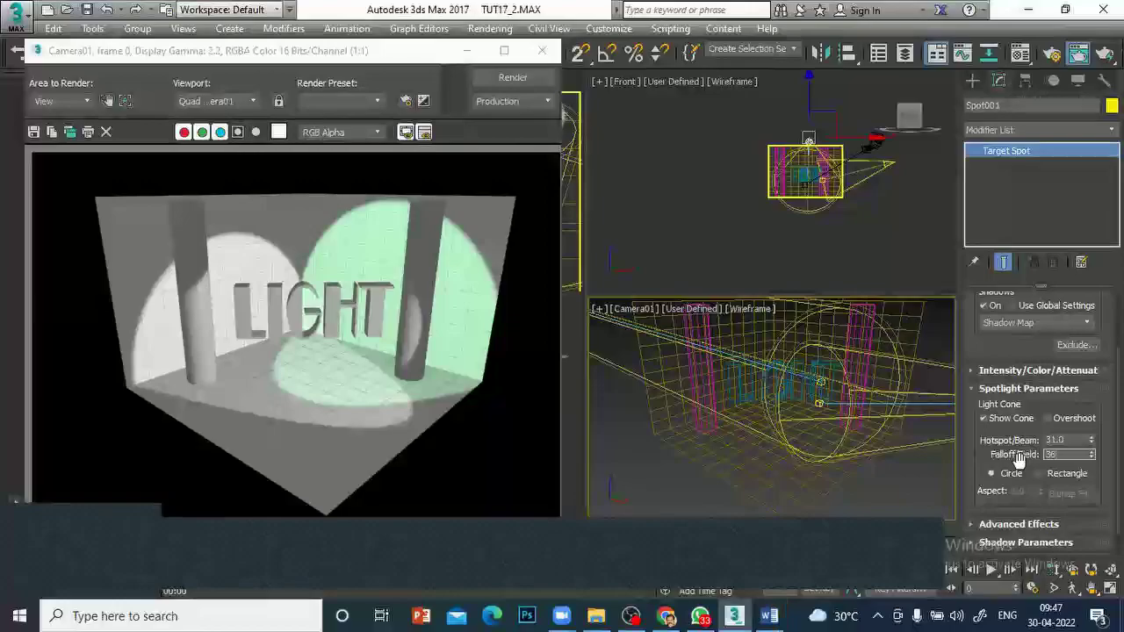
key("Return")
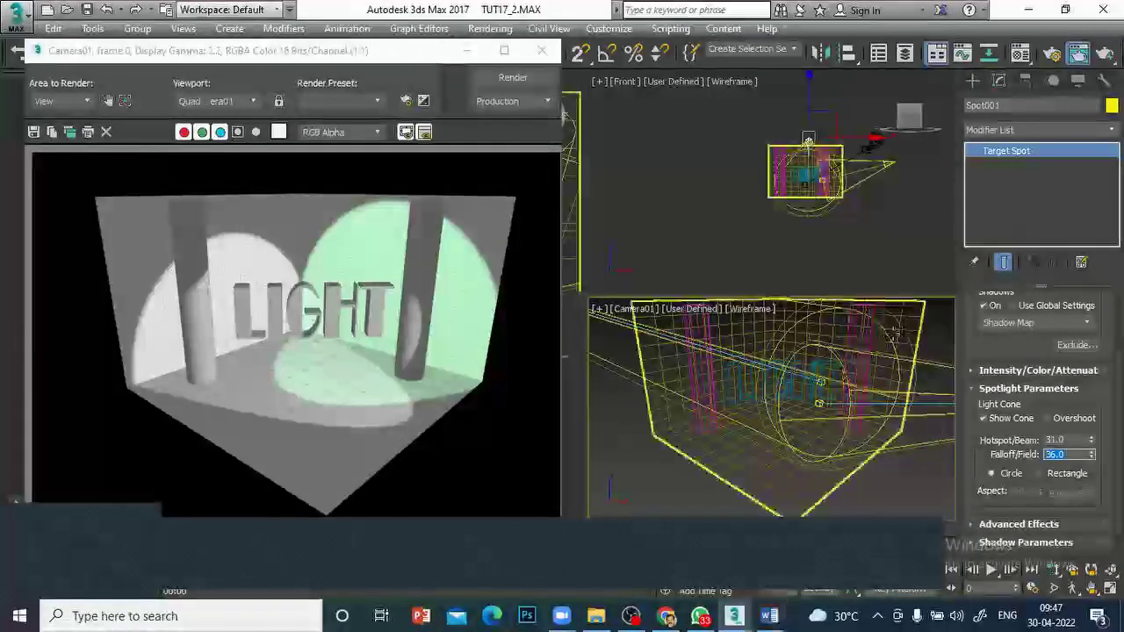
left_click(543, 133)
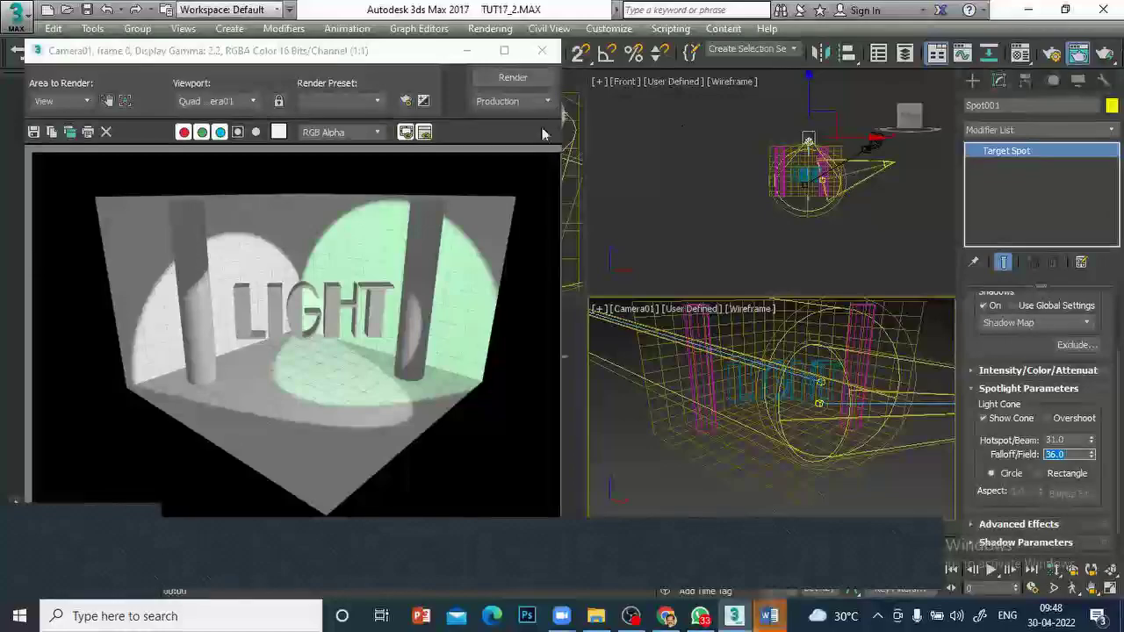
left_click(510, 78)
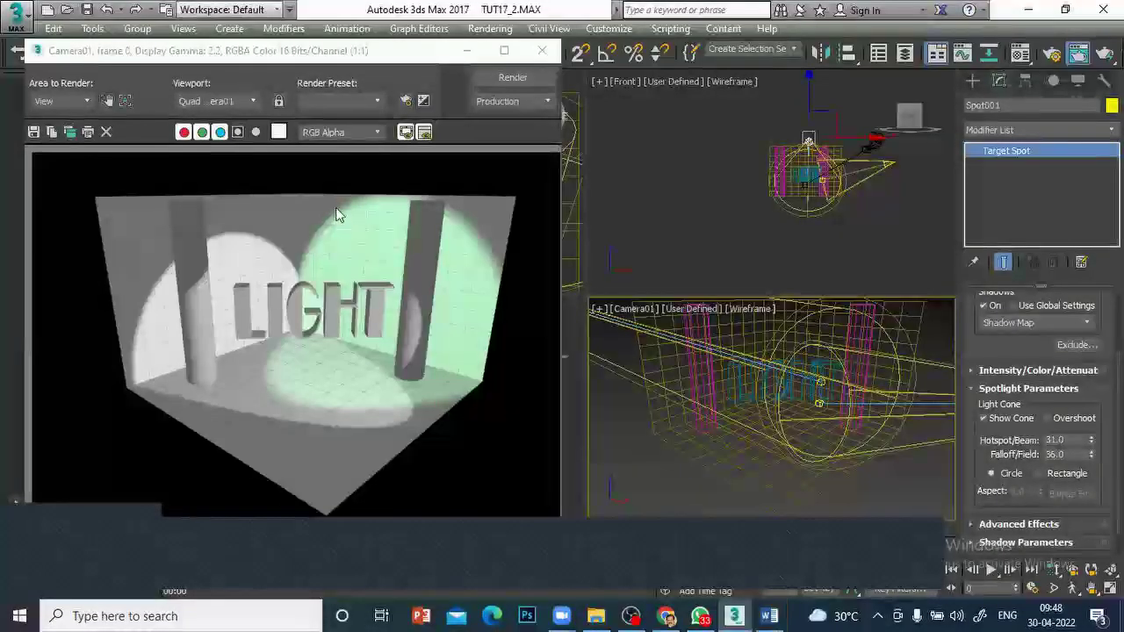
Widen the falloff to 40 and re-render
double_click(1072, 453)
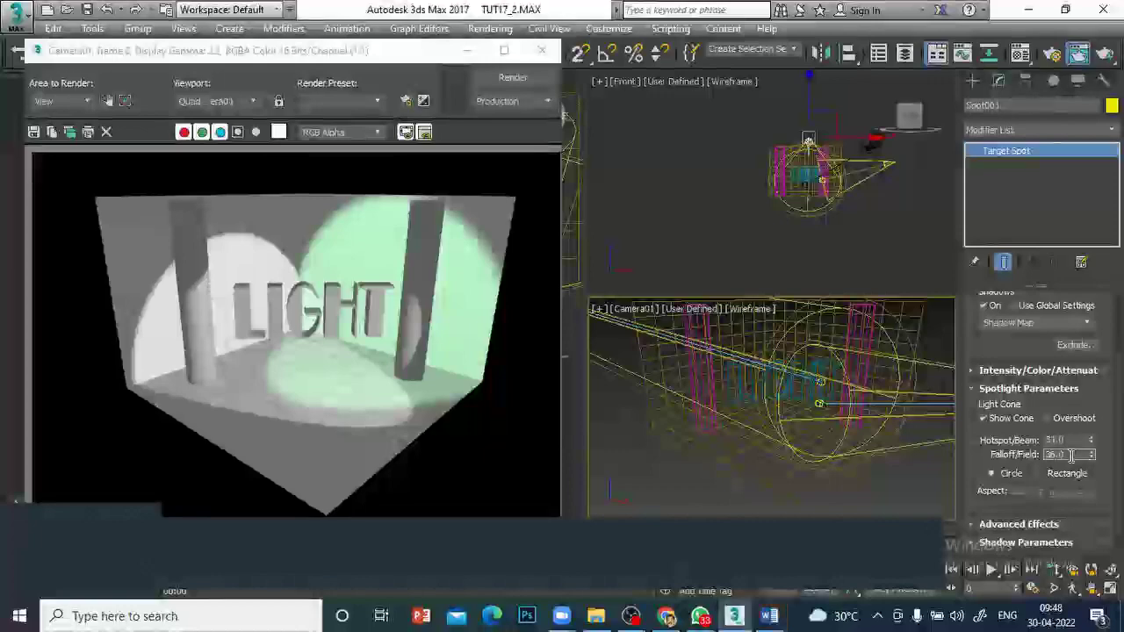
type("40")
key("Return")
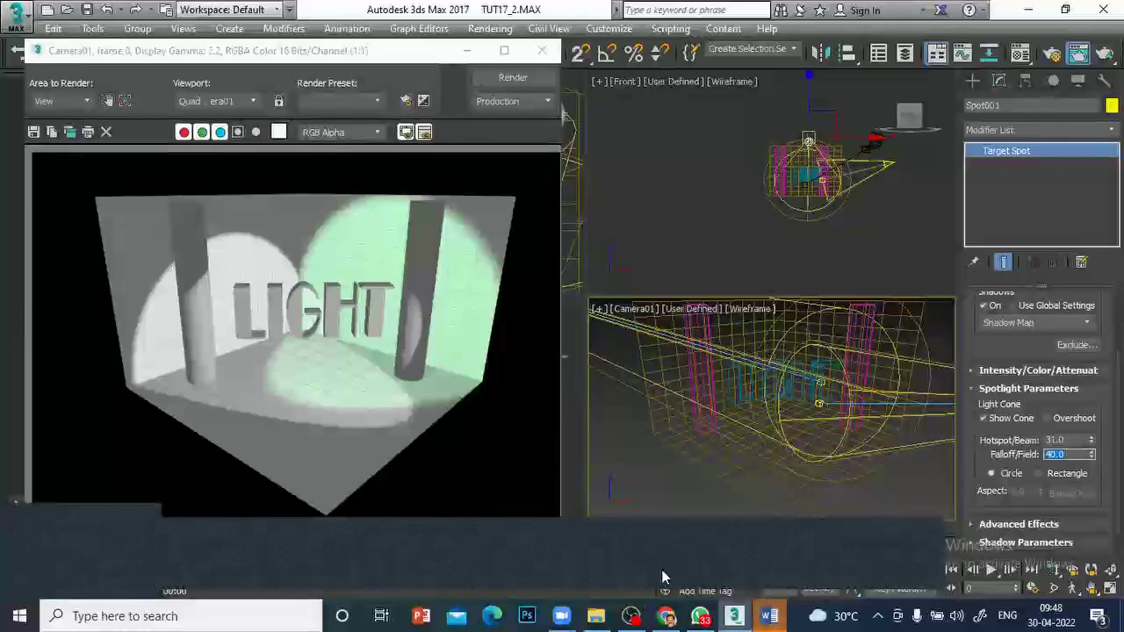
left_click(503, 81)
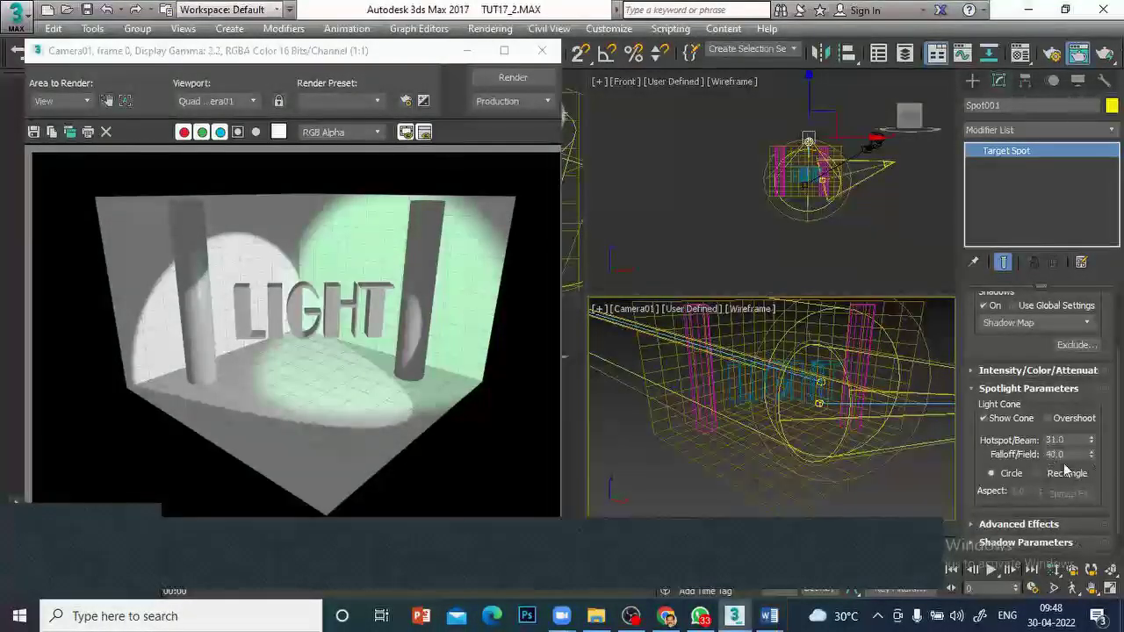
Return the falloff to 33 and render the scene again
left_click_drag(1079, 454, 978, 449)
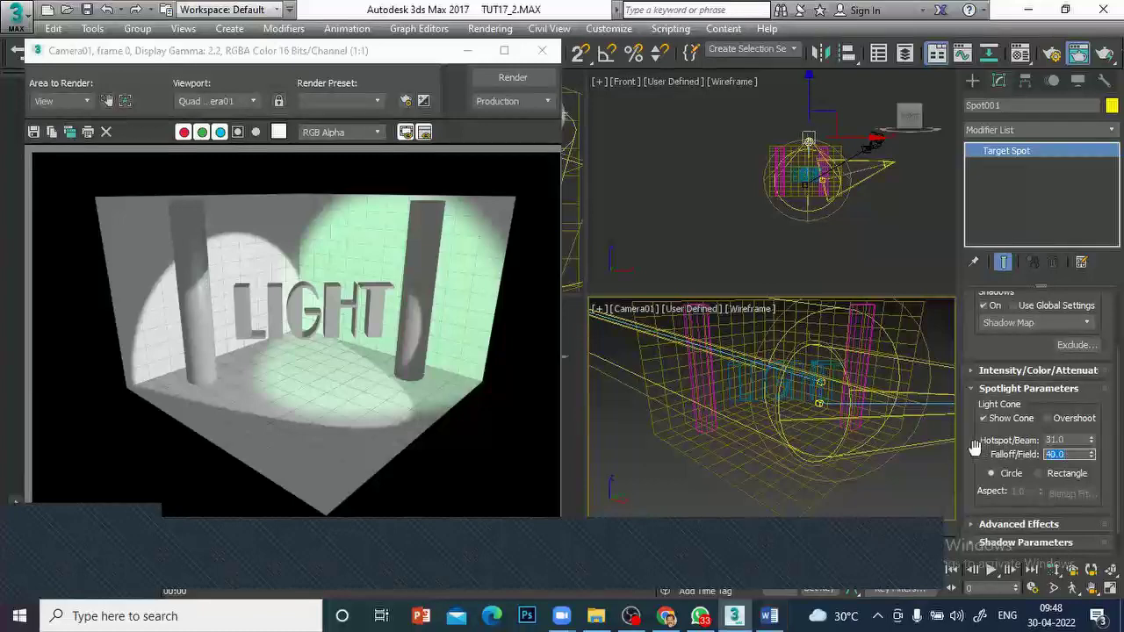
type("33")
key("Return")
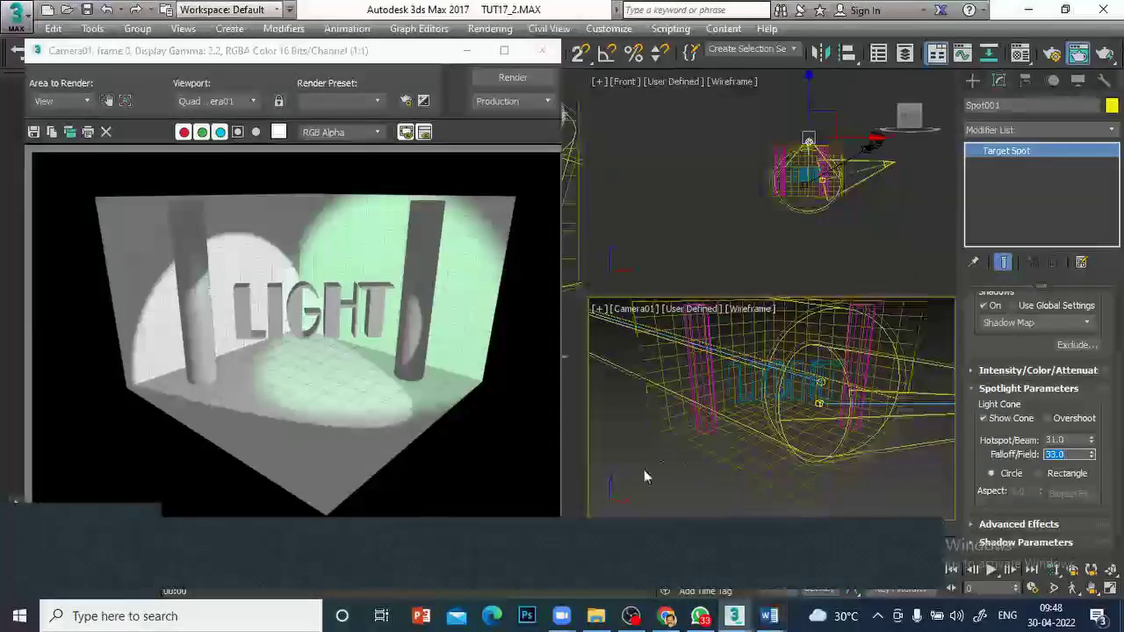
left_click(510, 77)
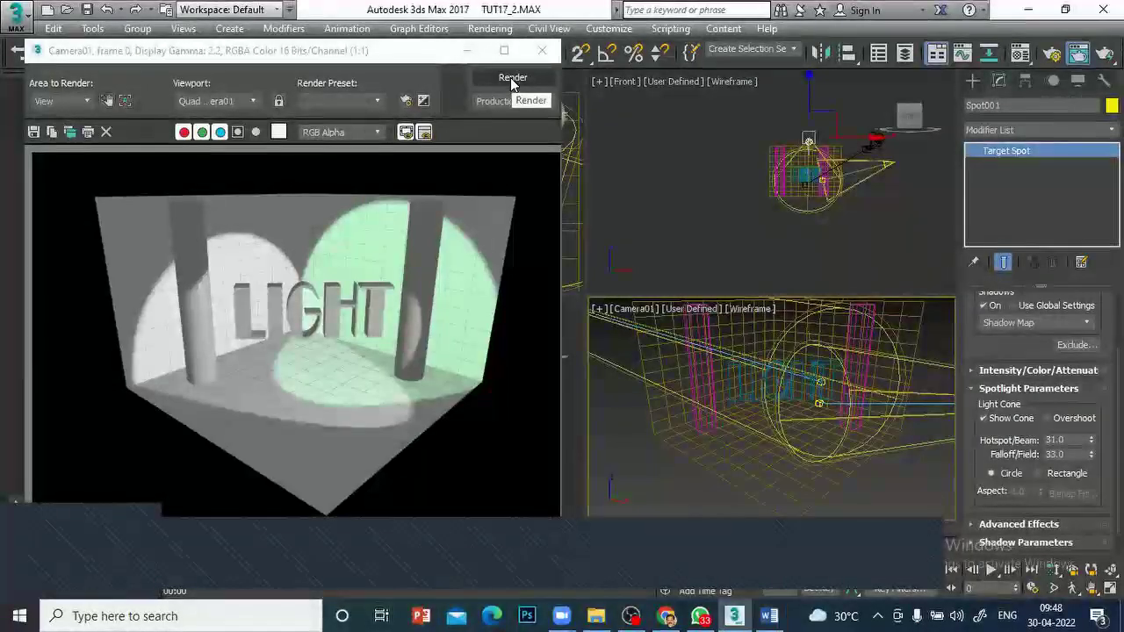
left_click(510, 77)
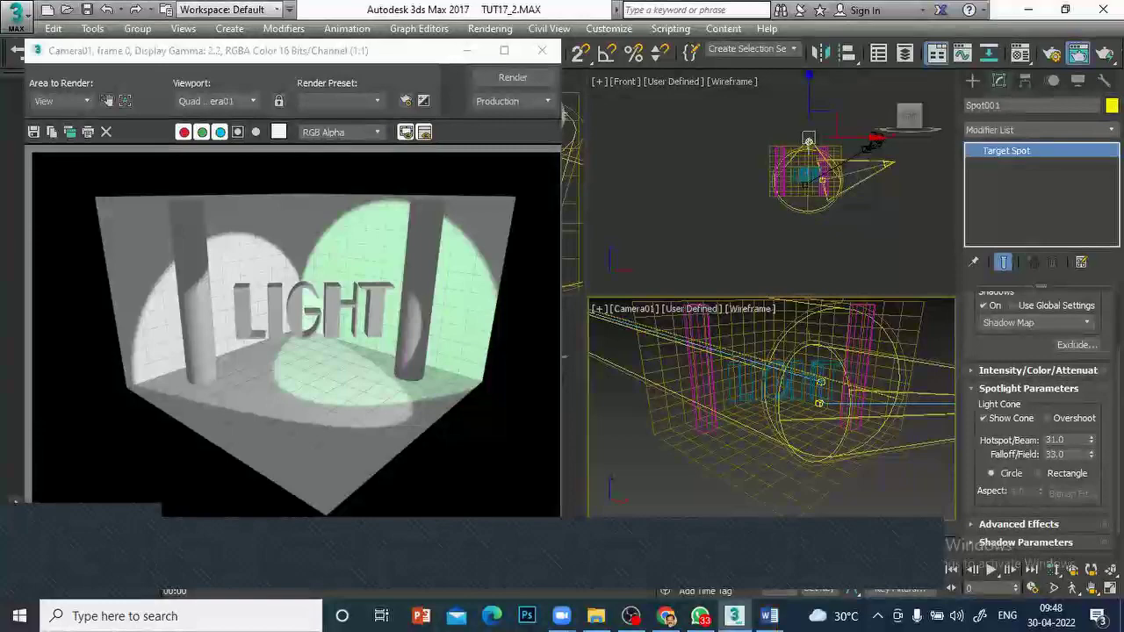
scroll(1041, 395, "down", 1)
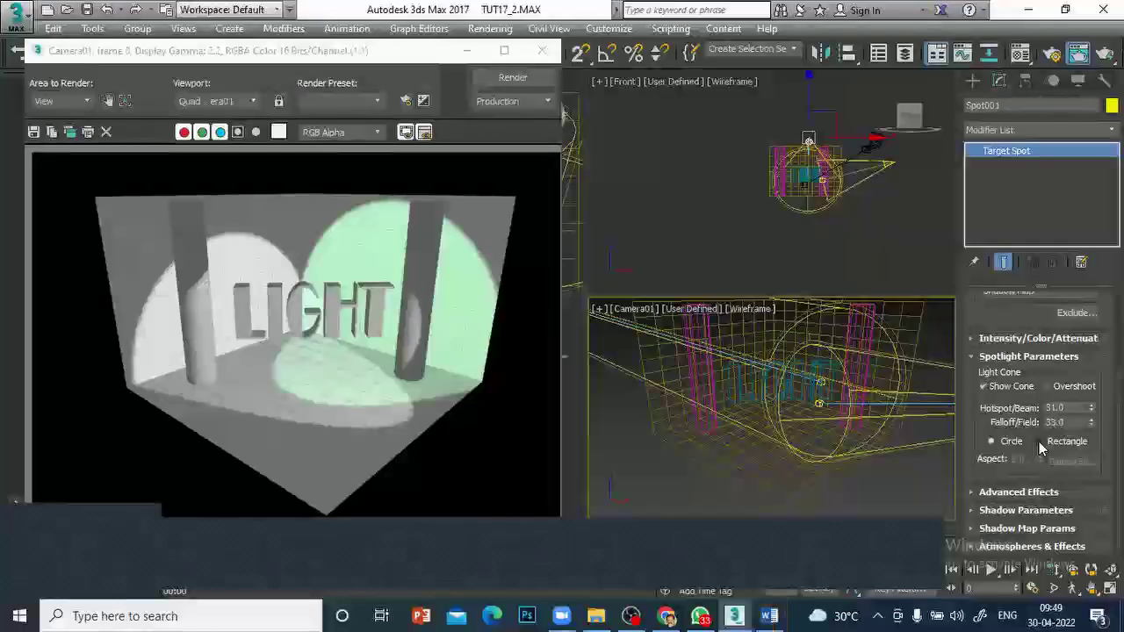
Switch Spot001's cone shape to Rectangle and re-render Camera01
left_click(1039, 442)
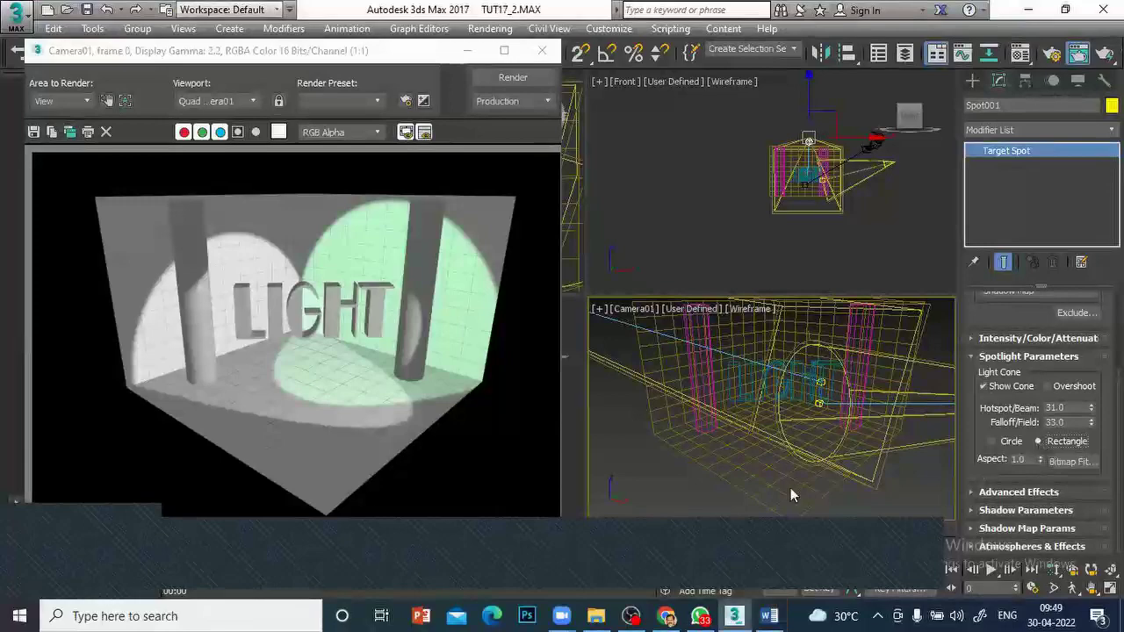
left_click(492, 75)
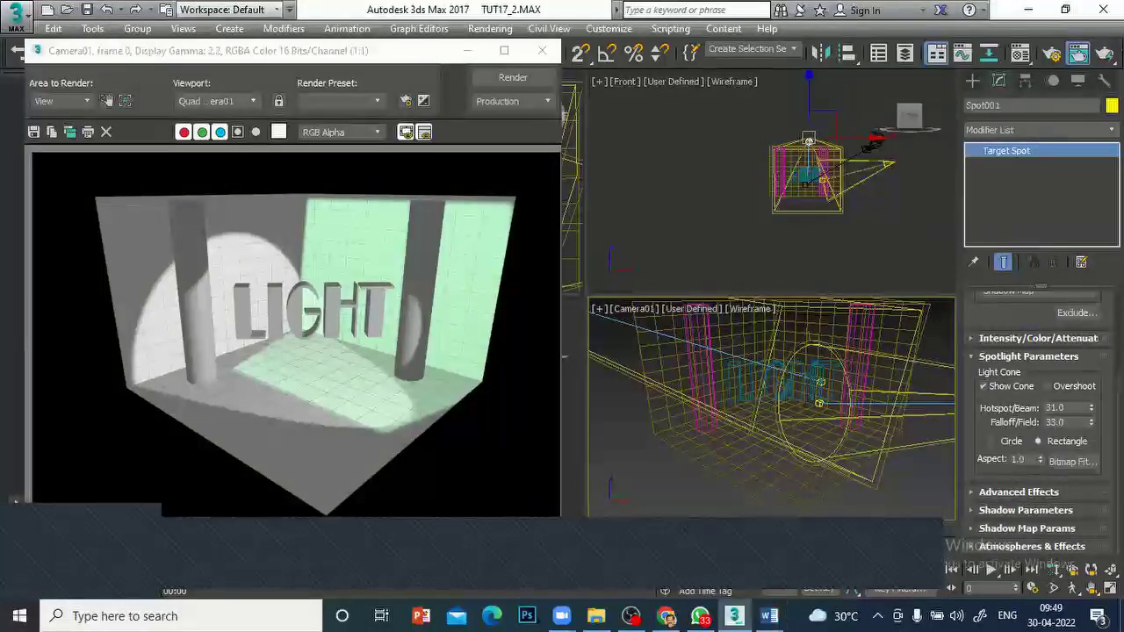
scroll(1019, 395, "up", 3)
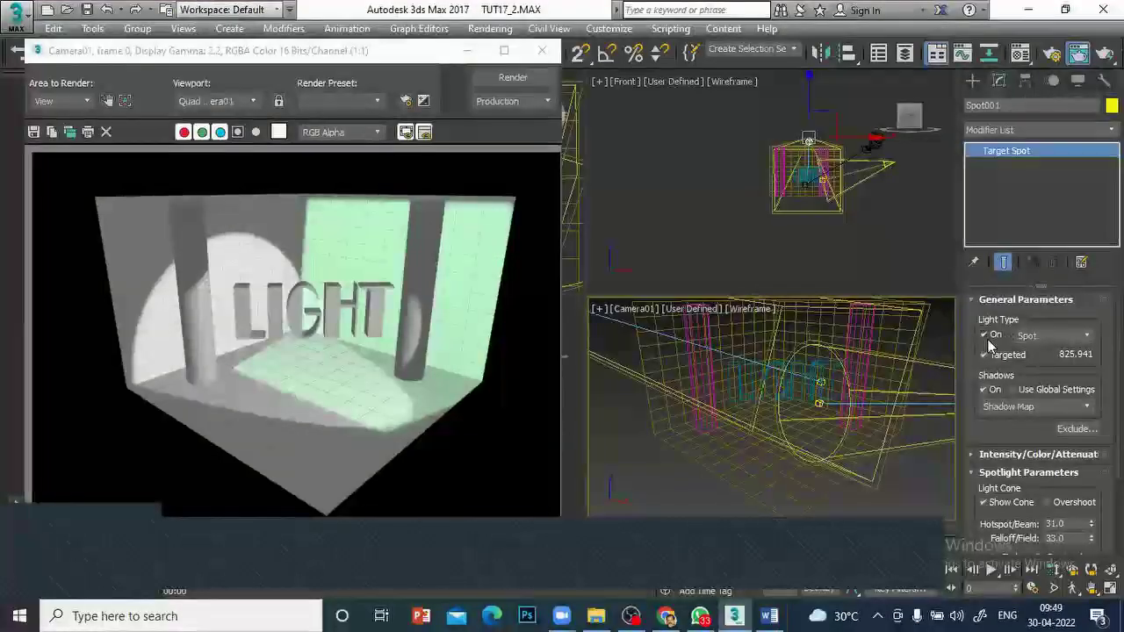
Turn Spot001's light off from the Camera01 quad menu, re-render, and select Spot002
right_click(644, 434)
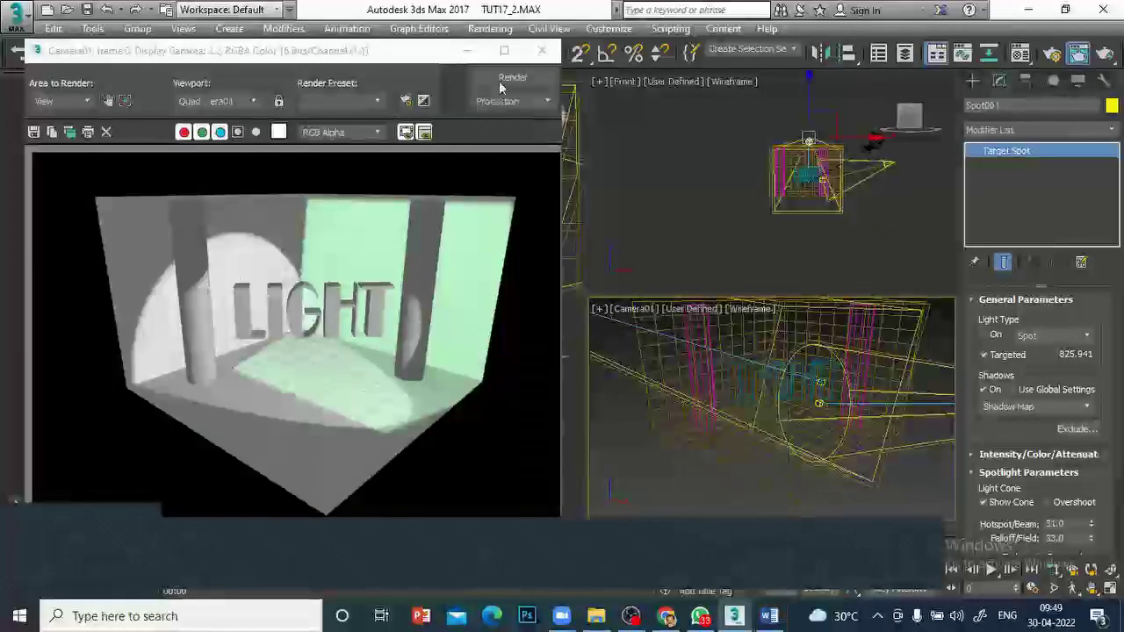
left_click(513, 79)
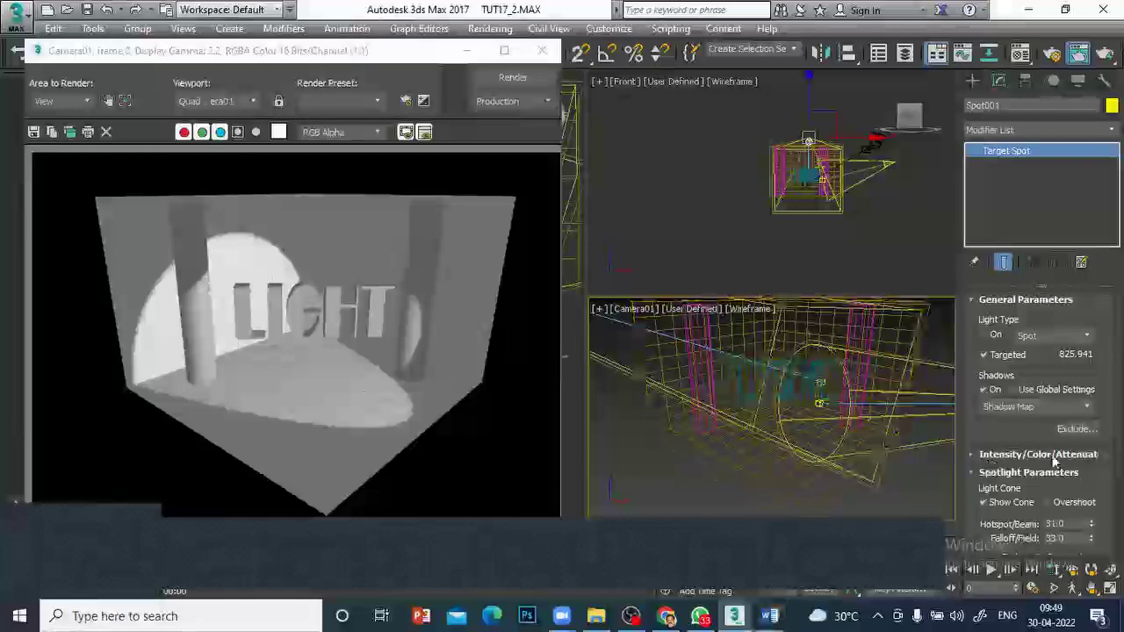
left_click(888, 163)
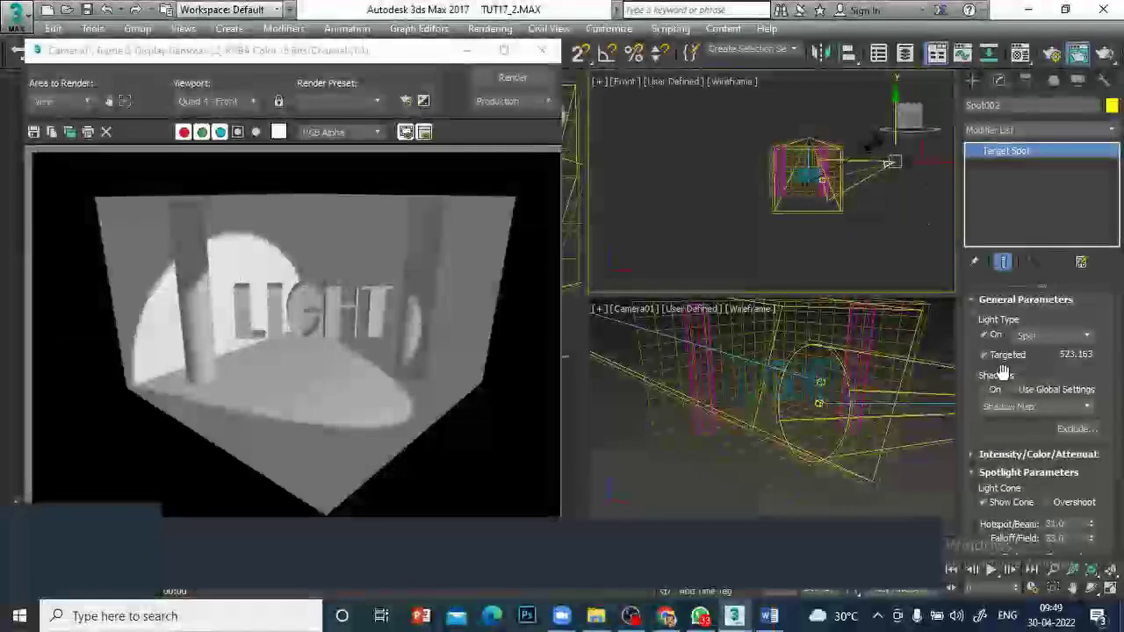
left_click(432, 53)
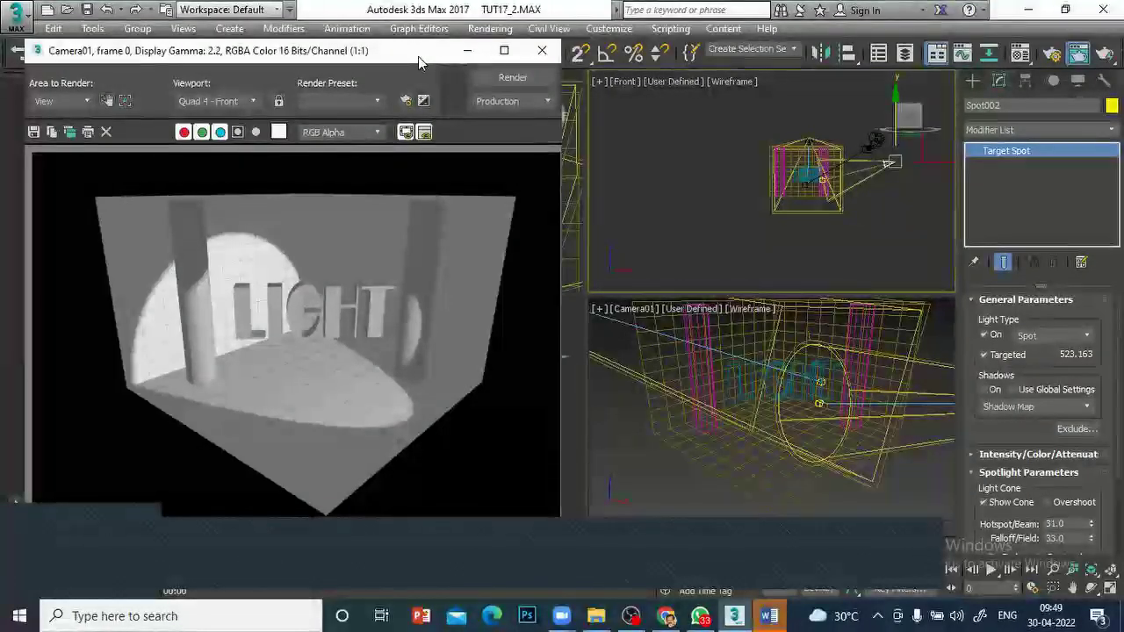
Show Spot002's settings and turn on its shadows
left_click_drag(419, 58, 401, 294)
left_click(436, 228)
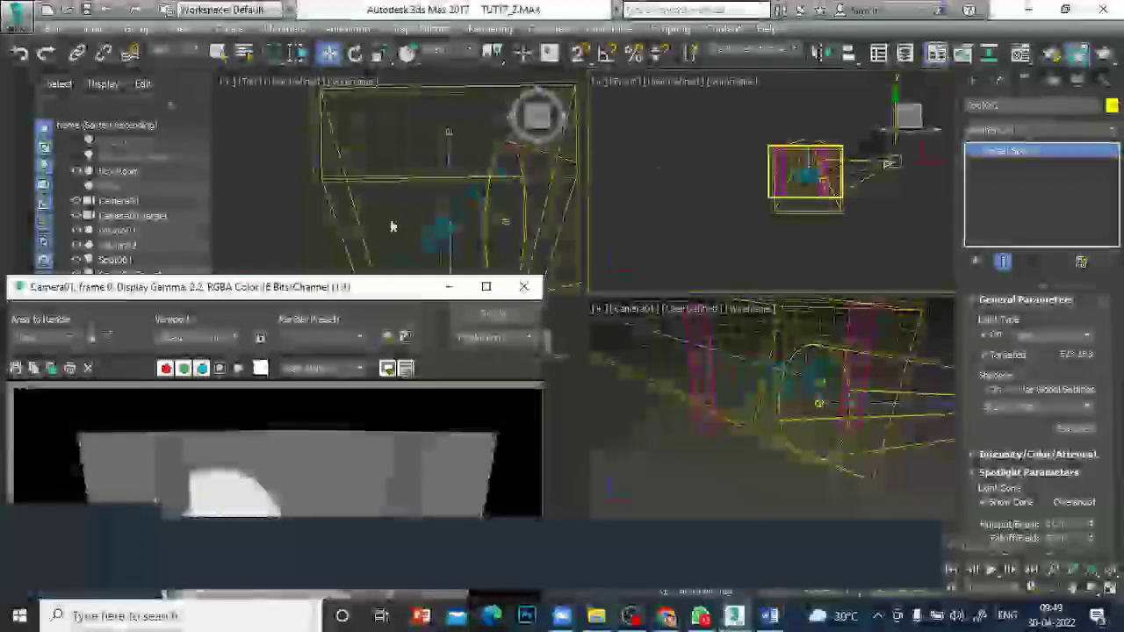
left_click_drag(313, 290, 293, 105)
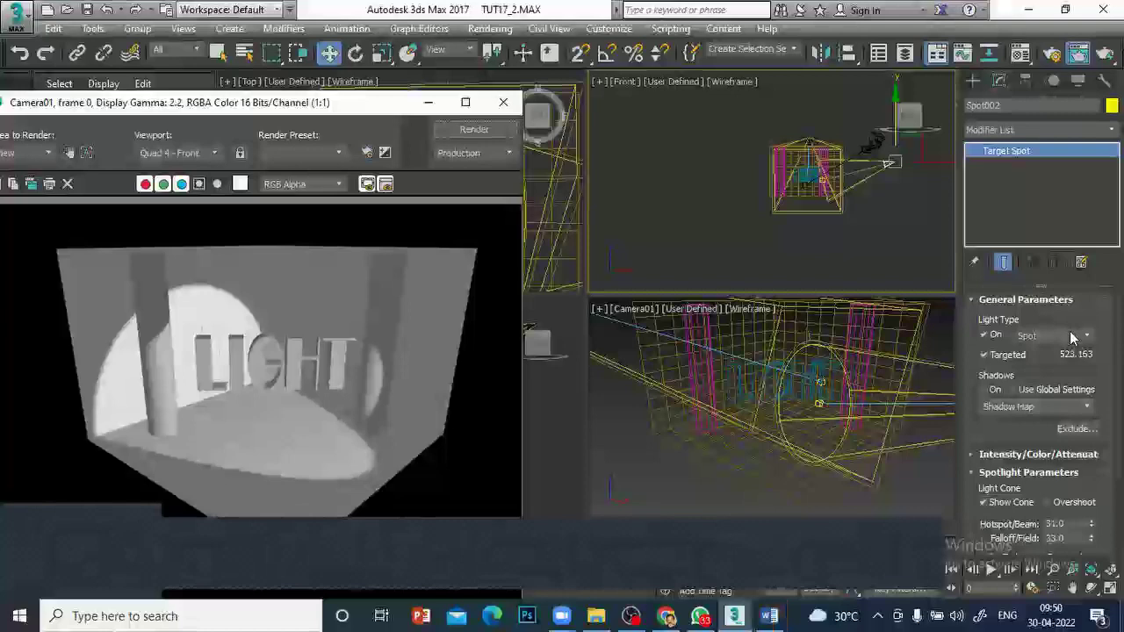
left_click(984, 390)
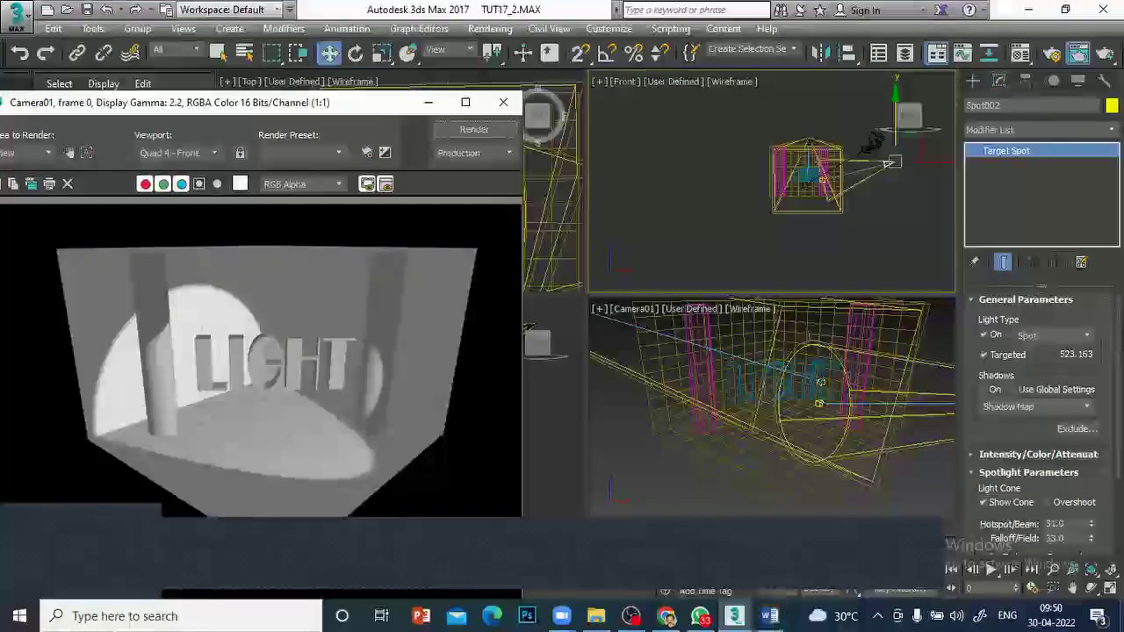
scroll(1037, 422, "down", 5)
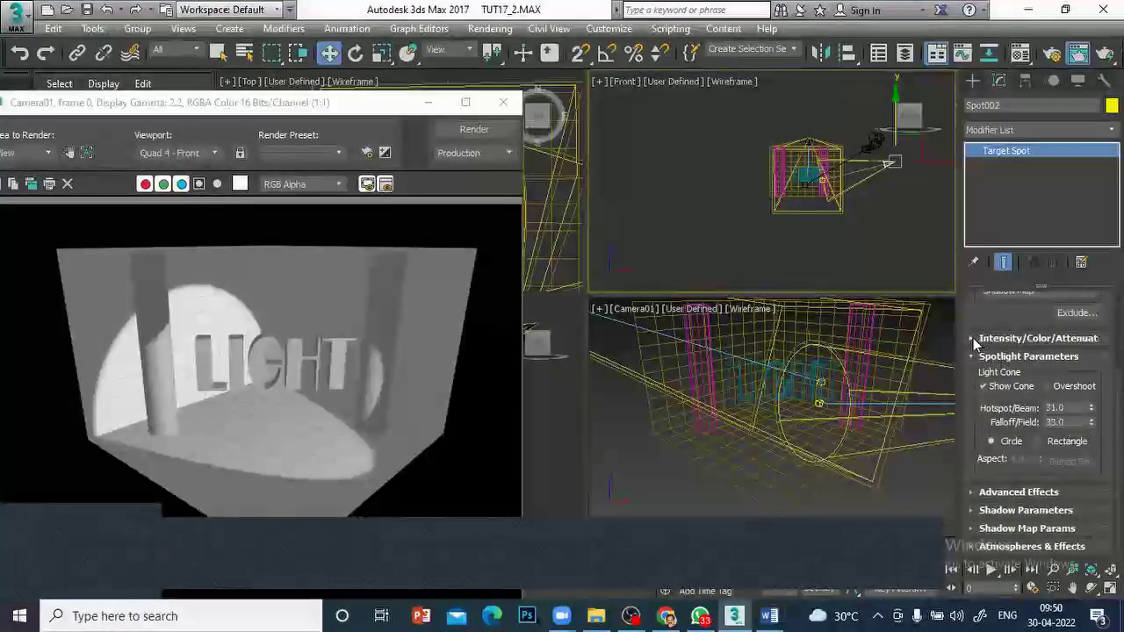
Set Spot002's cone shape to Rectangle and render the scene
left_click(1011, 338)
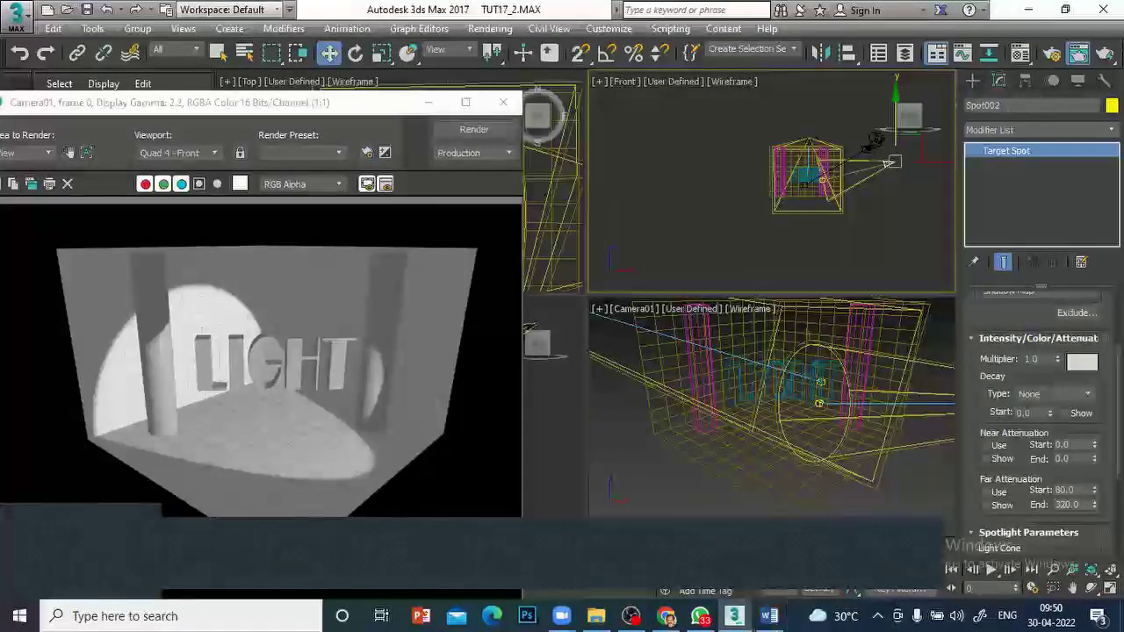
left_click(974, 339)
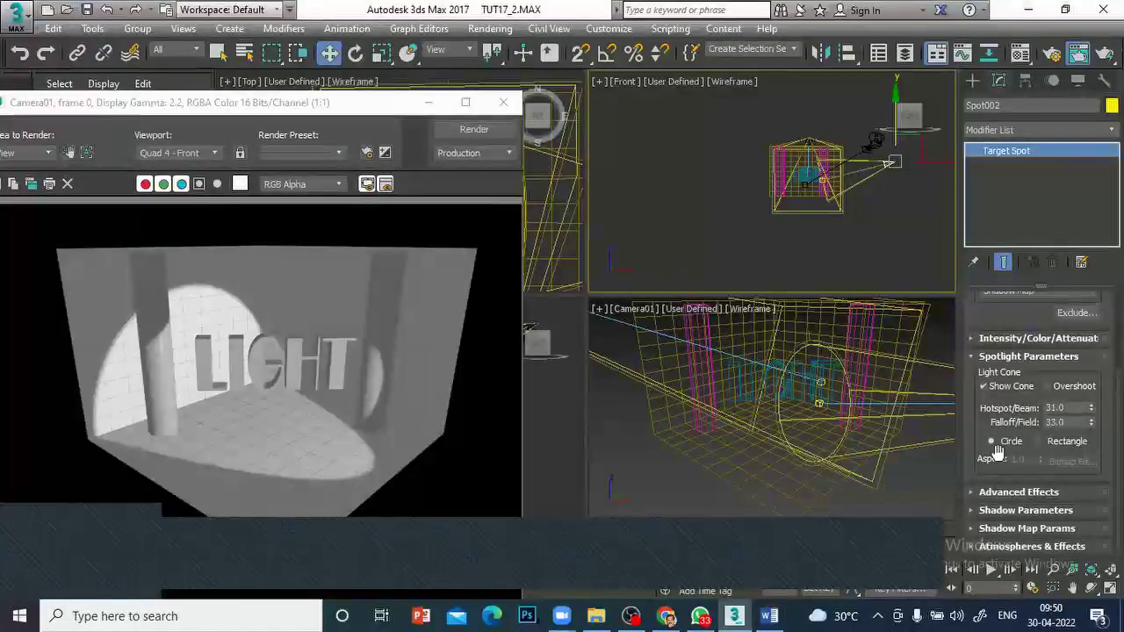
left_click(1039, 441)
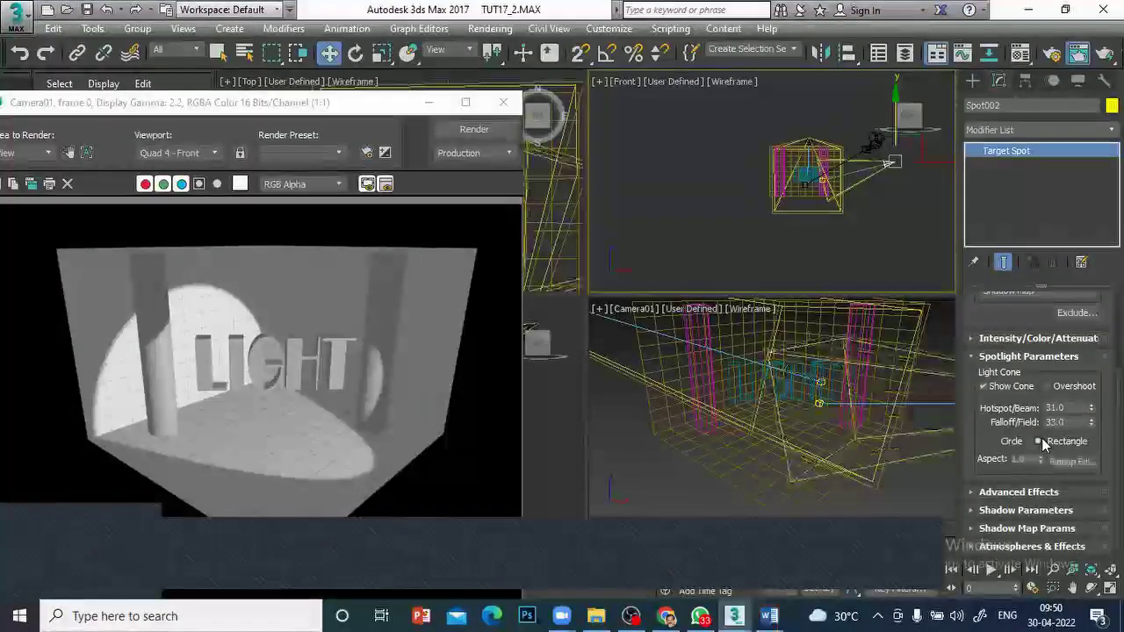
left_click(468, 131)
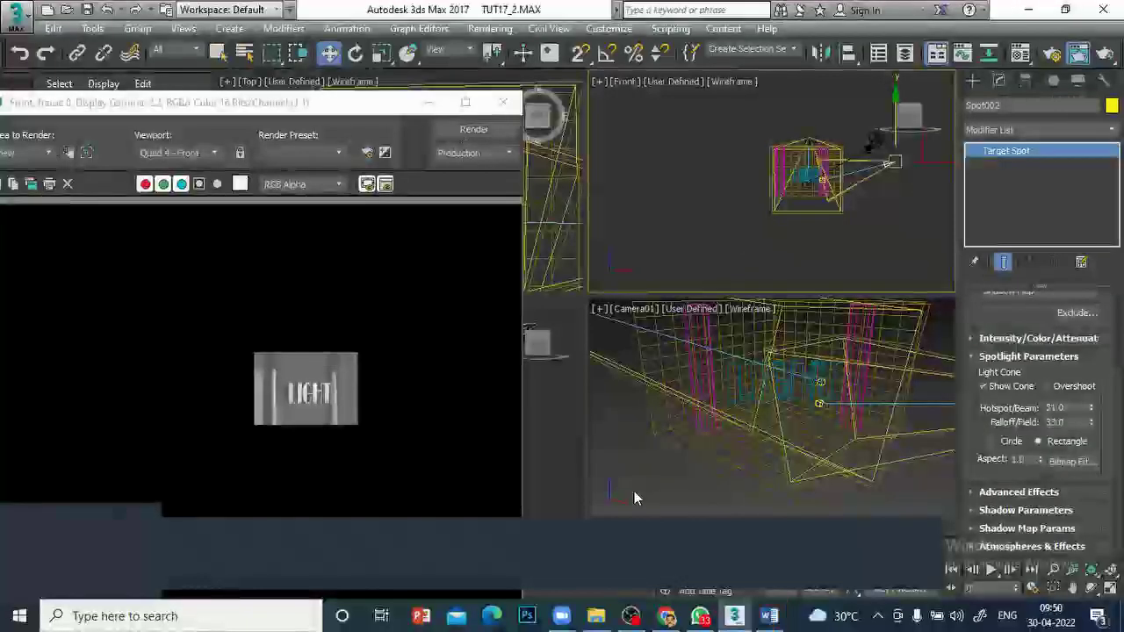
Shrink Spot002's hotspot and falloff by entering 29 for each, then re-render Camera01
left_click(474, 130)
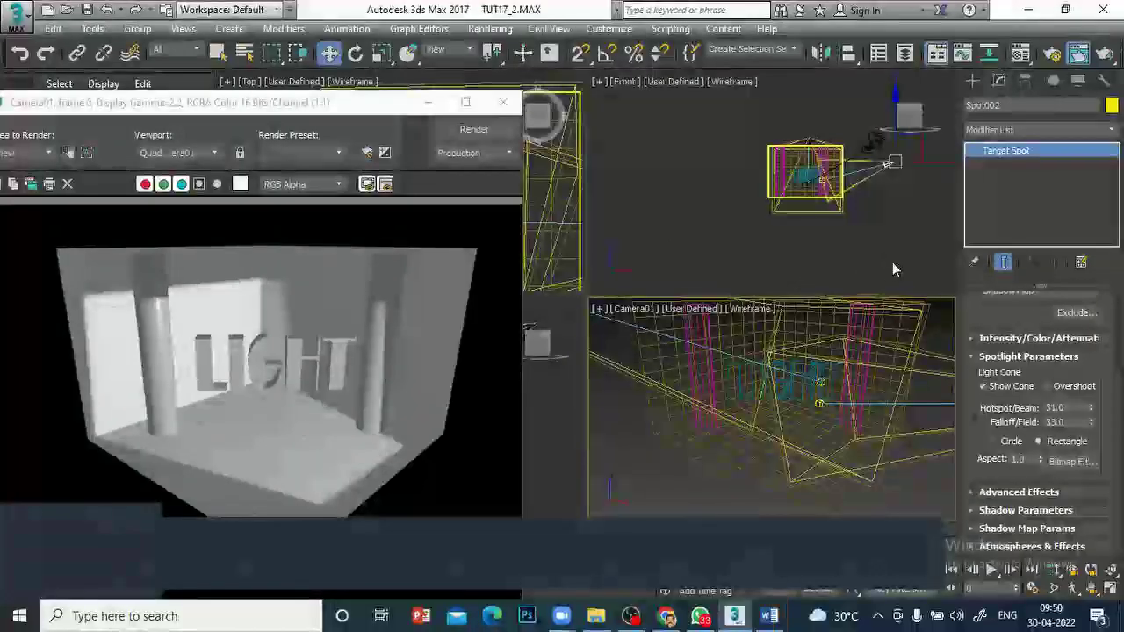
double_click(1073, 407)
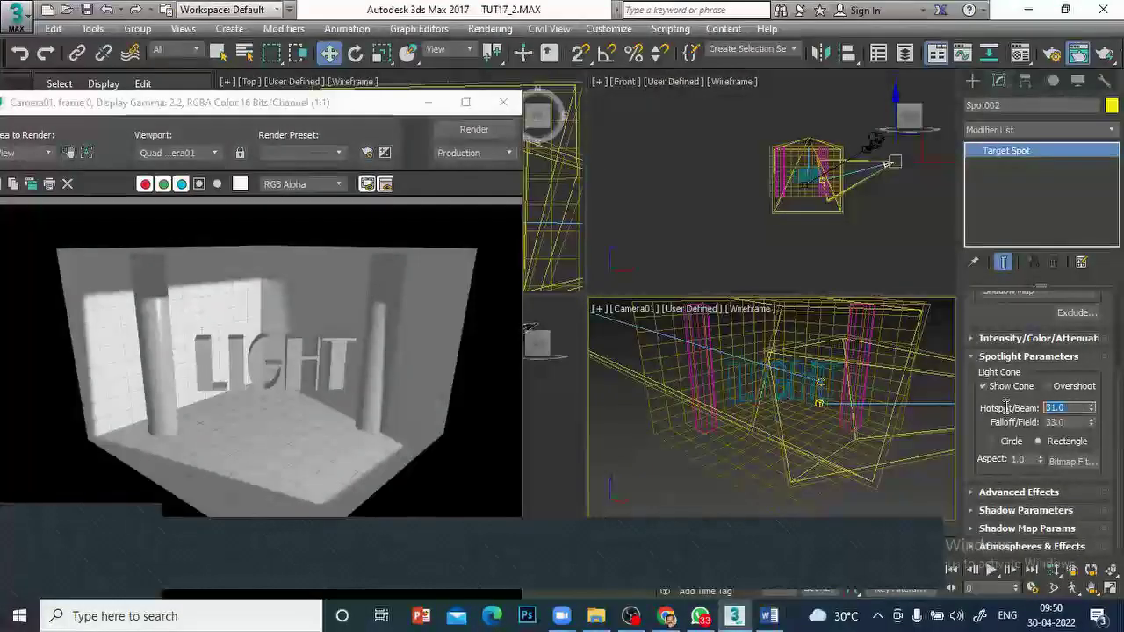
type("29")
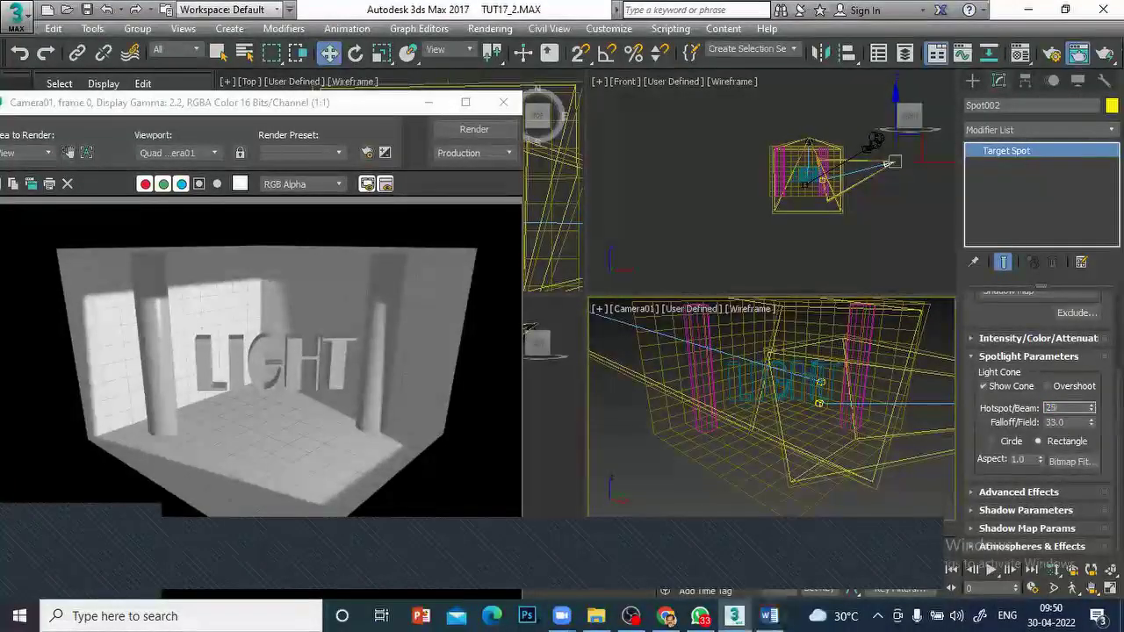
key("Tab")
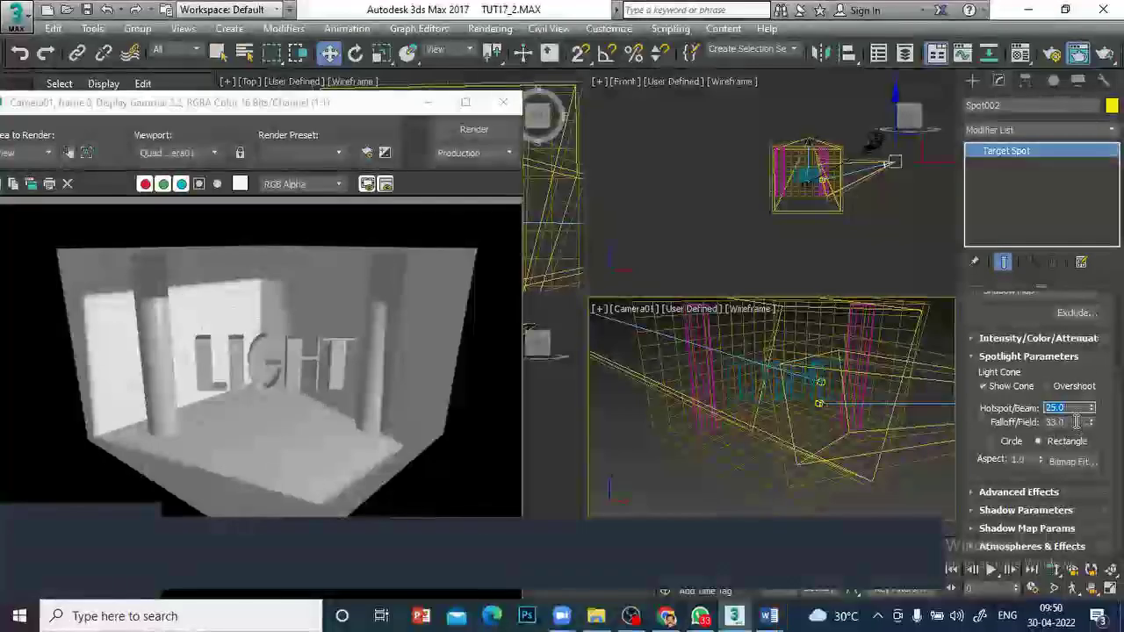
type("2")
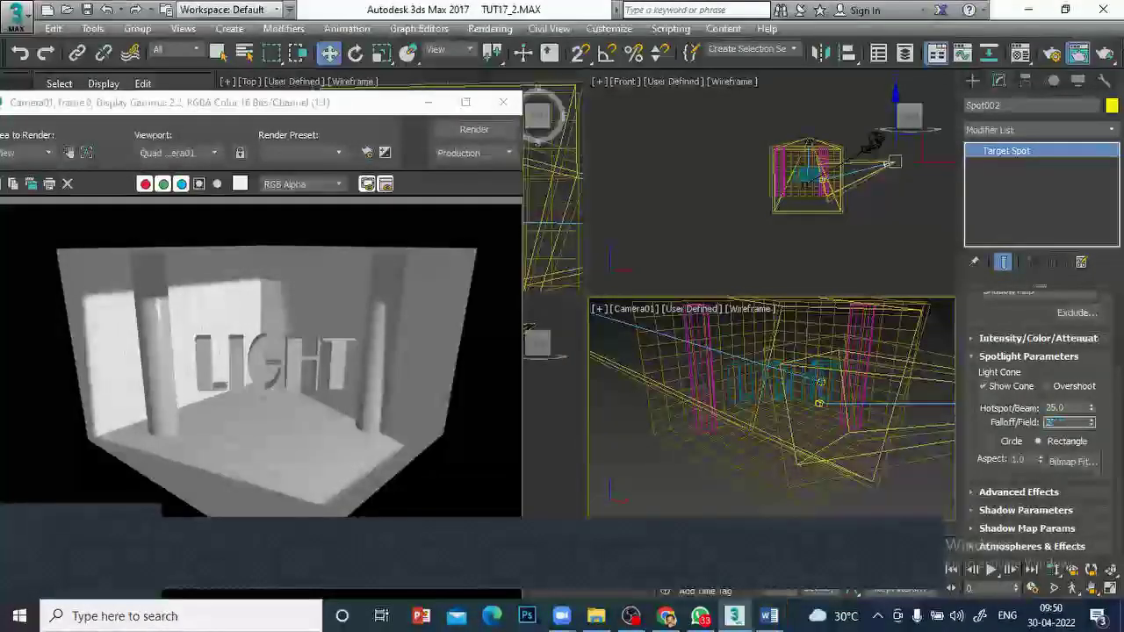
type("9")
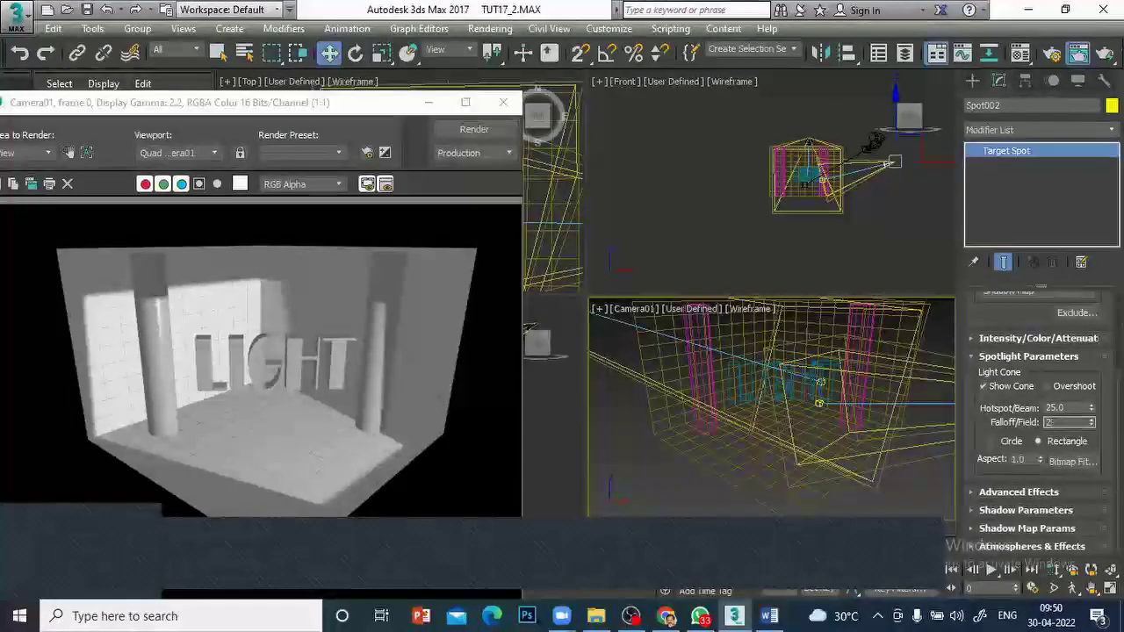
right_click(552, 194)
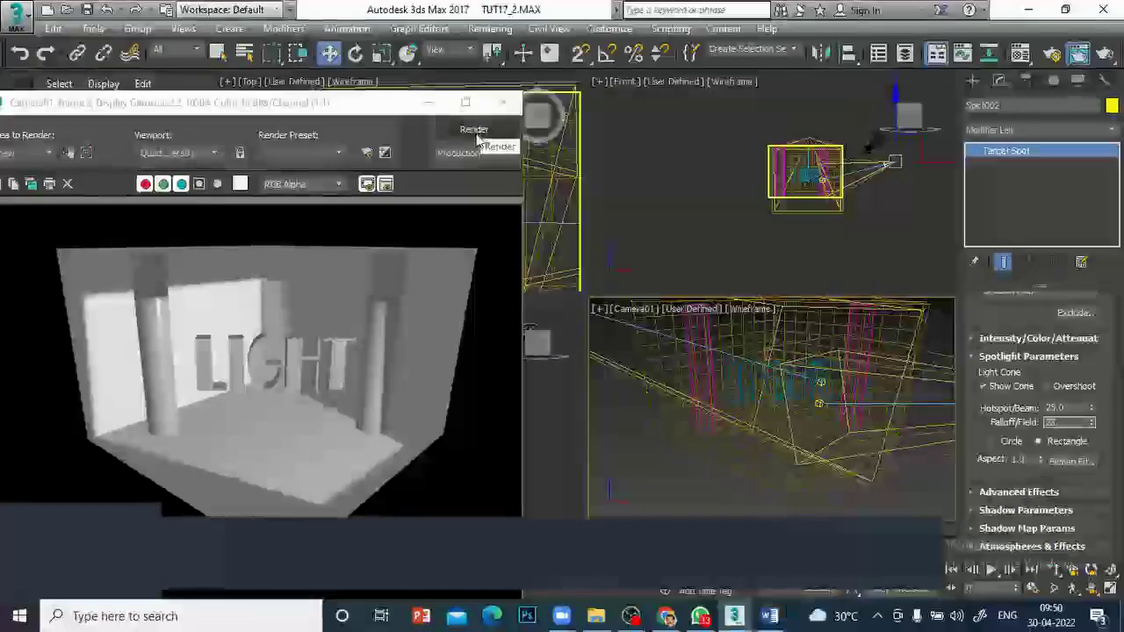
left_click(476, 133)
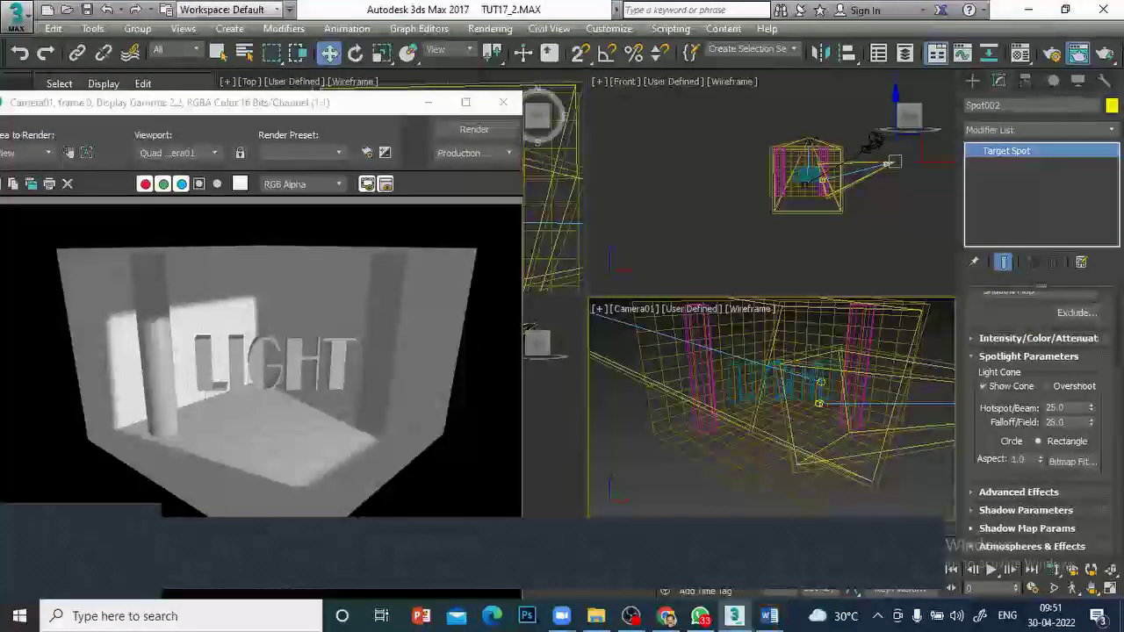
Expand Spot002's Advanced Effects rollout to reach the Projector Map option
left_click(973, 495)
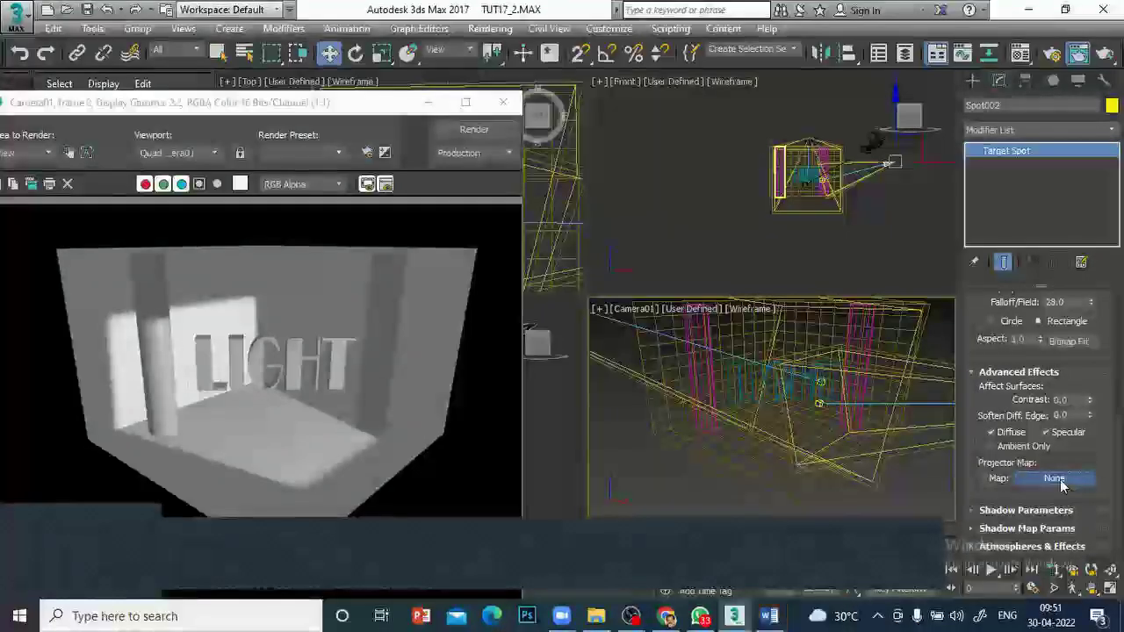
Assign the TUTVALLY.TGA tree image as Spot002's projector map bitmap
left_click(1055, 479)
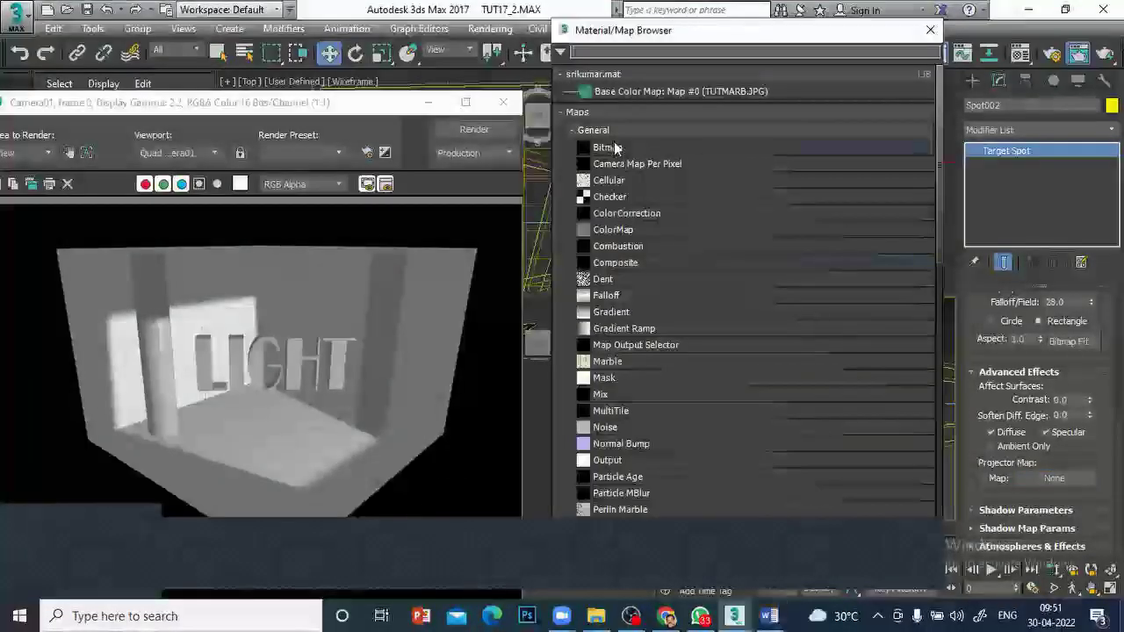
double_click(614, 147)
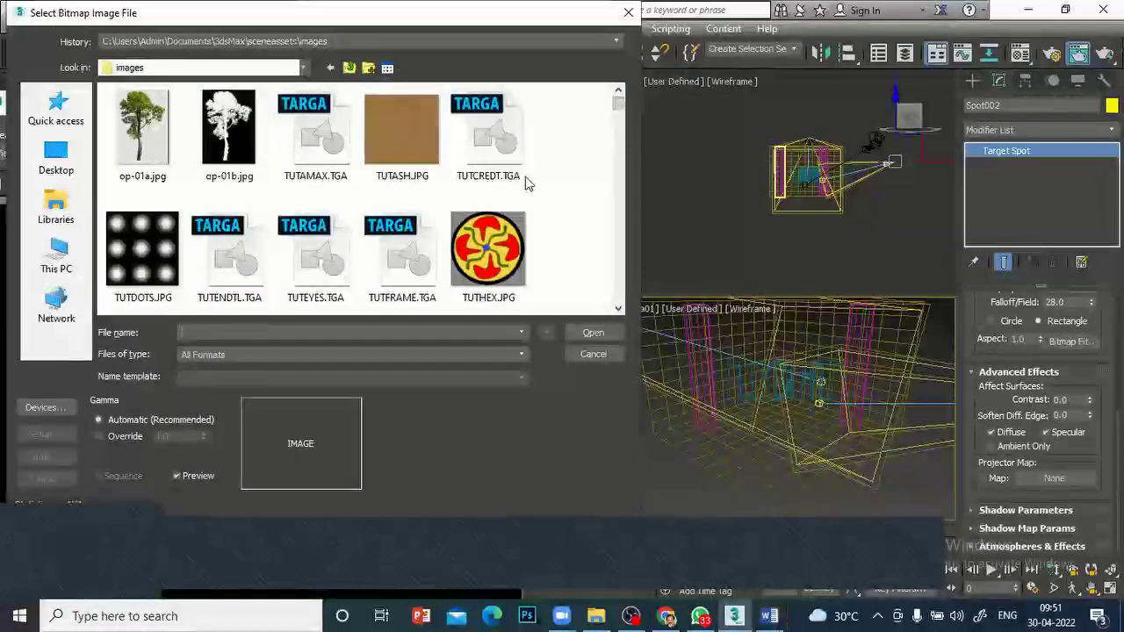
scroll(527, 183, "down", 1)
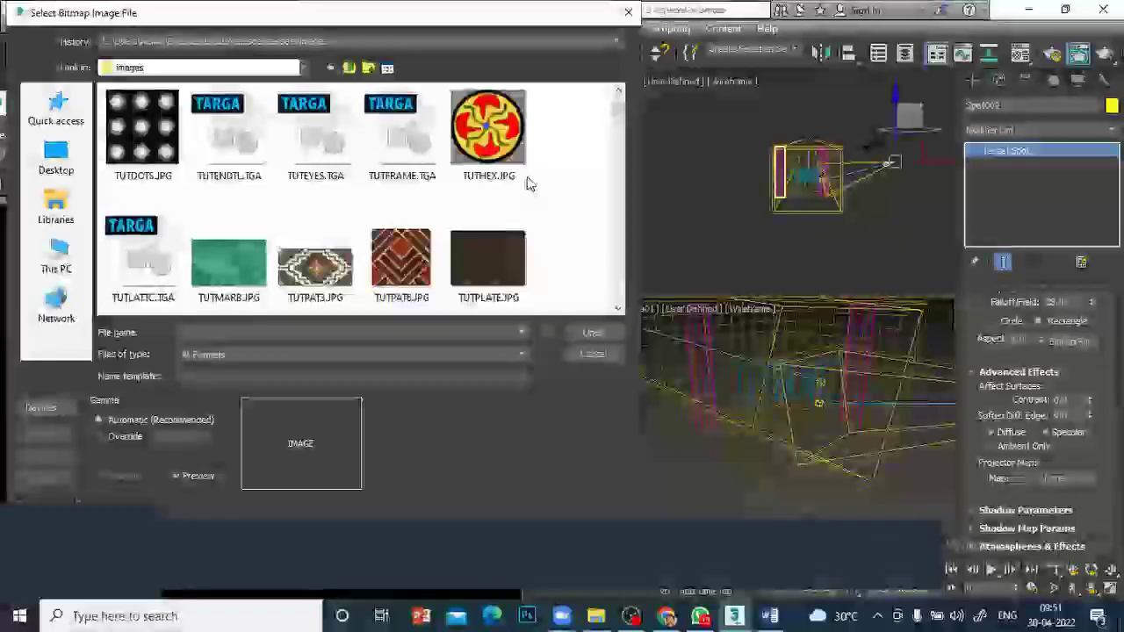
left_click(159, 255)
scroll(160, 253, "down", 1)
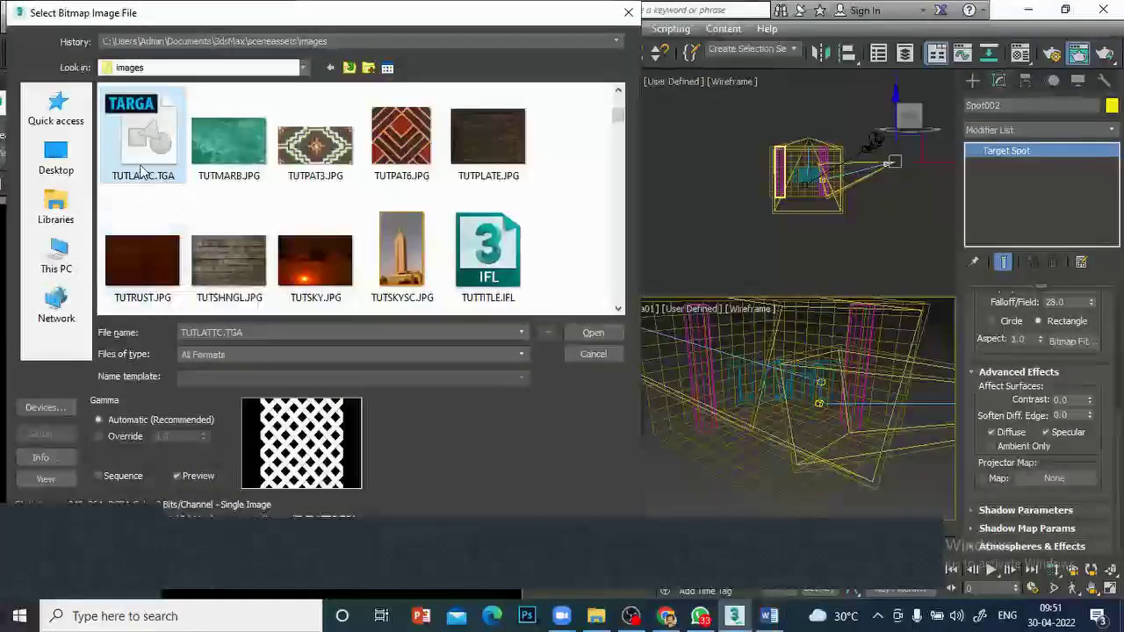
scroll(278, 195, "down", 1)
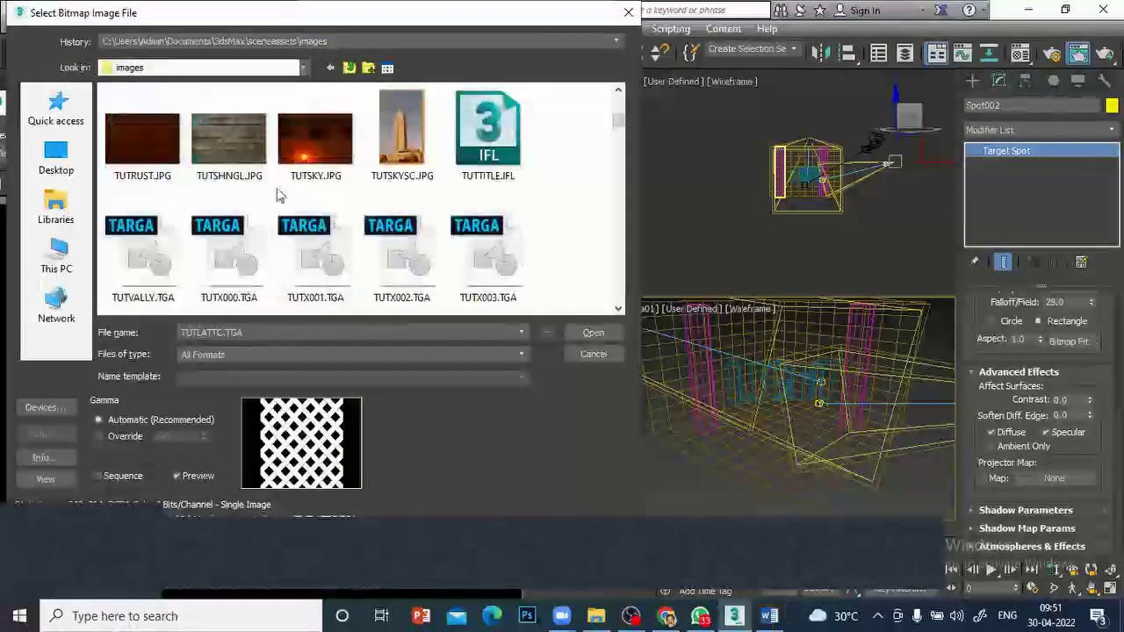
left_click(145, 255)
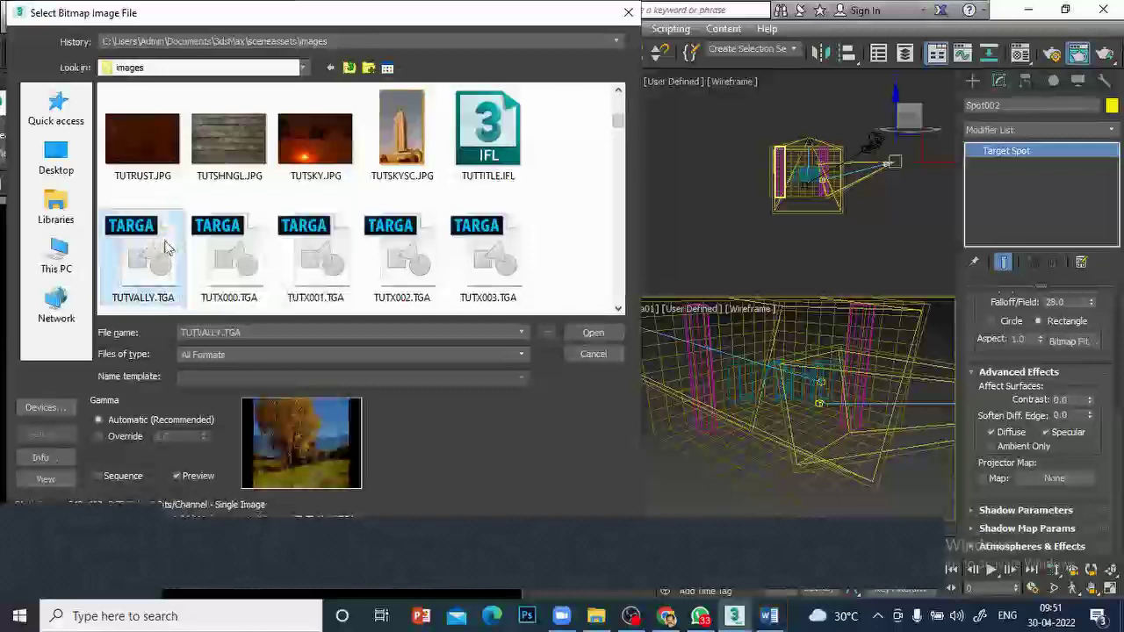
left_click(586, 335)
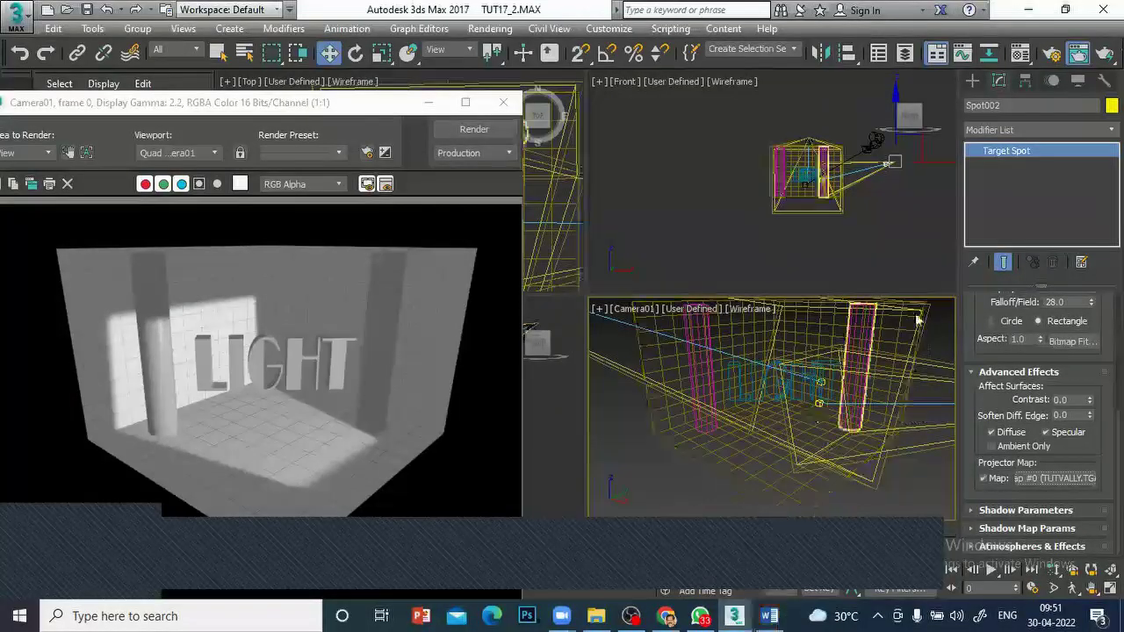
Re-render the Camera01 view to show the projected tree image
key("shift+q")
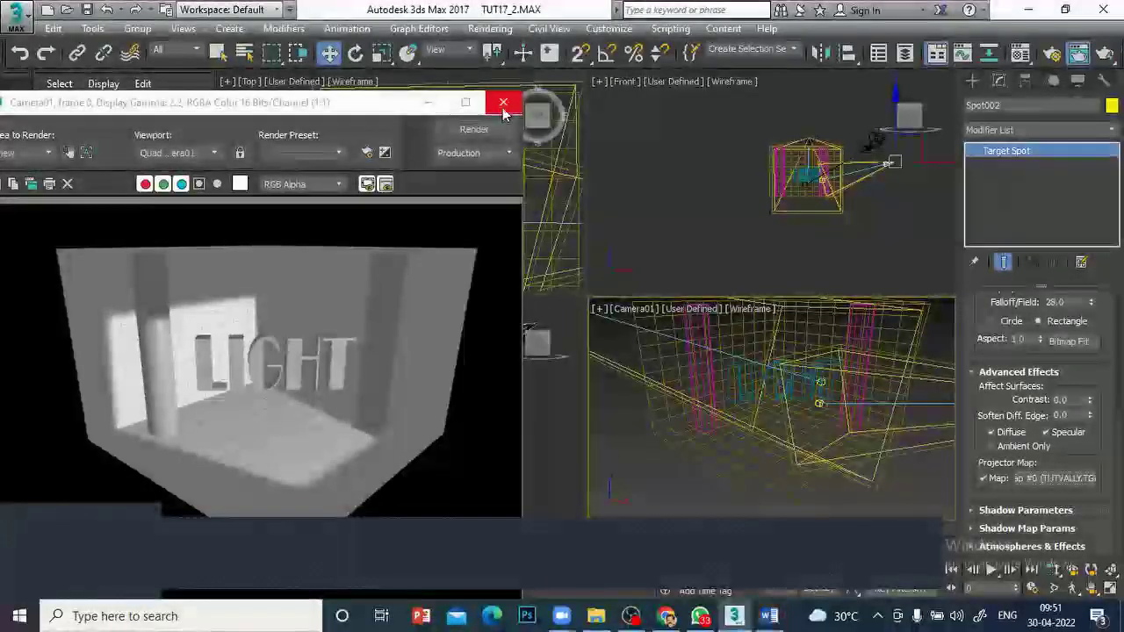
left_click(489, 131)
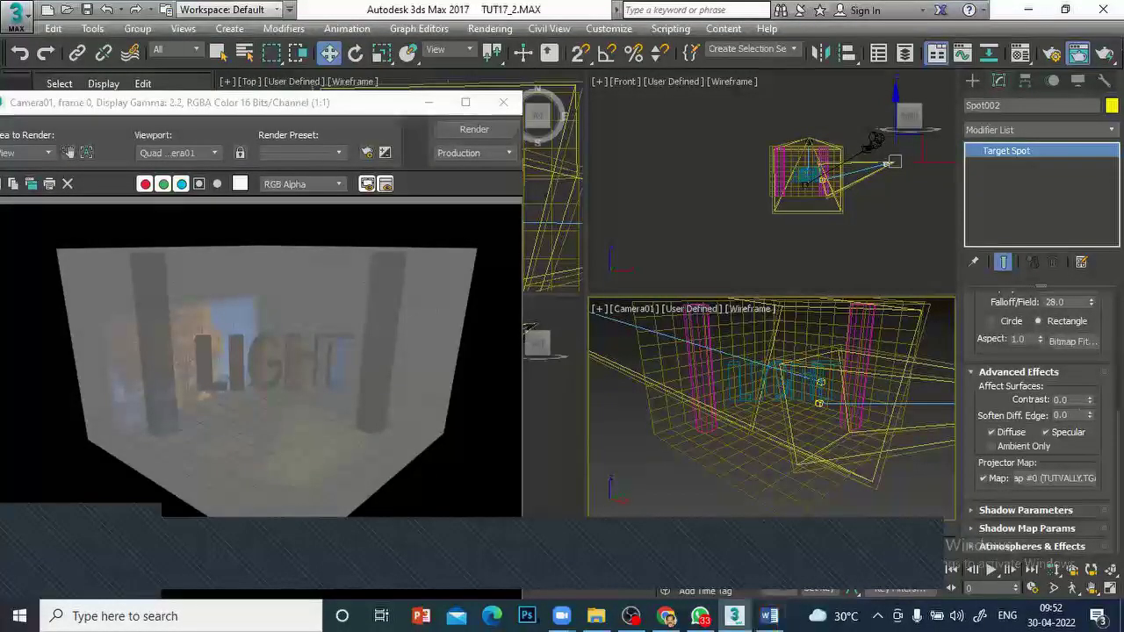
scroll(1012, 355, "up", 2)
Raise Spot002's intensity multiplier to 2.0 and render the brighter scene
scroll(1012, 355, "up", 5)
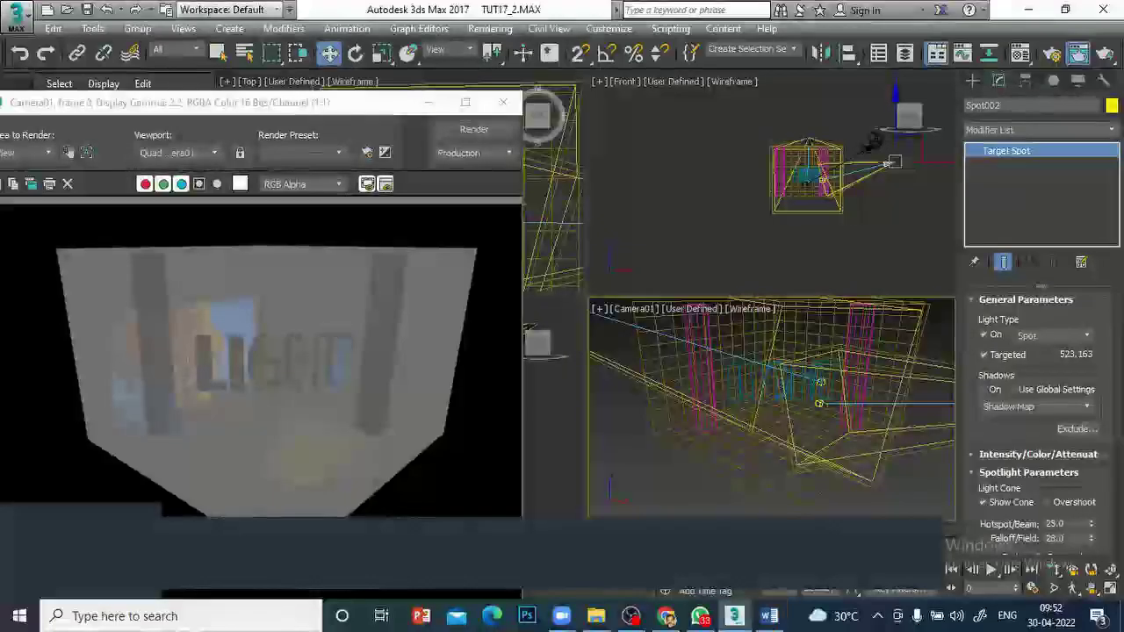
left_click(973, 454)
scroll(1045, 441, "down", 4)
double_click(1033, 357)
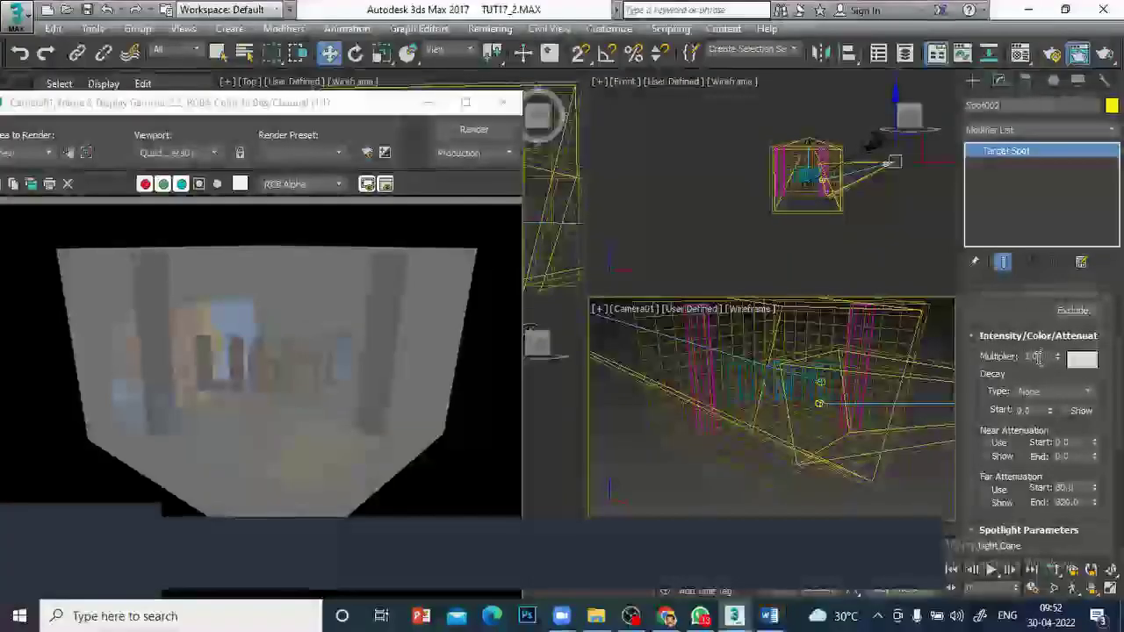
type("2")
key("Return")
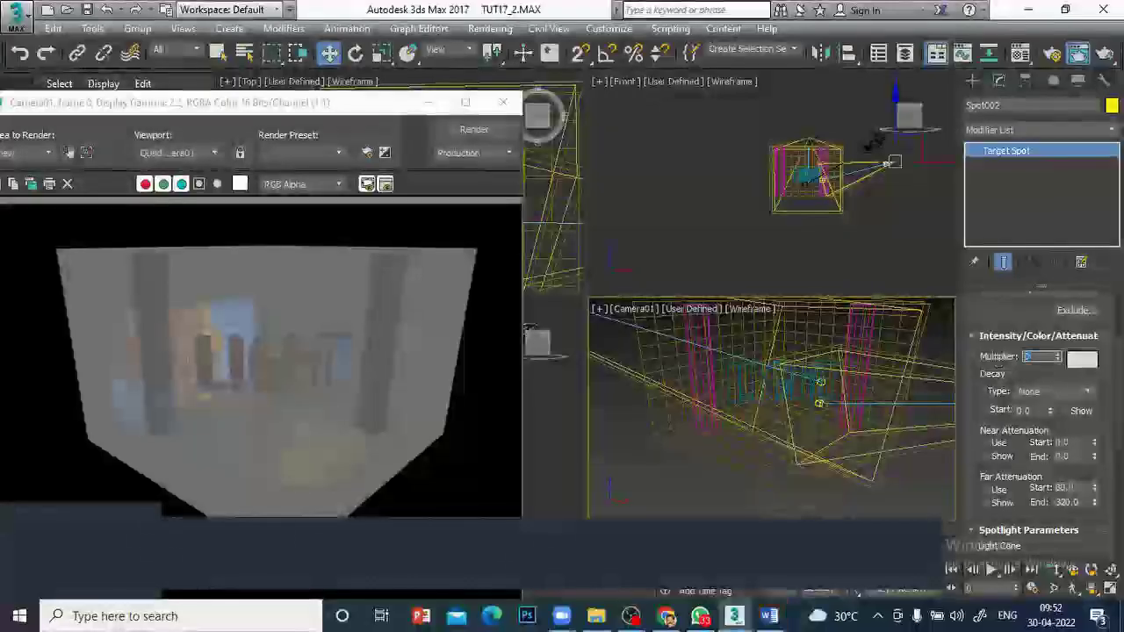
left_click(476, 131)
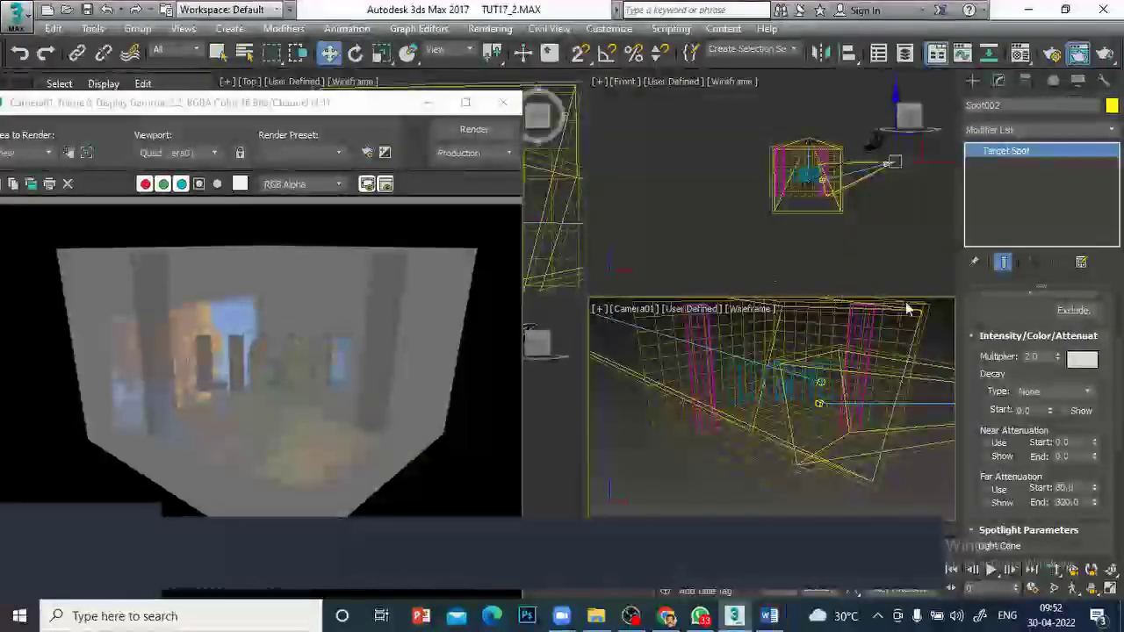
Set the multiplier back to 1, re-render, and open the Exclude/Include list
double_click(1036, 357)
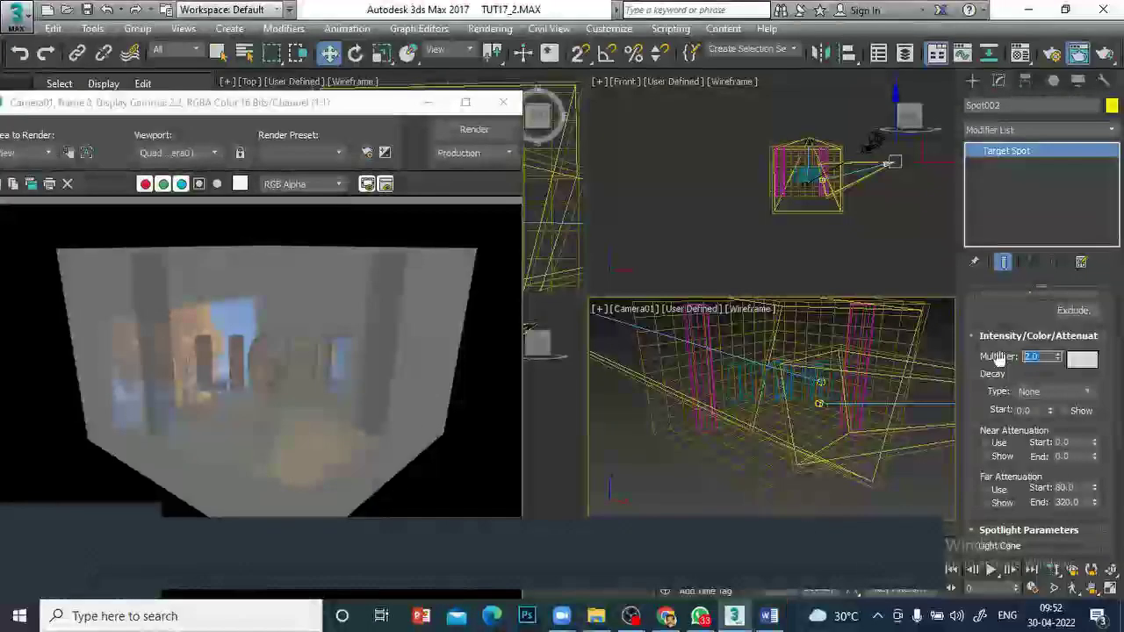
type("1")
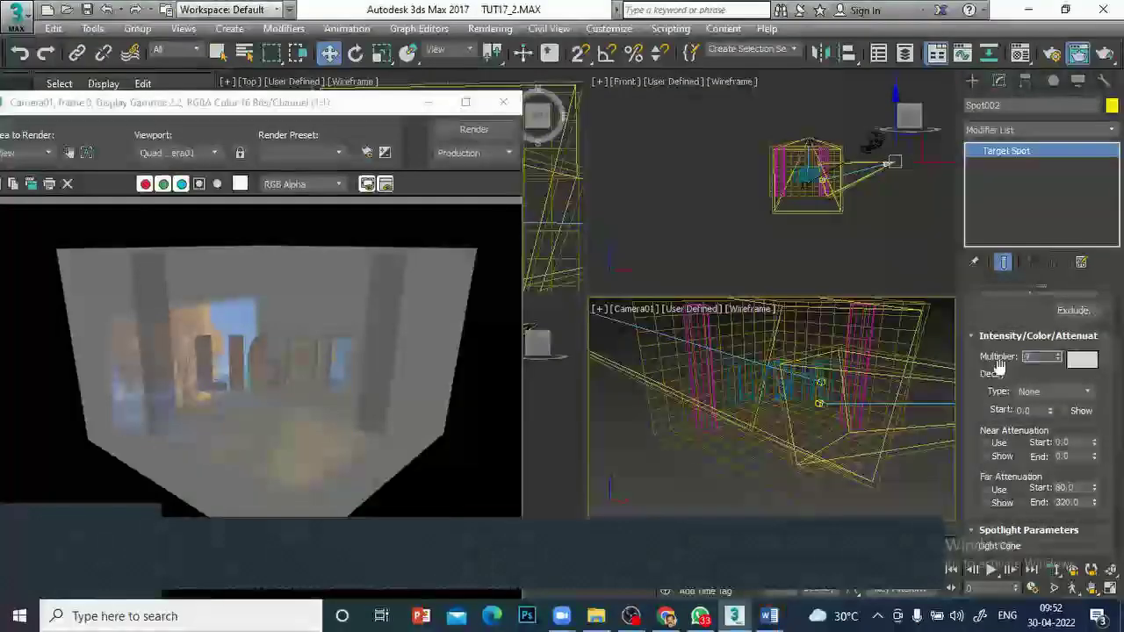
left_click(488, 131)
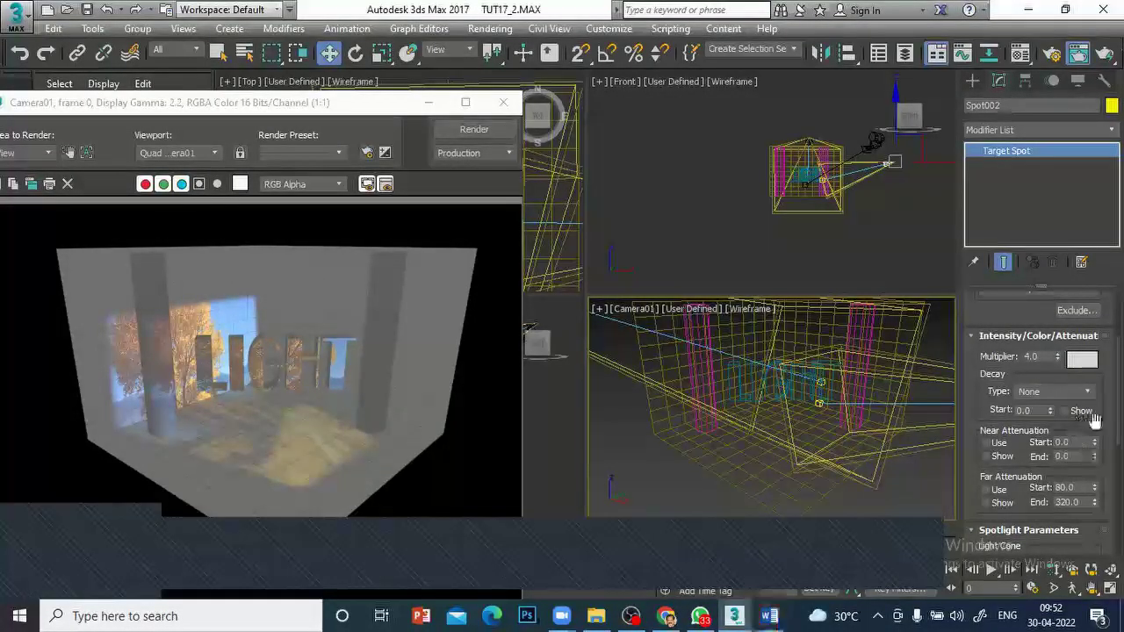
scroll(1096, 459, "up", 5)
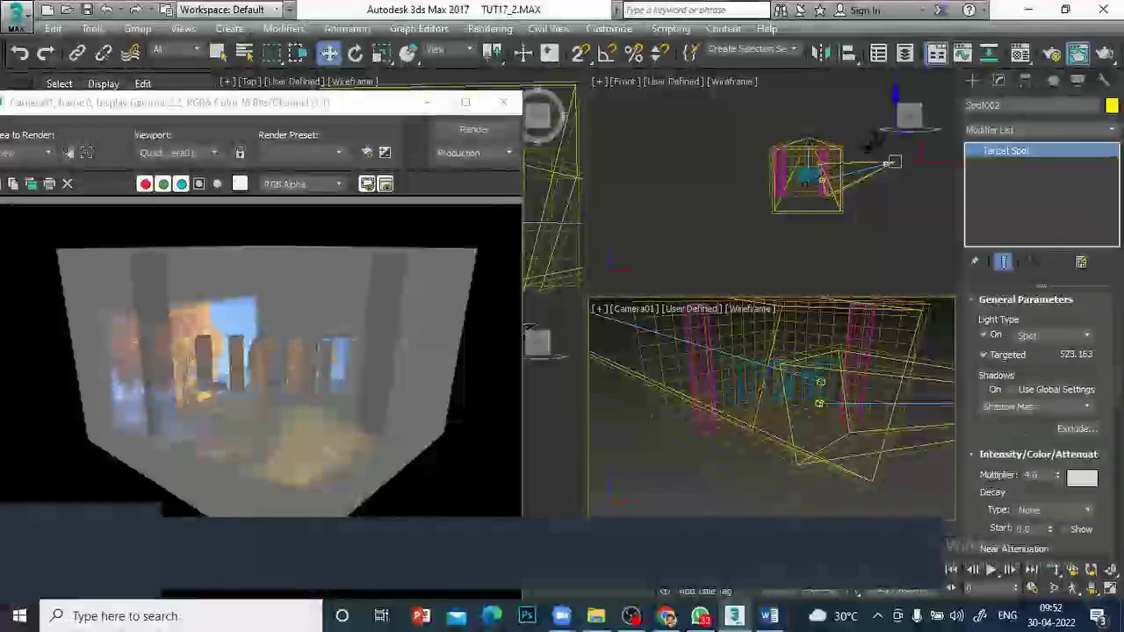
left_click(1073, 427)
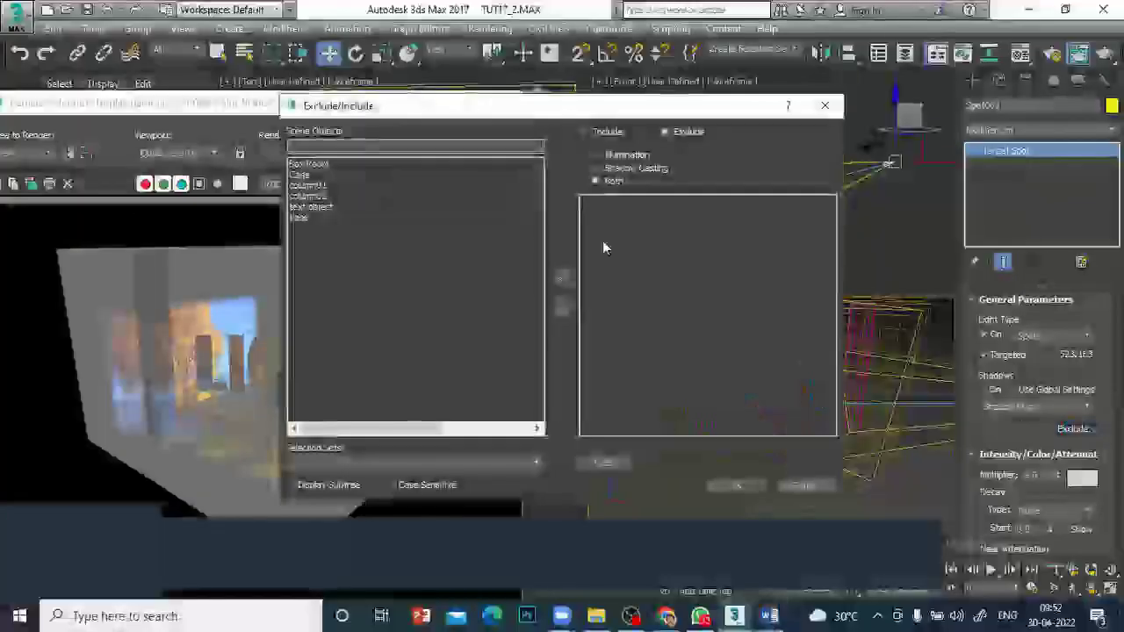
Exclude column02 from Spot002 and re-render the camera view
left_click(322, 198)
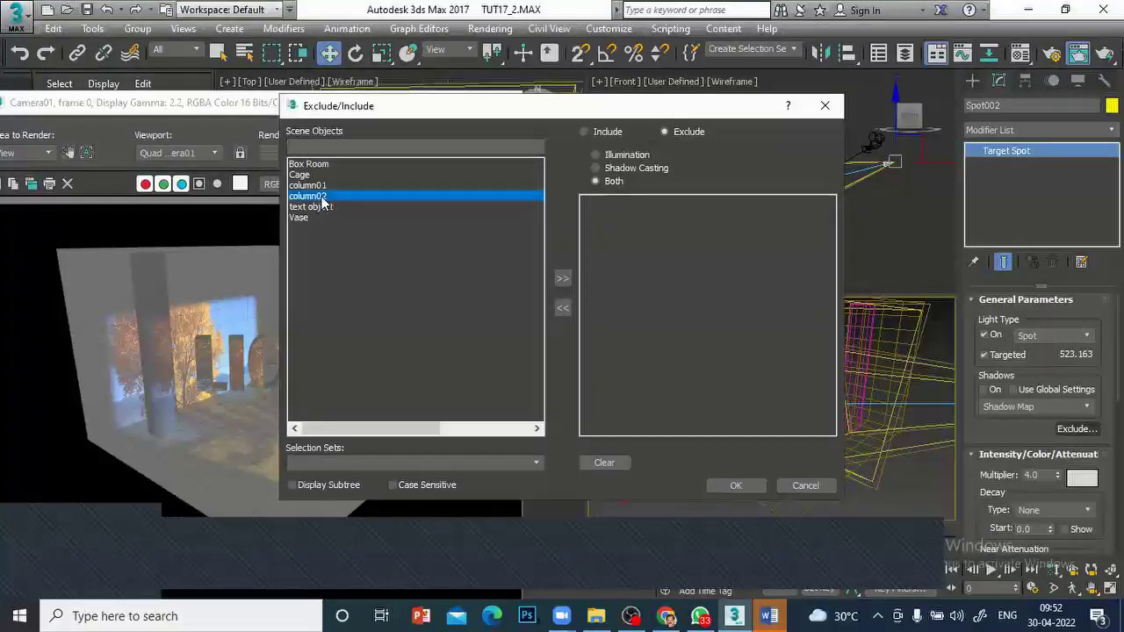
left_click(562, 281)
left_click(735, 487)
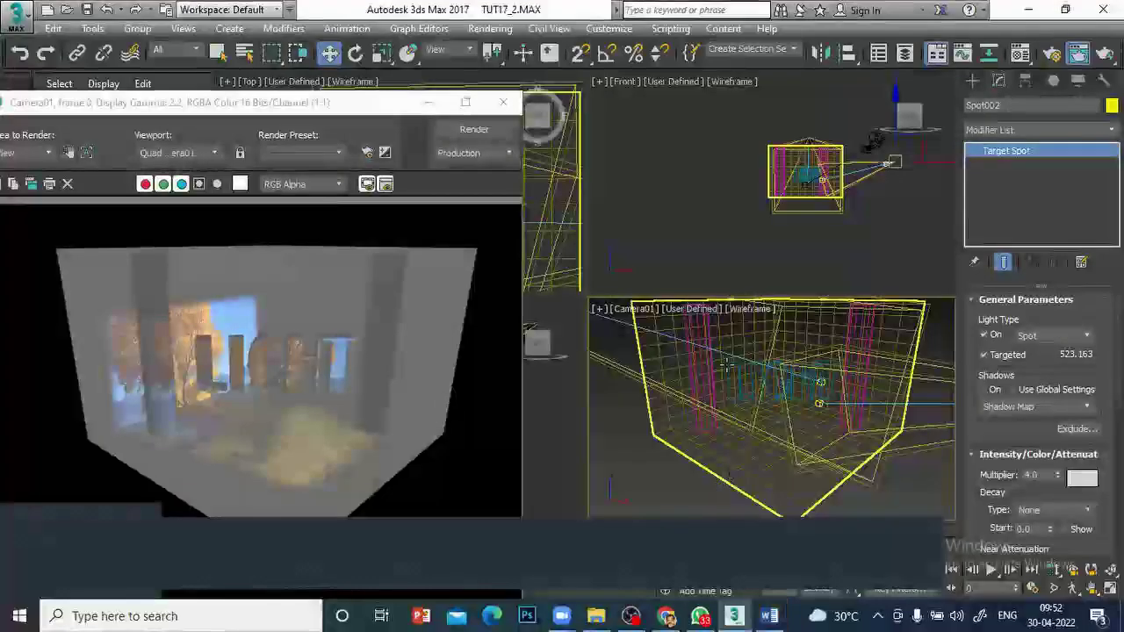
left_click(475, 130)
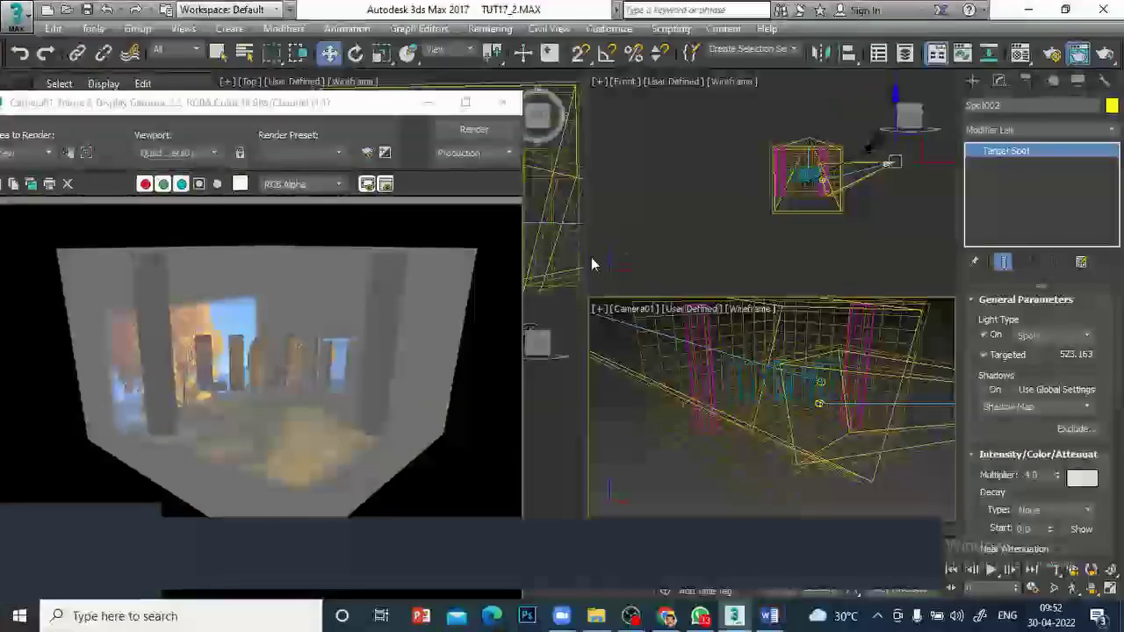
left_click(485, 138)
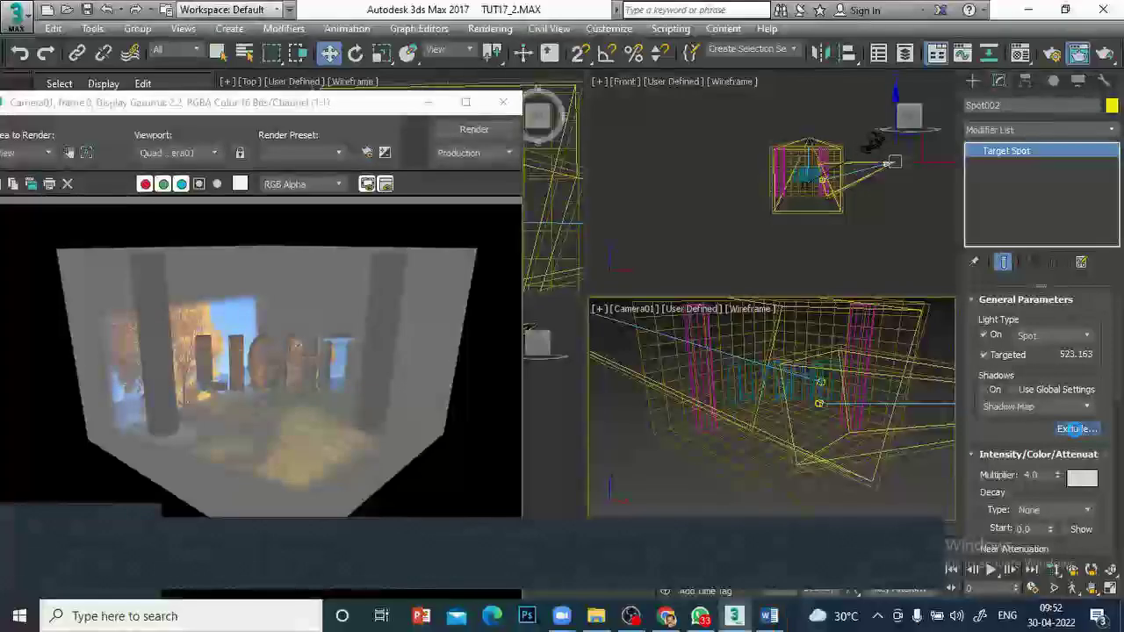
Also exclude the text object from Spot002 and render to check the exclusions
left_click(1074, 429)
left_click(325, 197)
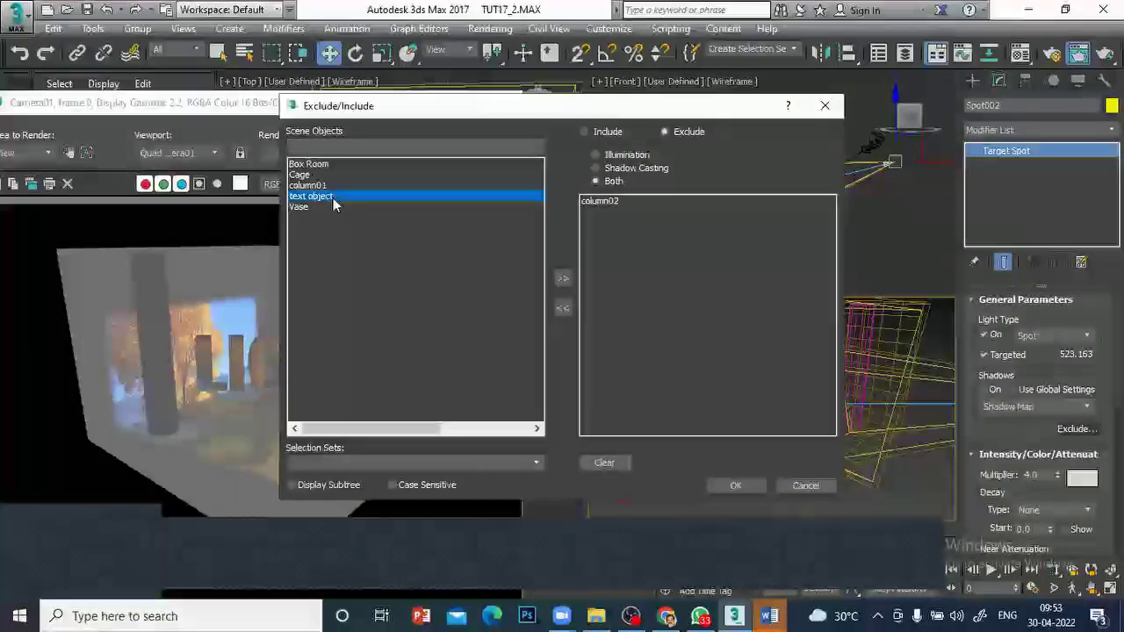
left_click(565, 282)
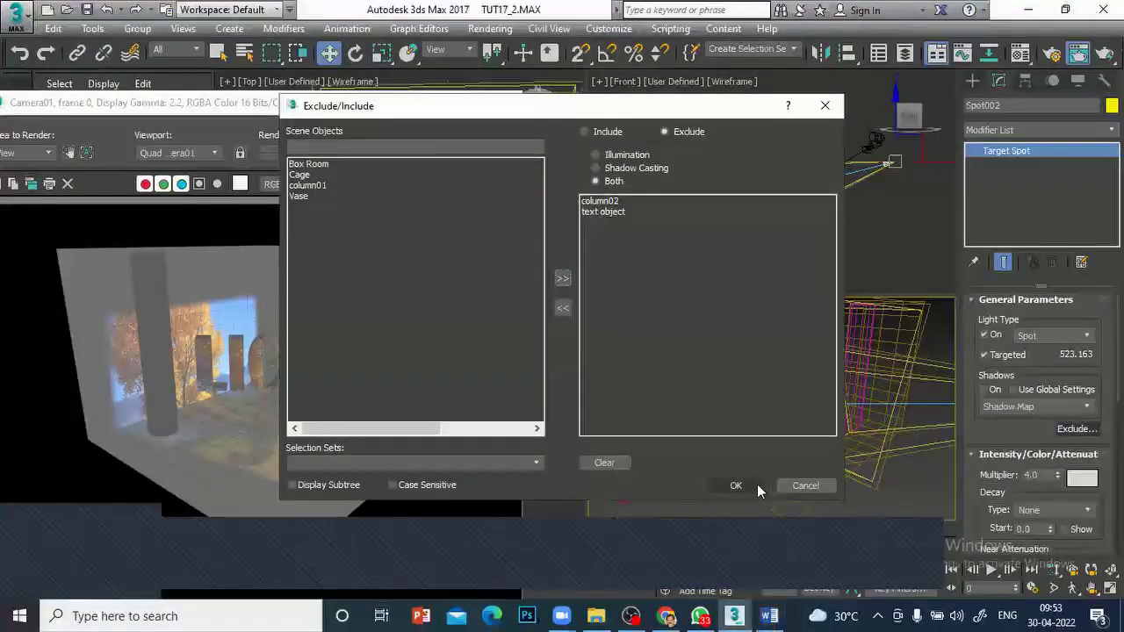
left_click(756, 485)
left_click(475, 131)
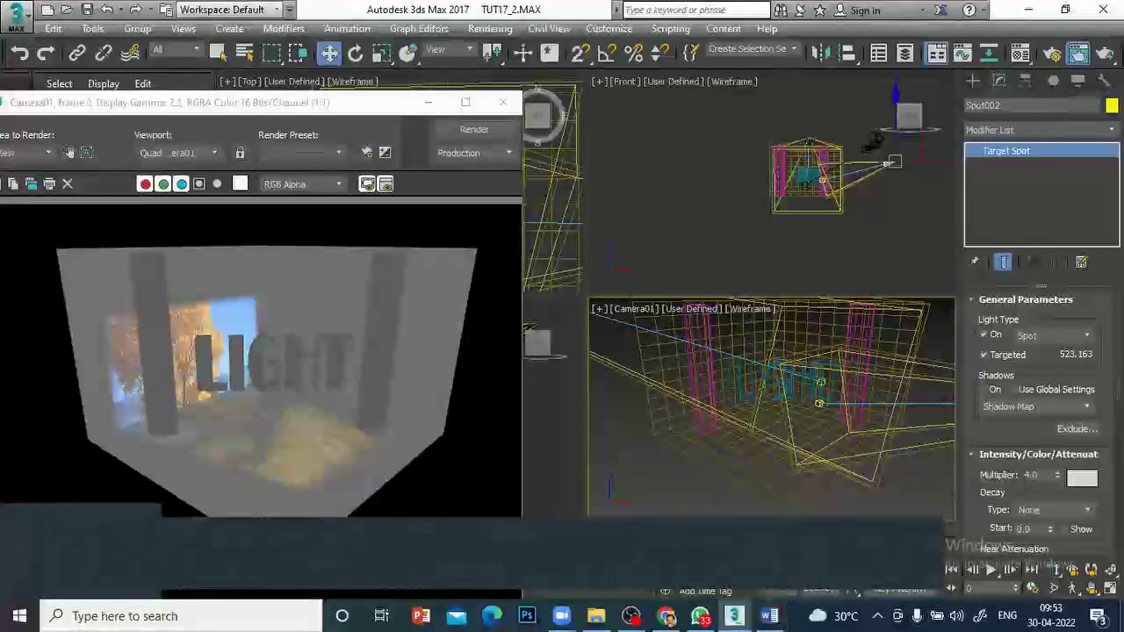
Switch Spot002's cone shape to Circle, re-render the scene, and bring up the Word notes
scroll(1070, 533, "down", 3)
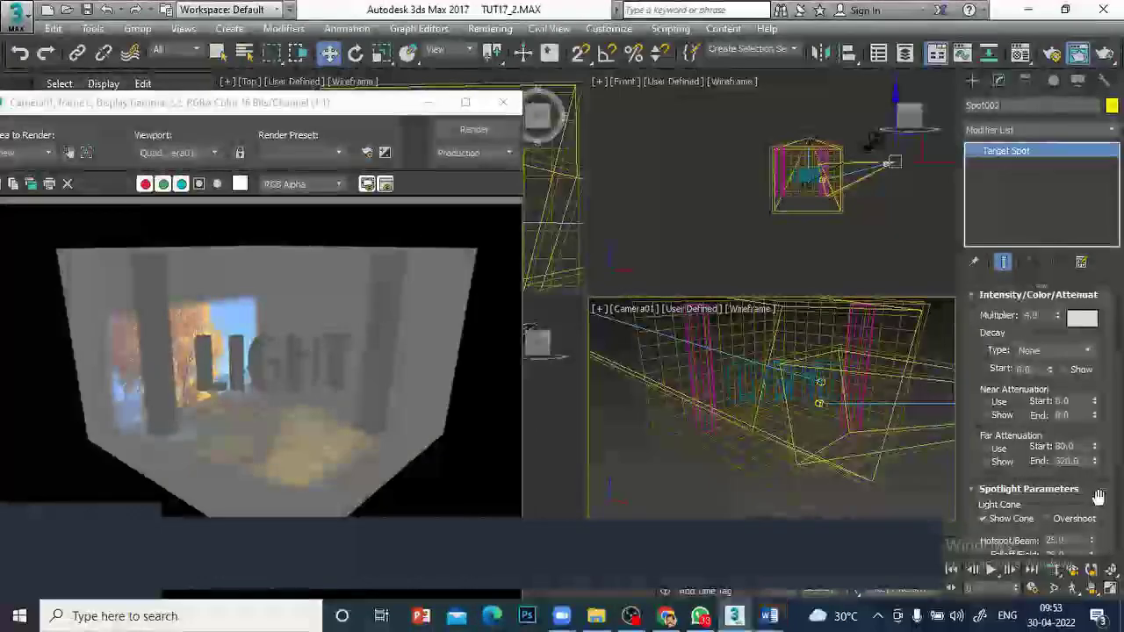
scroll(1013, 450, "down", 5)
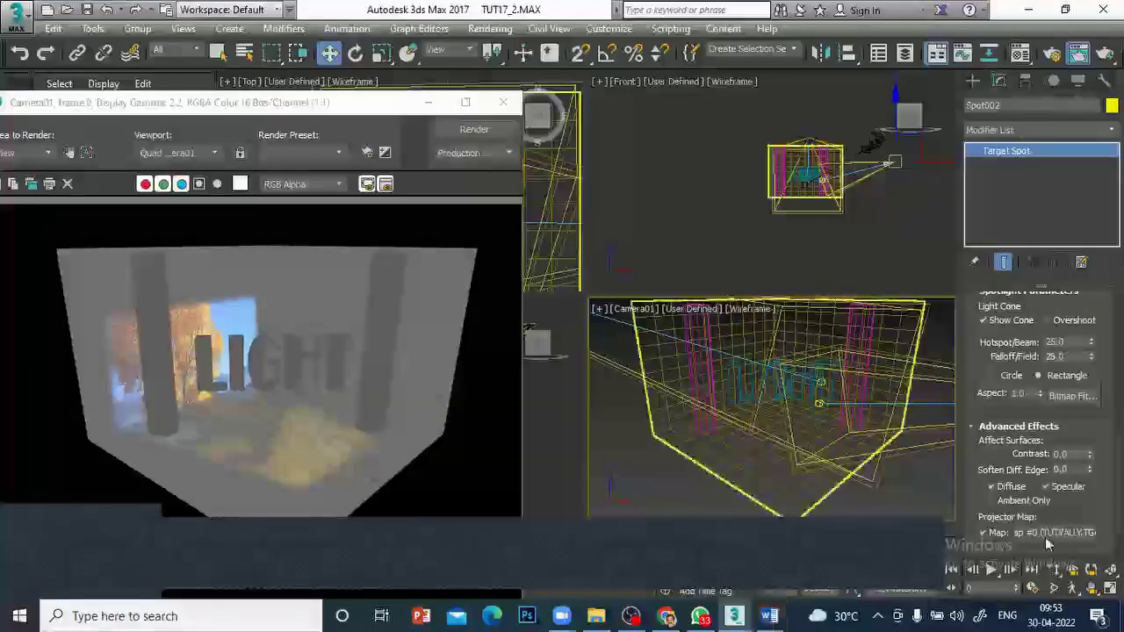
scroll(1089, 377, "up", 5)
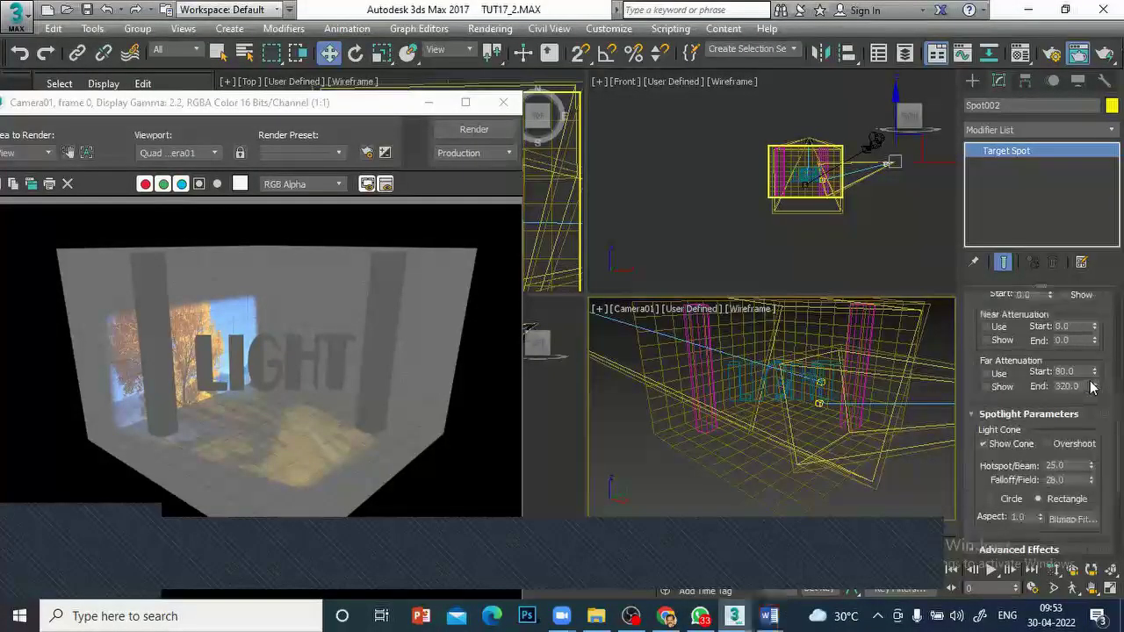
scroll(1089, 378, "up", 4)
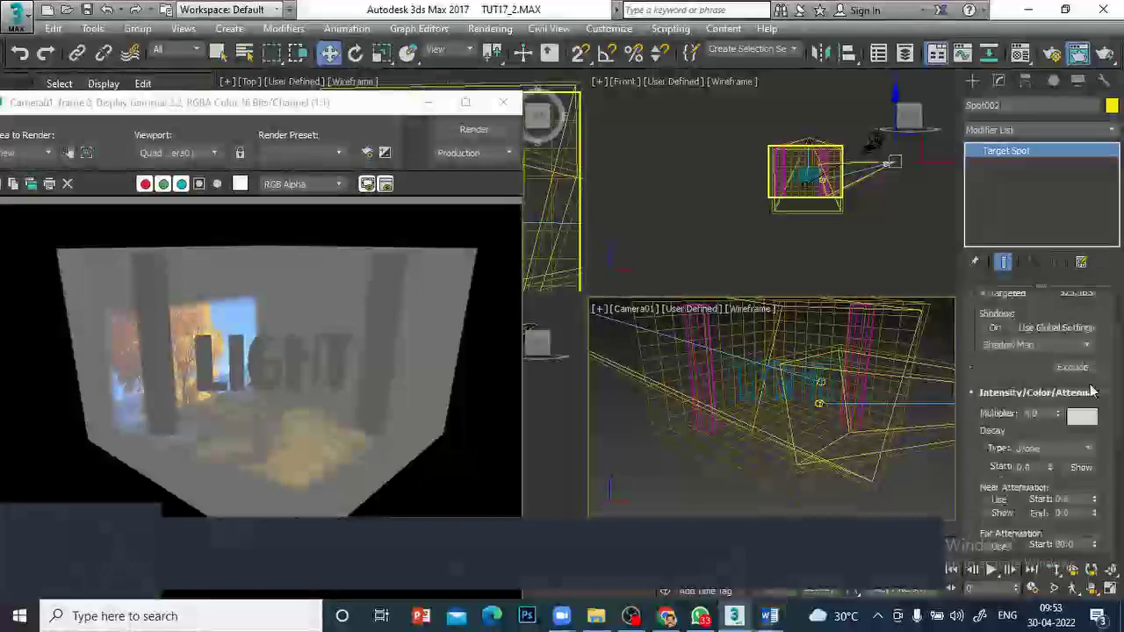
scroll(1092, 391, "down", 5)
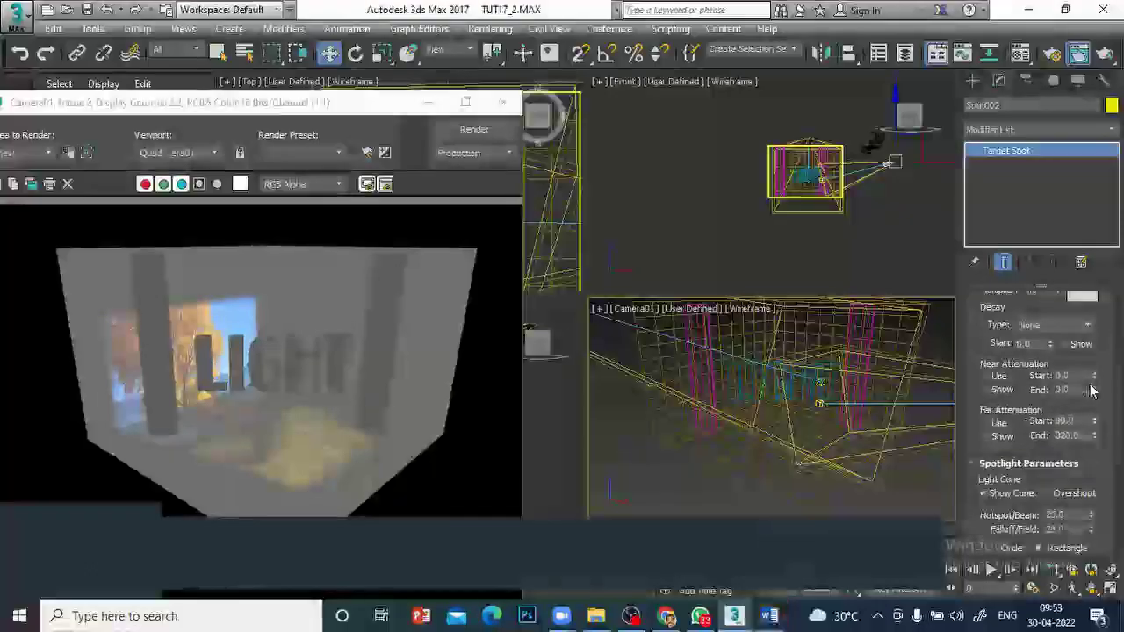
scroll(1089, 386, "down", 1)
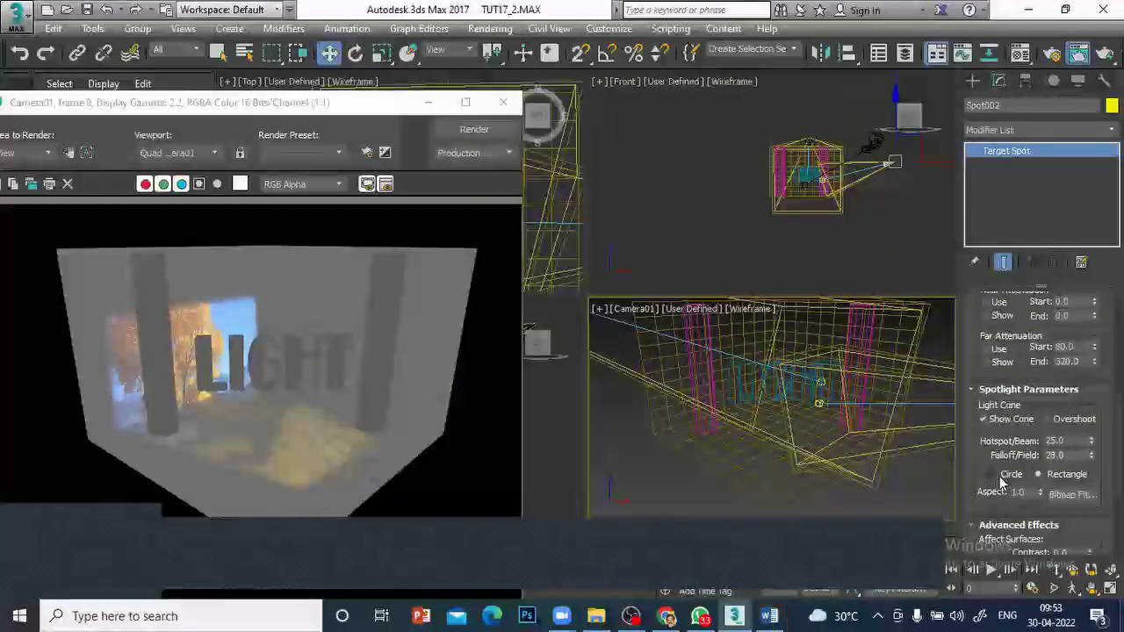
left_click(992, 475)
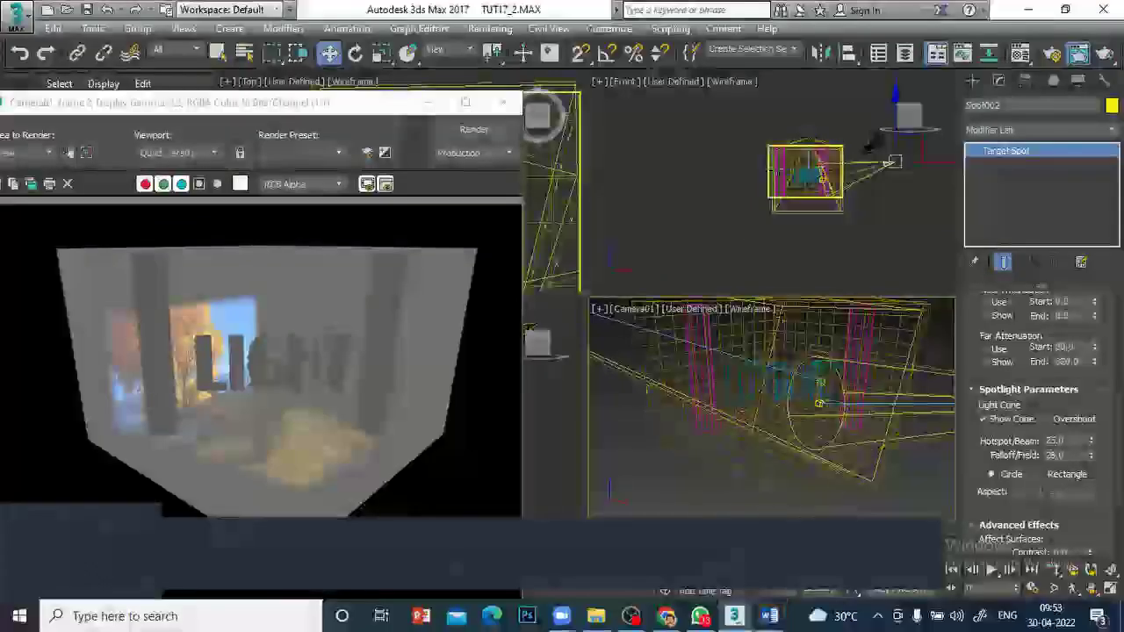
left_click(489, 131)
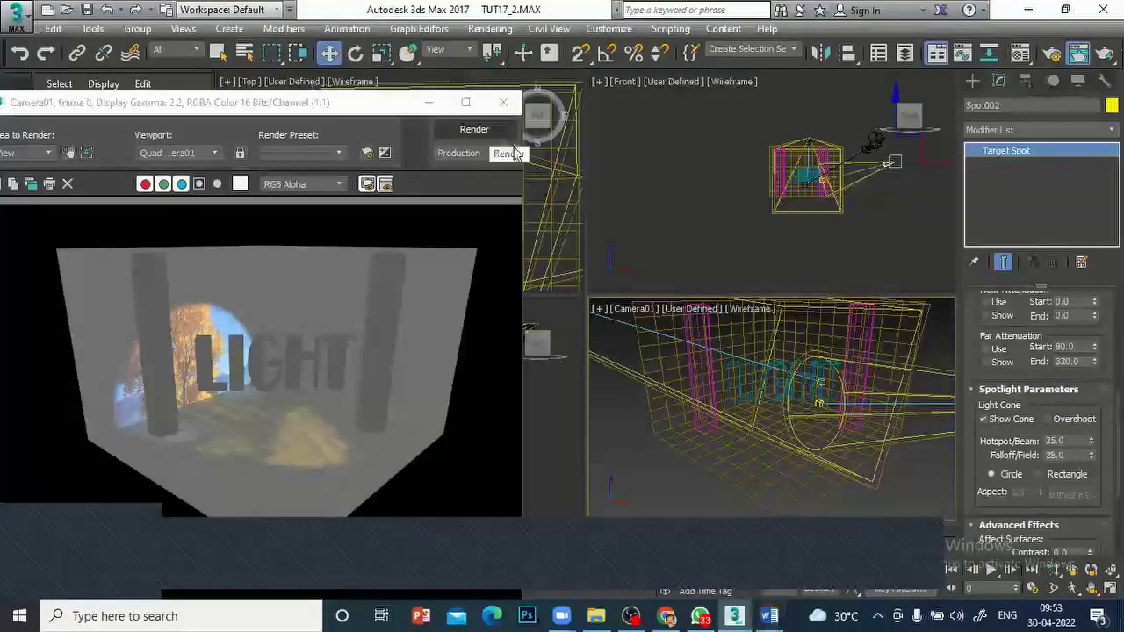
left_click(770, 616)
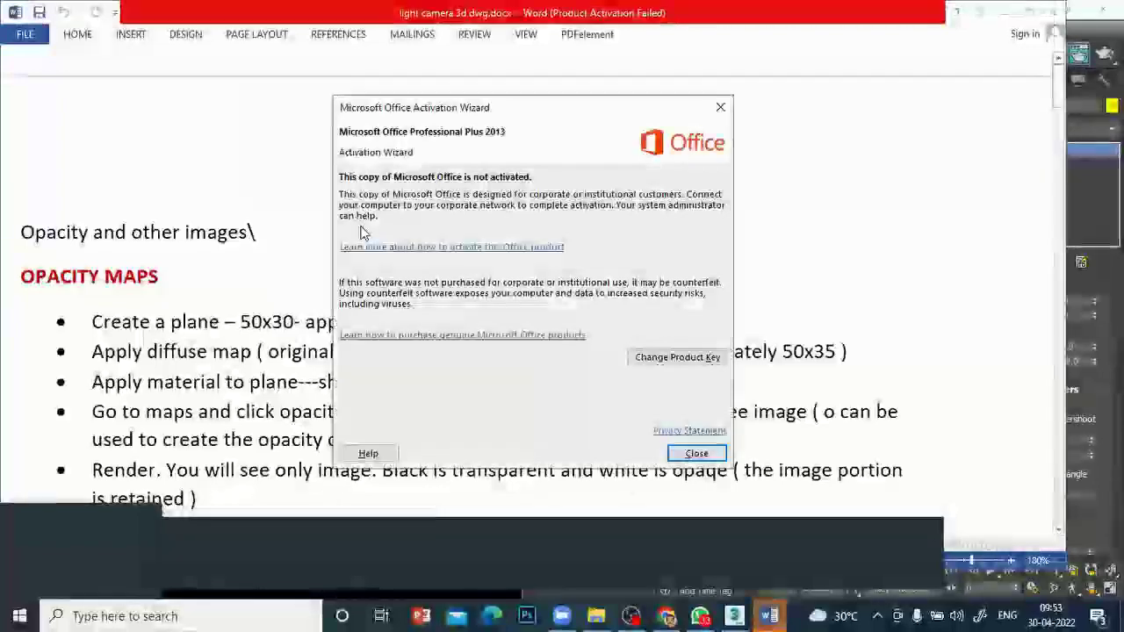
Dismiss the activation warning and correct the note to read 'to get light' and 'rectangle. Hotspot'
left_click(695, 453)
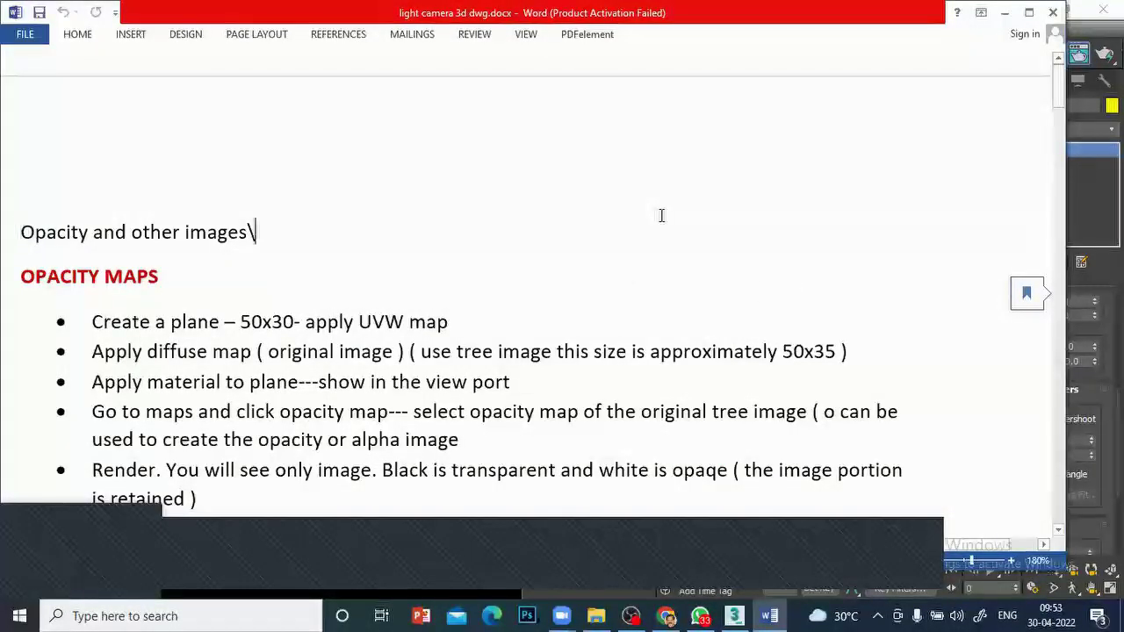
scroll(673, 237, "down", 3)
scroll(800, 308, "down", 5)
scroll(799, 308, "down", 12)
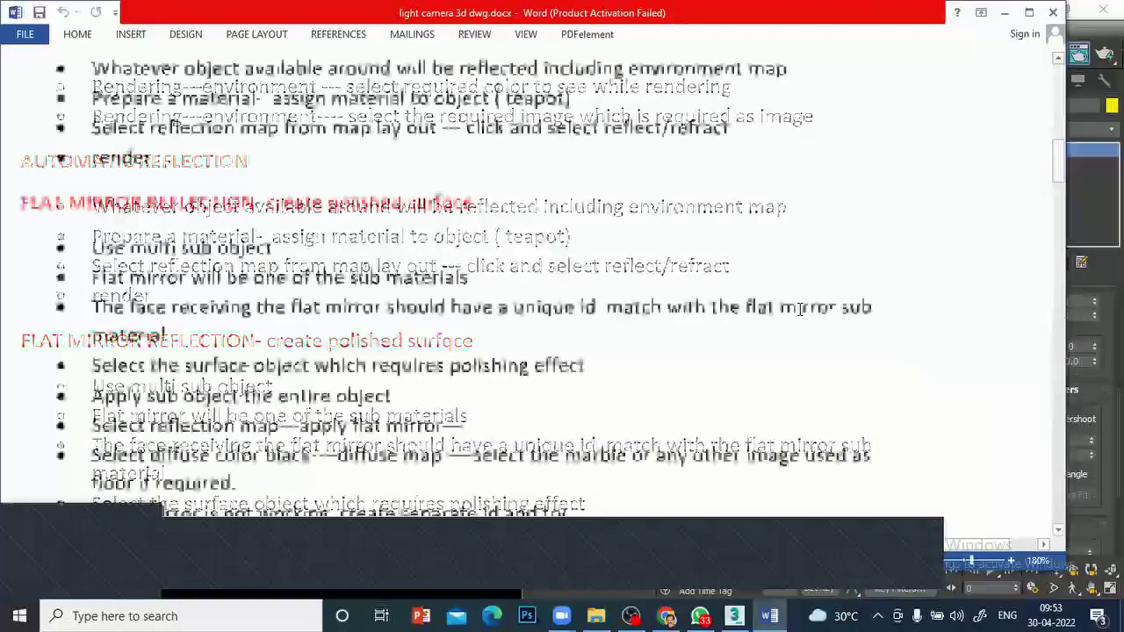
scroll(800, 308, "down", 6)
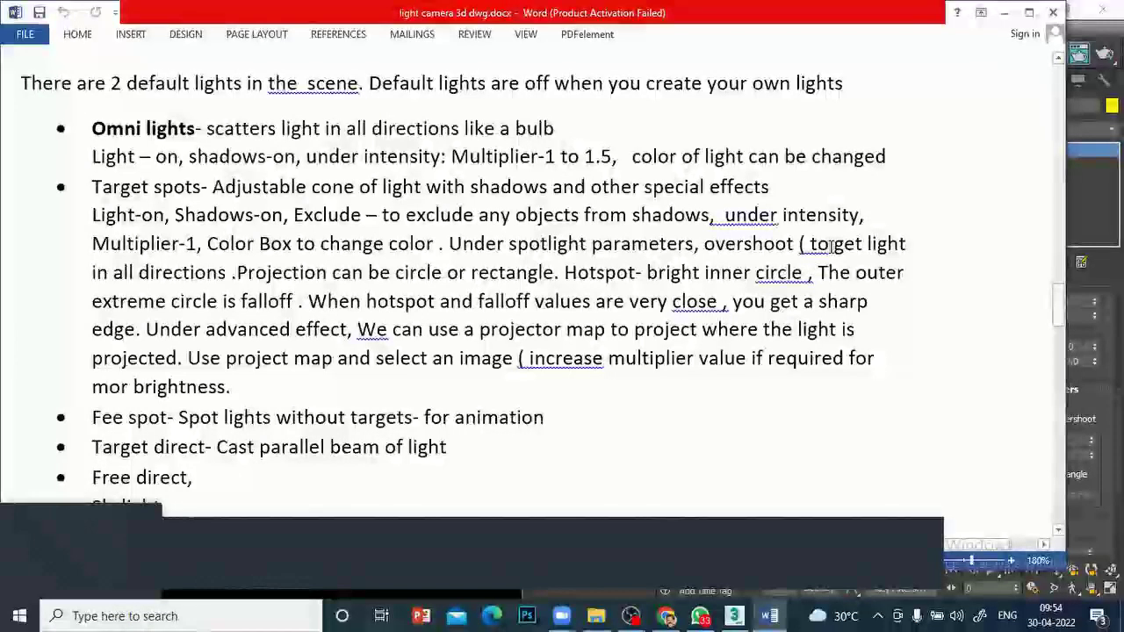
left_click(831, 247)
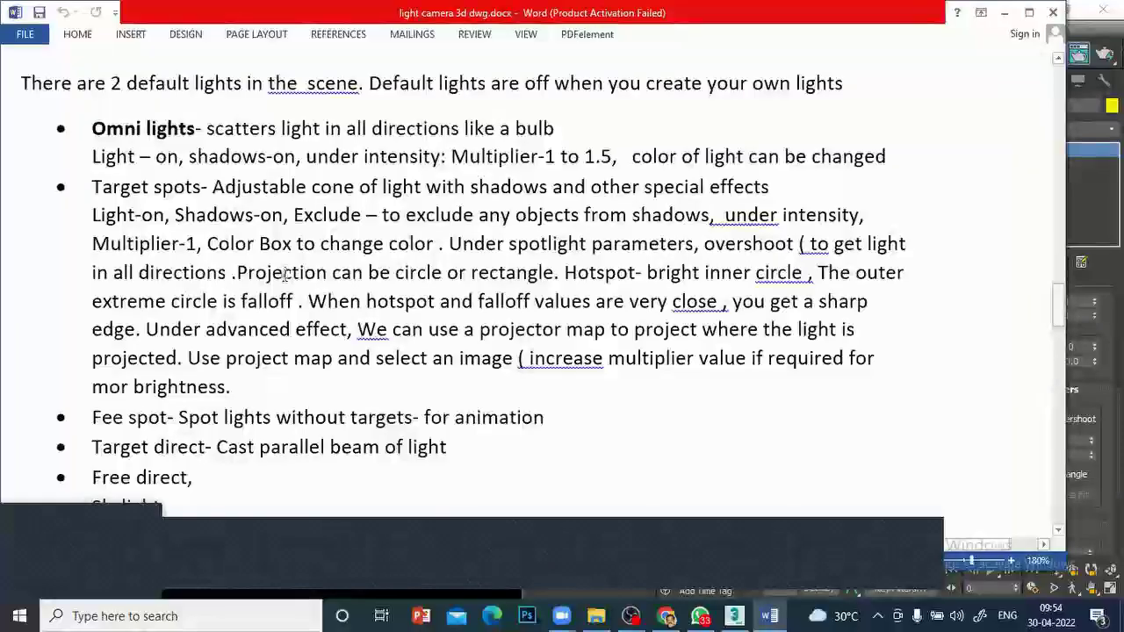
left_click(561, 279)
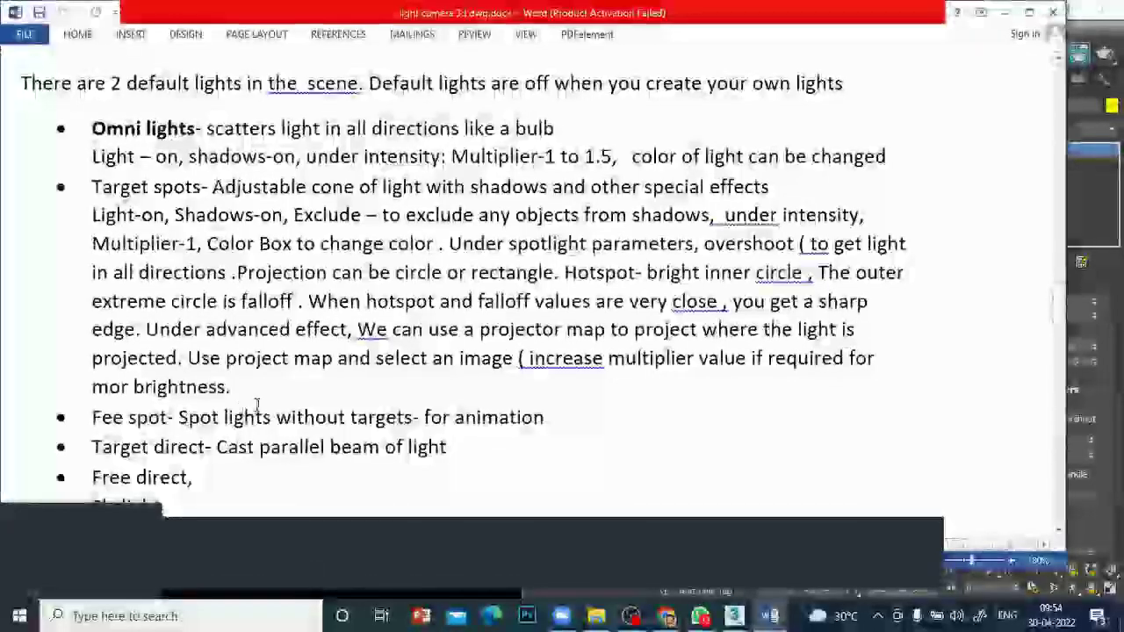
scroll(257, 405, "down", 2)
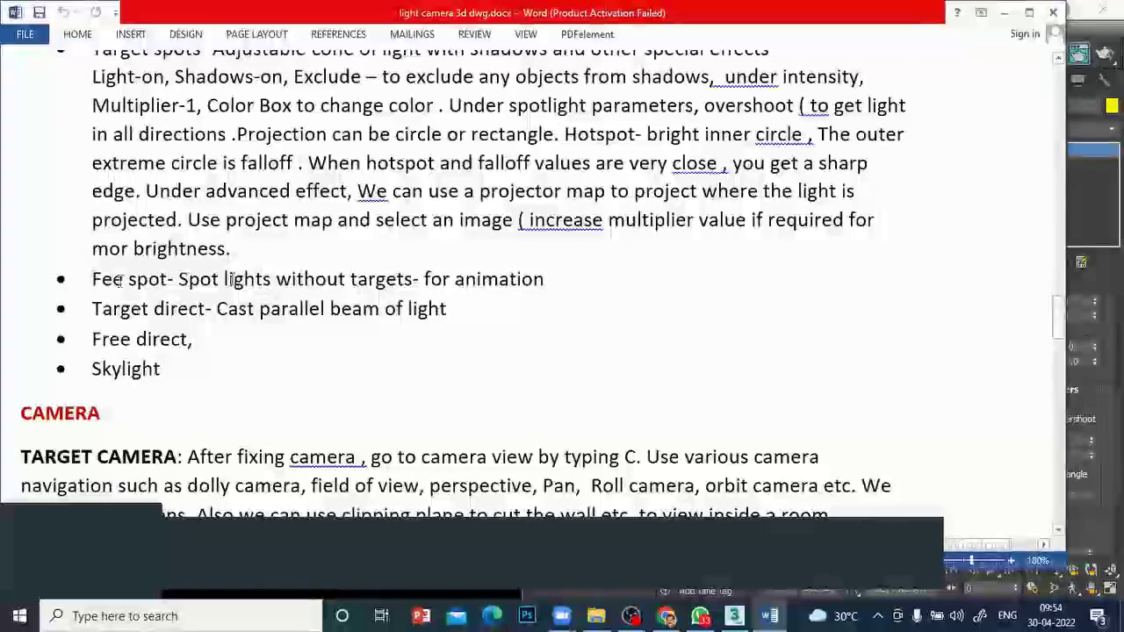